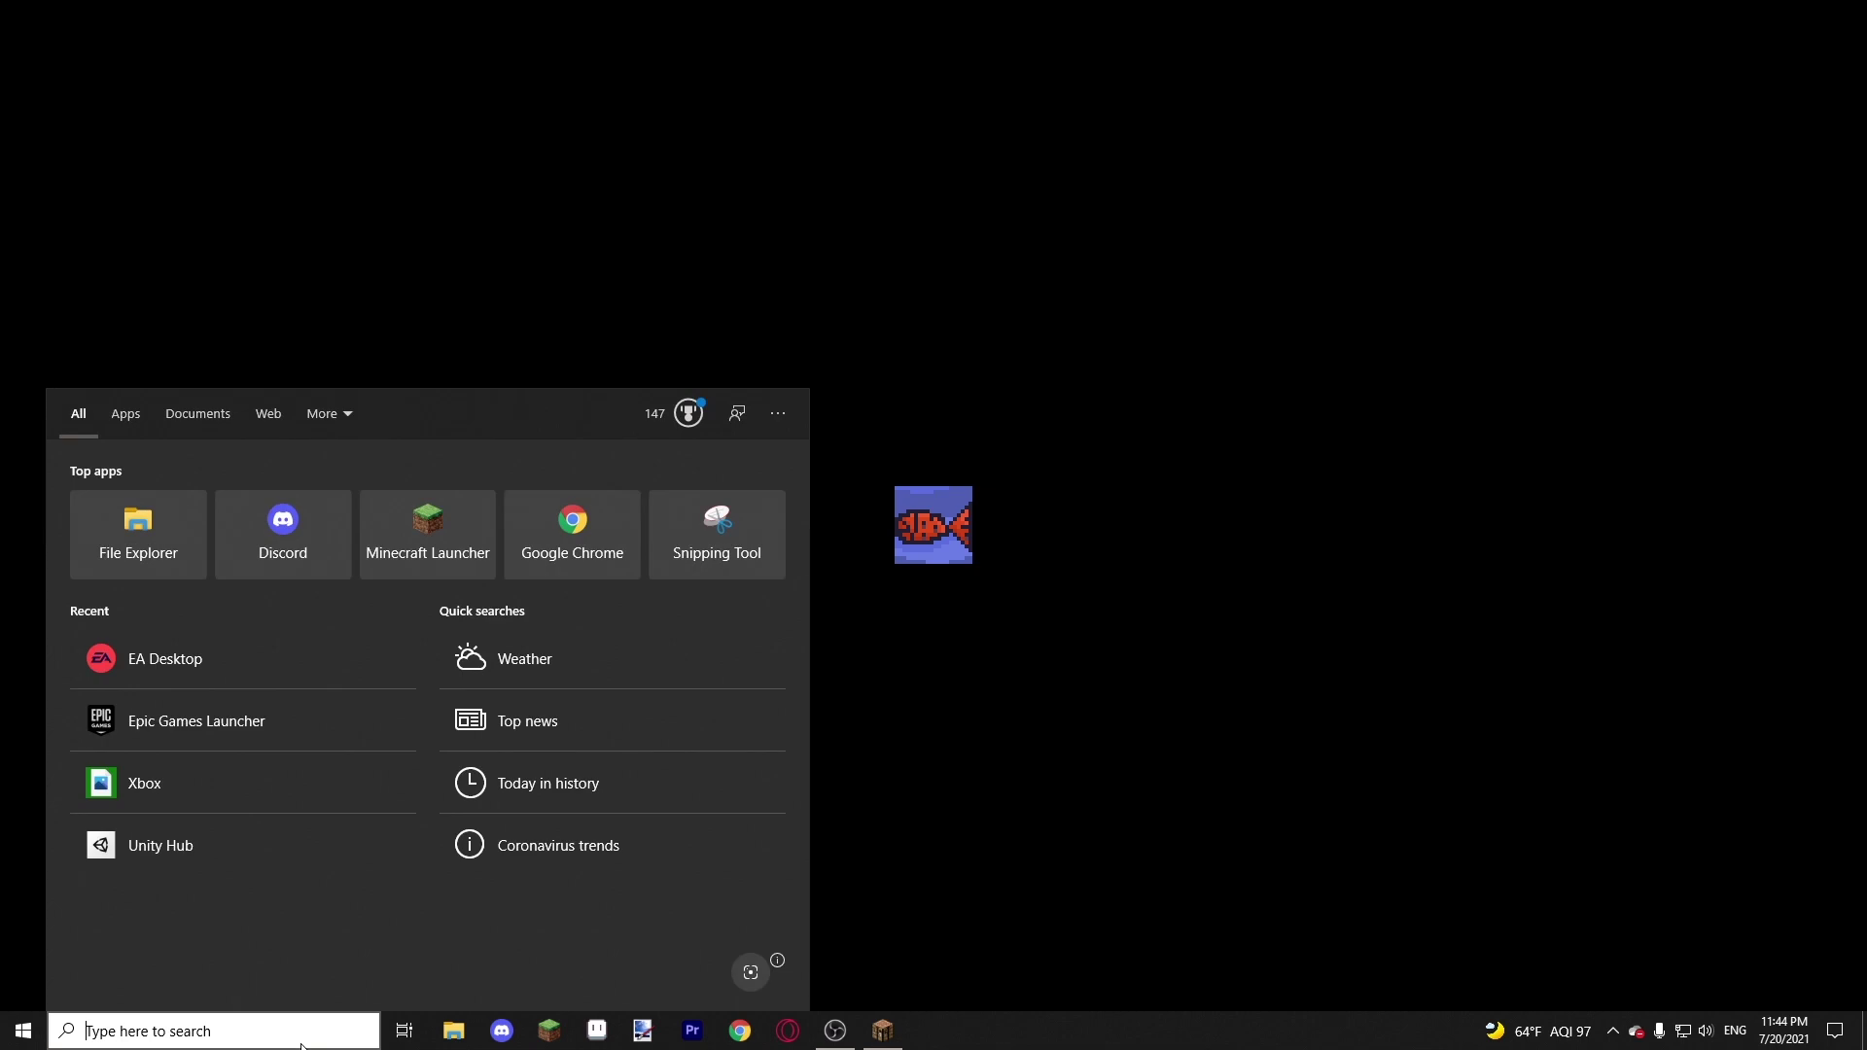
- Search Windows for 'paint 3d', then clear and dismiss the search
{"action": "type", "text": "paint "}
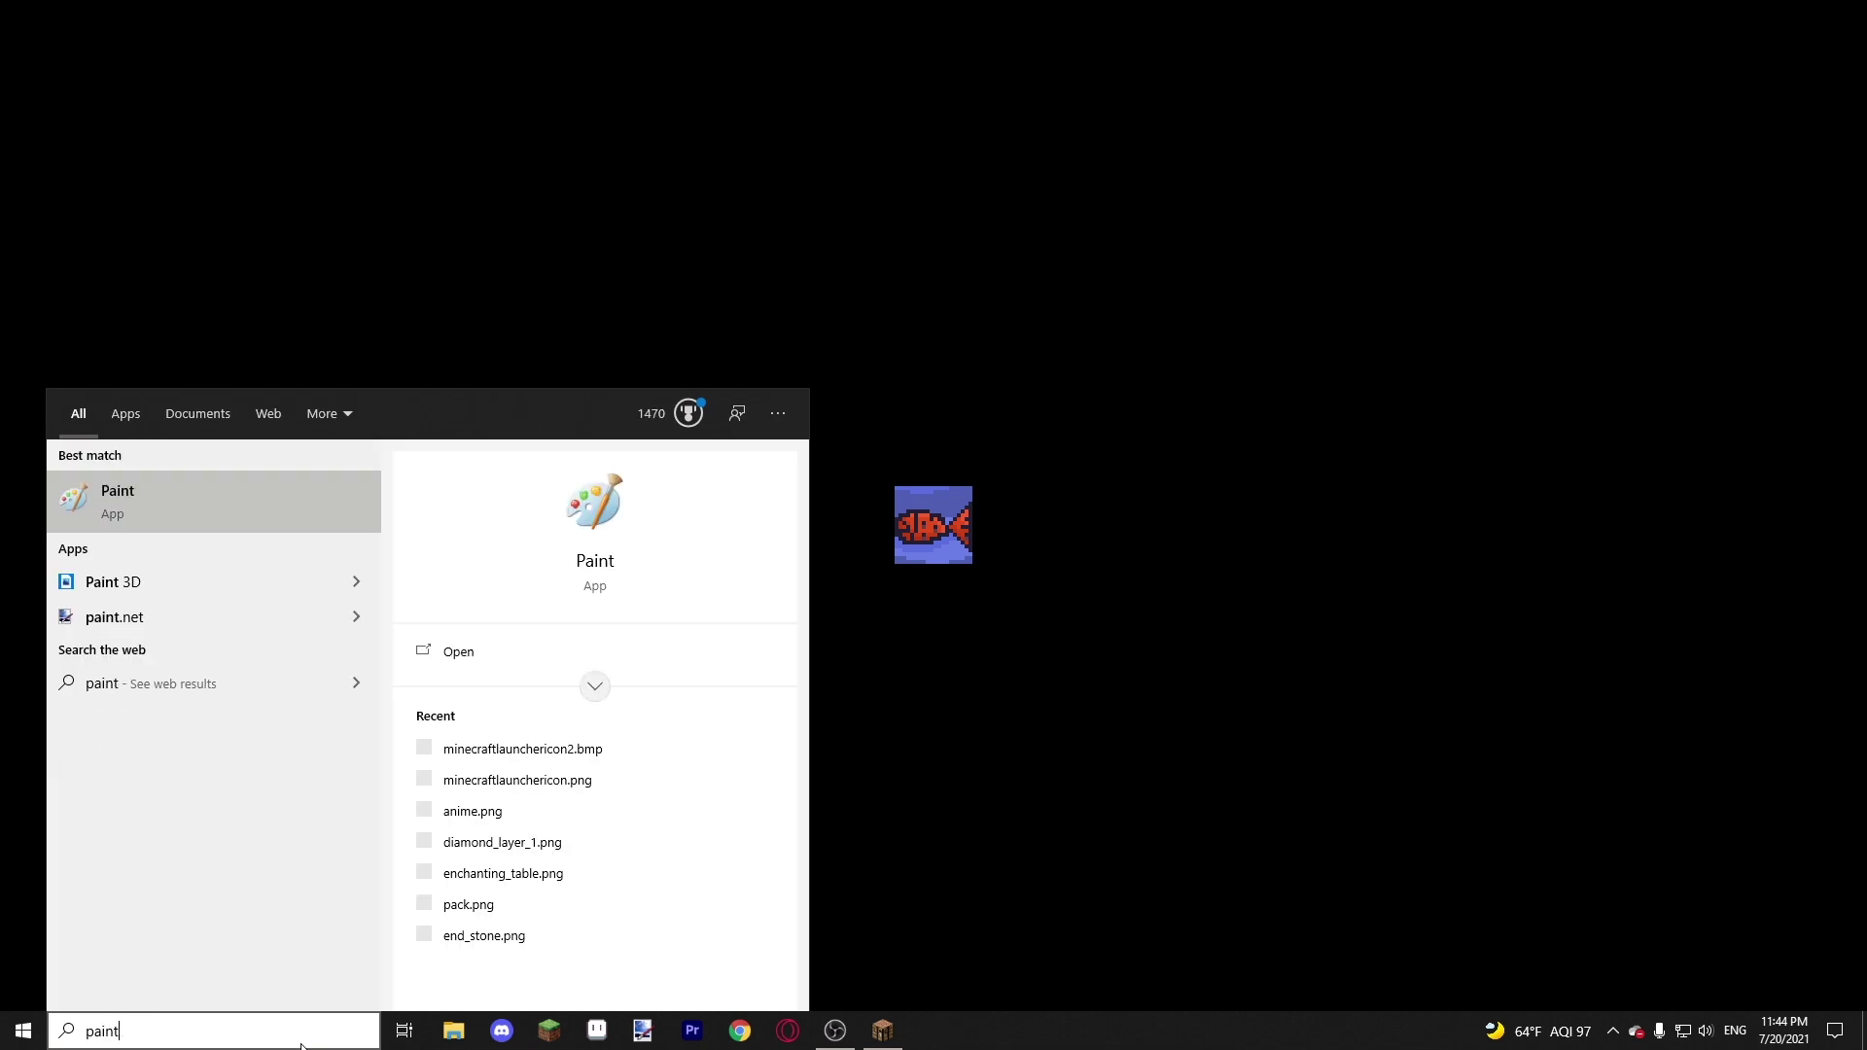
{"action": "type", "text": "3d"}
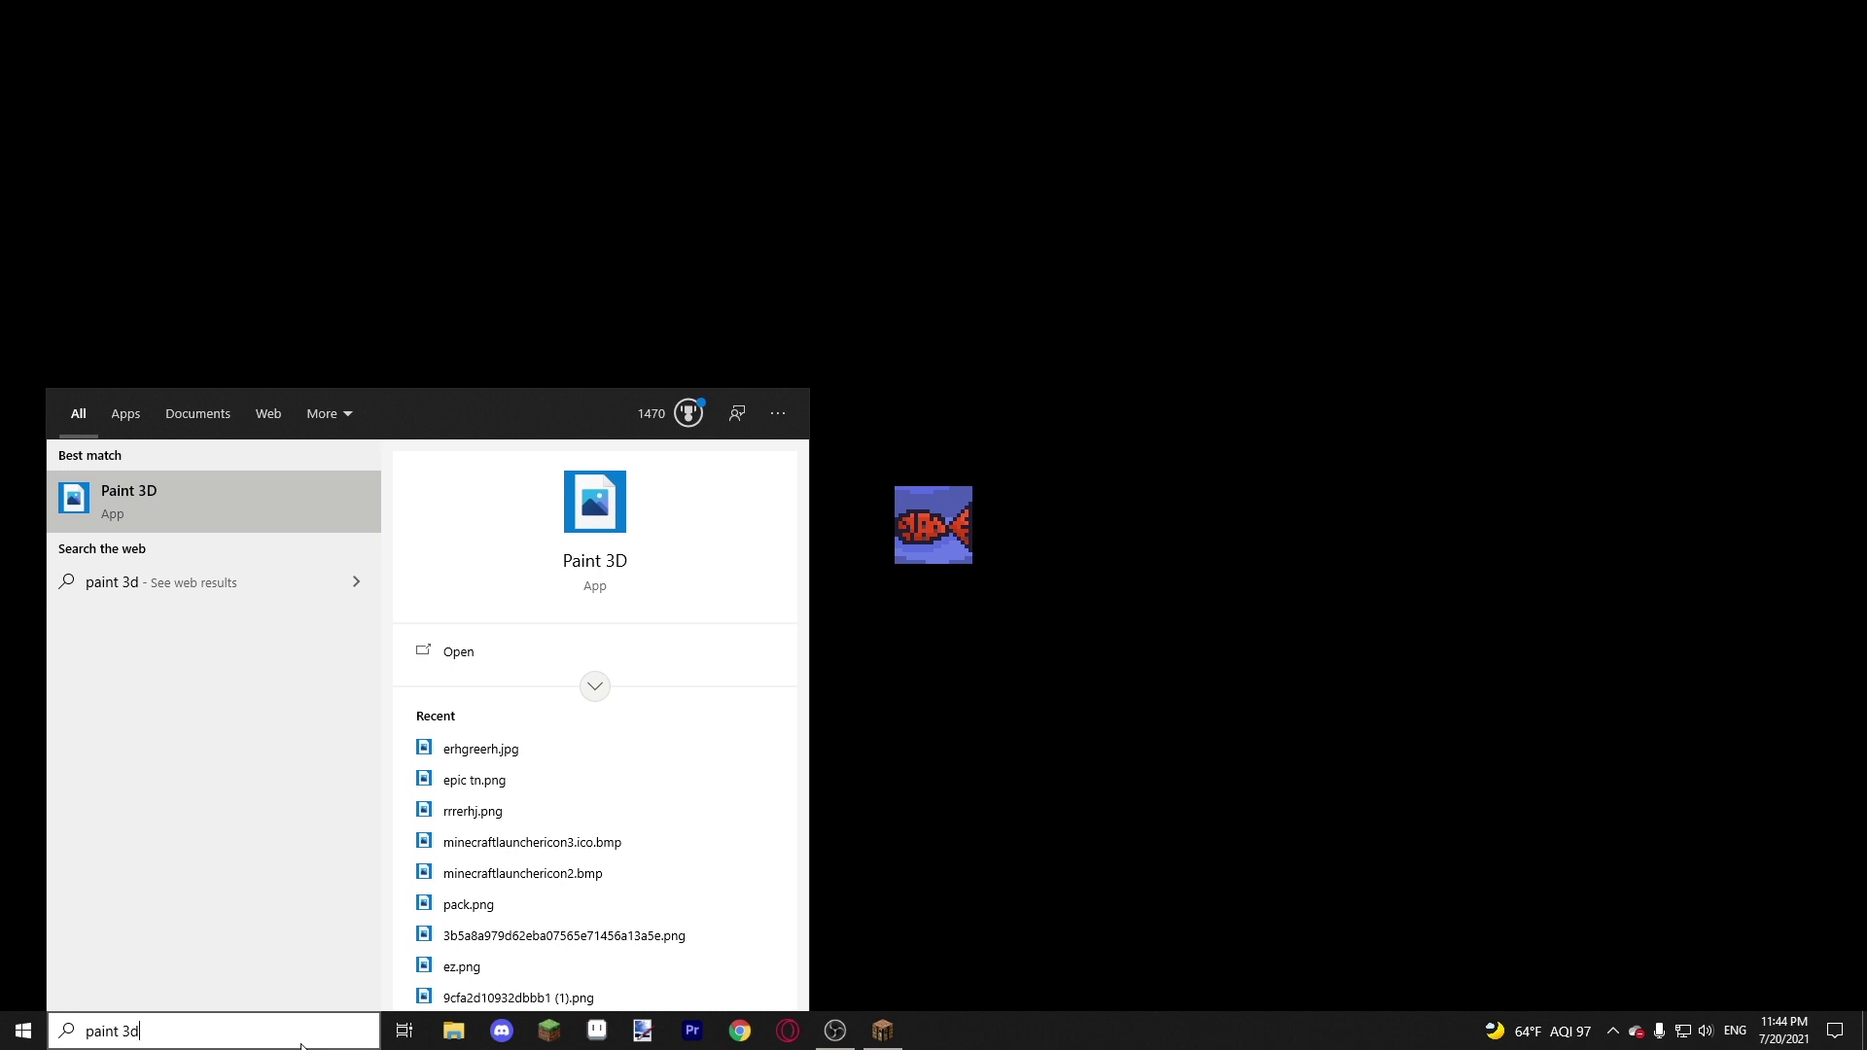
{"action": "key", "text": "BackSpace"}
{"action": "key", "text": "BackSpace"}
{"action": "key", "text": "BackSpace"}
{"action": "key", "text": "BackSpace"}
{"action": "key", "text": "BackSpace"}
{"action": "key", "text": "BackSpace"}
{"action": "key", "text": "BackSpace"}
{"action": "key", "text": "BackSpace"}
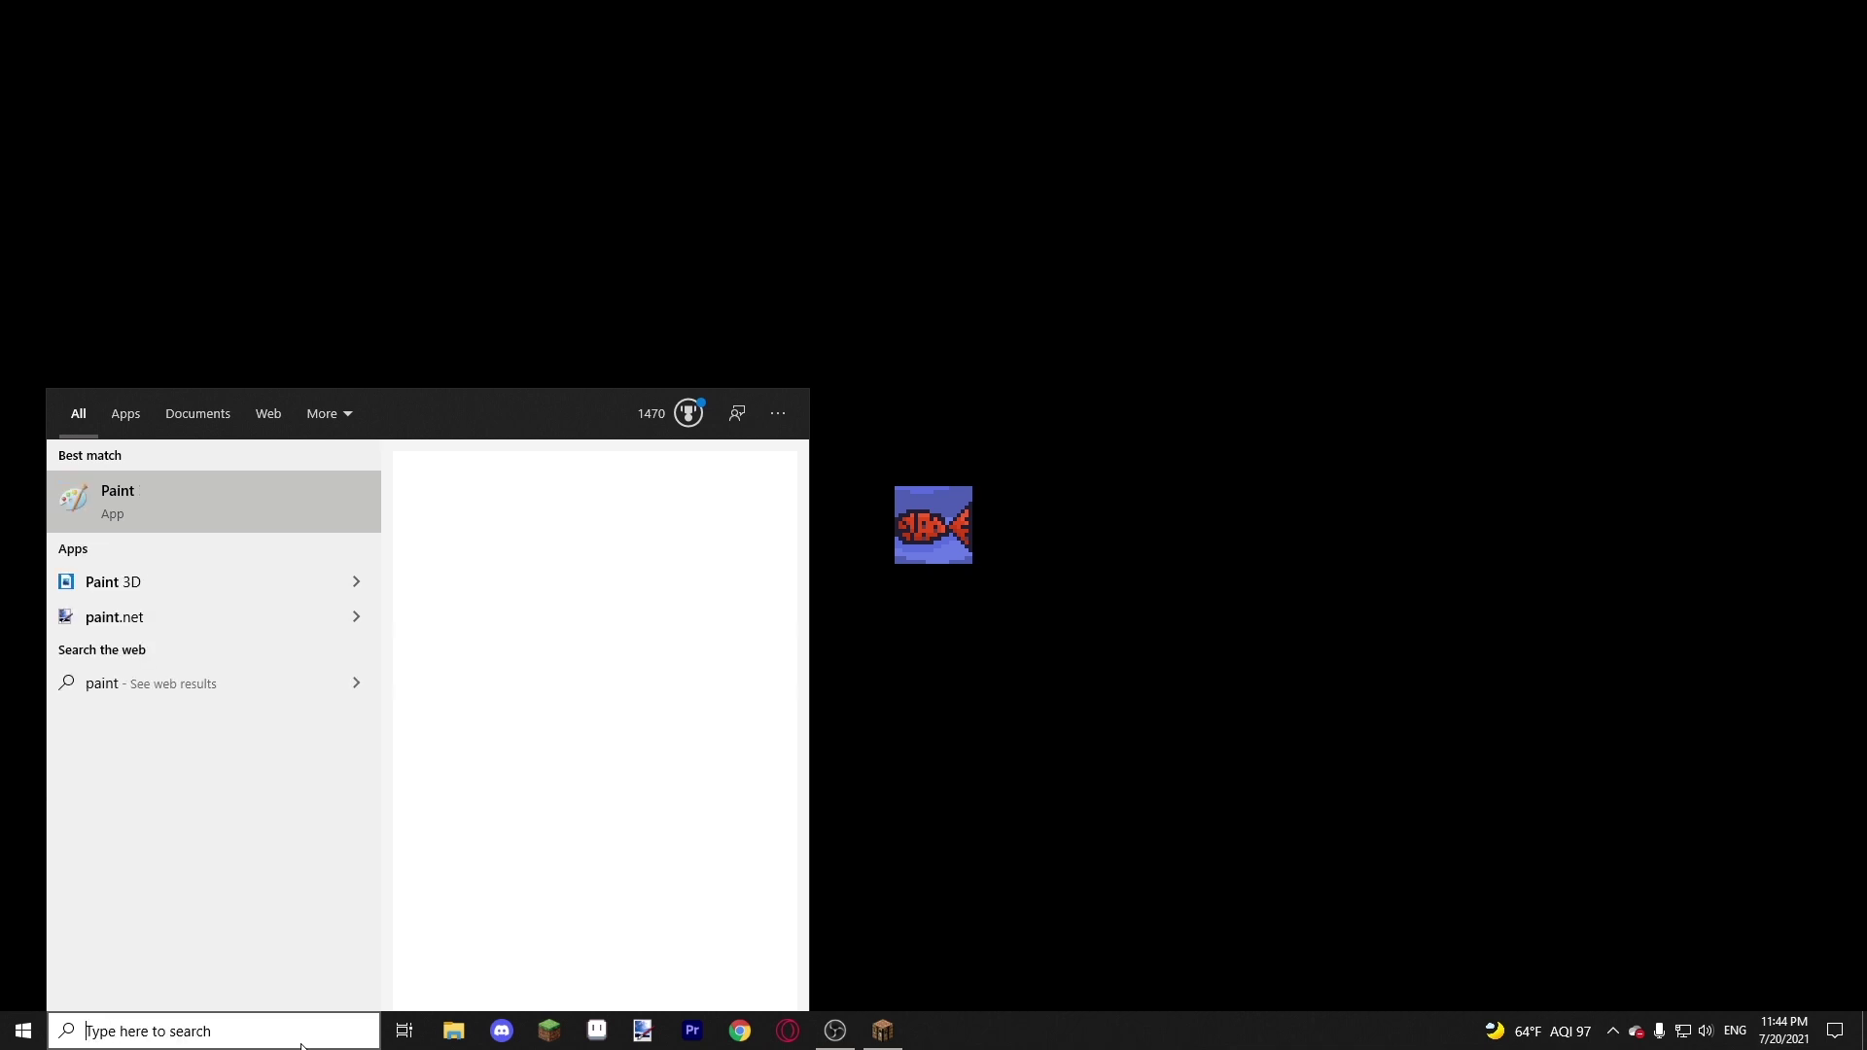
{"action": "key", "text": "Escape"}
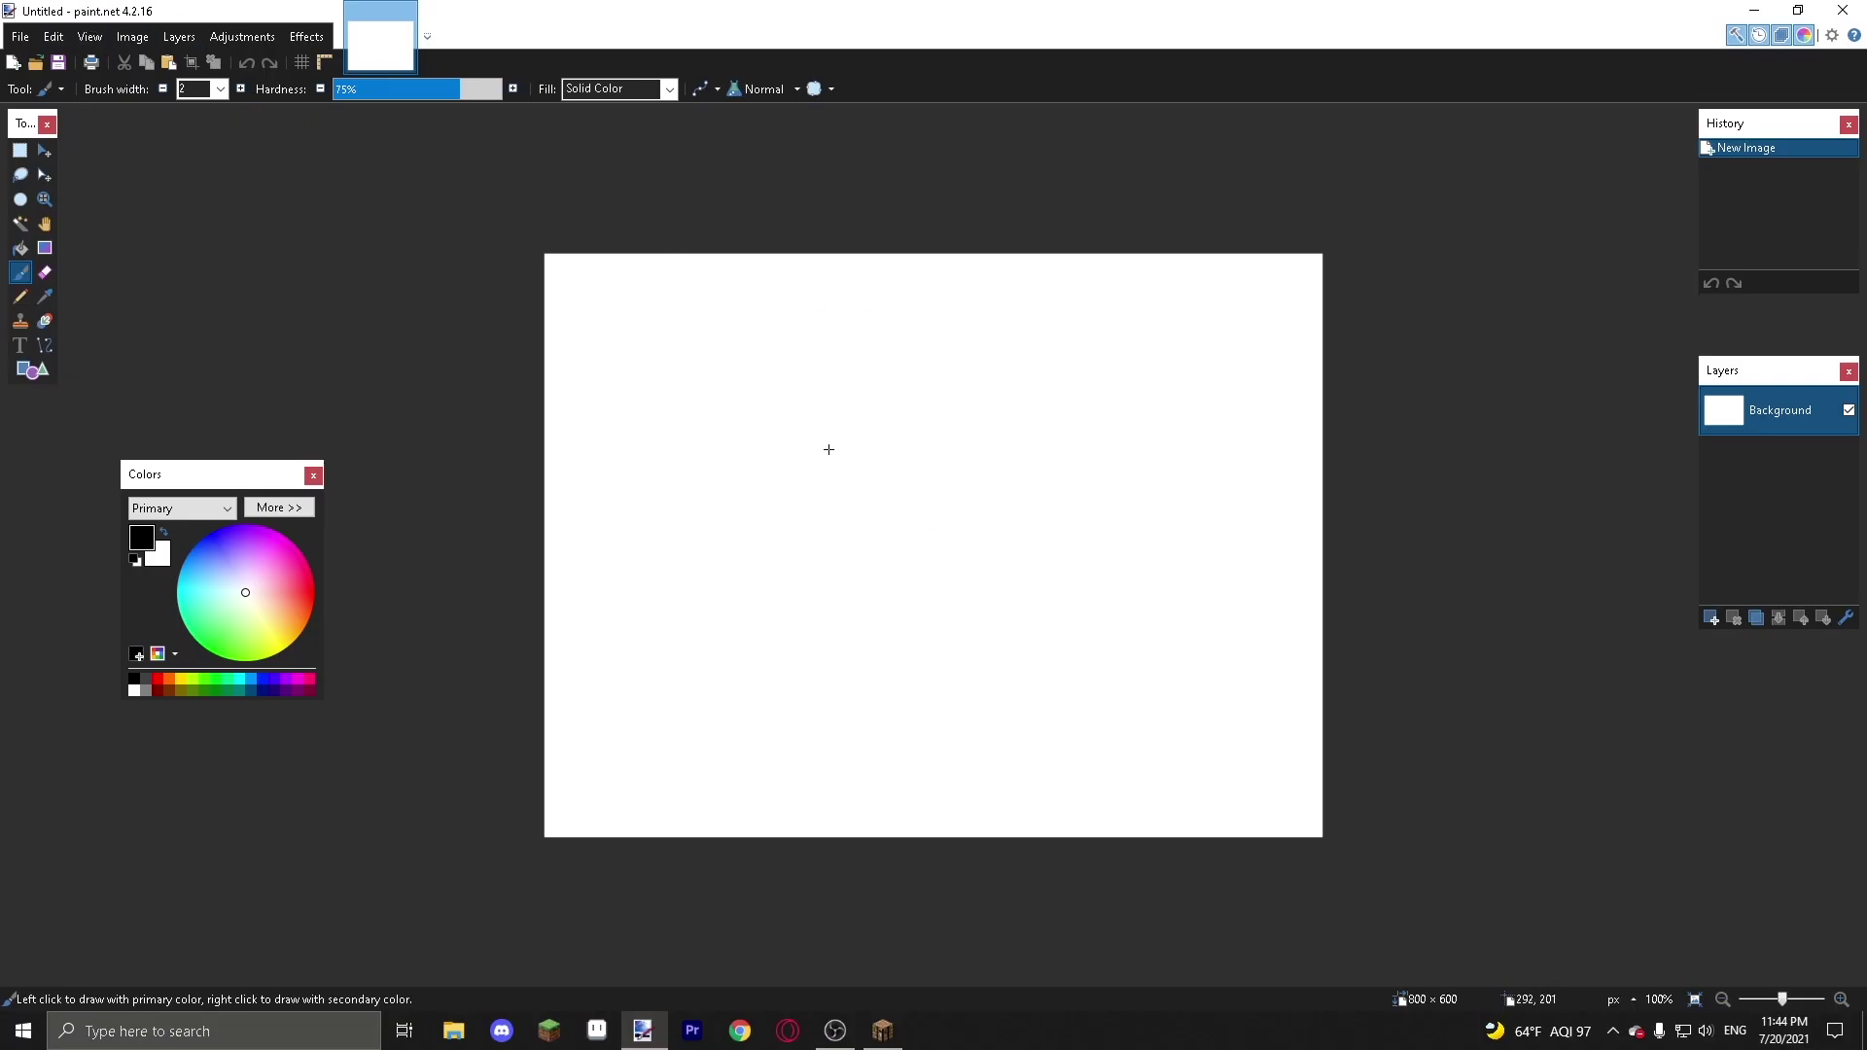
- Close paint.net, launch 7-Zip File Manager via a '7zip' search, and recentre and heighten its window
{"action": "left_click", "coordinate": [1842, 9]}
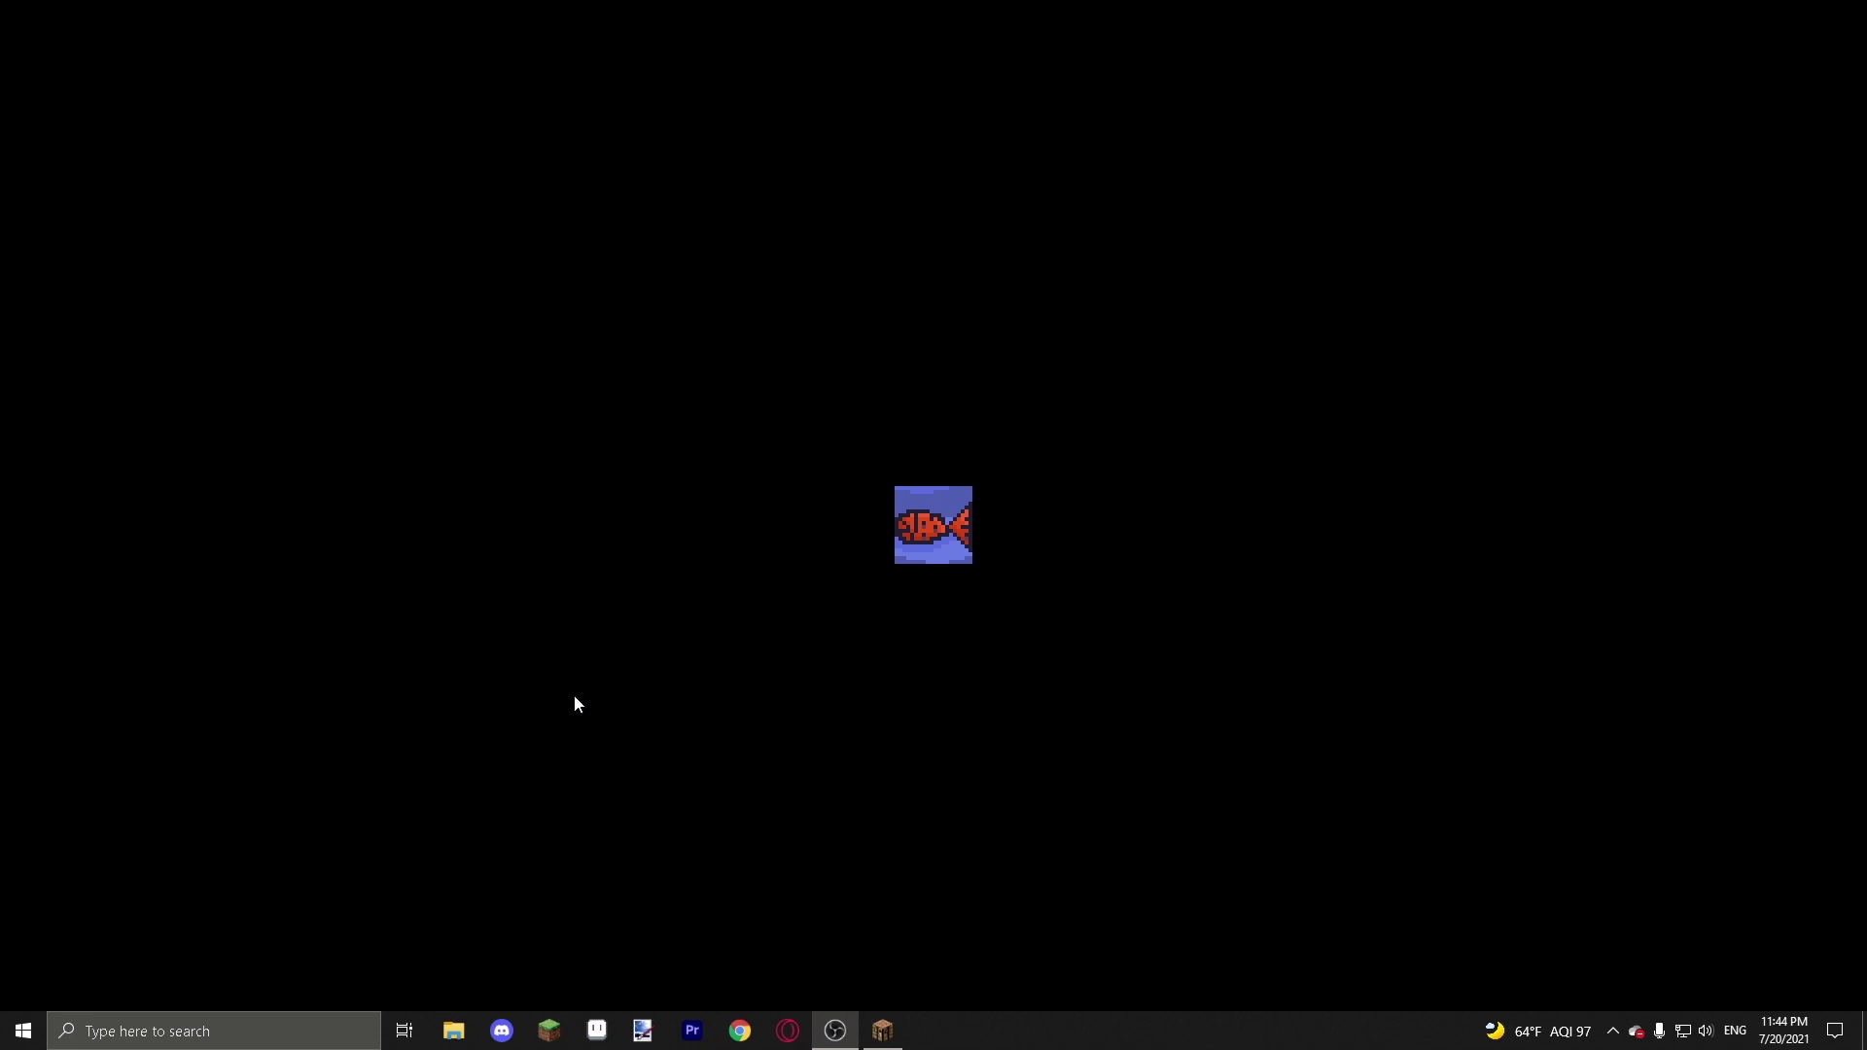
{"action": "left_click", "coordinate": [202, 1043]}
{"action": "type", "text": "7zip"}
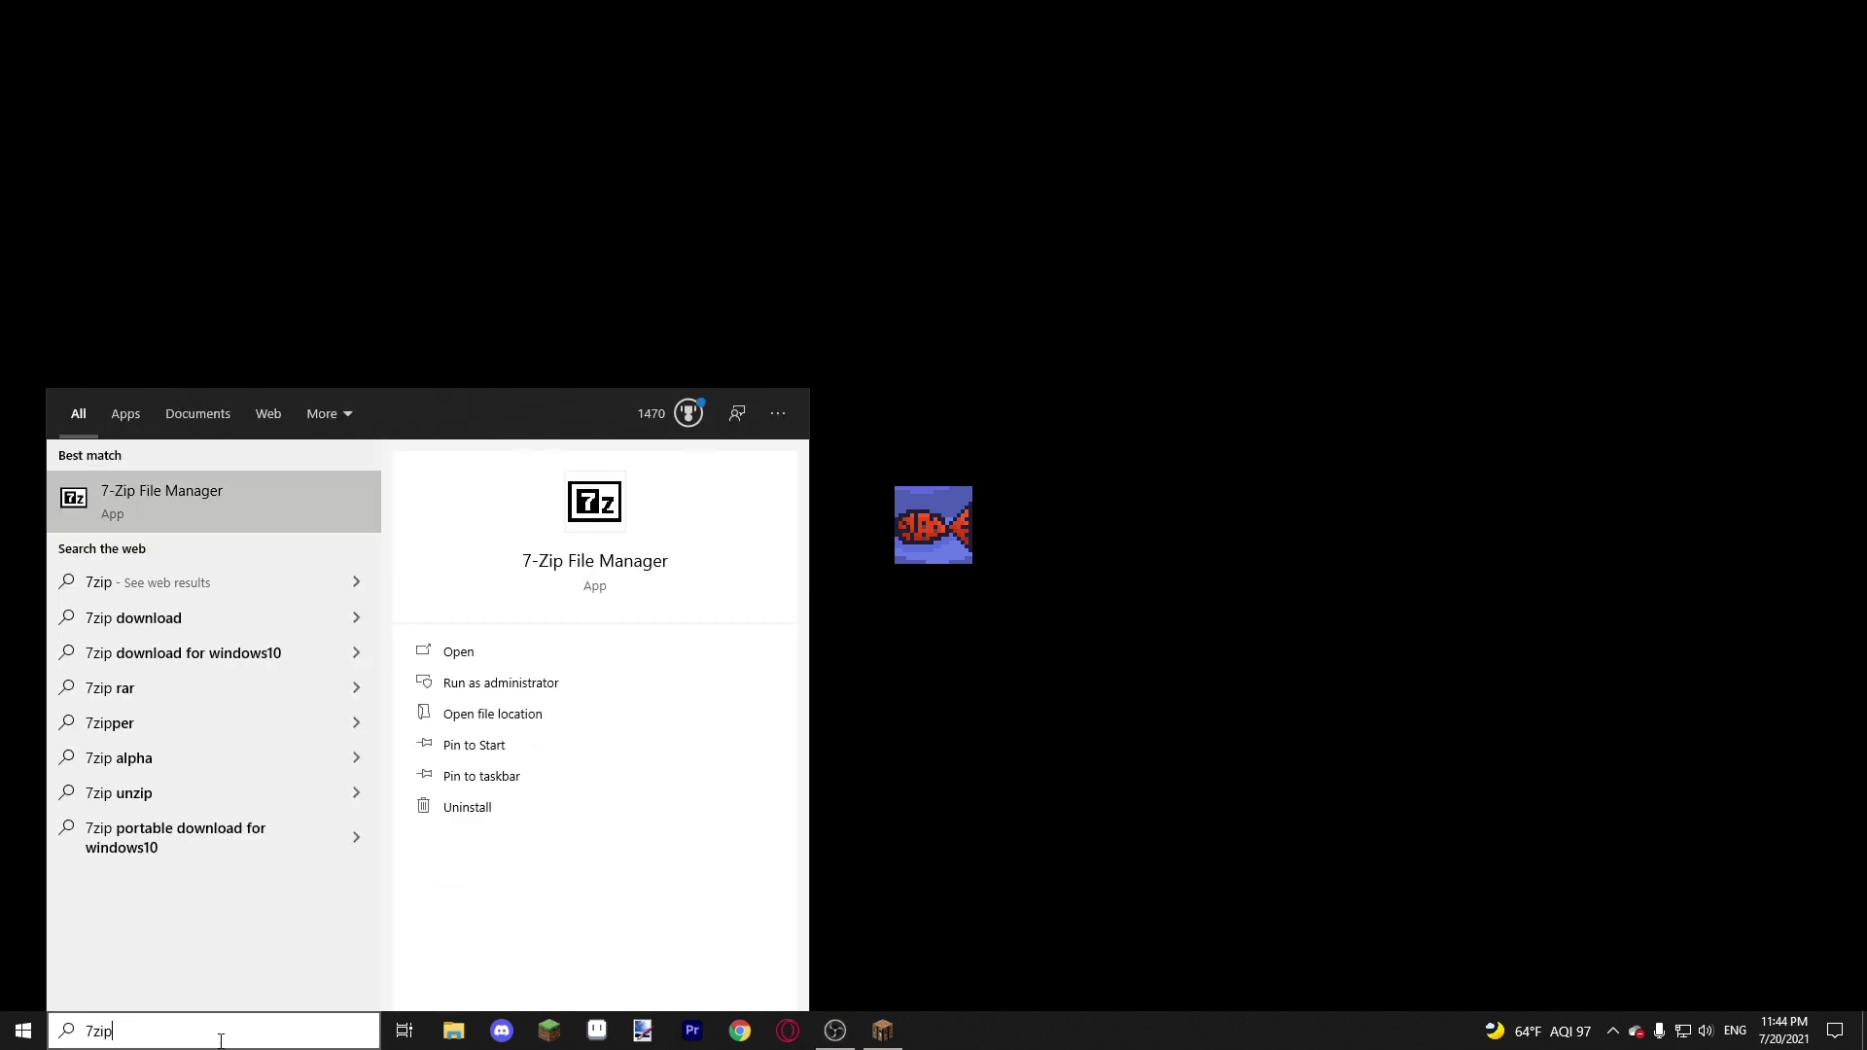
{"action": "key", "text": "Return"}
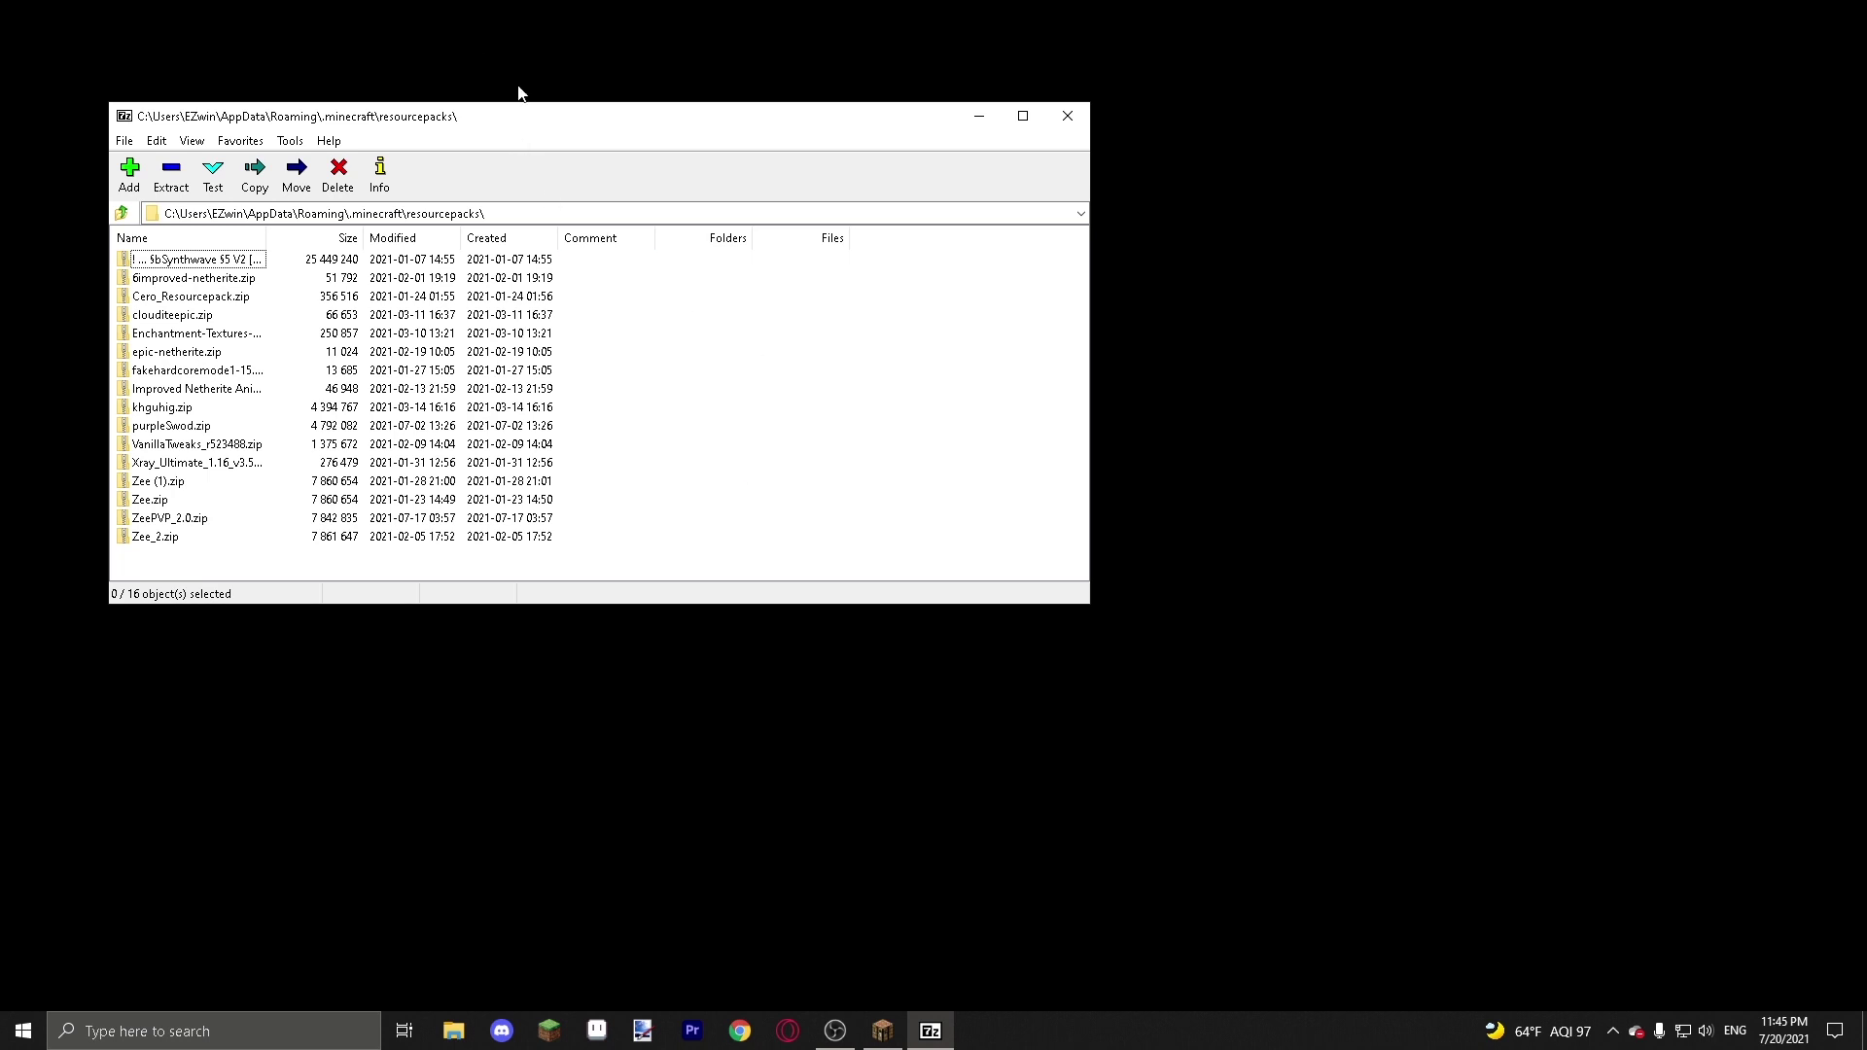
{"action": "left_click_drag", "start_coordinate": [533, 122], "coordinate": [768, 206]}
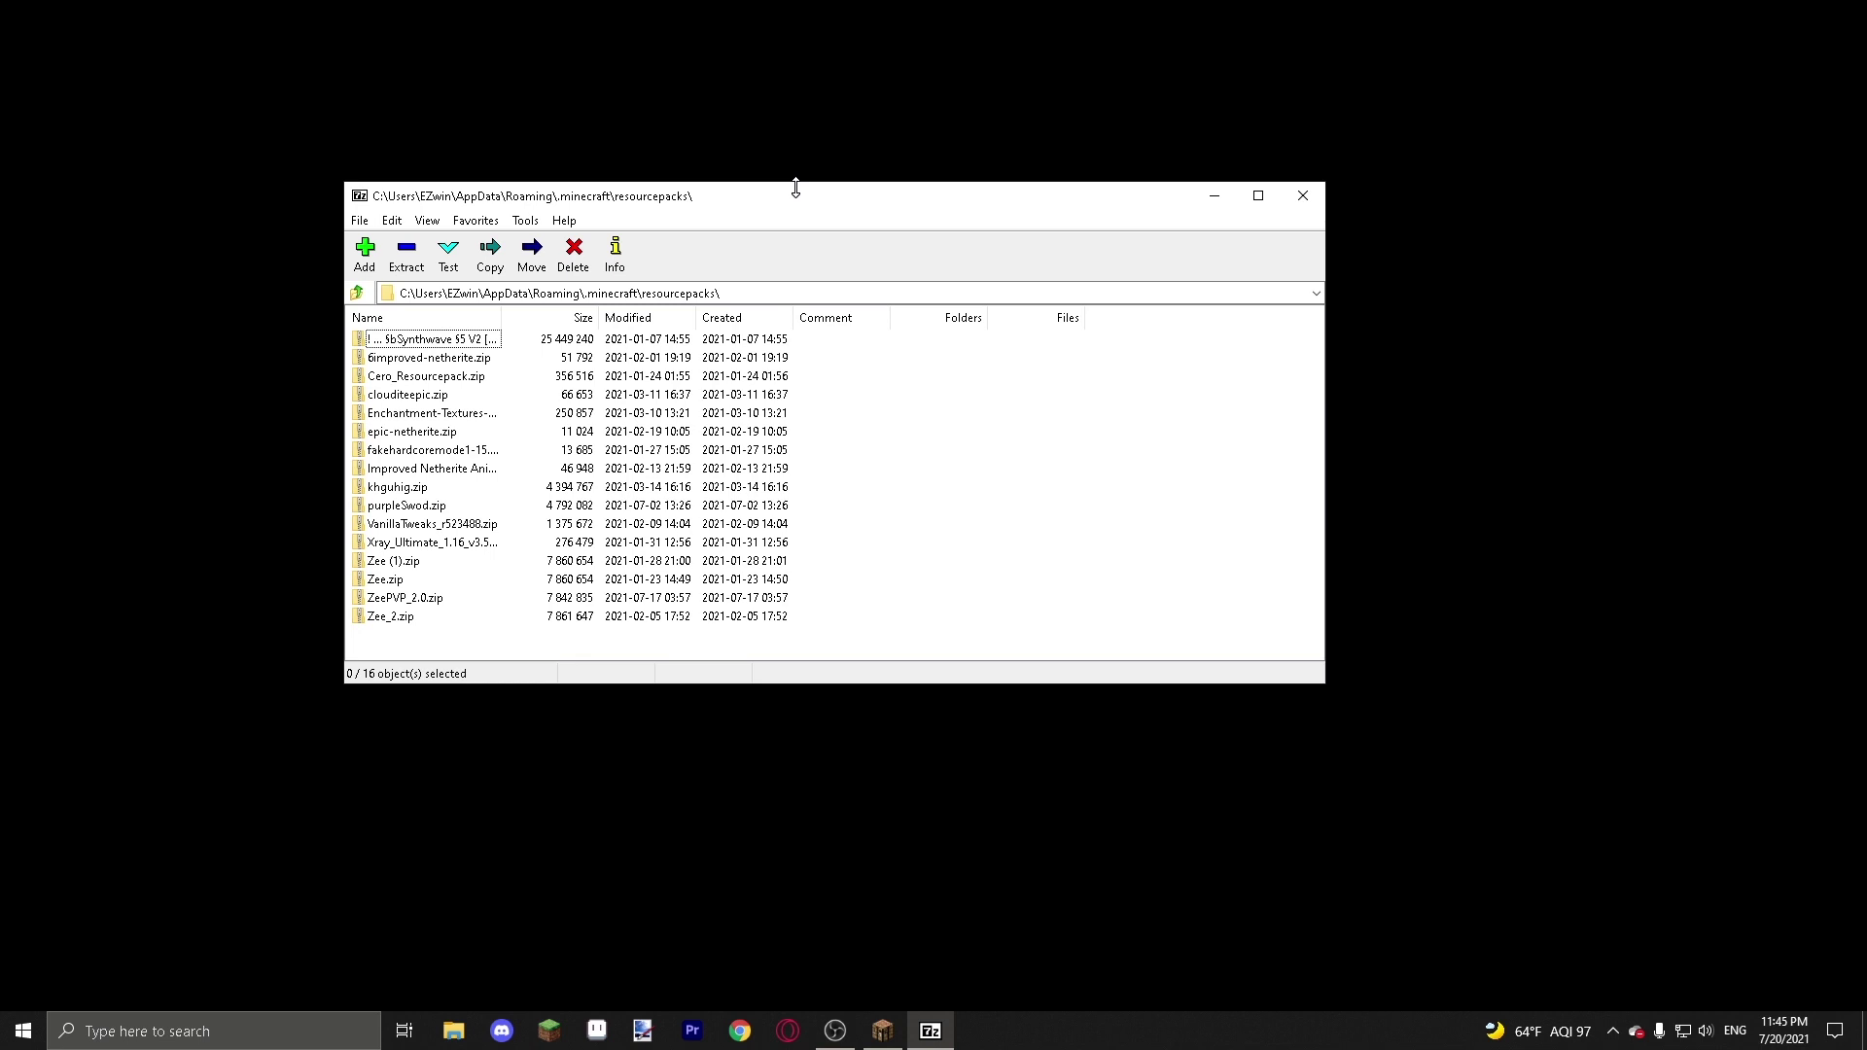
{"action": "left_click_drag", "start_coordinate": [795, 188], "coordinate": [792, 184]}
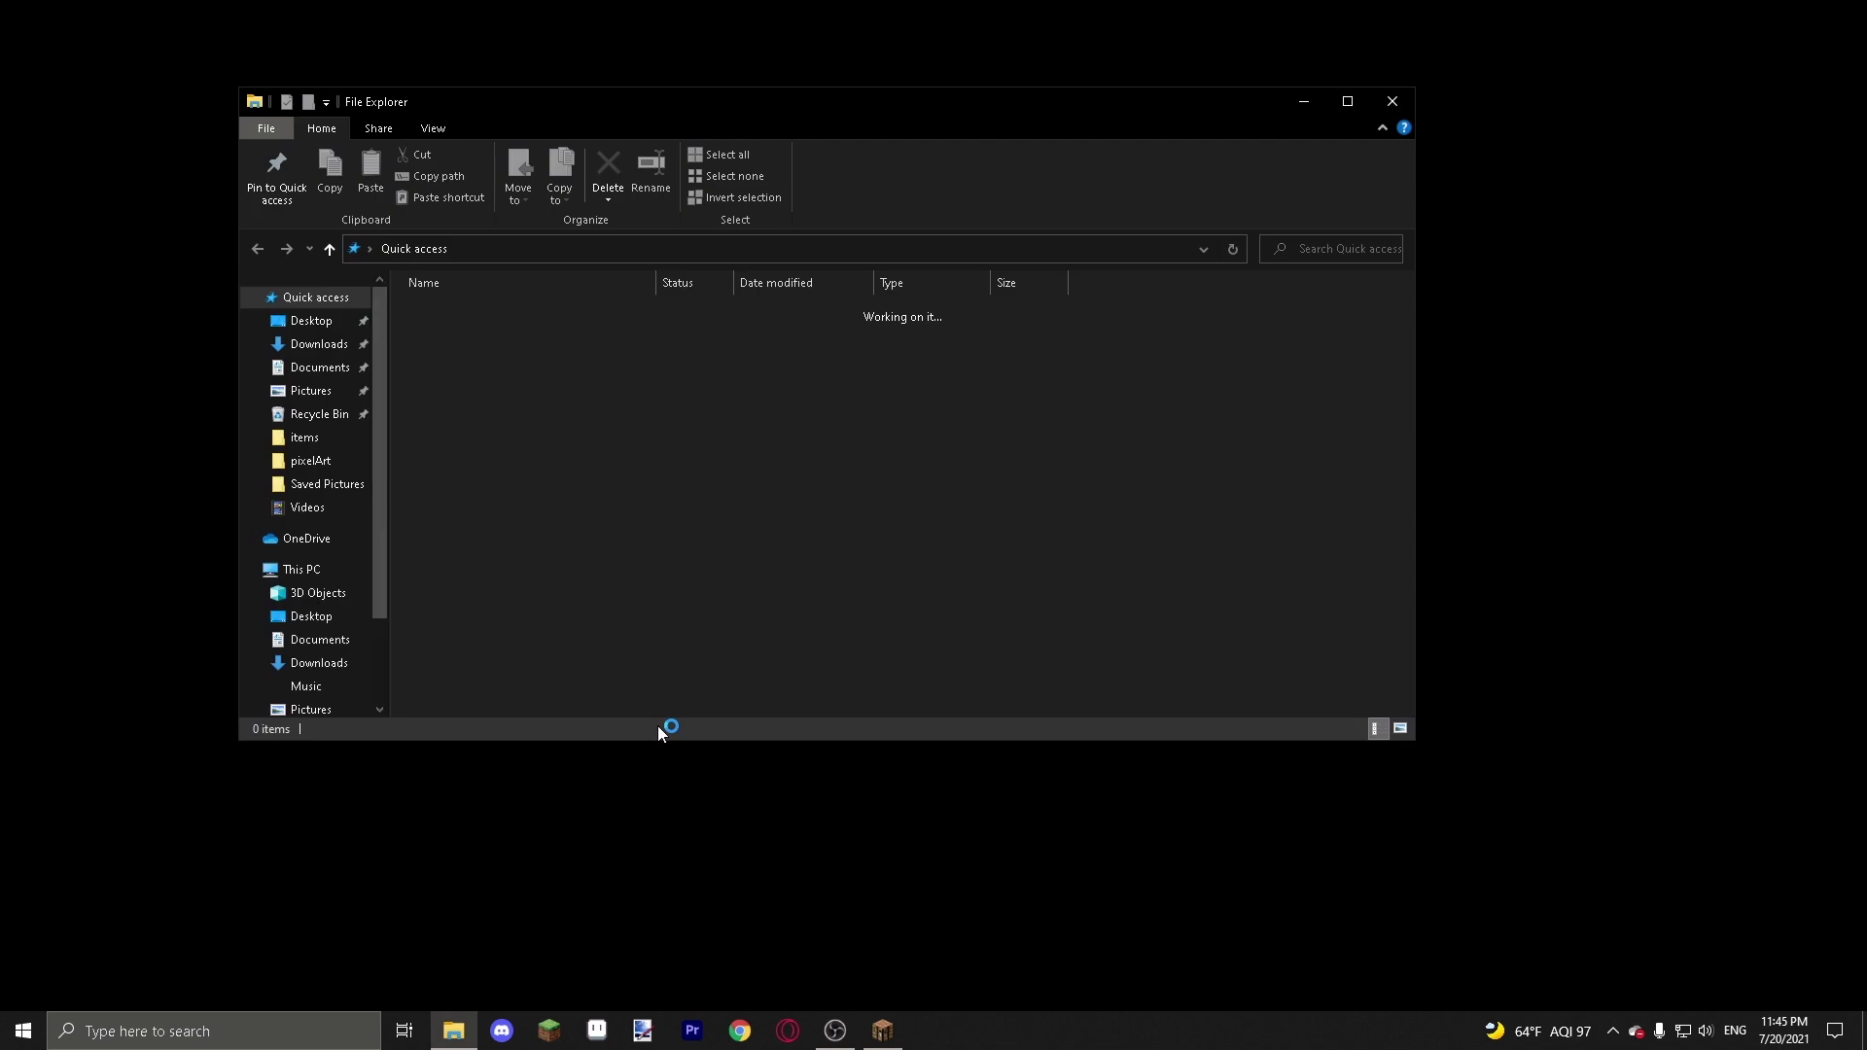
- Go to %appdata% and open the .minecraft\versions\1.17.1 folder
{"action": "left_click", "coordinate": [492, 256]}
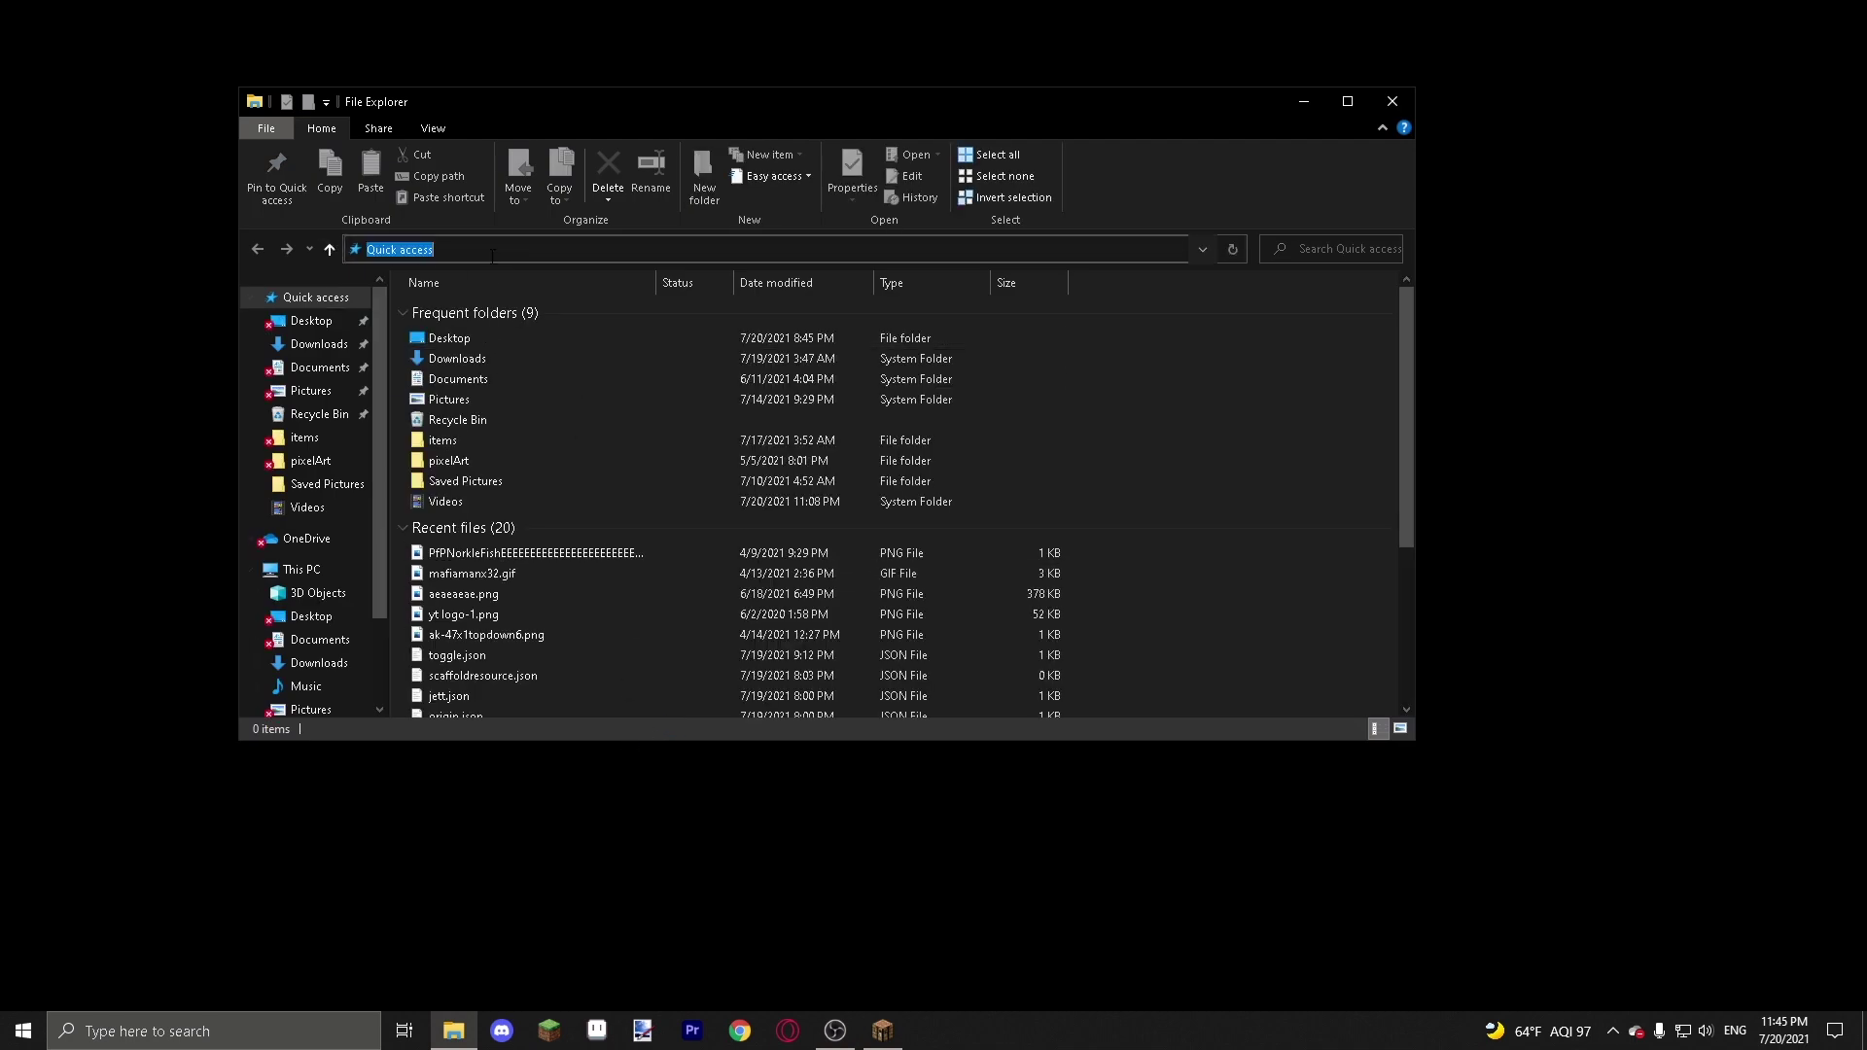
{"action": "key", "text": "BackSpace"}
{"action": "type", "text": "%app"}
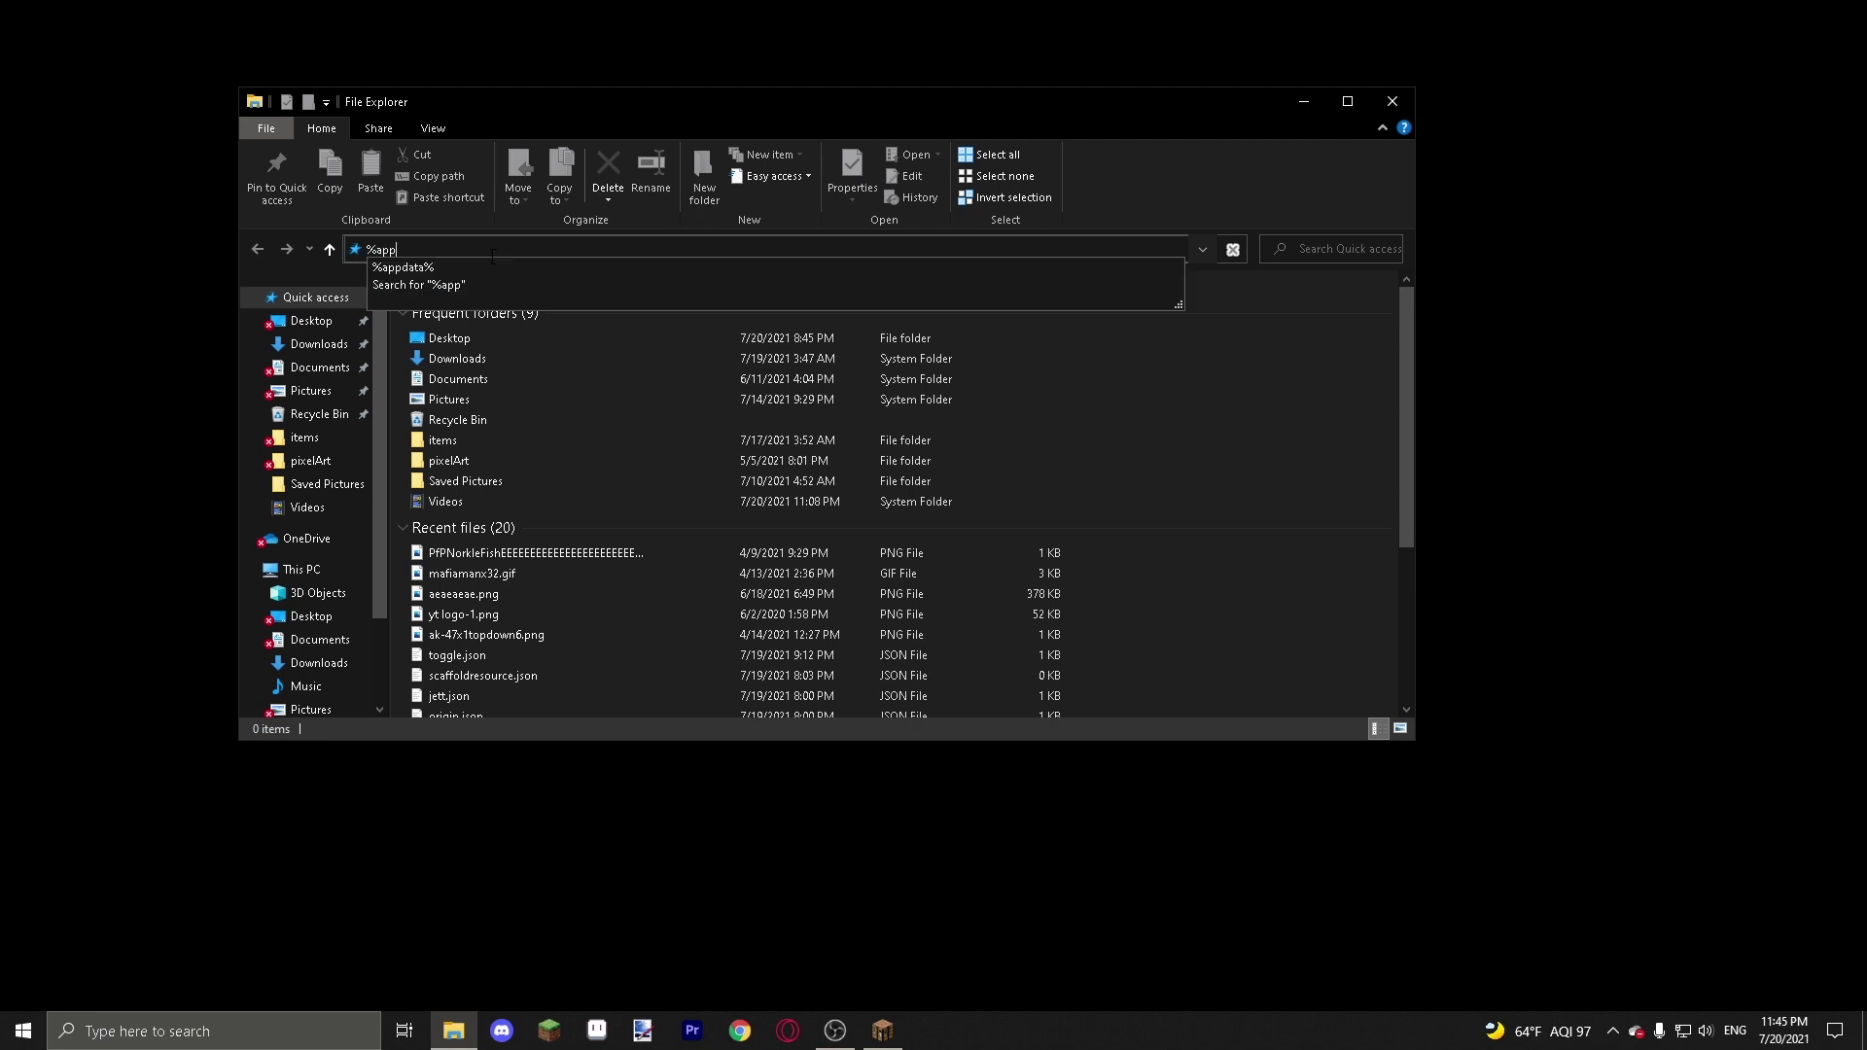
{"action": "type", "text": "data%"}
{"action": "key", "text": "Return"}
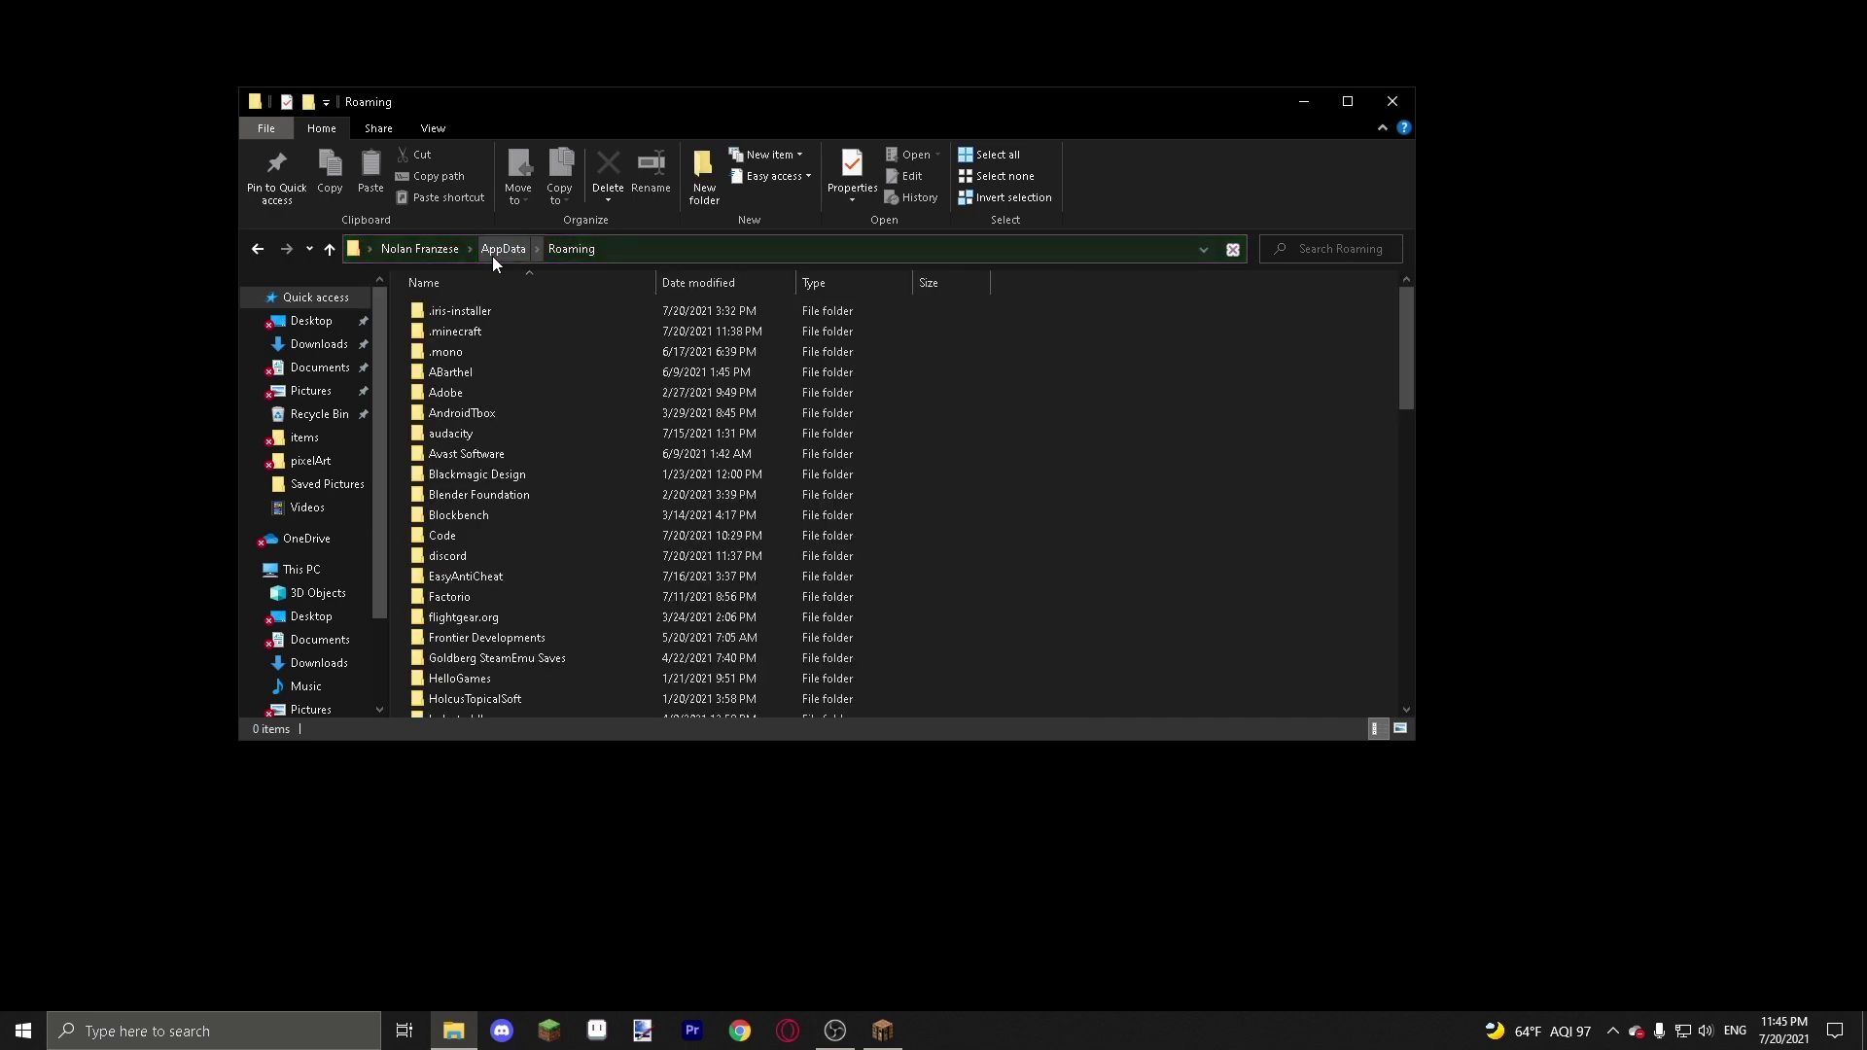
{"action": "double_click", "coordinate": [498, 333]}
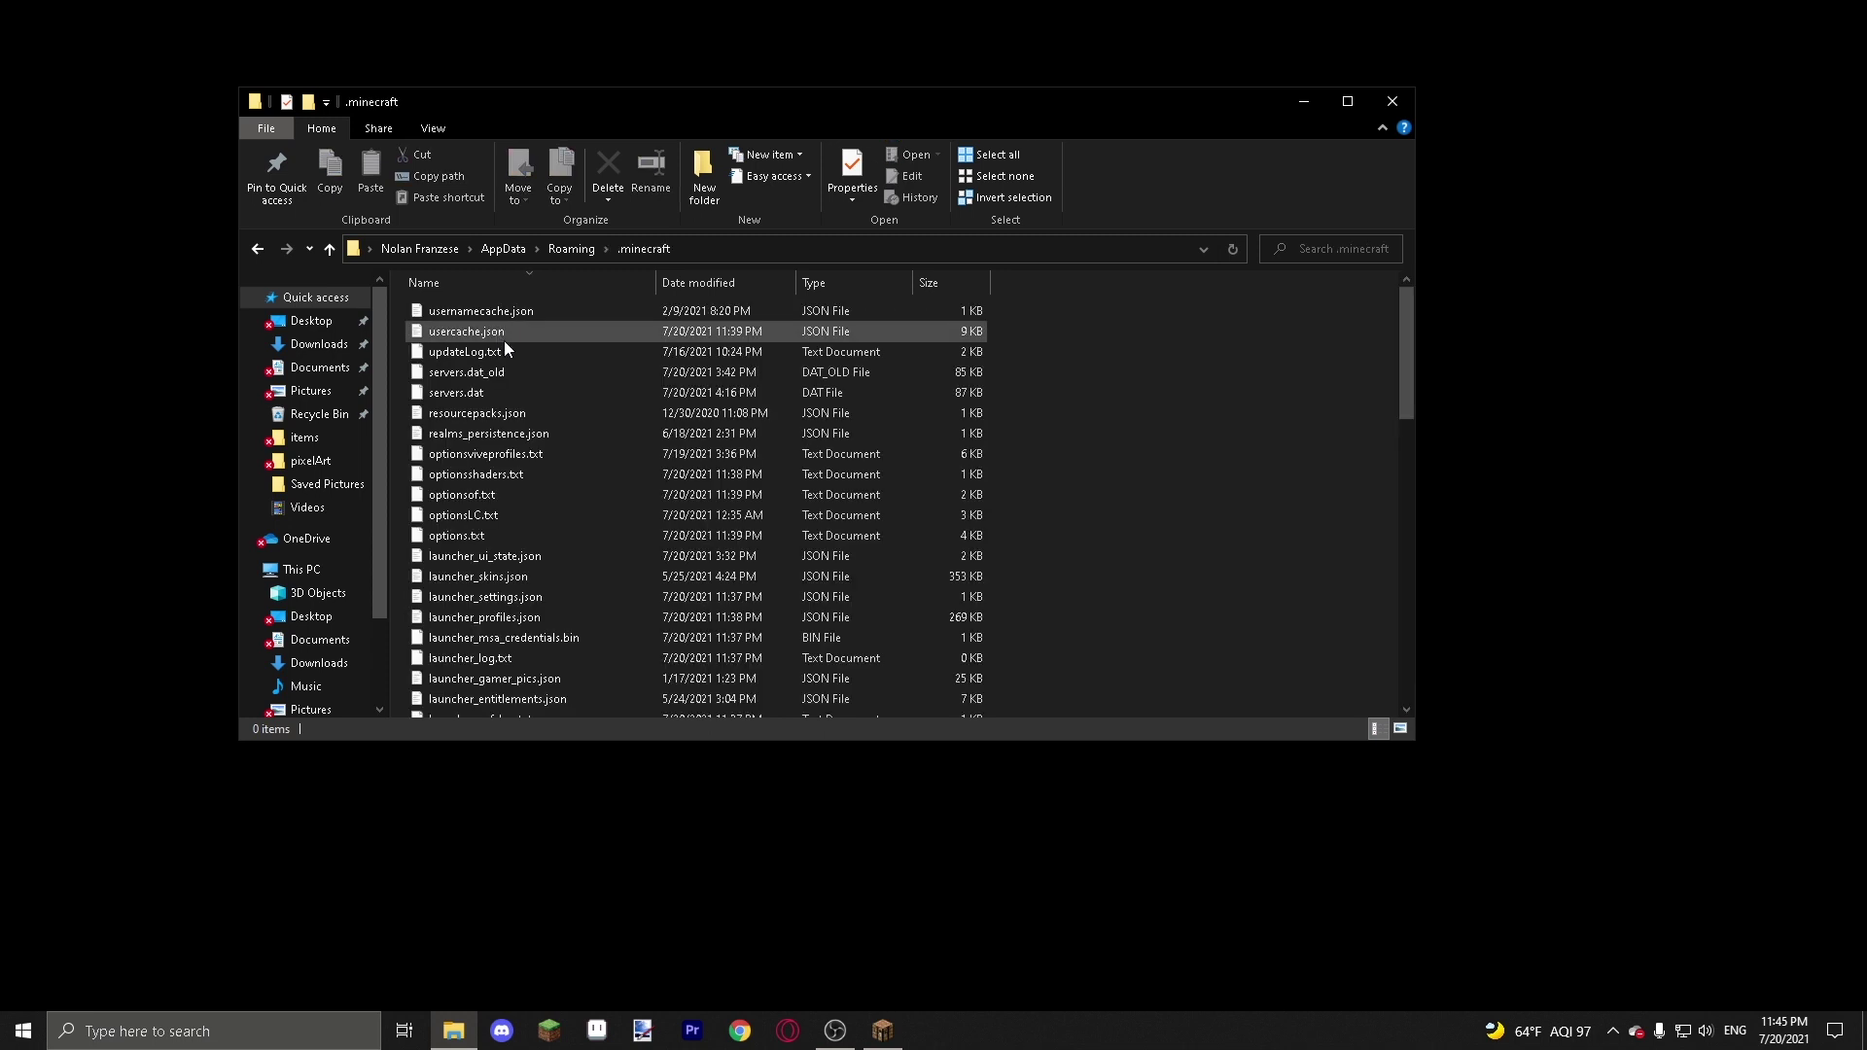
{"action": "scroll", "coordinate": [501, 347], "scroll_direction": "down", "scroll_amount": 10}
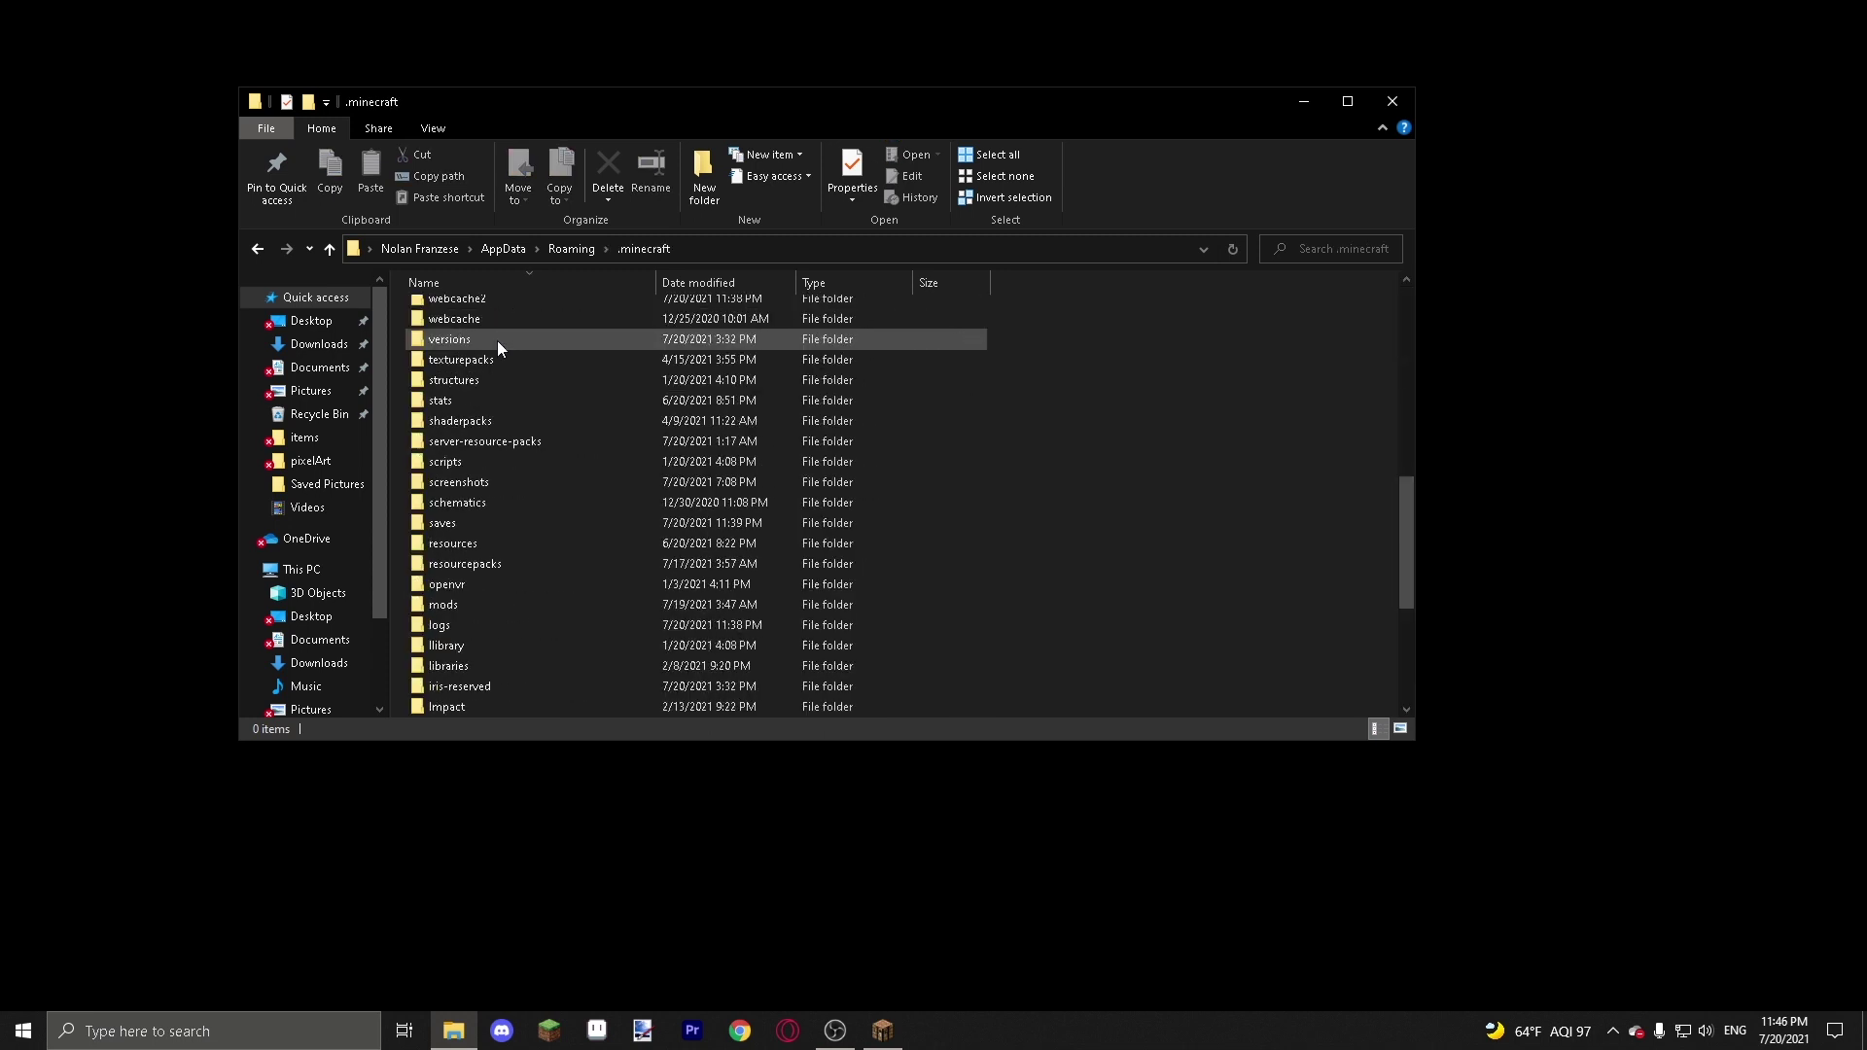
{"action": "double_click", "coordinate": [498, 343]}
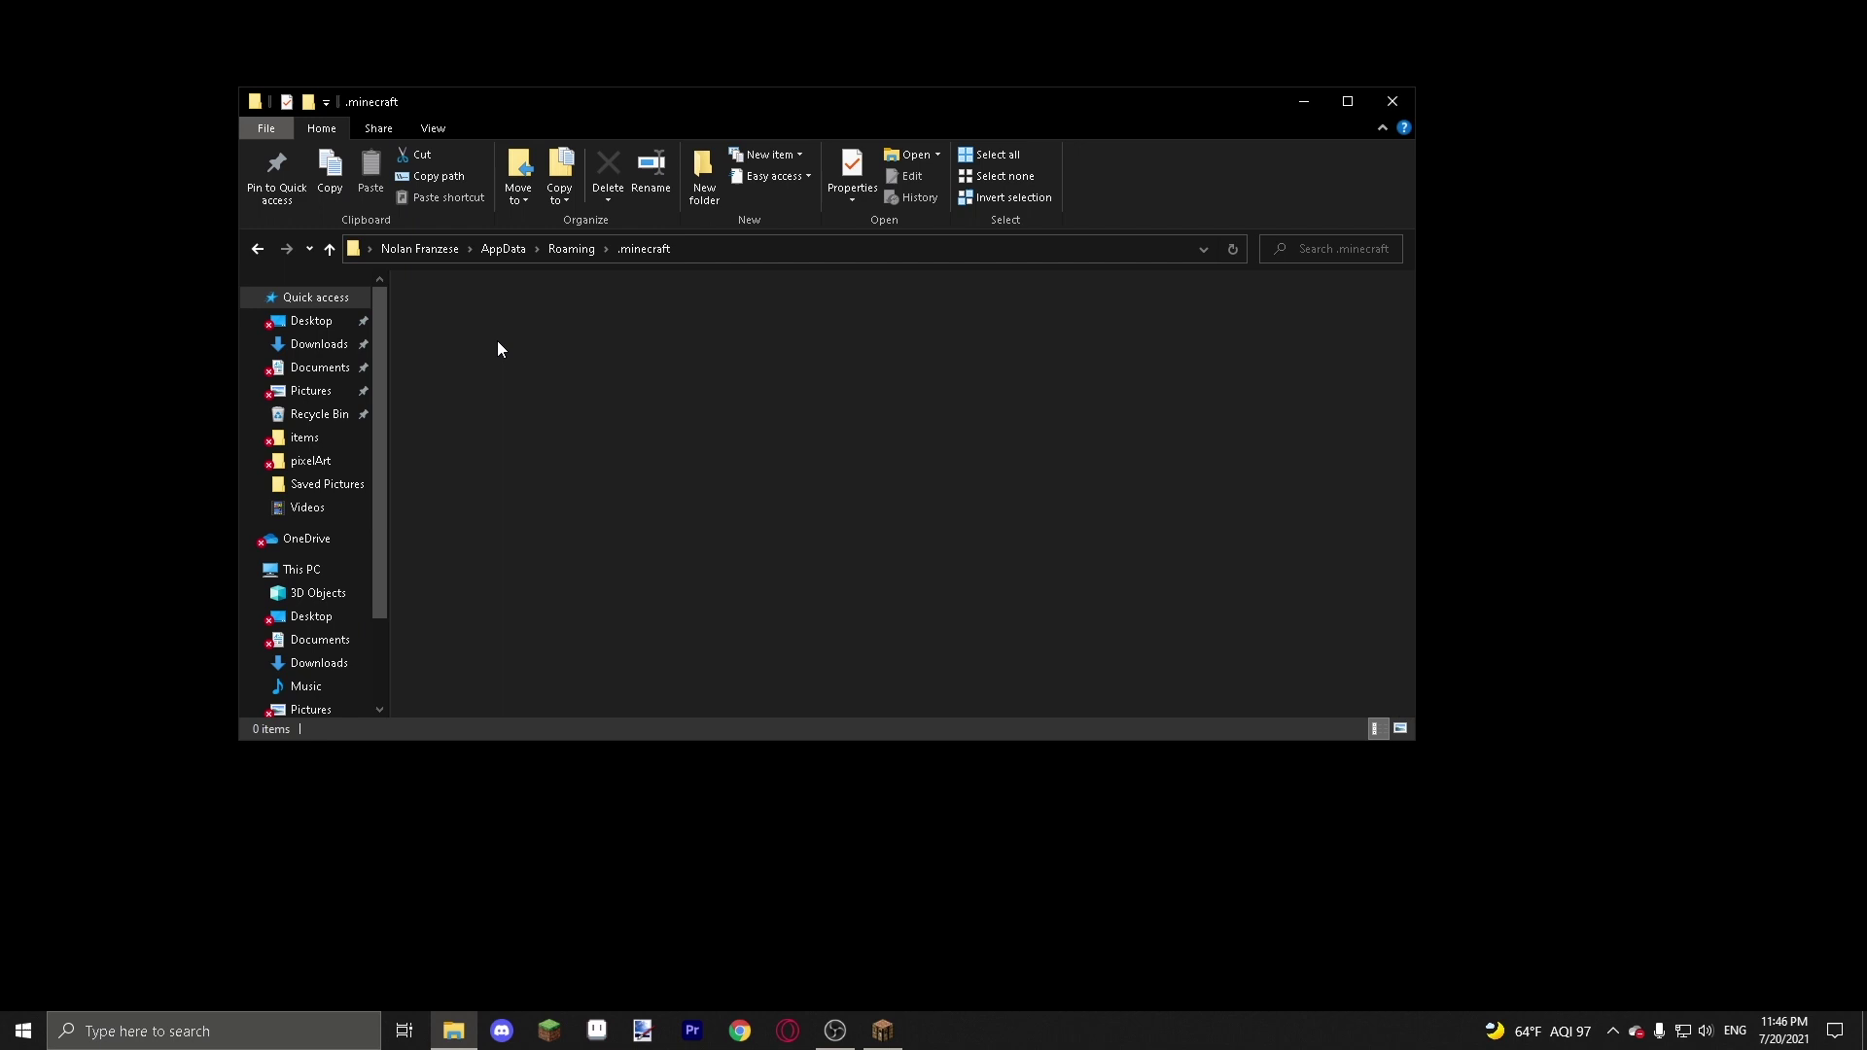
{"action": "scroll", "coordinate": [524, 482], "scroll_direction": "down", "scroll_amount": 4}
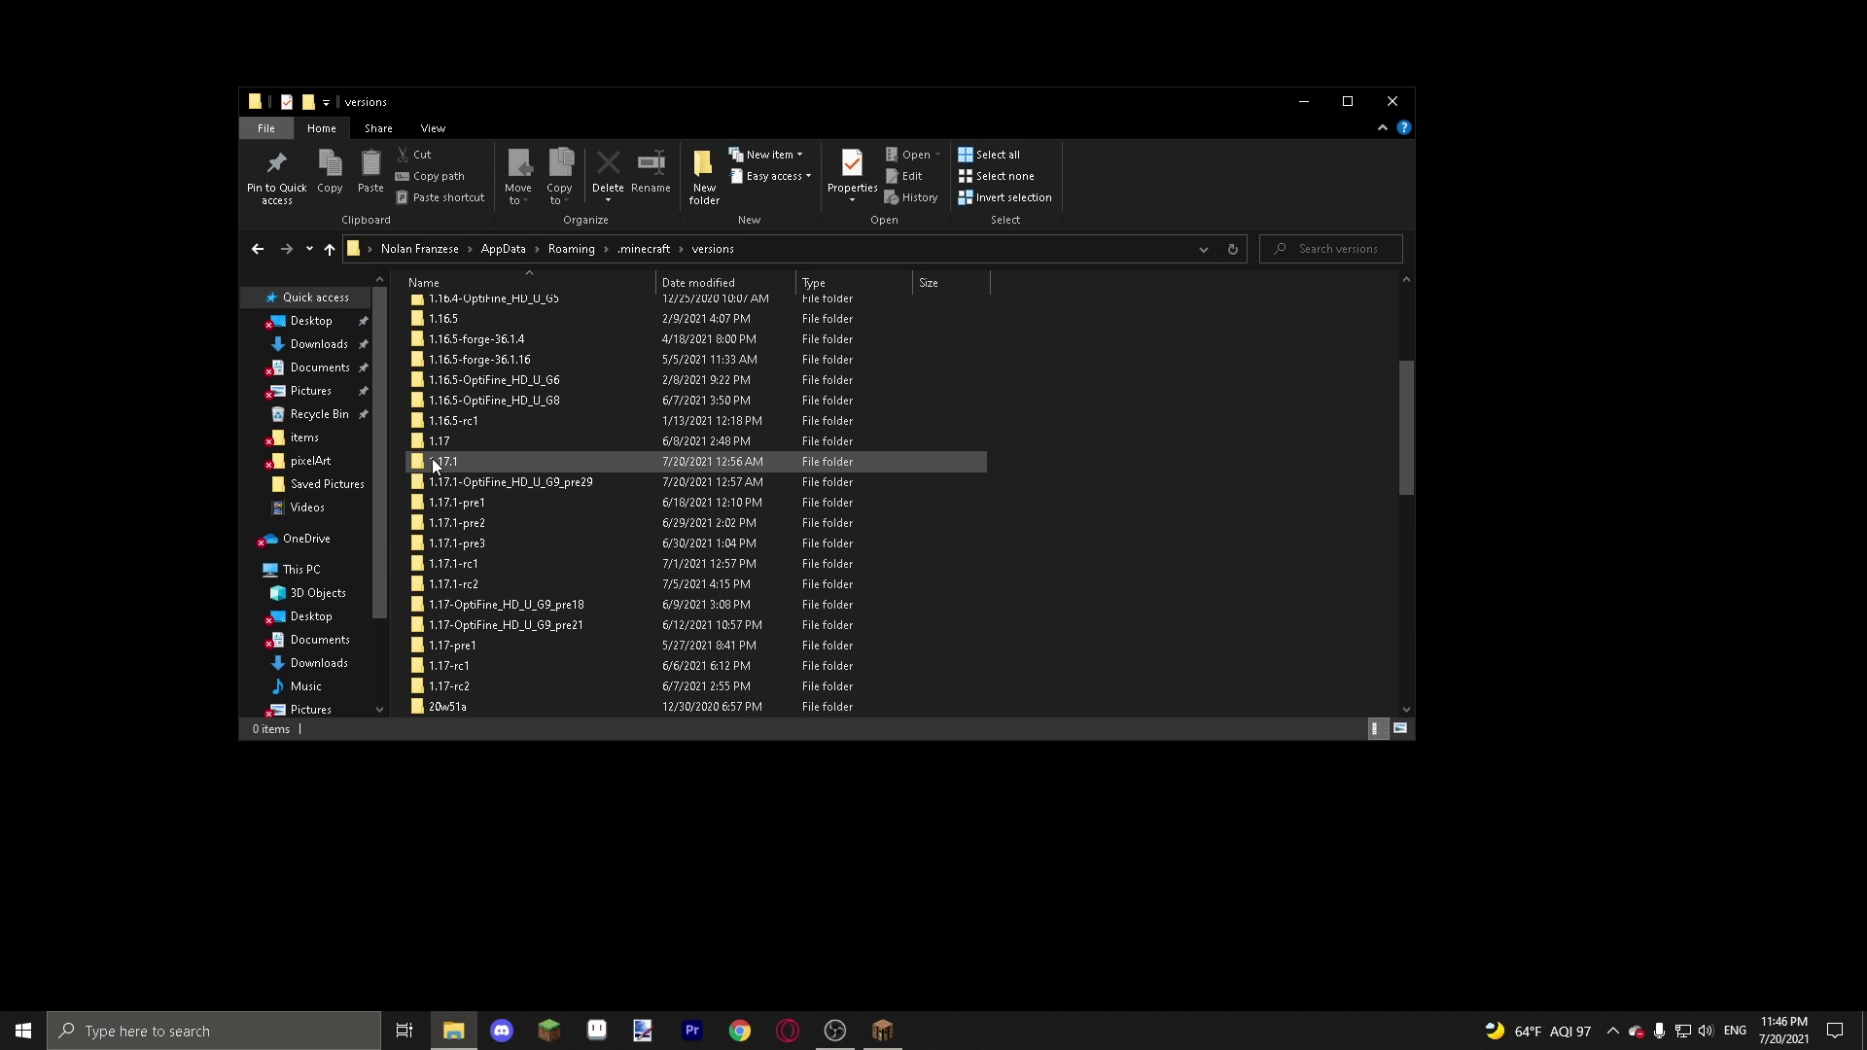
{"action": "scroll", "coordinate": [560, 456], "scroll_direction": "up", "scroll_amount": 4}
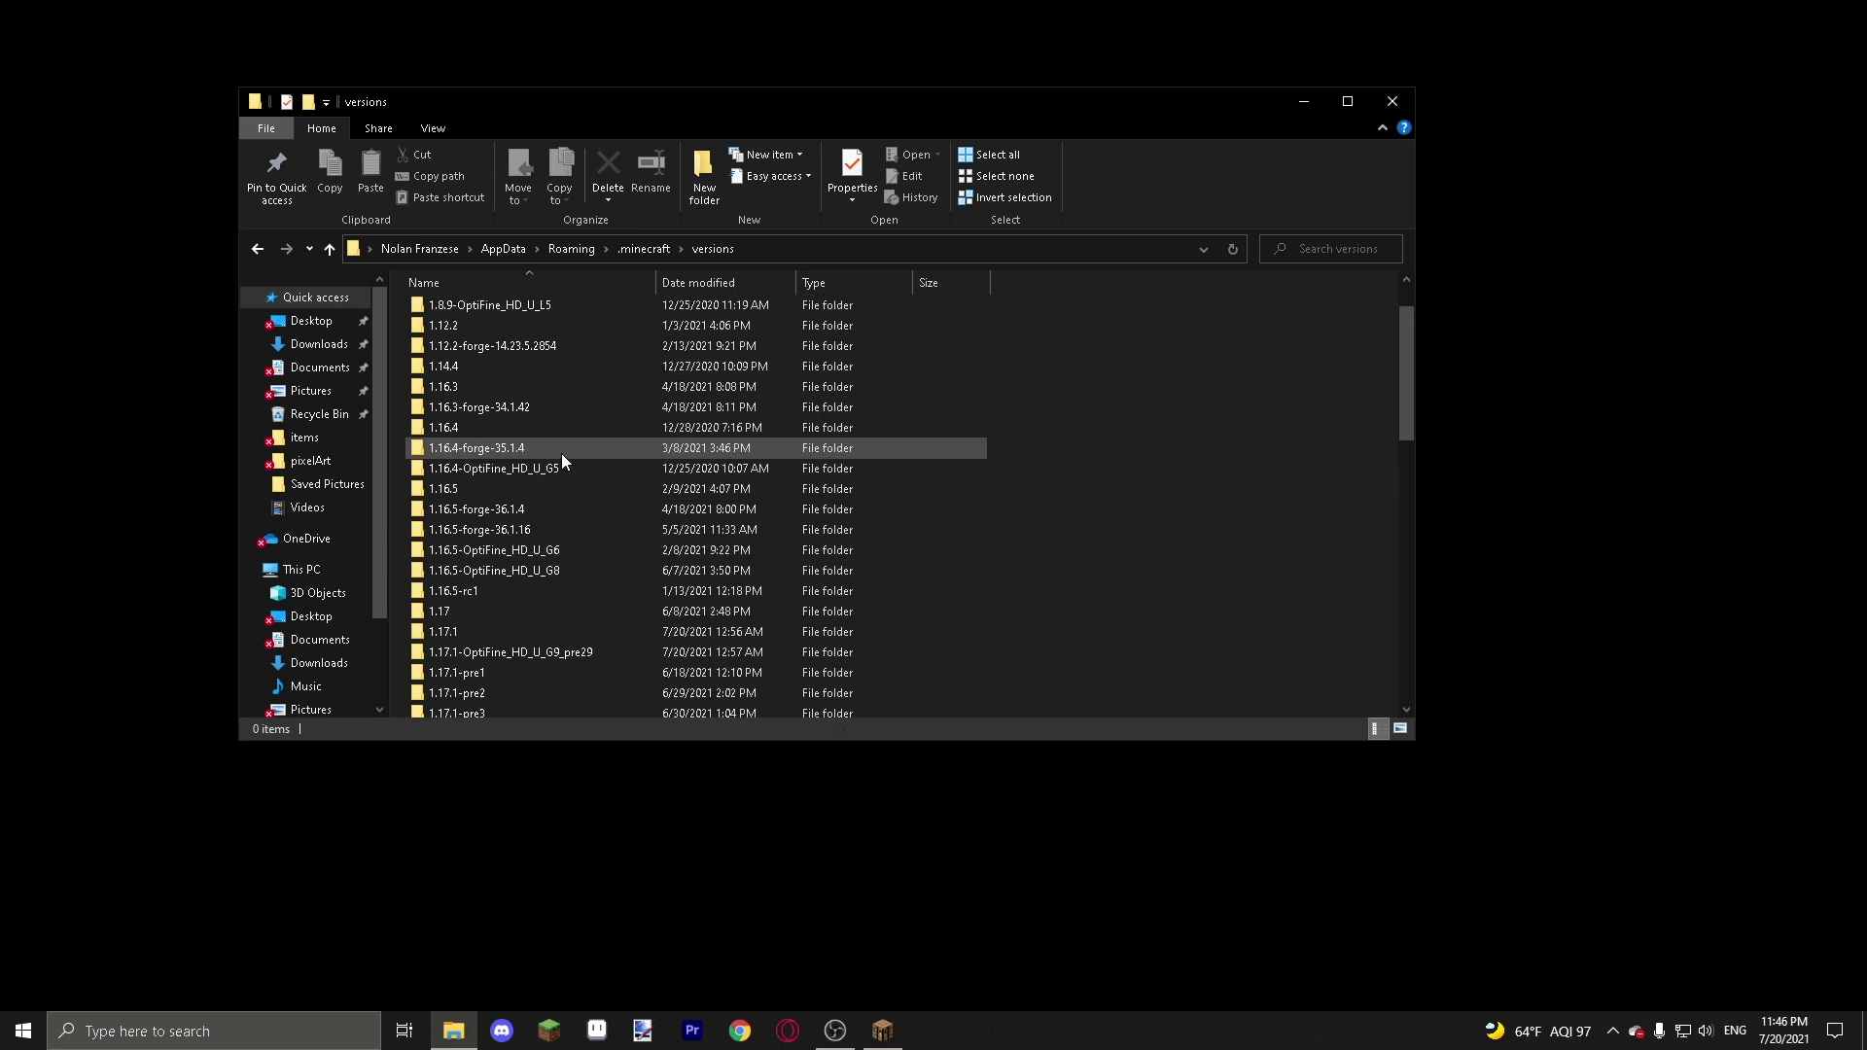
{"action": "scroll", "coordinate": [560, 456], "scroll_direction": "down", "scroll_amount": 5}
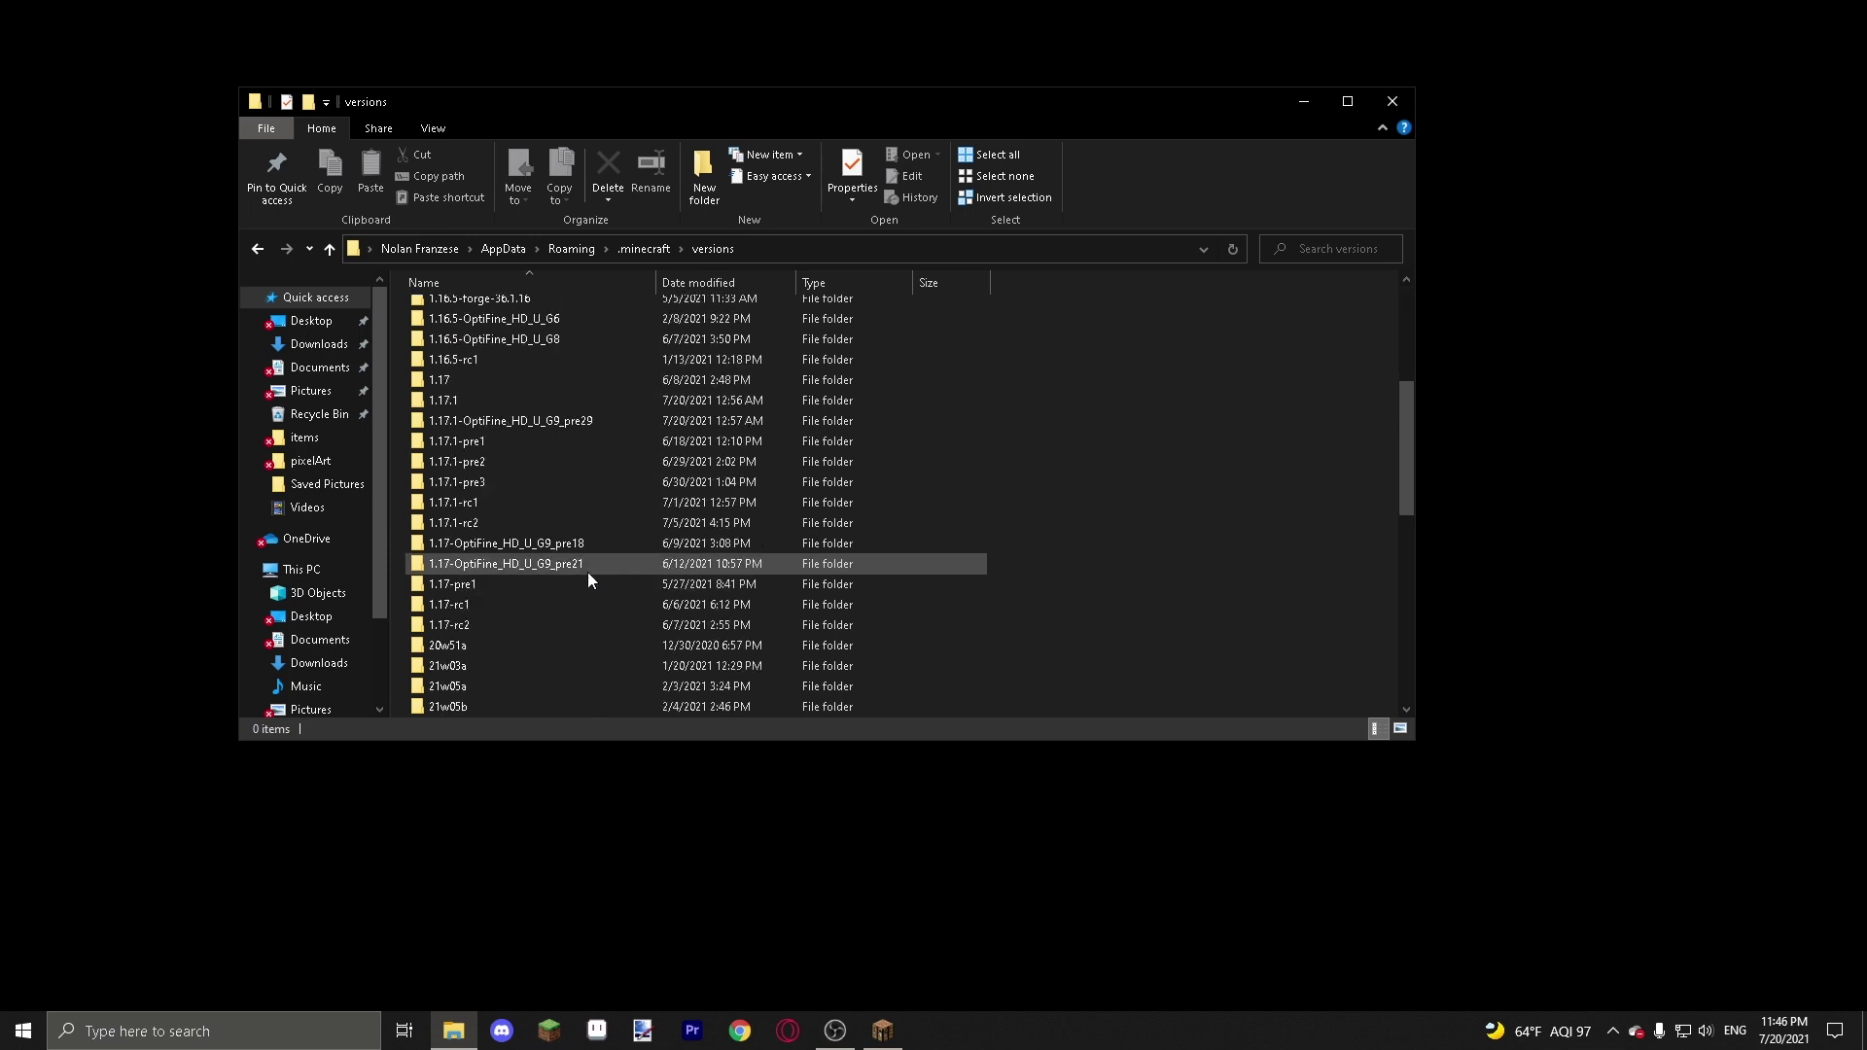
{"action": "double_click", "coordinate": [470, 400]}
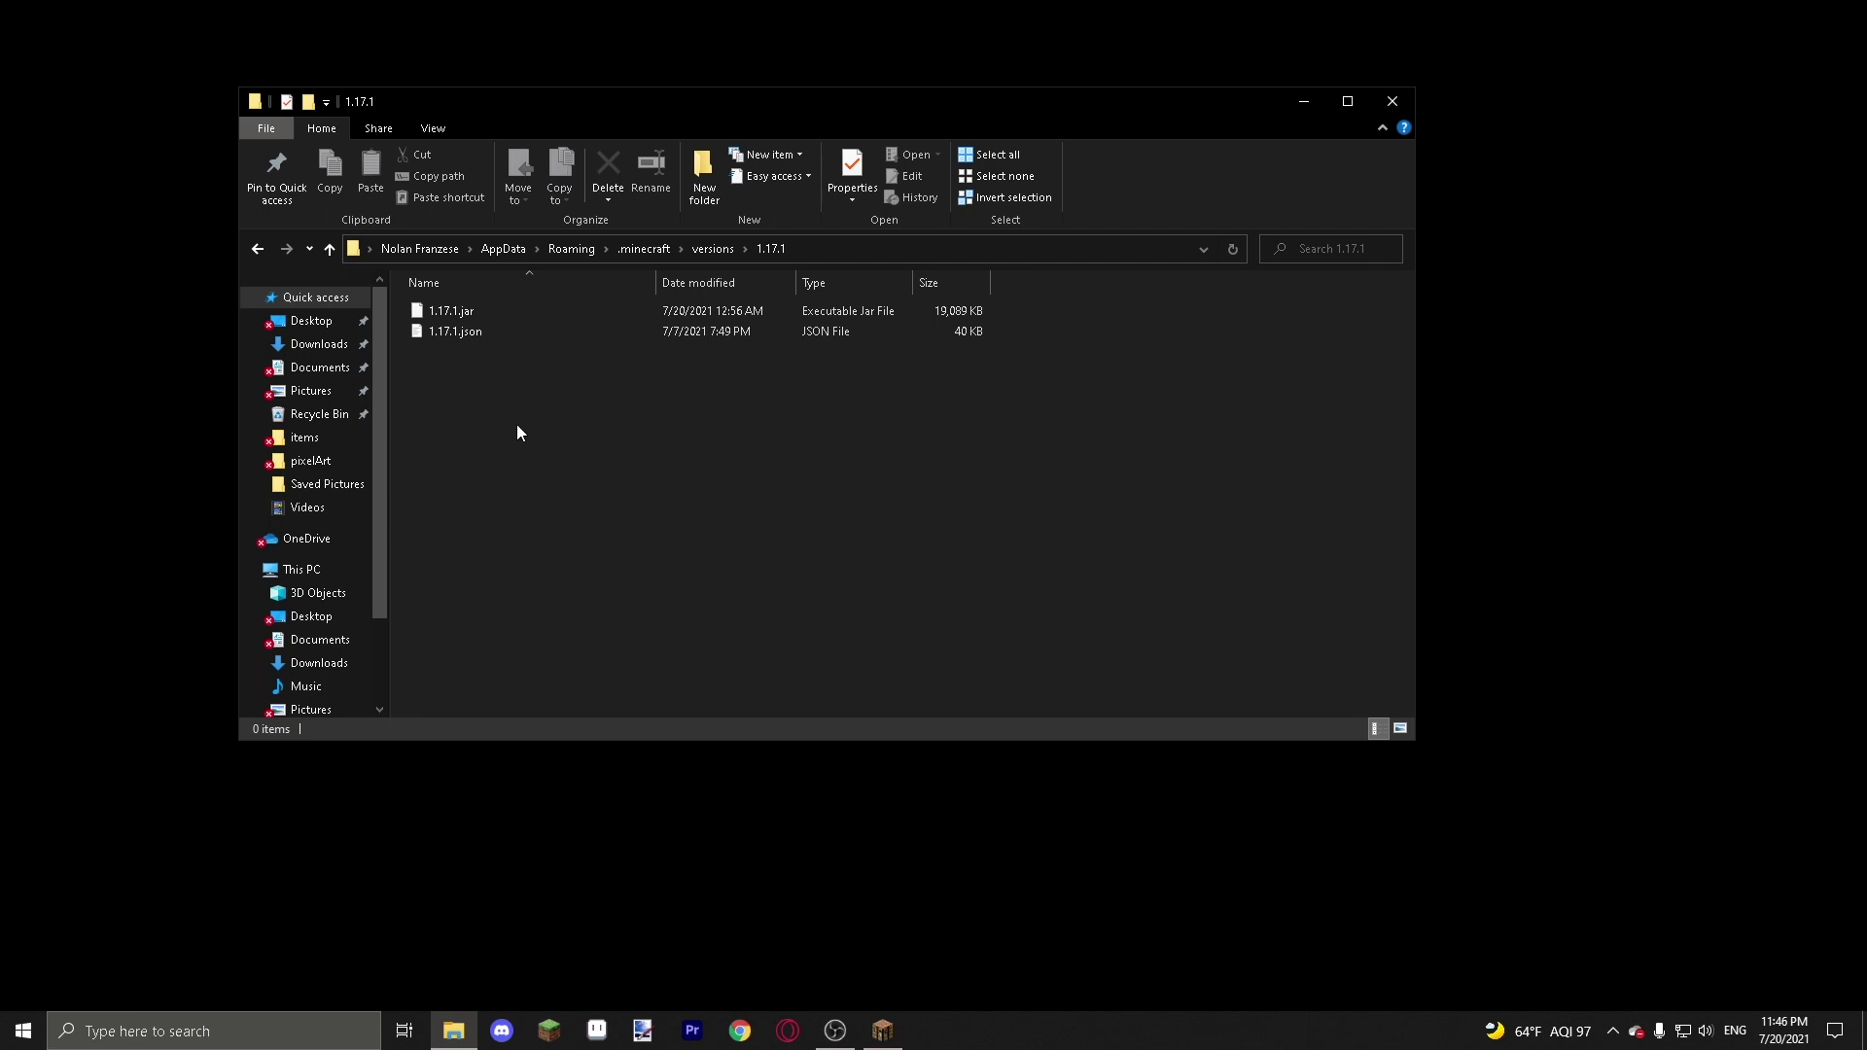
- Copy the 1.17.1.jar file to the clipboard
{"action": "left_click", "coordinate": [486, 313]}
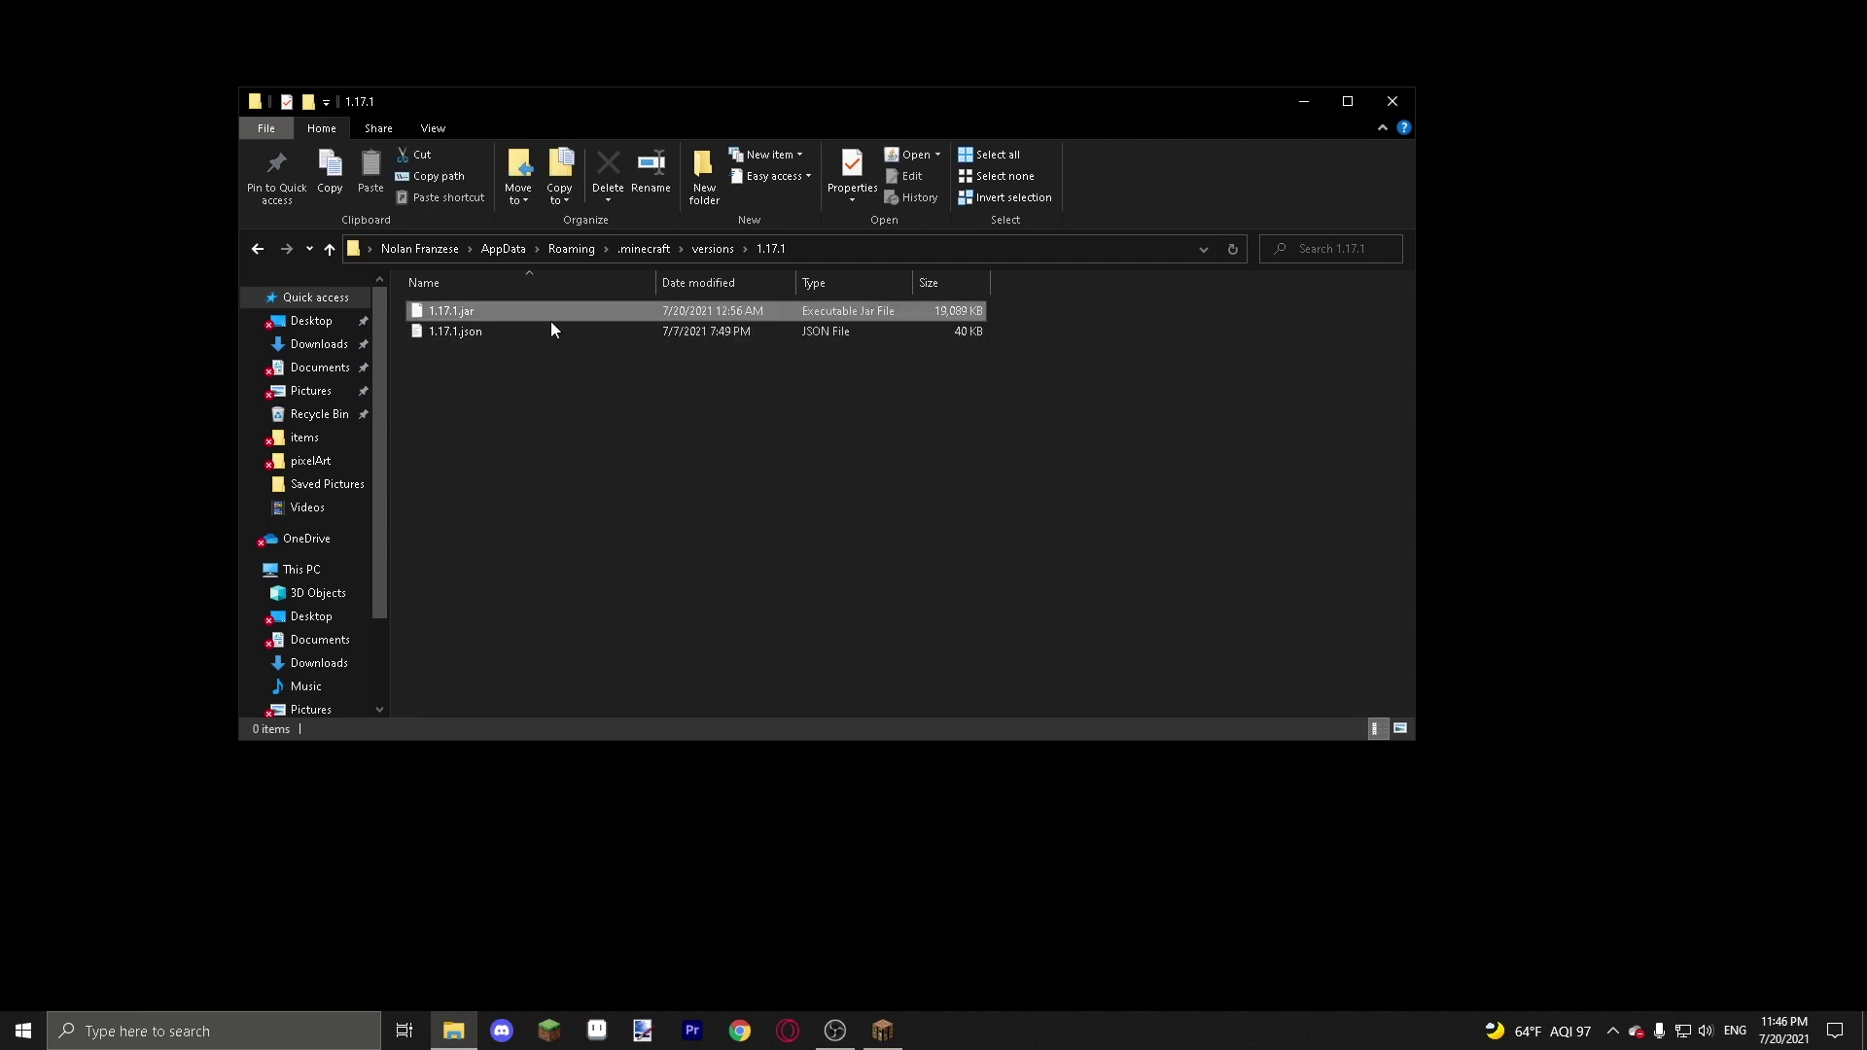
{"action": "right_click", "coordinate": [489, 314]}
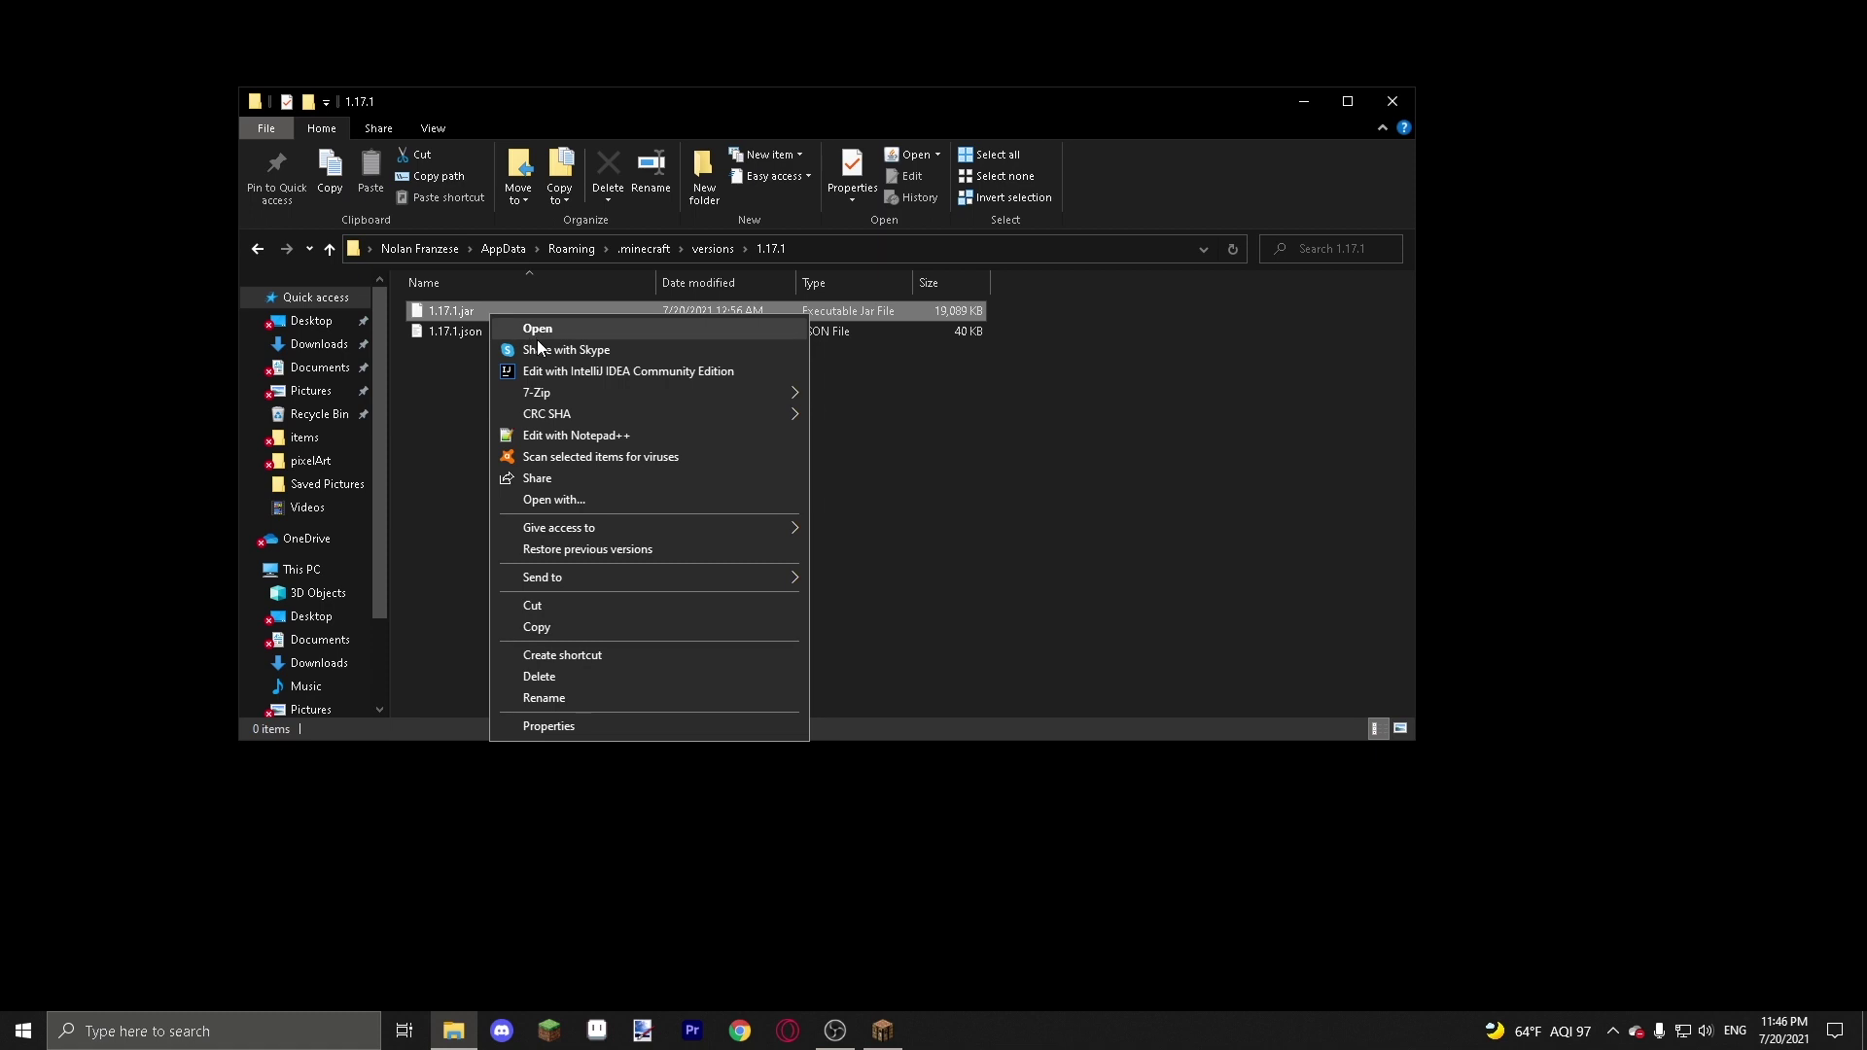
{"action": "left_click", "coordinate": [563, 625]}
{"action": "left_click", "coordinate": [638, 509]}
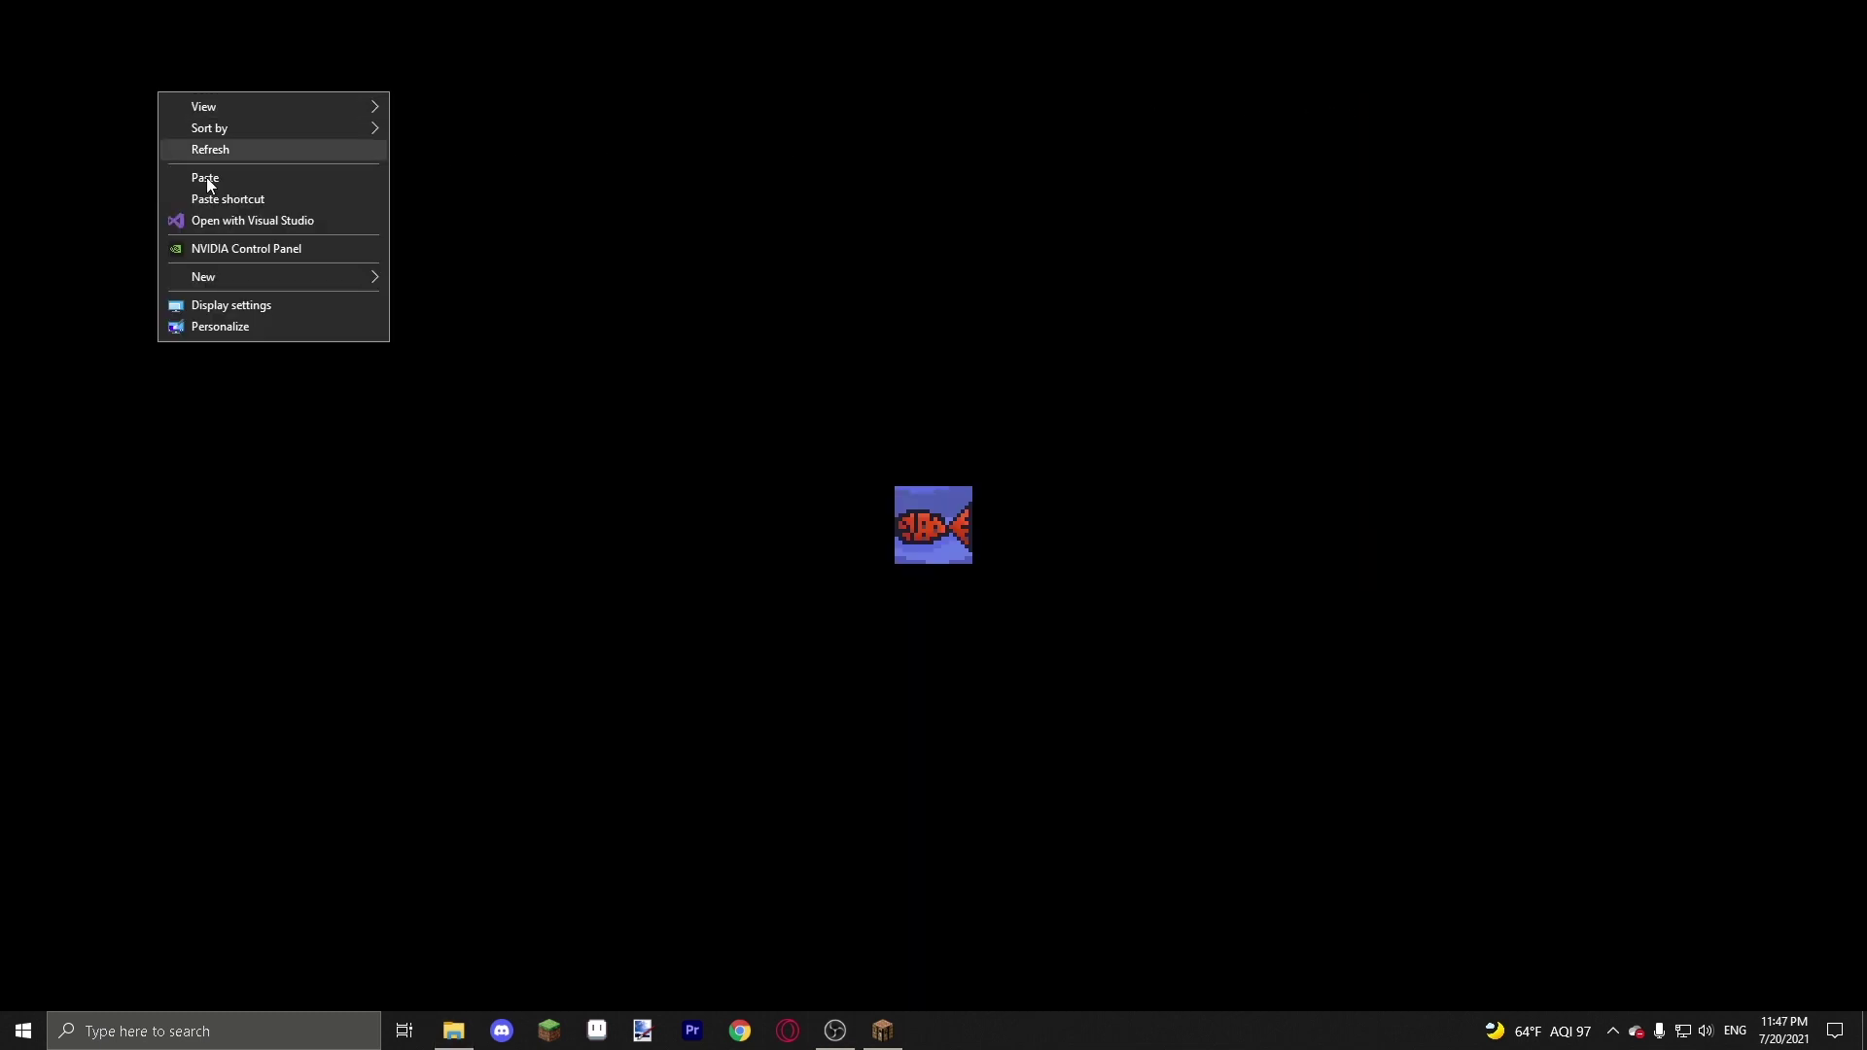
- Create a new desktop folder and name it 'resource pack'
{"action": "mouse_move", "coordinate": [214, 284]}
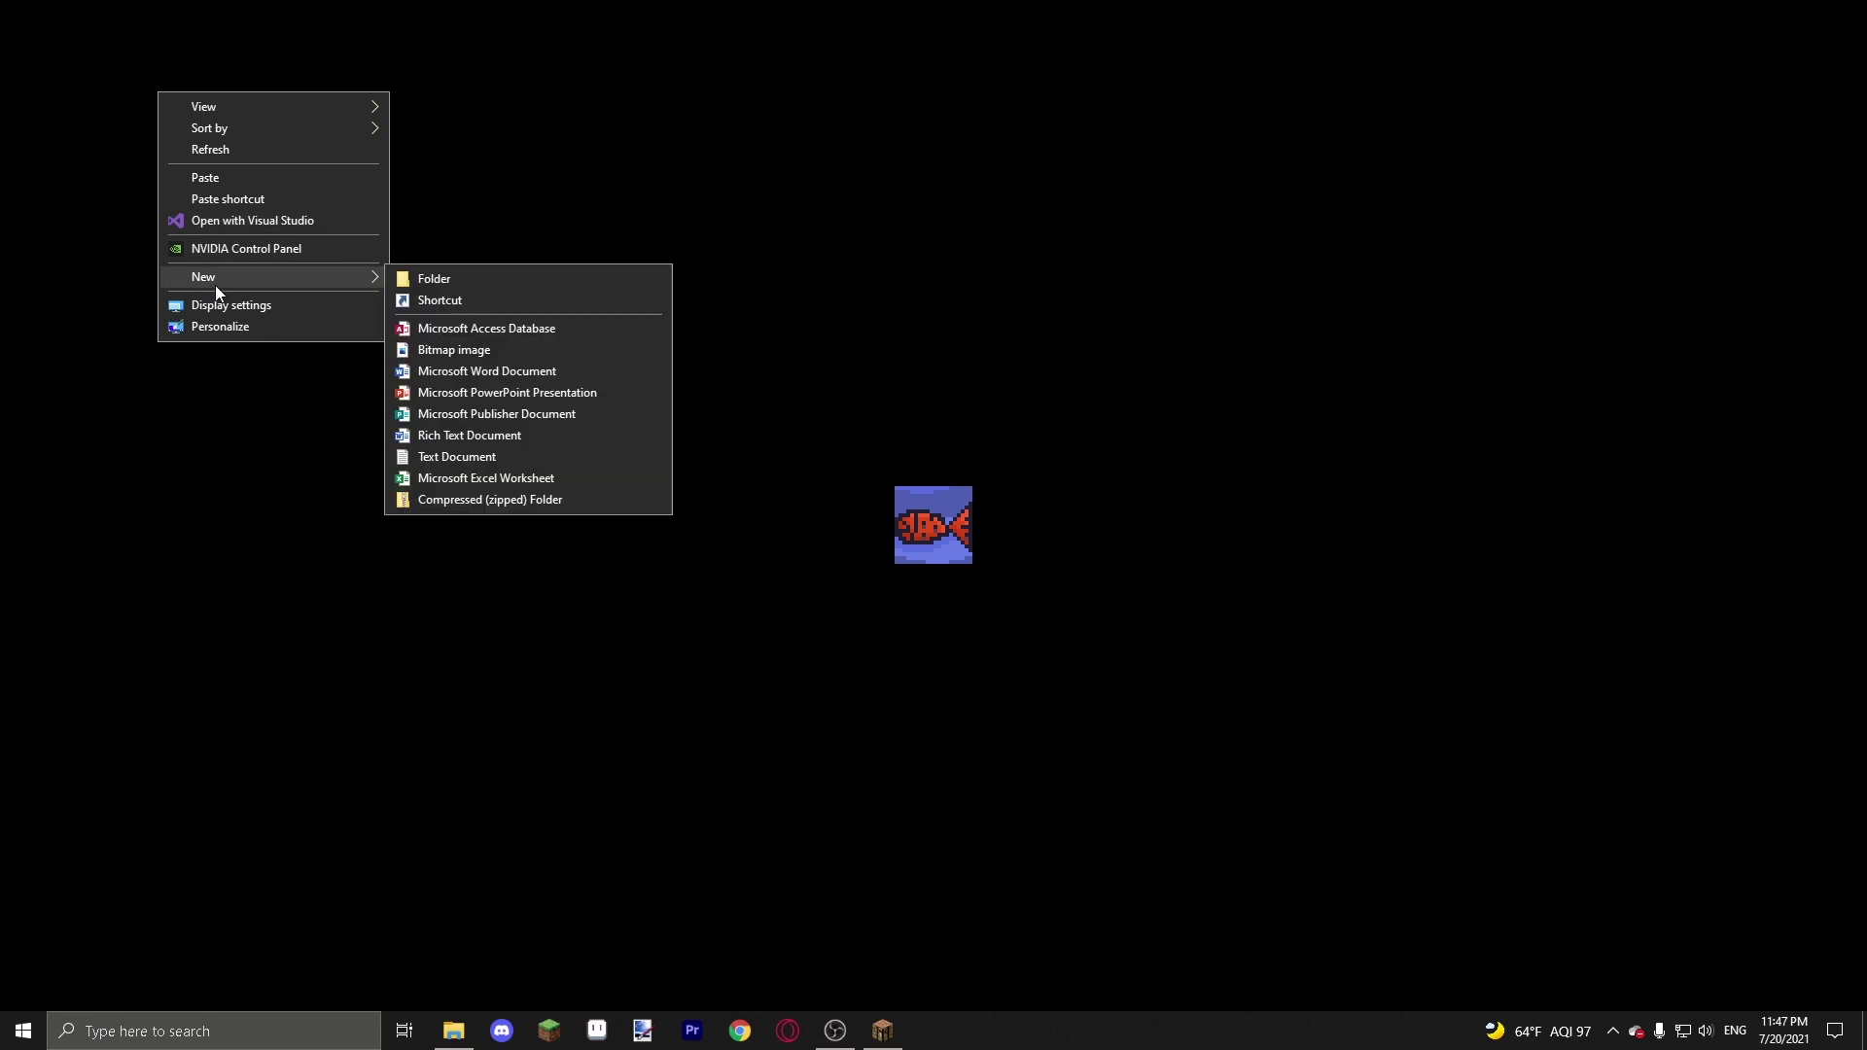
{"action": "left_click", "coordinate": [455, 282]}
{"action": "key", "text": "BackSpace"}
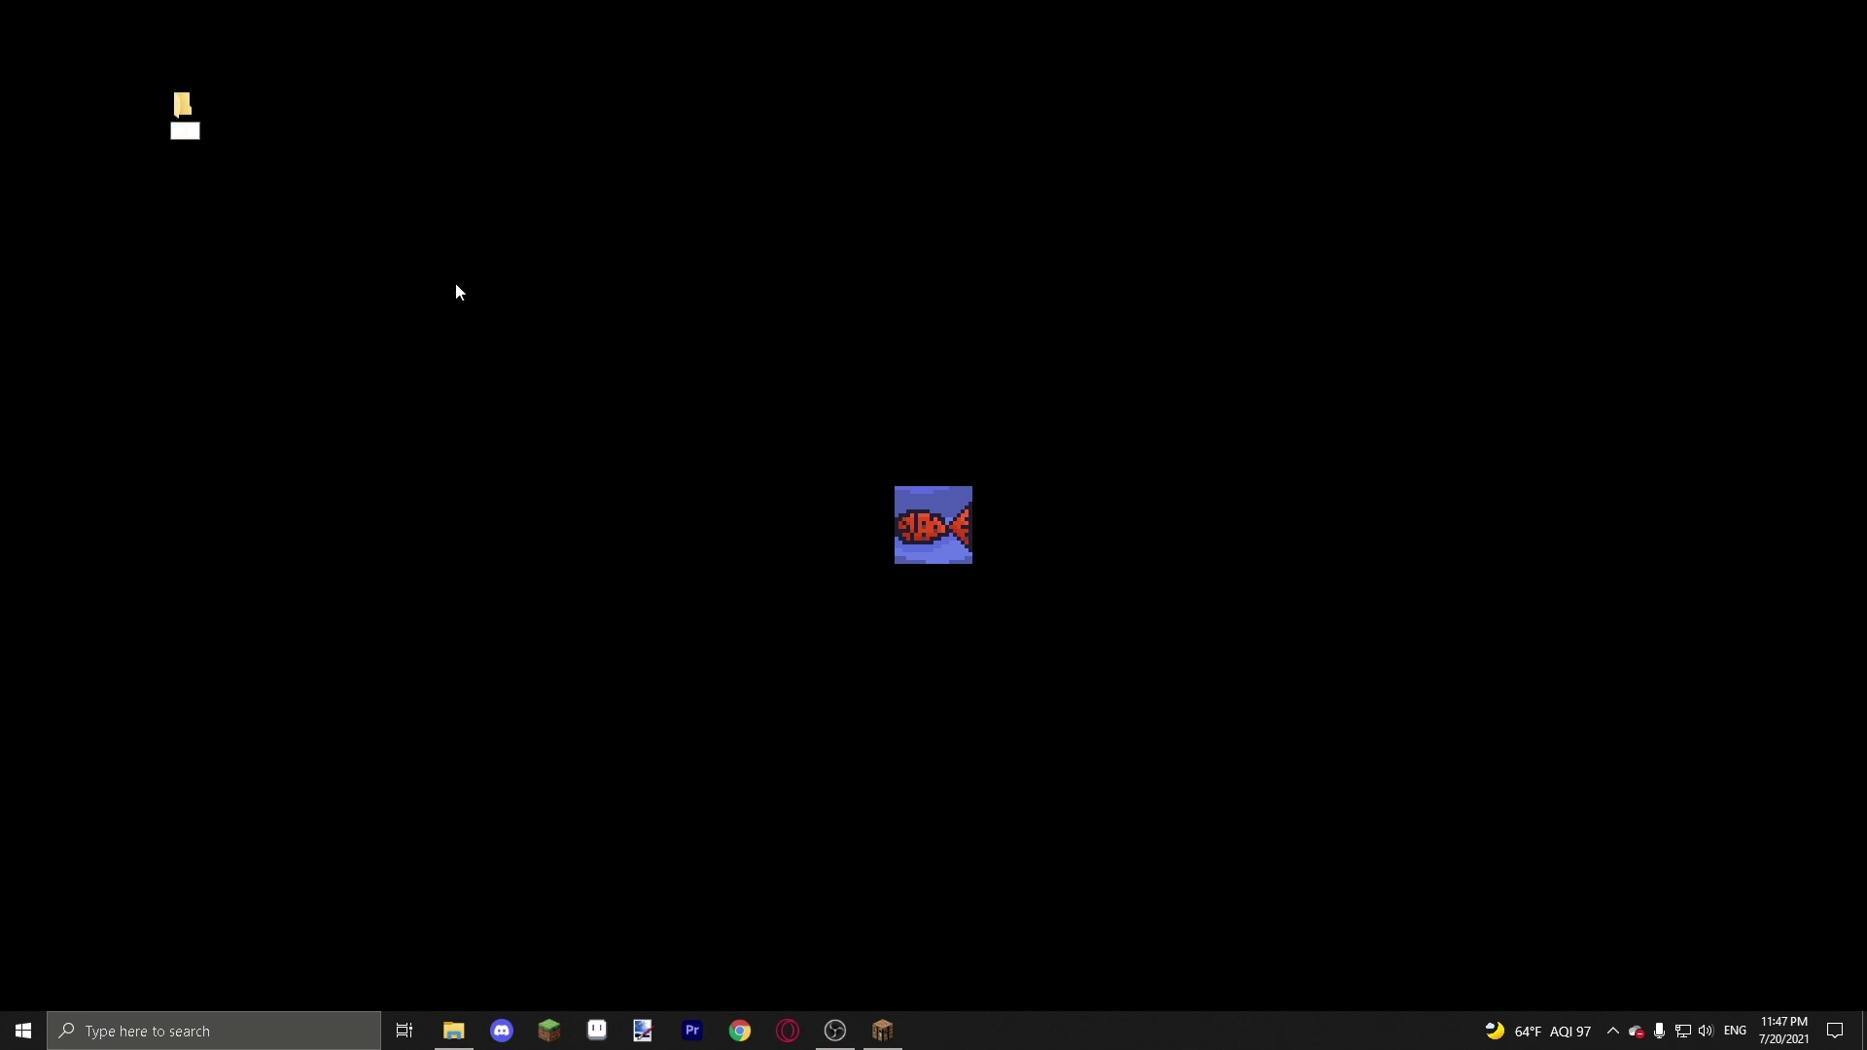
{"action": "type", "text": "resource pack"}
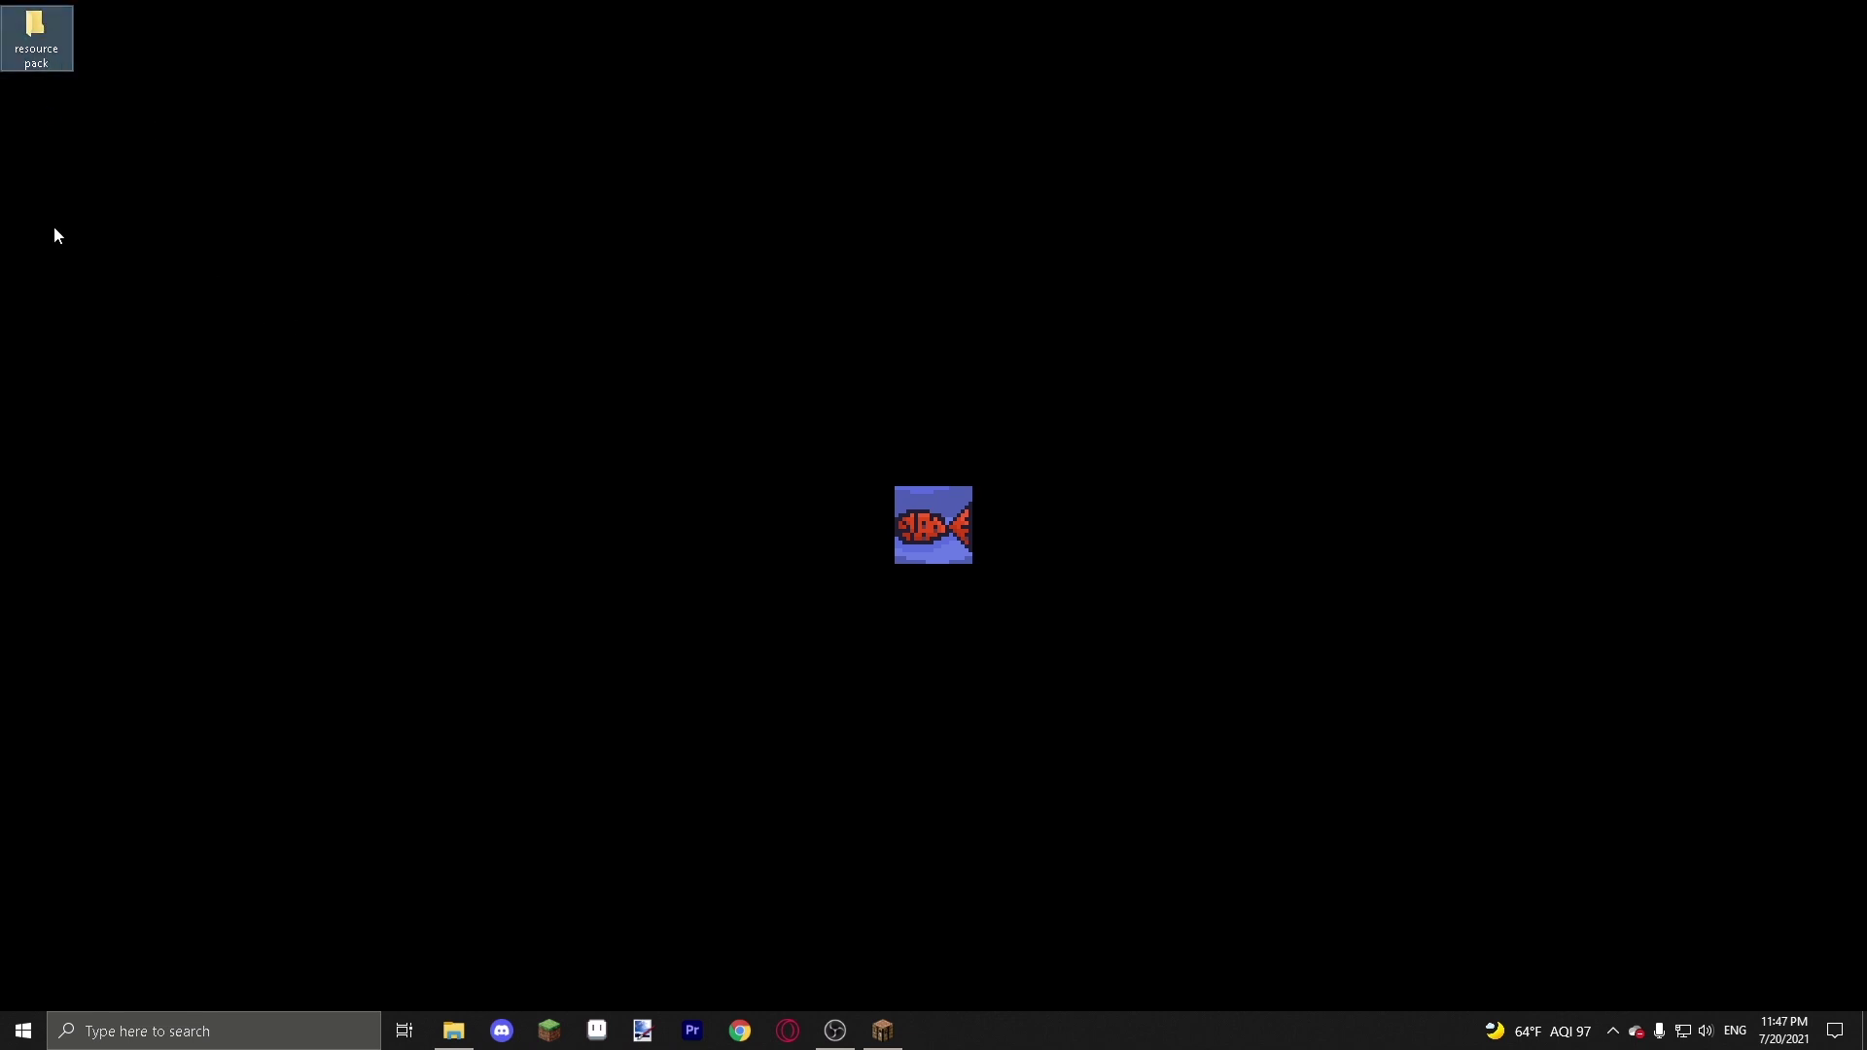
{"action": "left_click", "coordinate": [55, 229]}
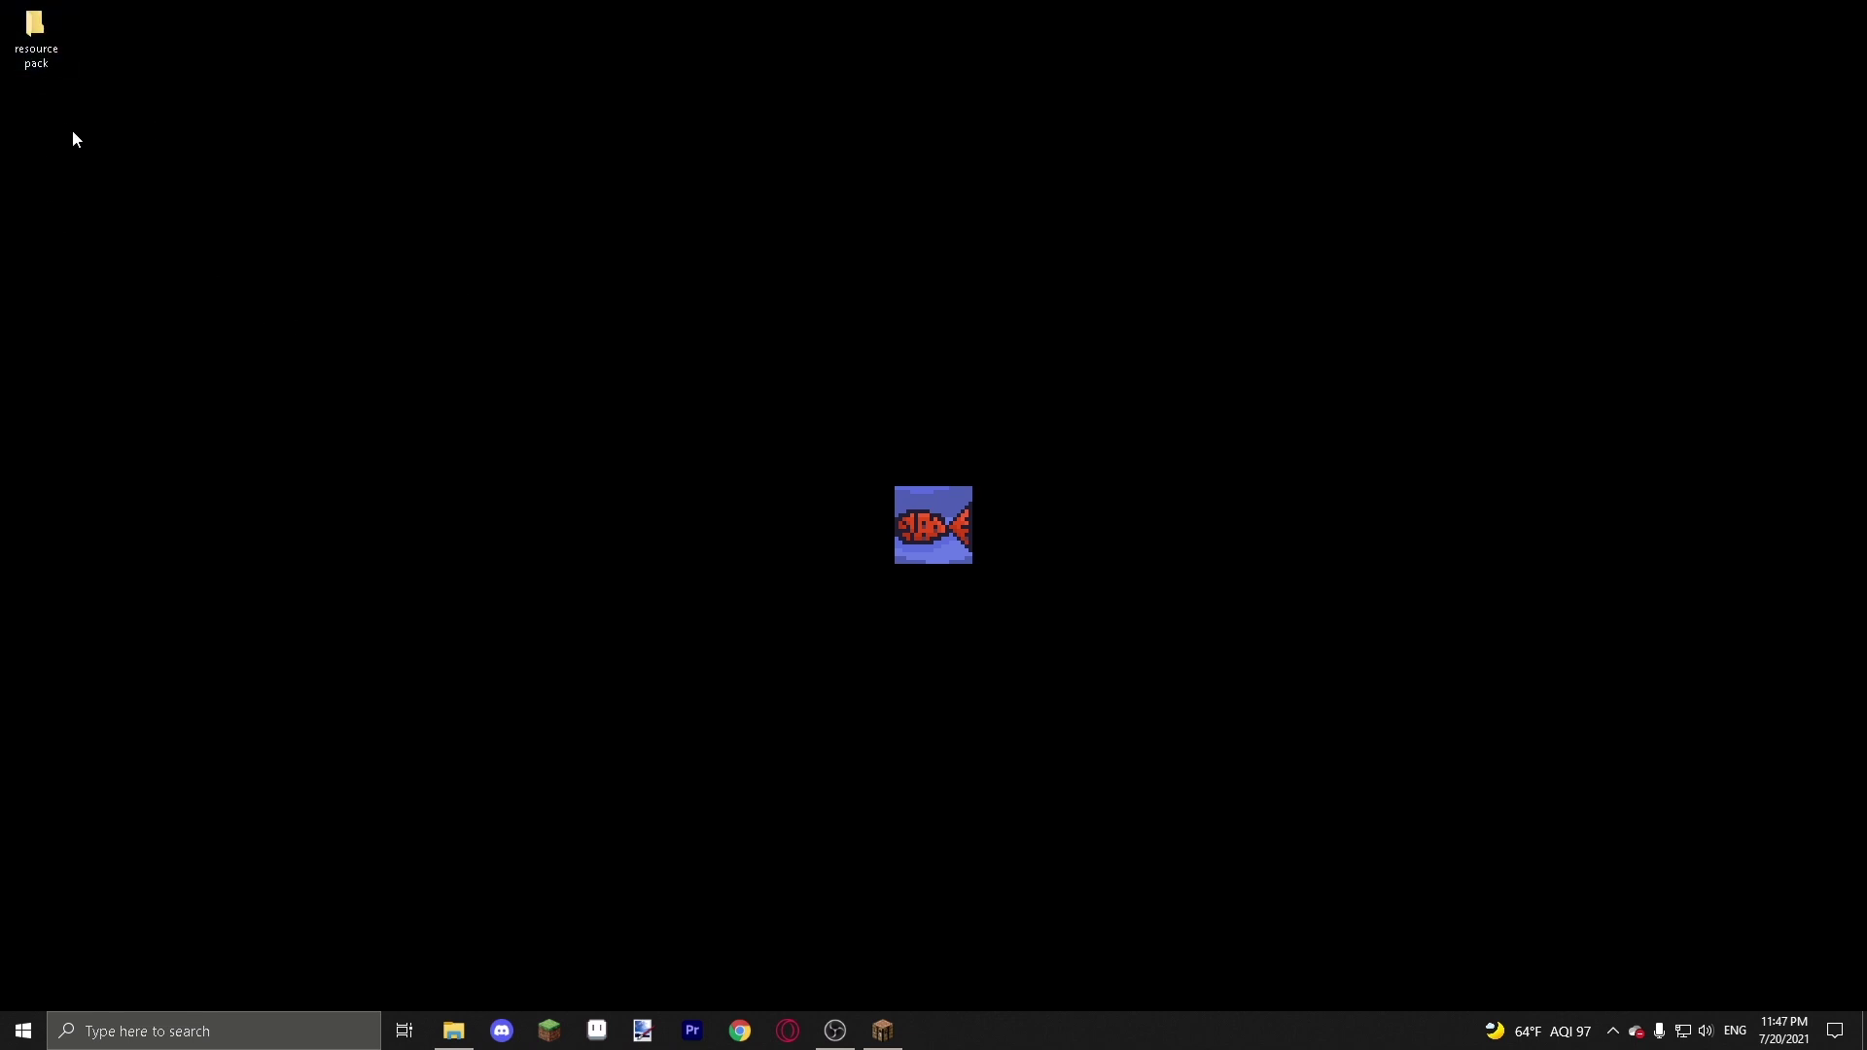
- Open the resource pack folder and paste 1.17.1.jar into it
{"action": "double_click", "coordinate": [19, 35]}
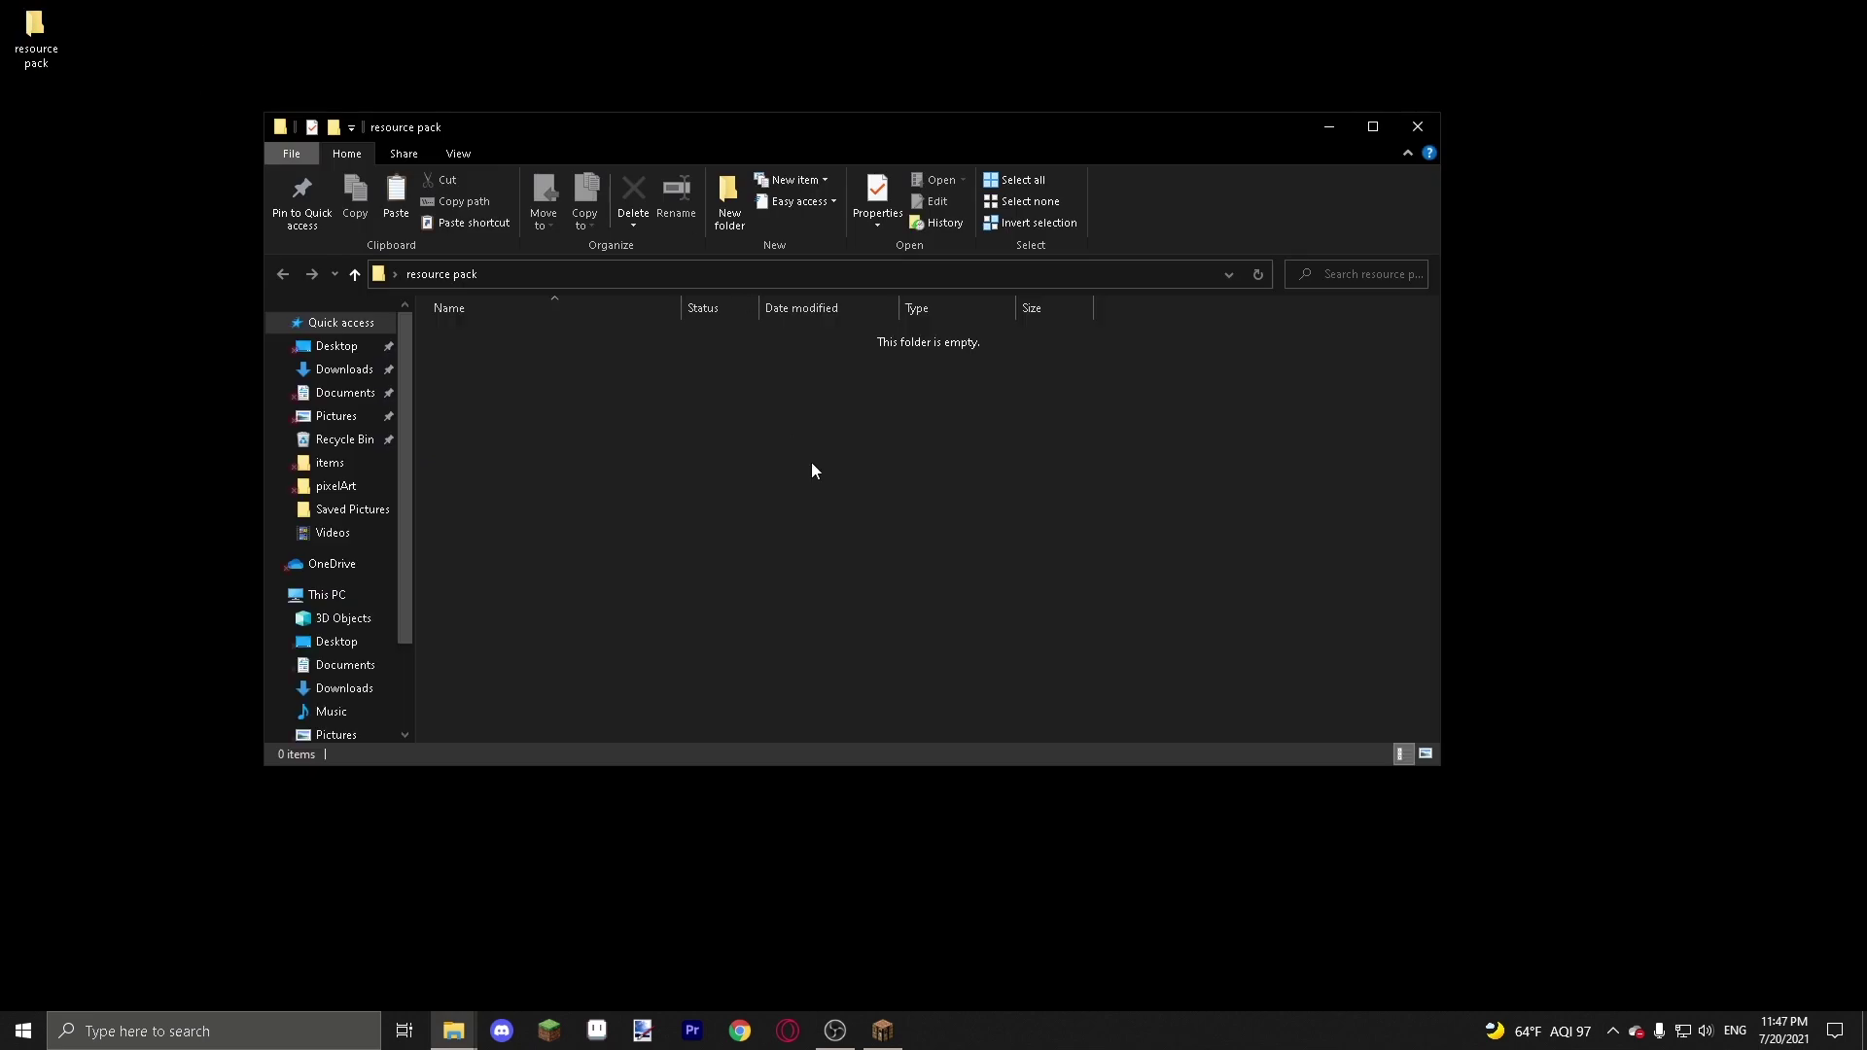
{"action": "key", "text": "ctrl+v"}
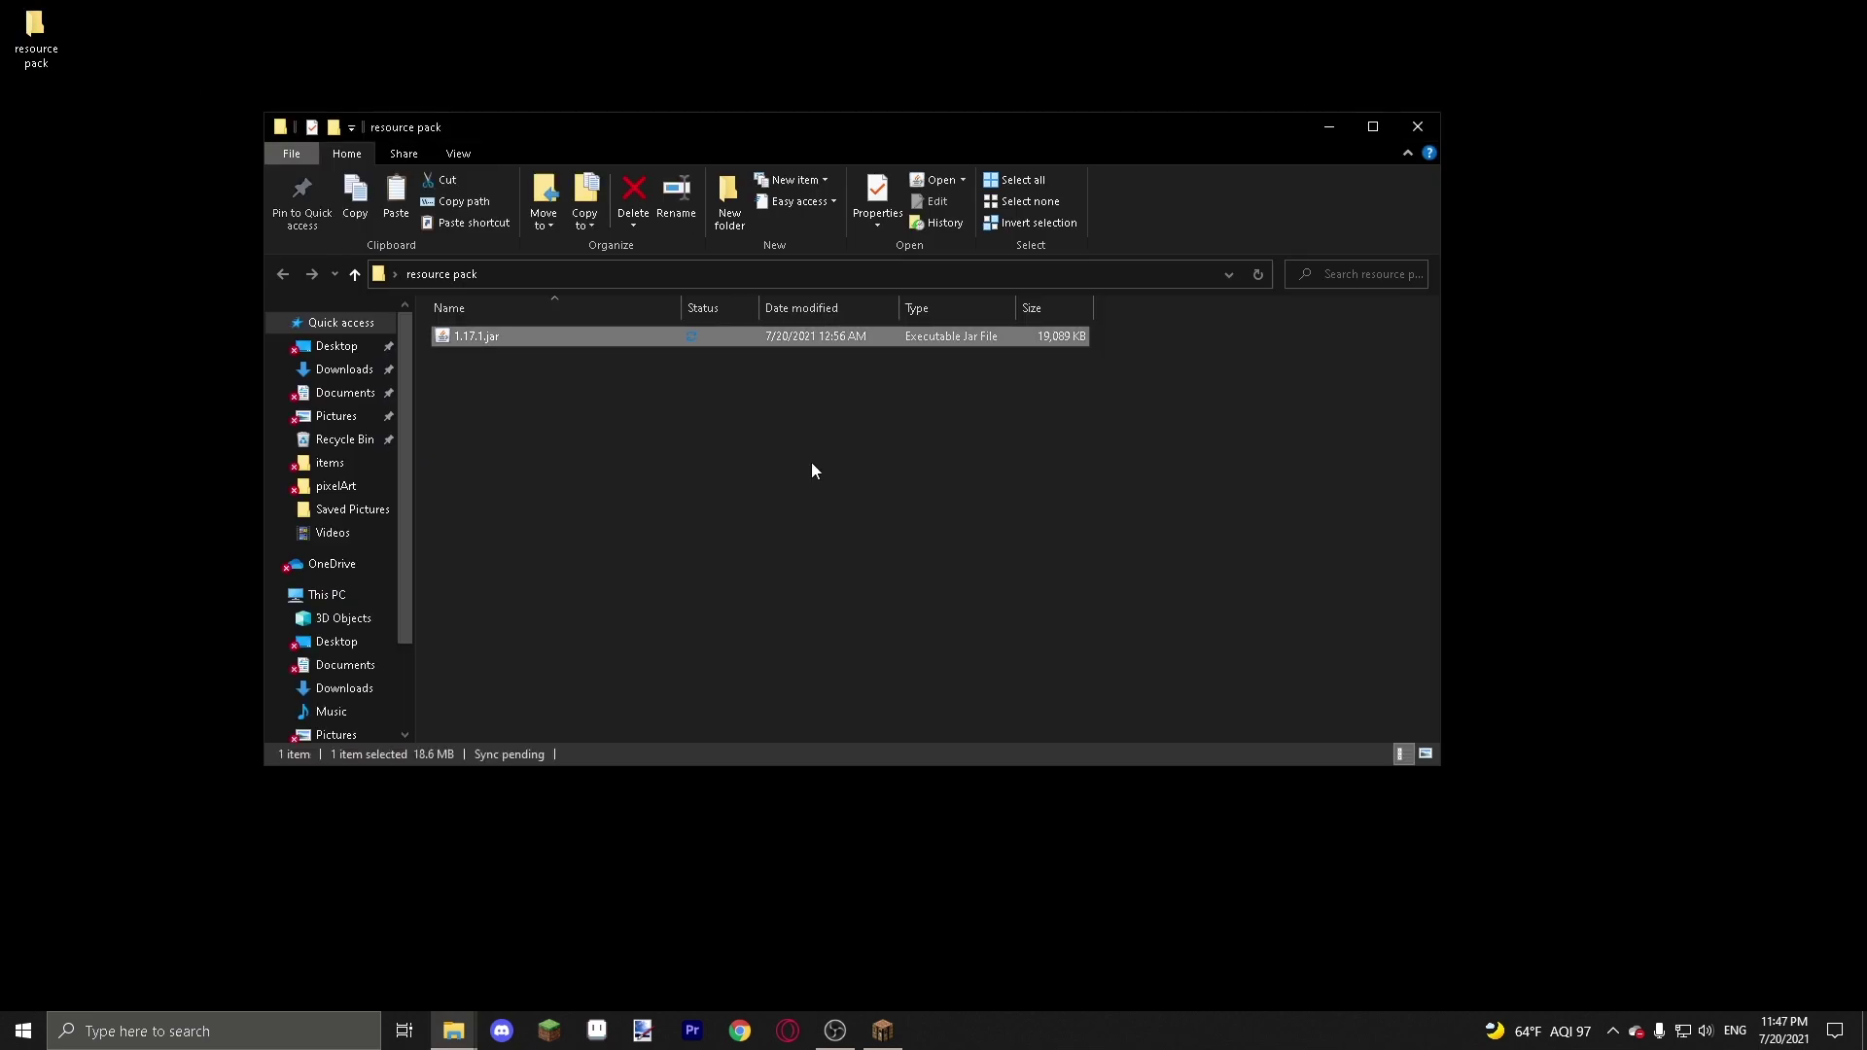
{"action": "left_click", "coordinate": [823, 466]}
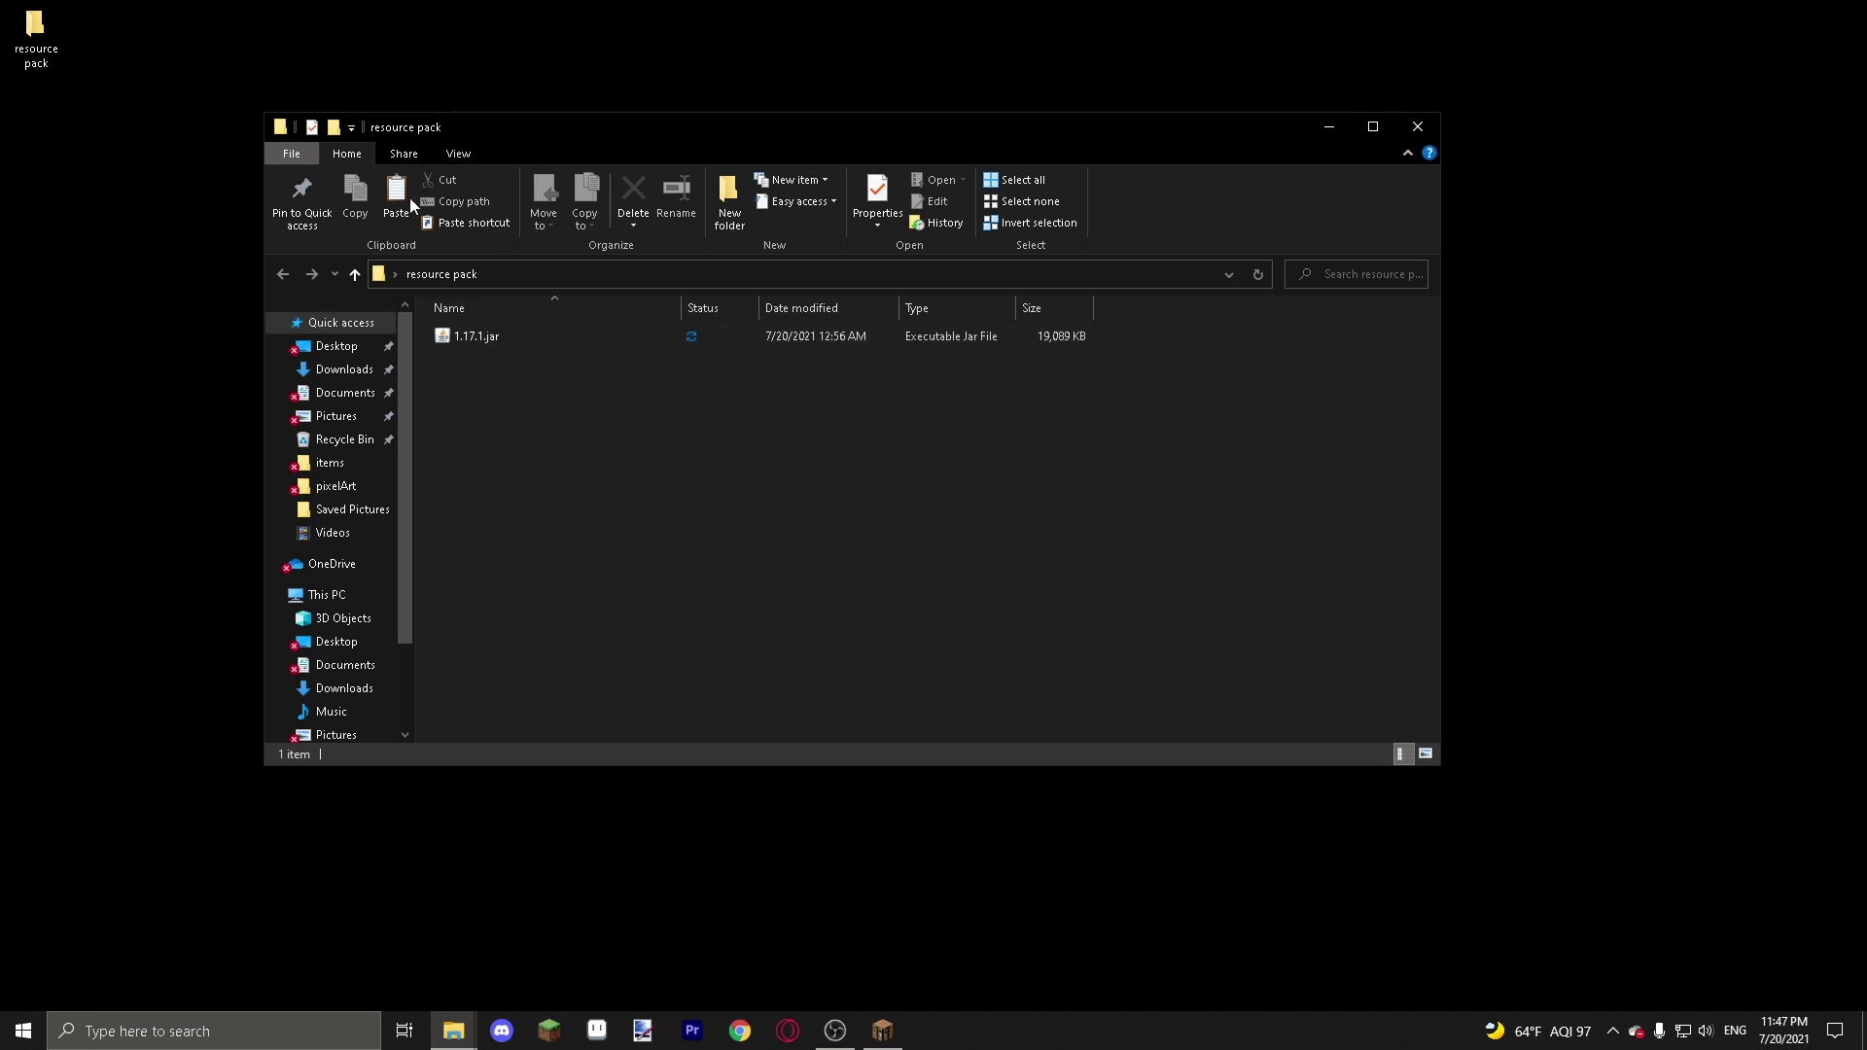
- Check the View tab's display options, then return to Home and select 1.17.1.jar
{"action": "left_click", "coordinate": [478, 152]}
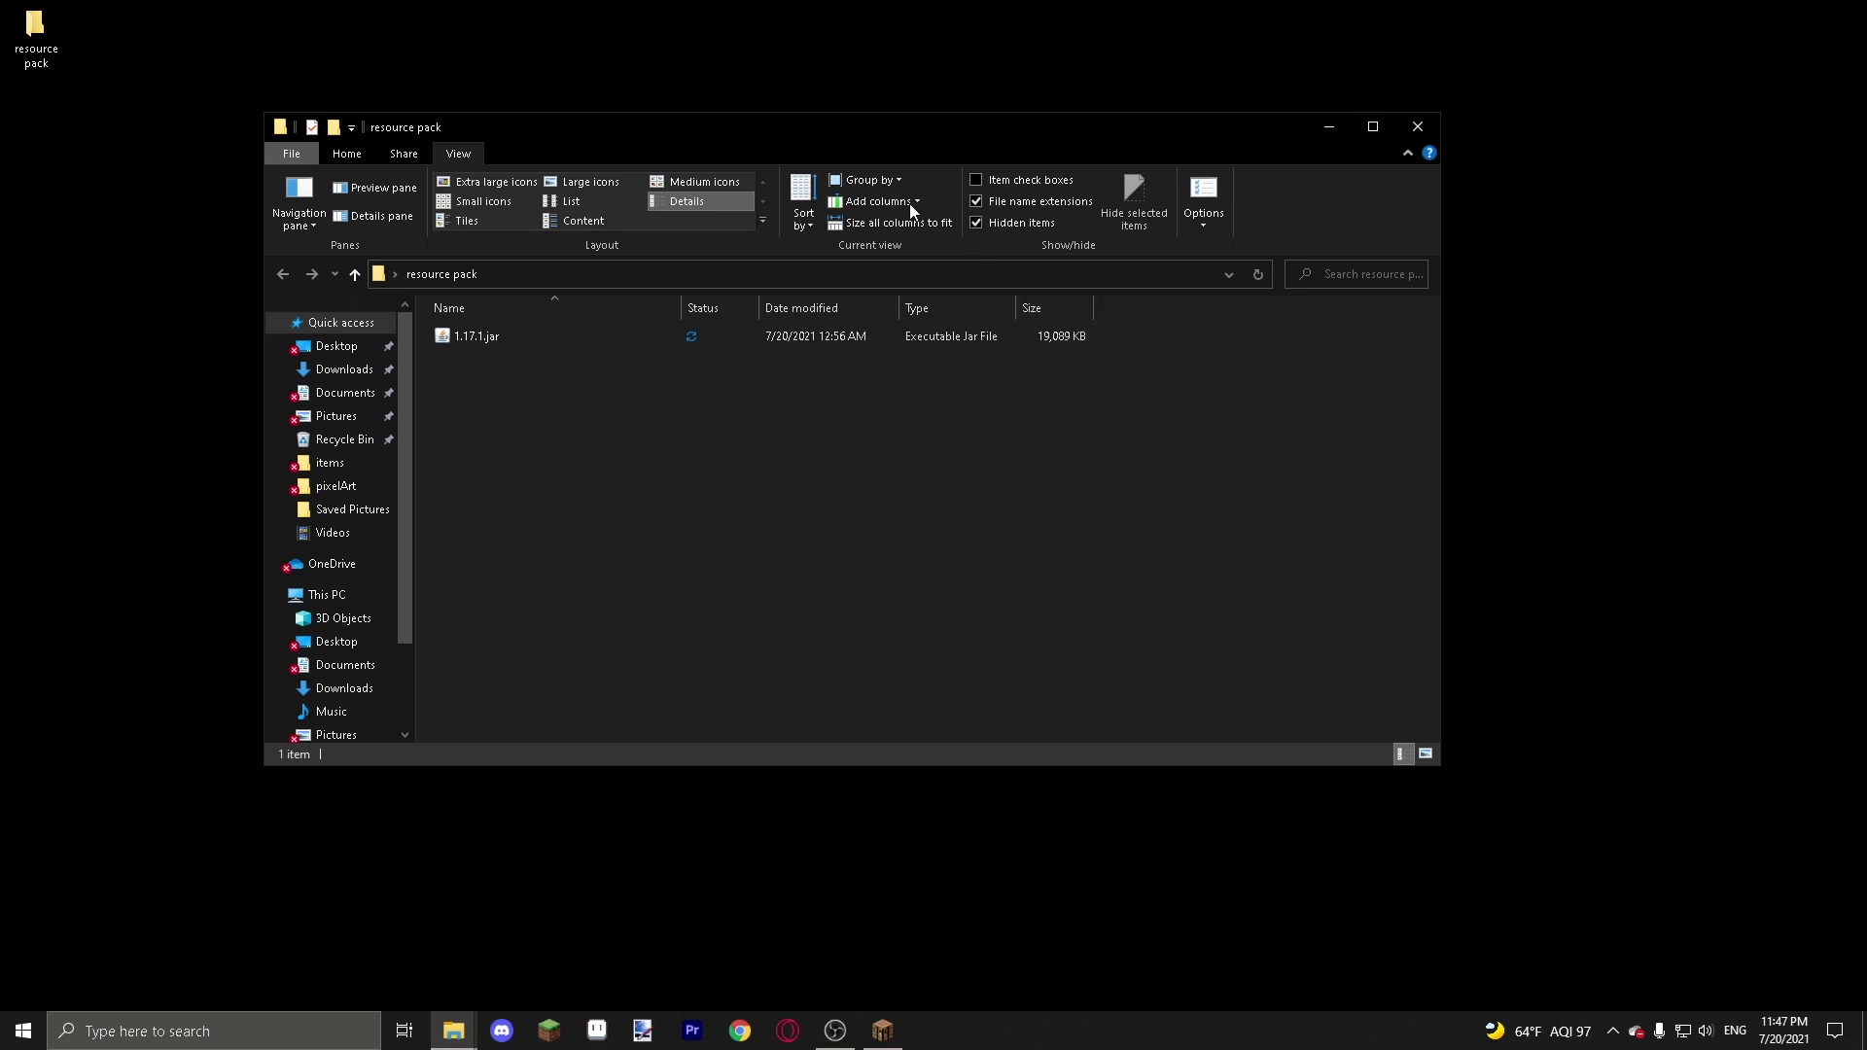
{"action": "left_click", "coordinate": [348, 156]}
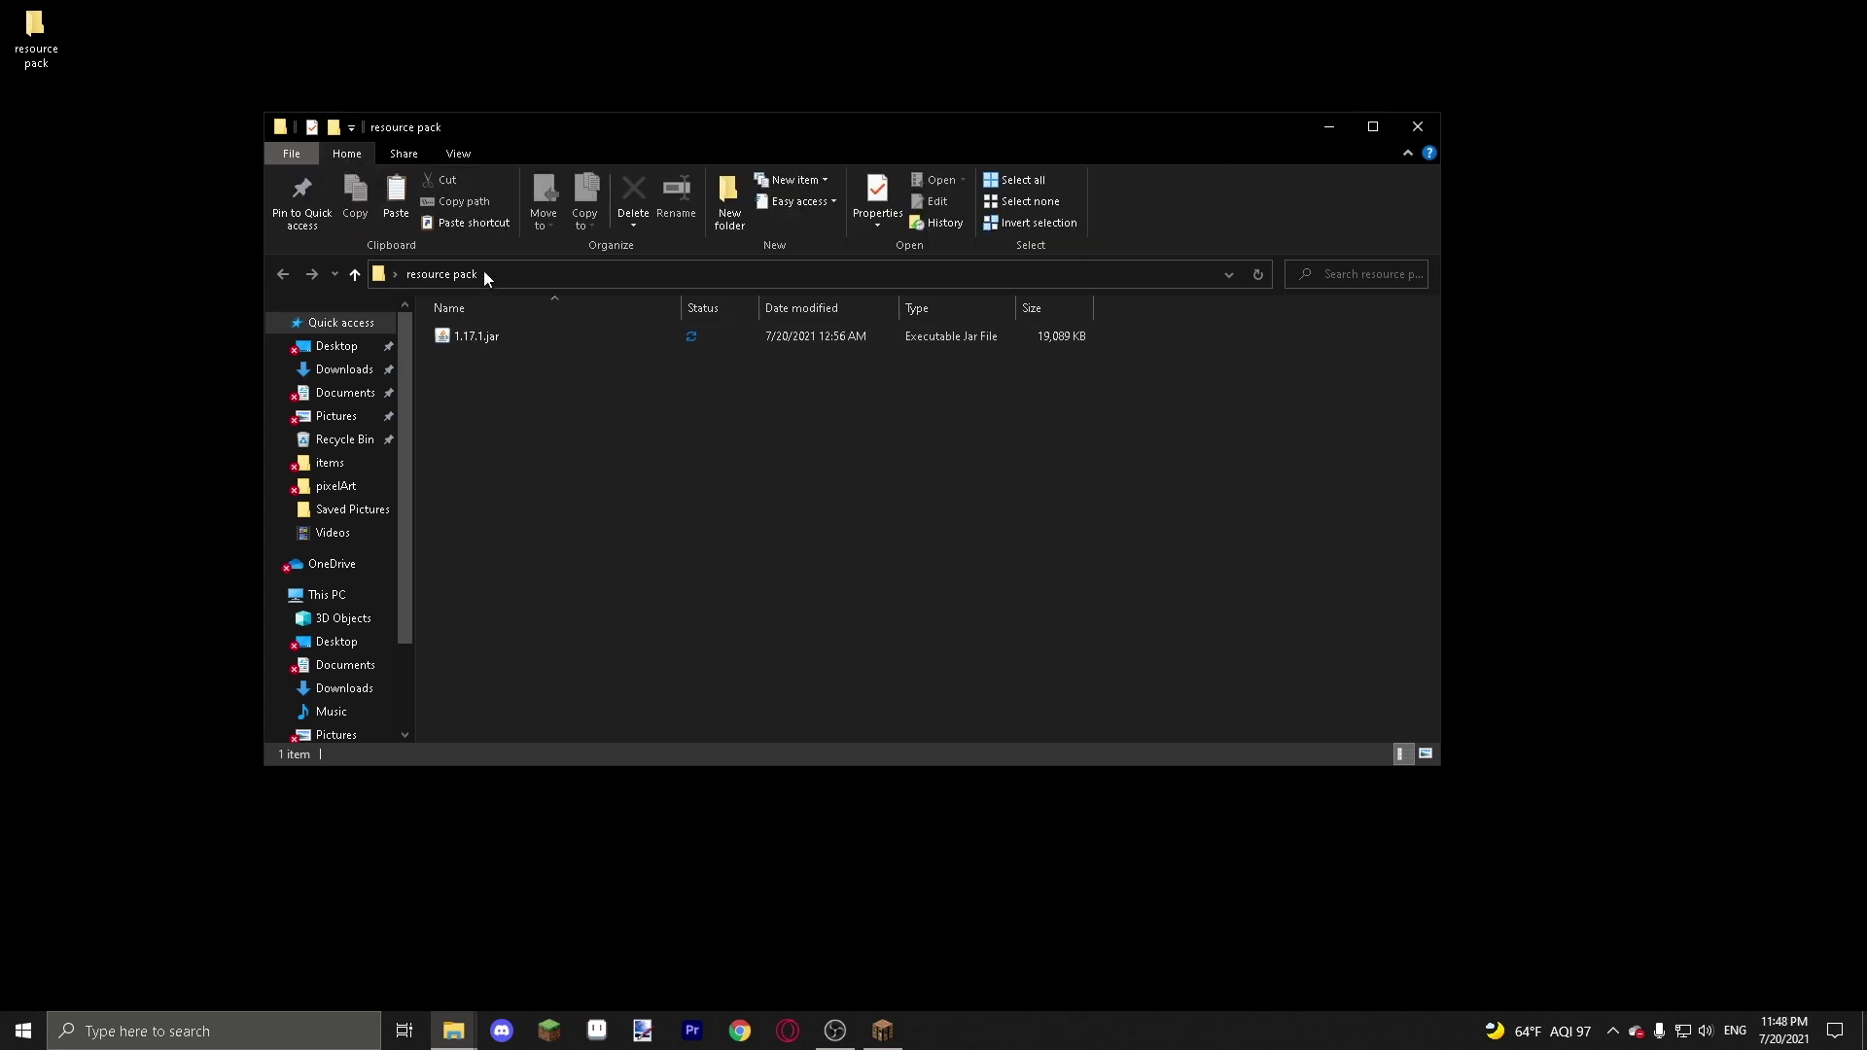
{"action": "left_click", "coordinate": [487, 335]}
- Extract 1.17.1.jar here with 7-Zip, adding assets, com, data, META-INF, net and class files
{"action": "right_click", "coordinate": [486, 335]}
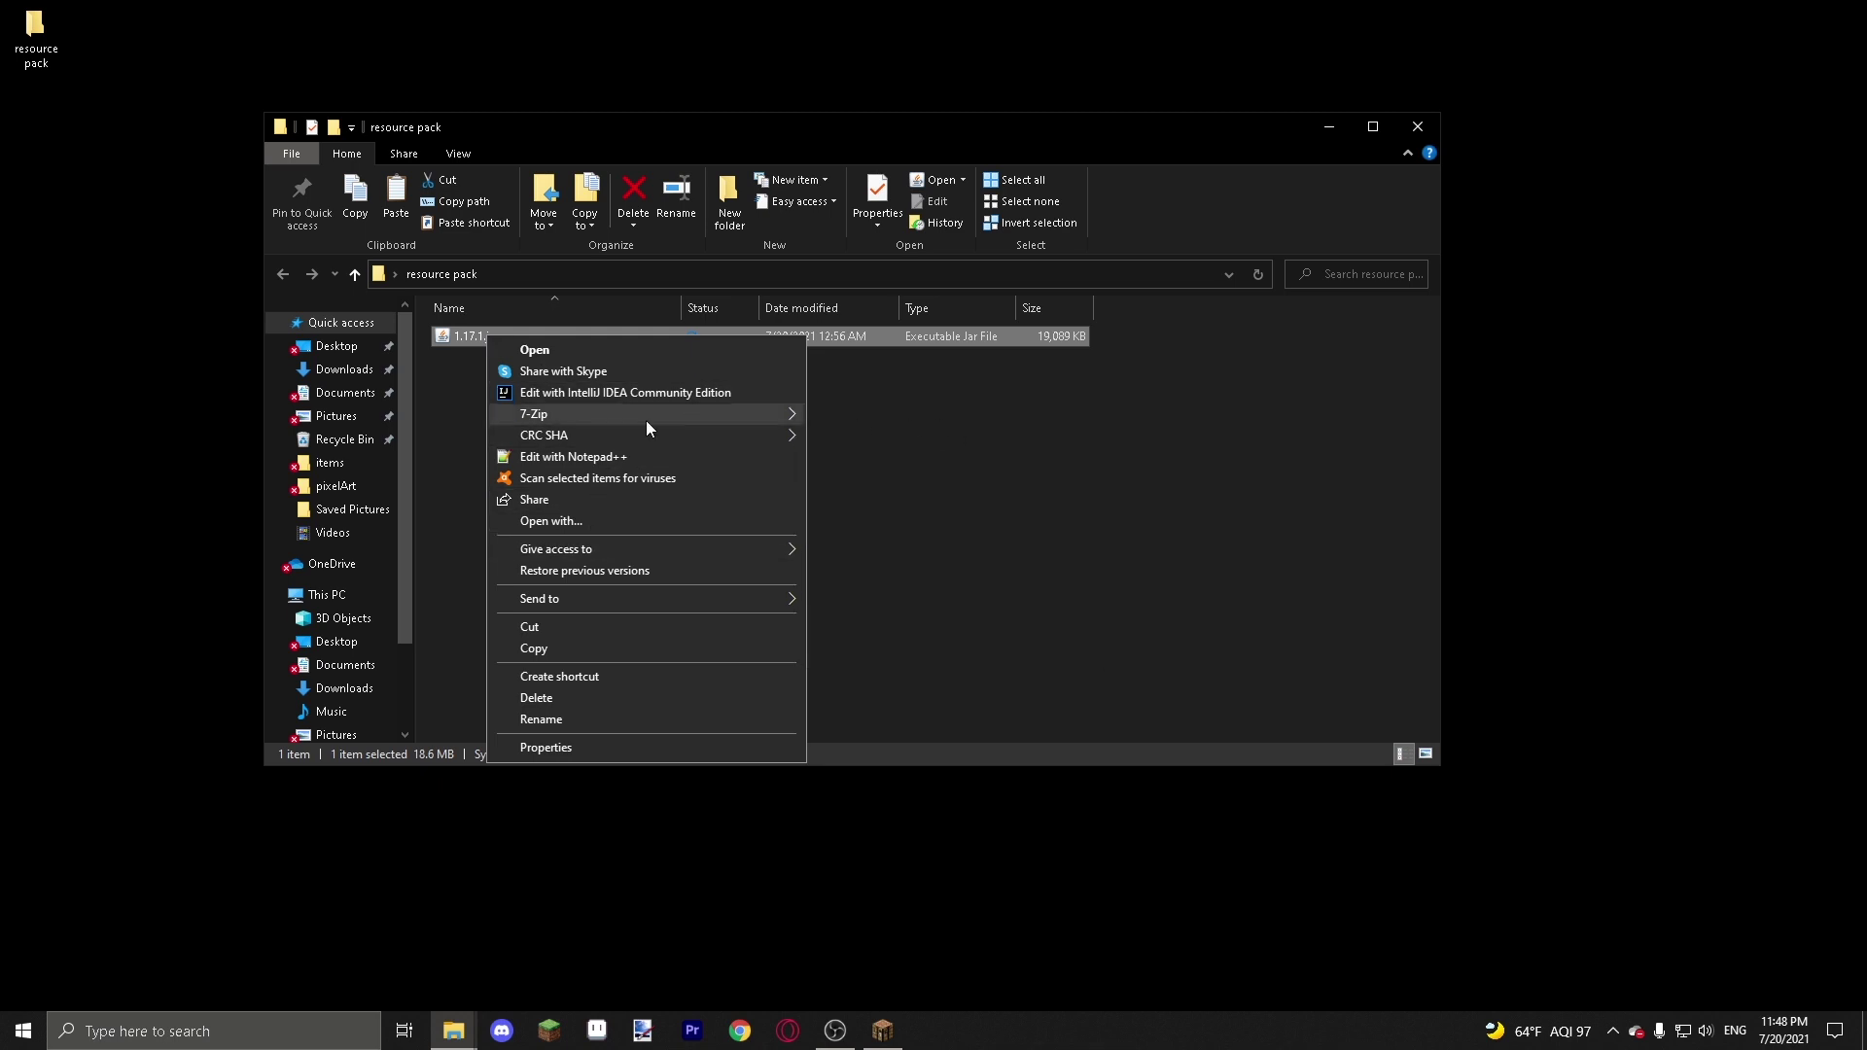
{"action": "mouse_move", "coordinate": [533, 423]}
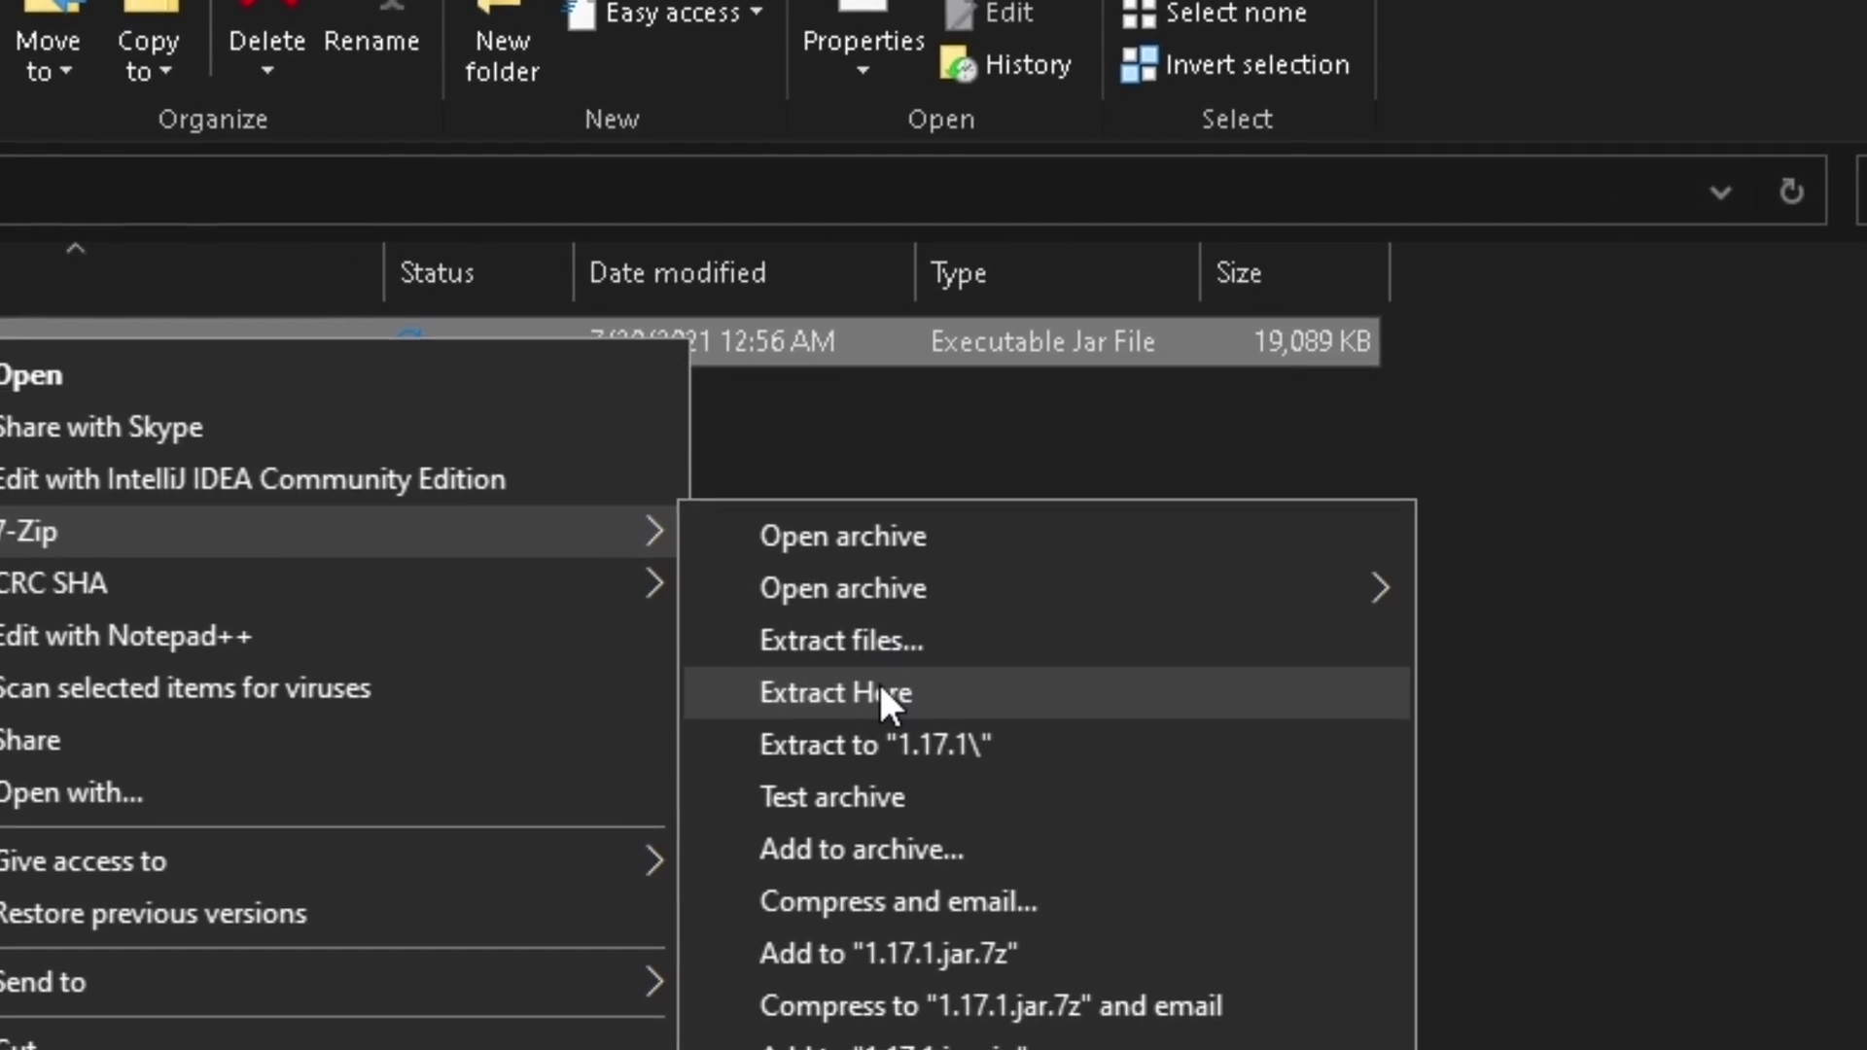
{"action": "left_click", "coordinate": [858, 693]}
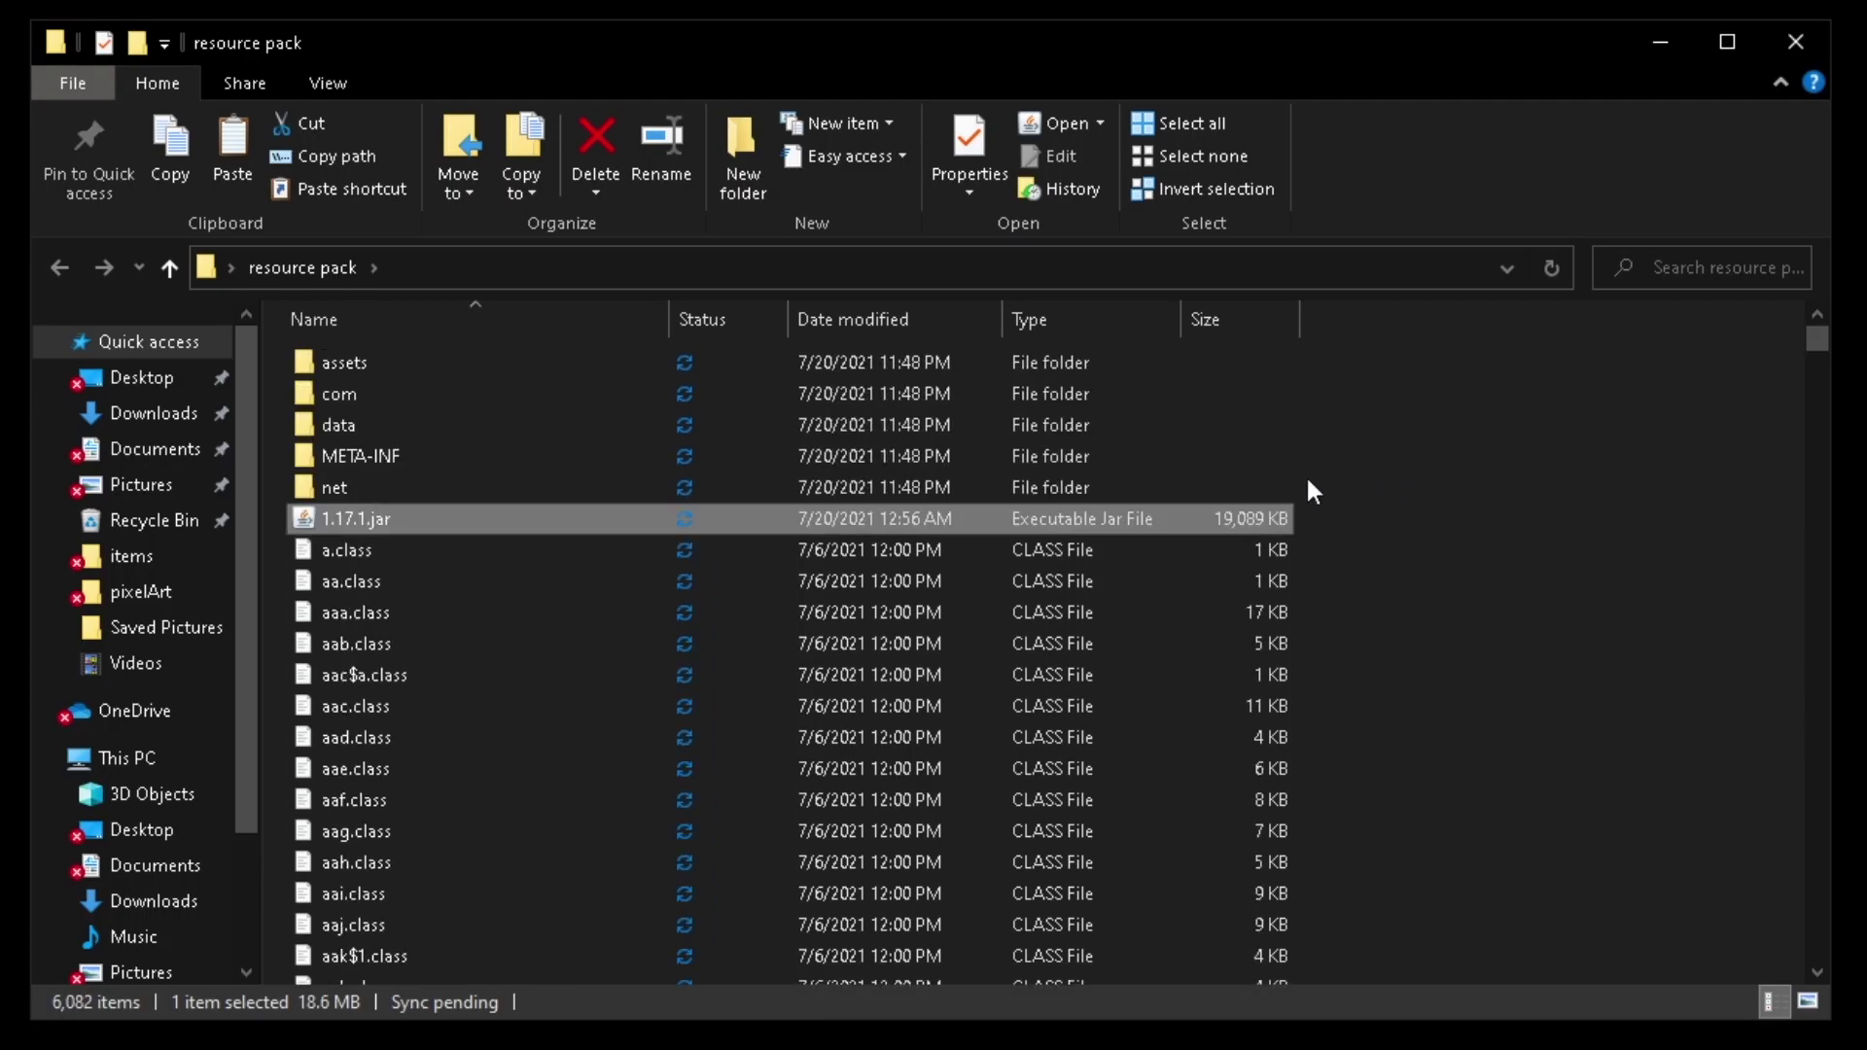
- Delete all extracted items except assets, then open assets to show minecraft, realms and .mcassetsroot
{"action": "left_click_drag", "start_coordinate": [1814, 342], "coordinate": [1845, 251]}
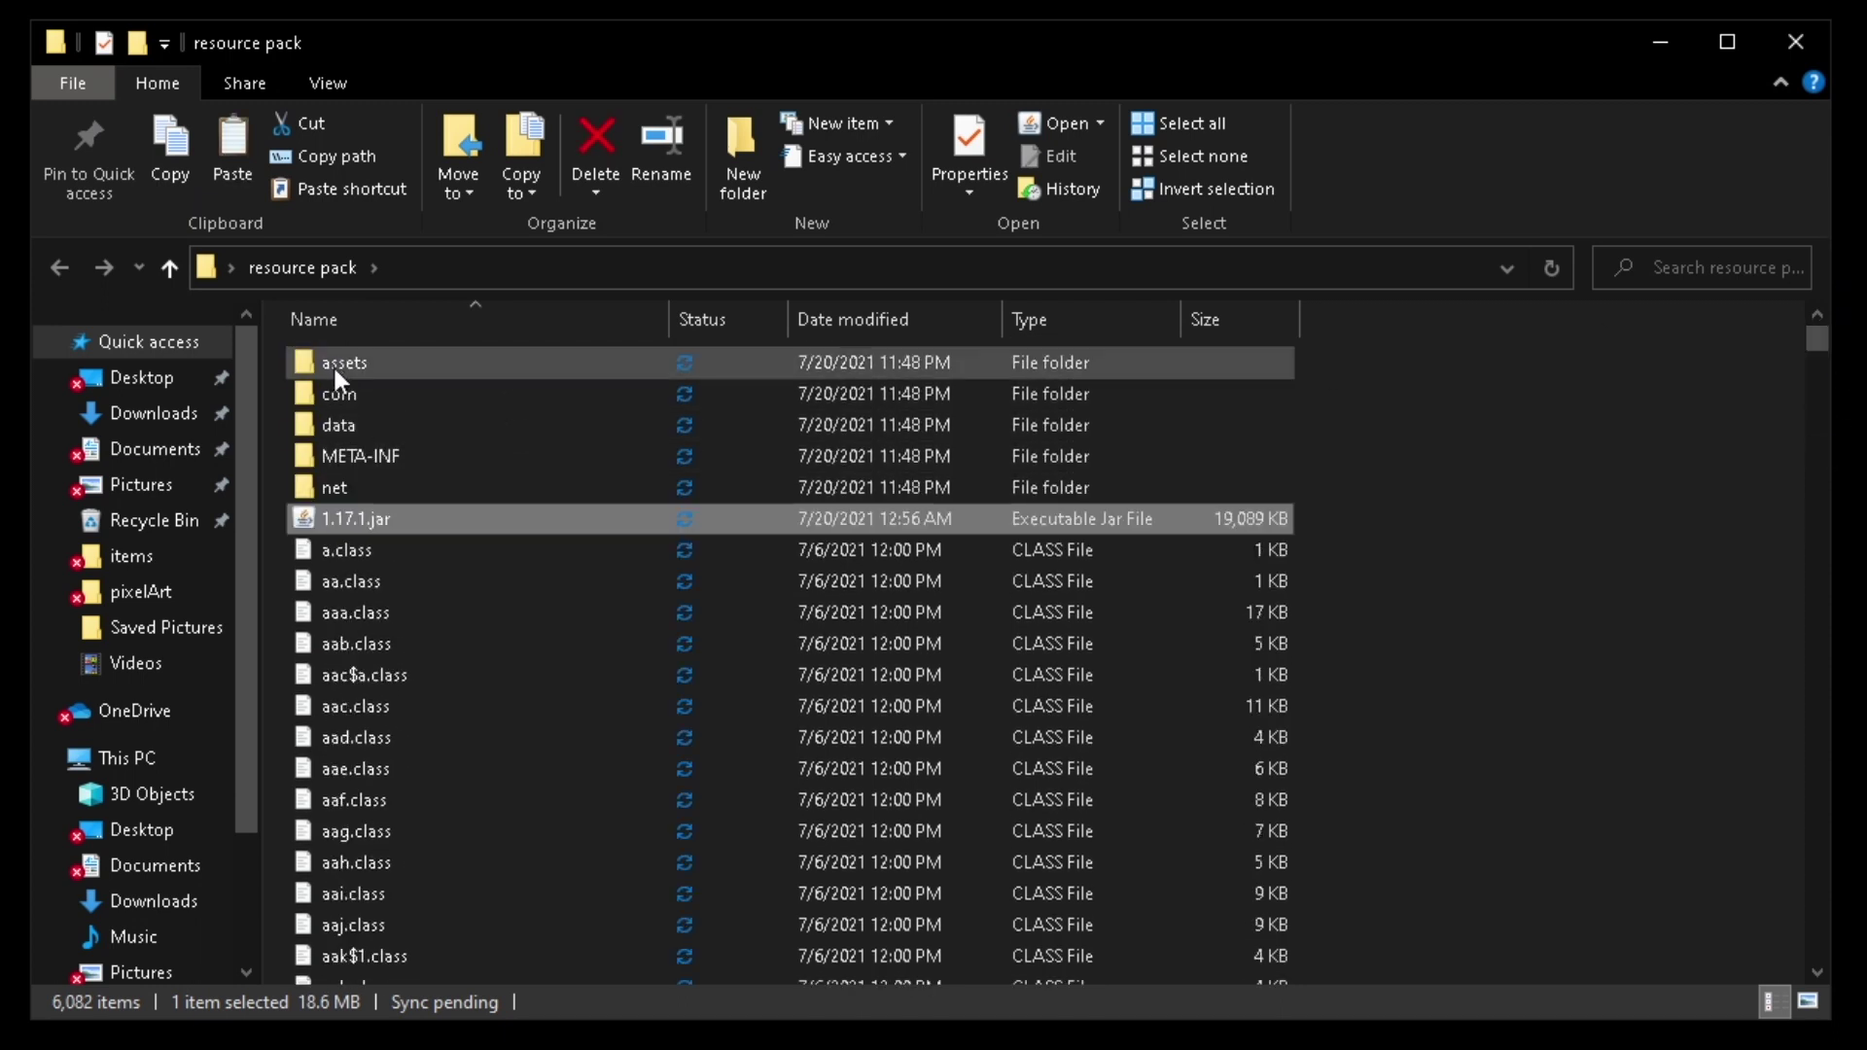
{"action": "key", "text": "ctrl+a"}
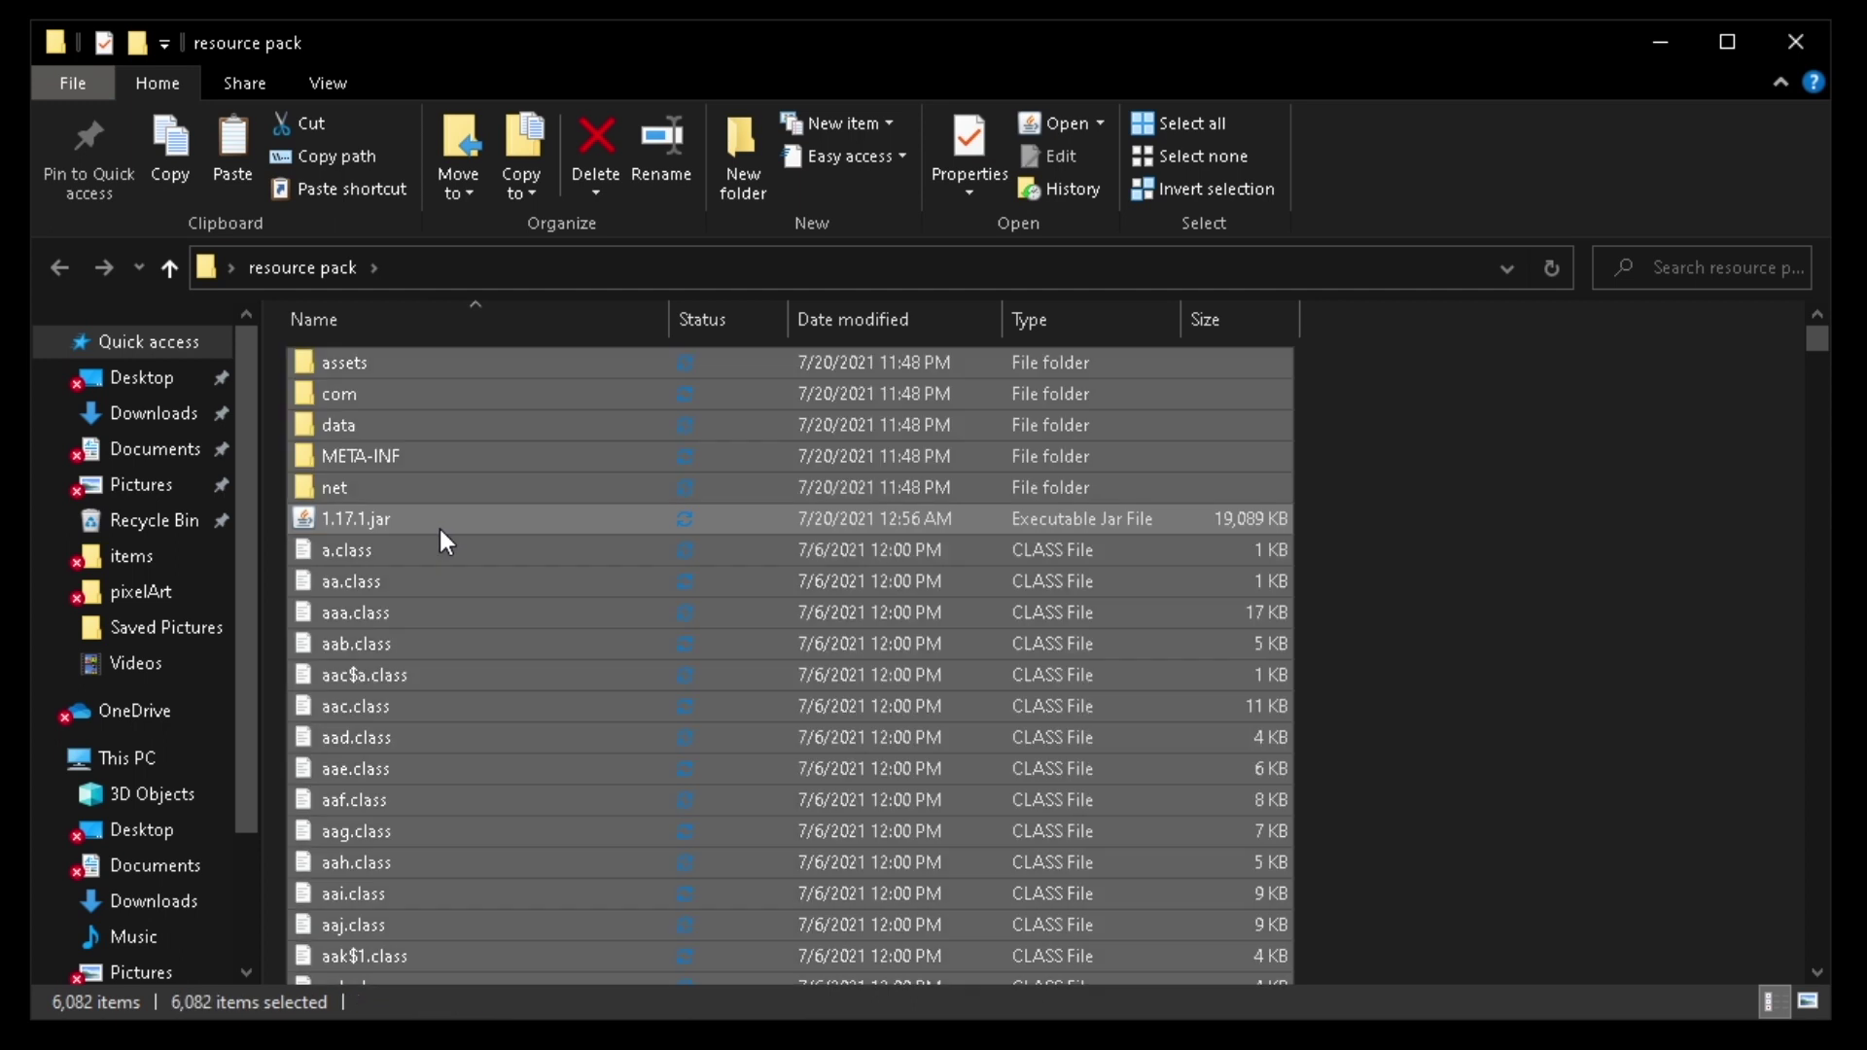
{"action": "left_click", "coordinate": [321, 358], "text": "ctrl"}
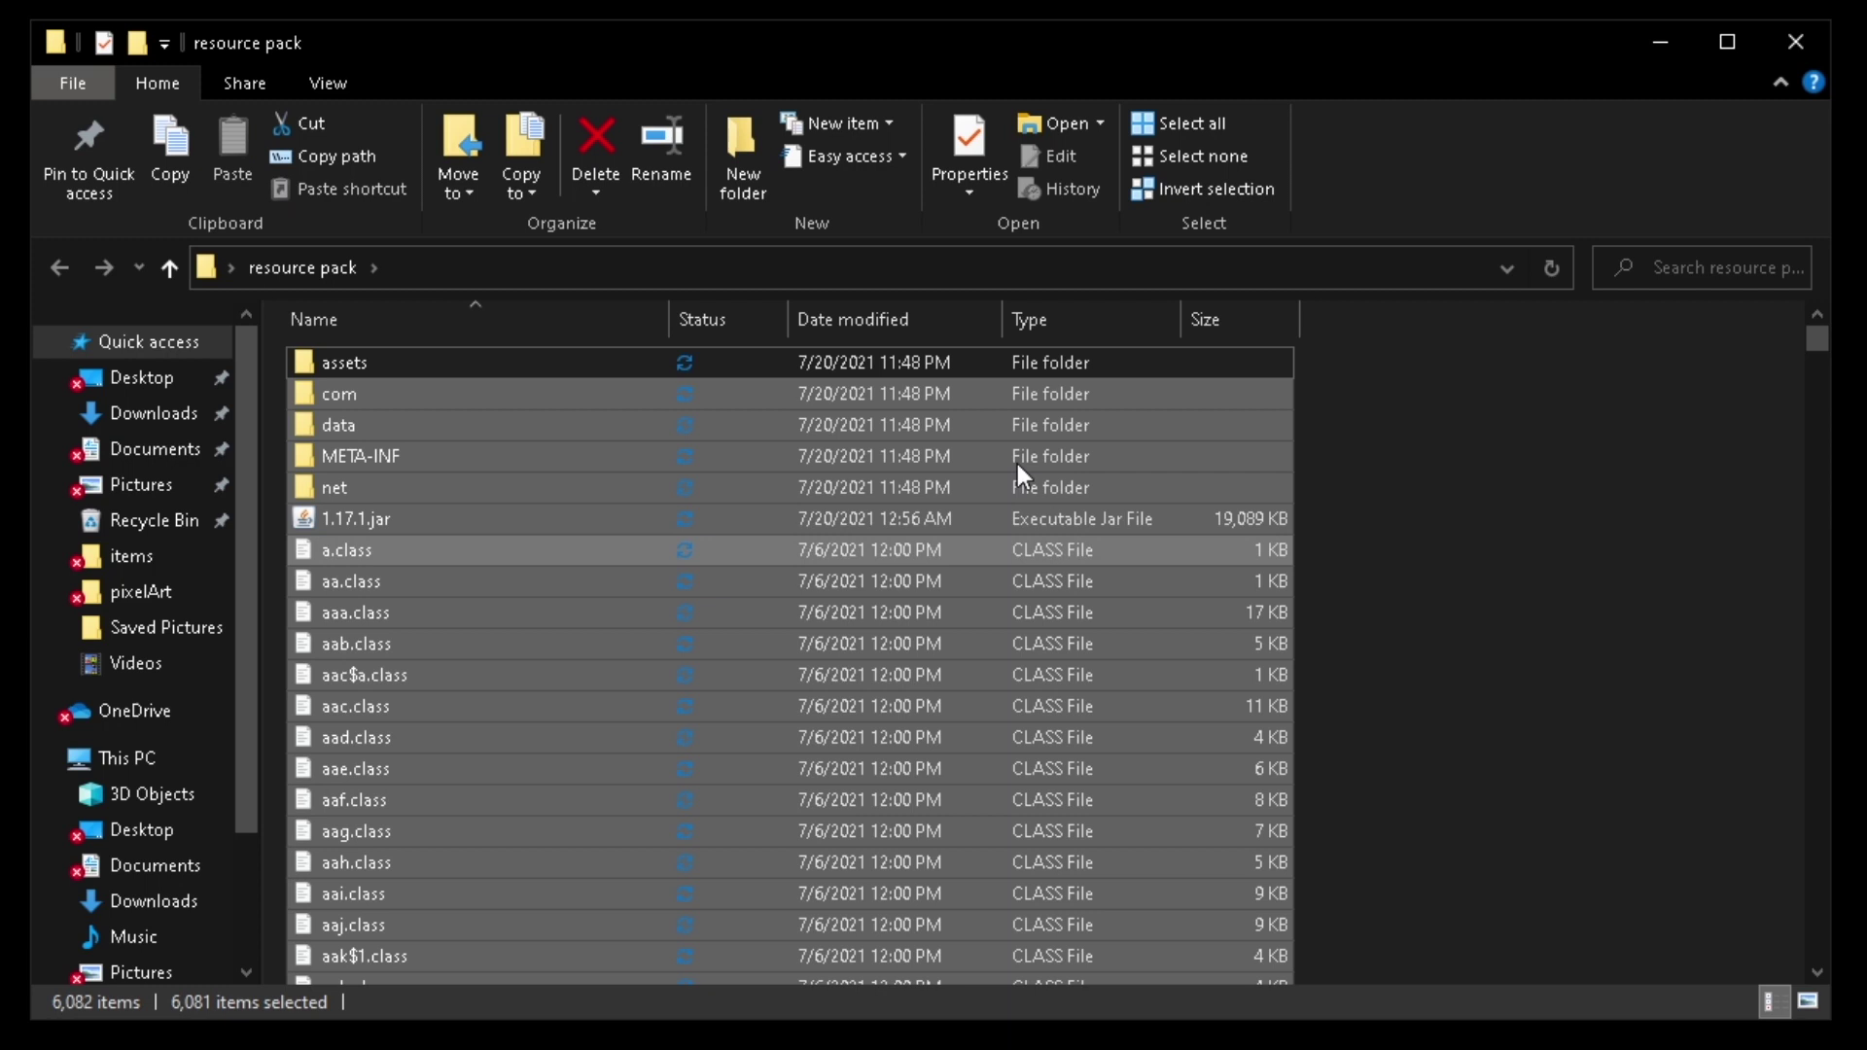
{"action": "key", "text": "Delete"}
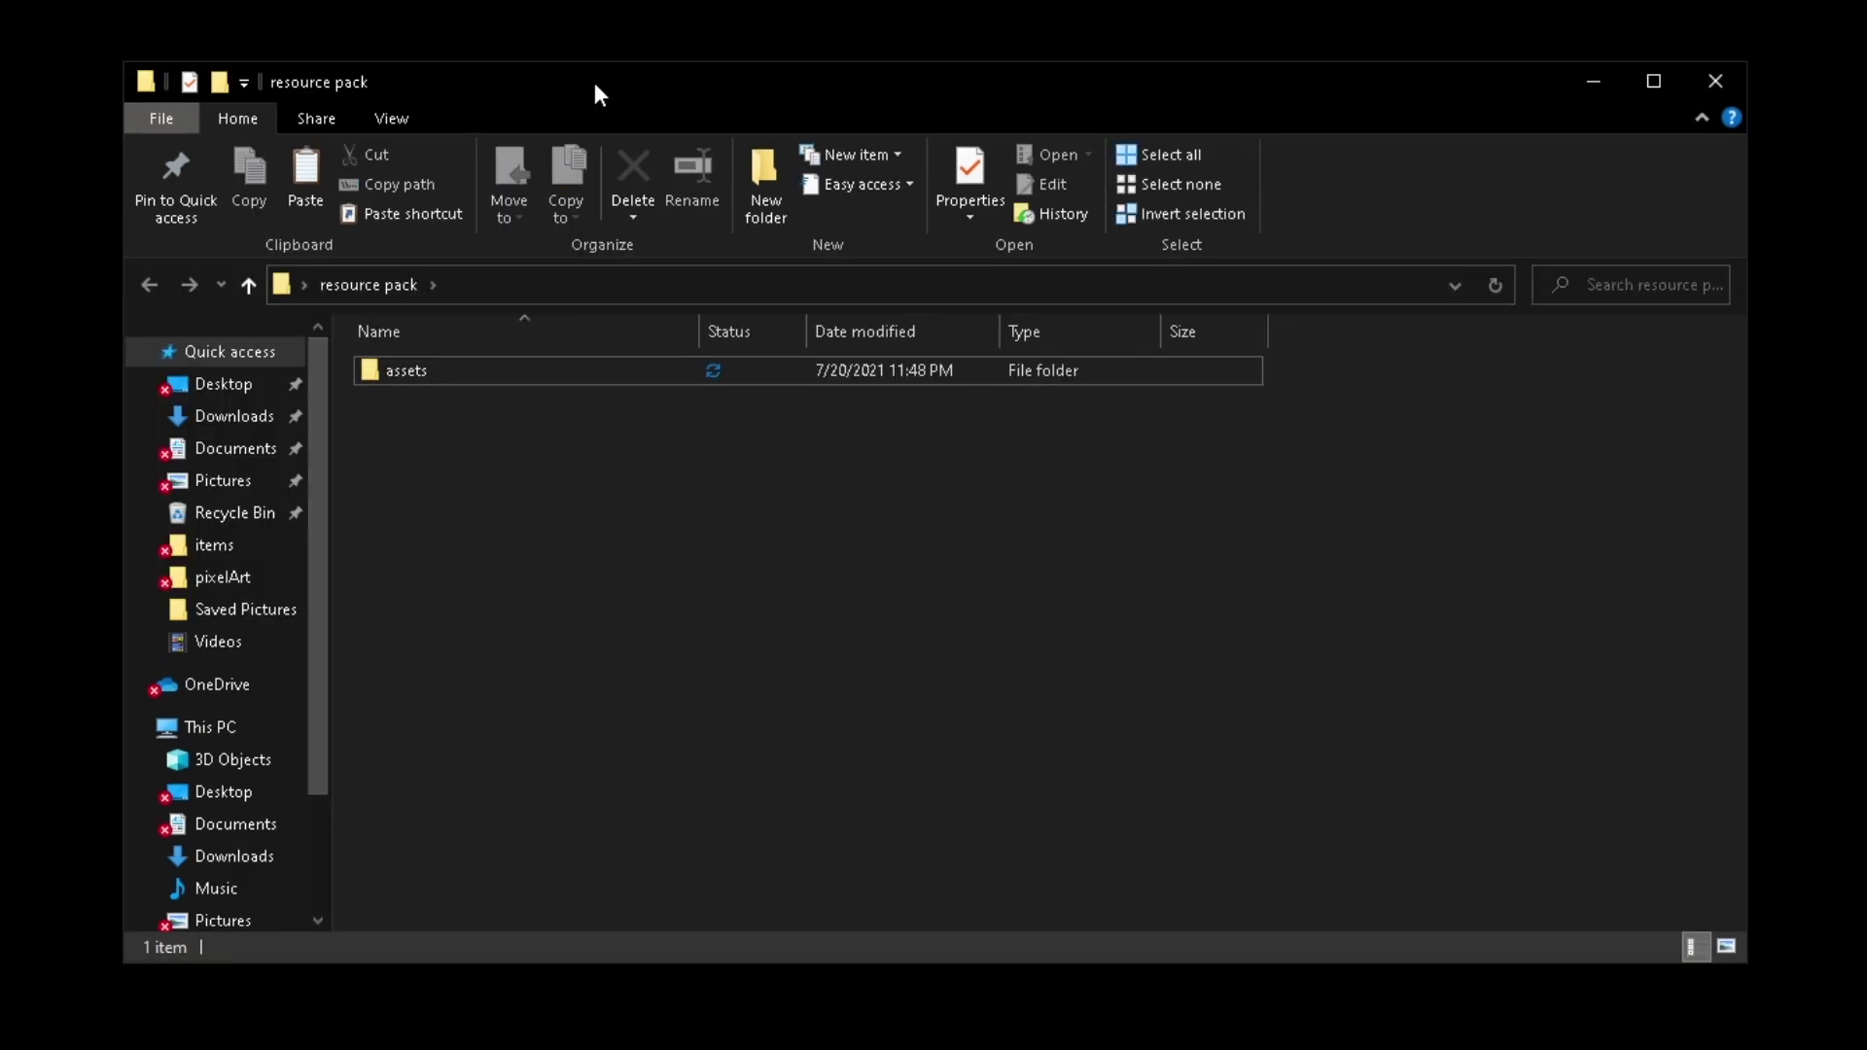
{"action": "left_click", "coordinate": [428, 370]}
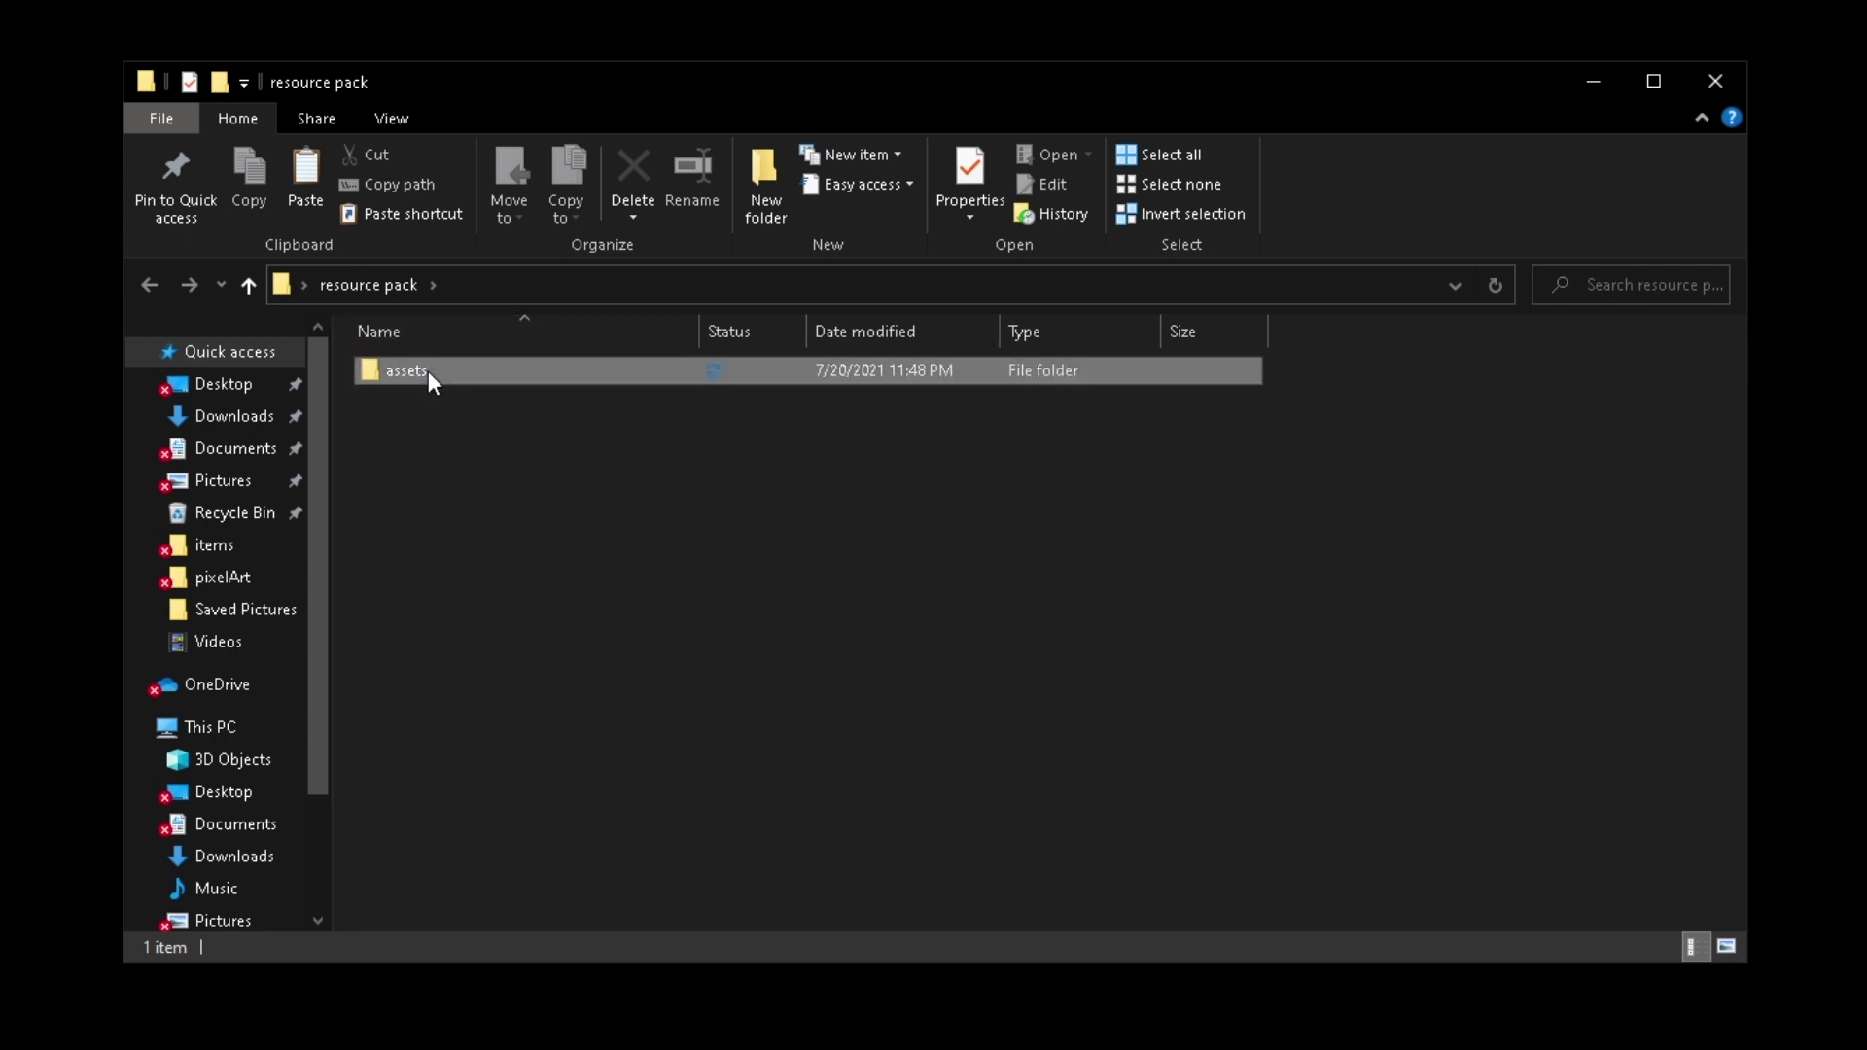
{"action": "double_click", "coordinate": [428, 370]}
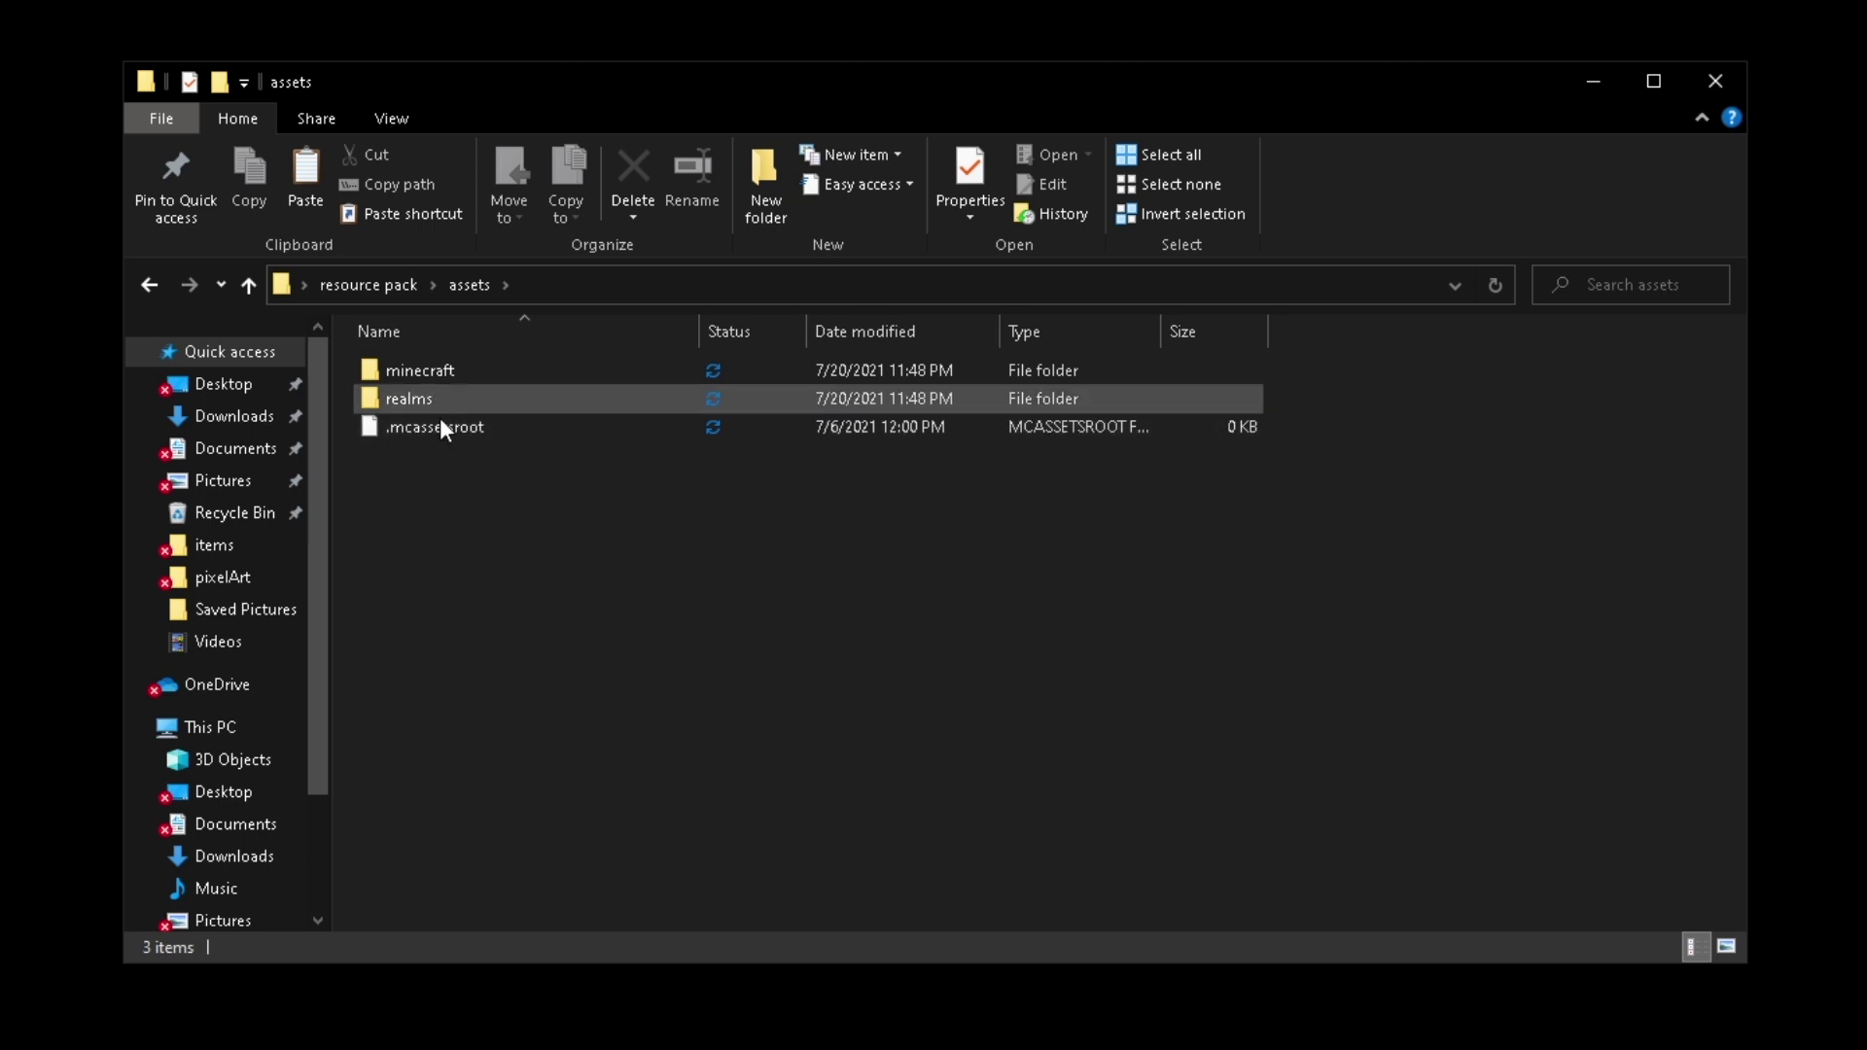
- Open assets\minecraft, which lists blockstates, models, textures and other folders
{"action": "left_click", "coordinate": [408, 372]}
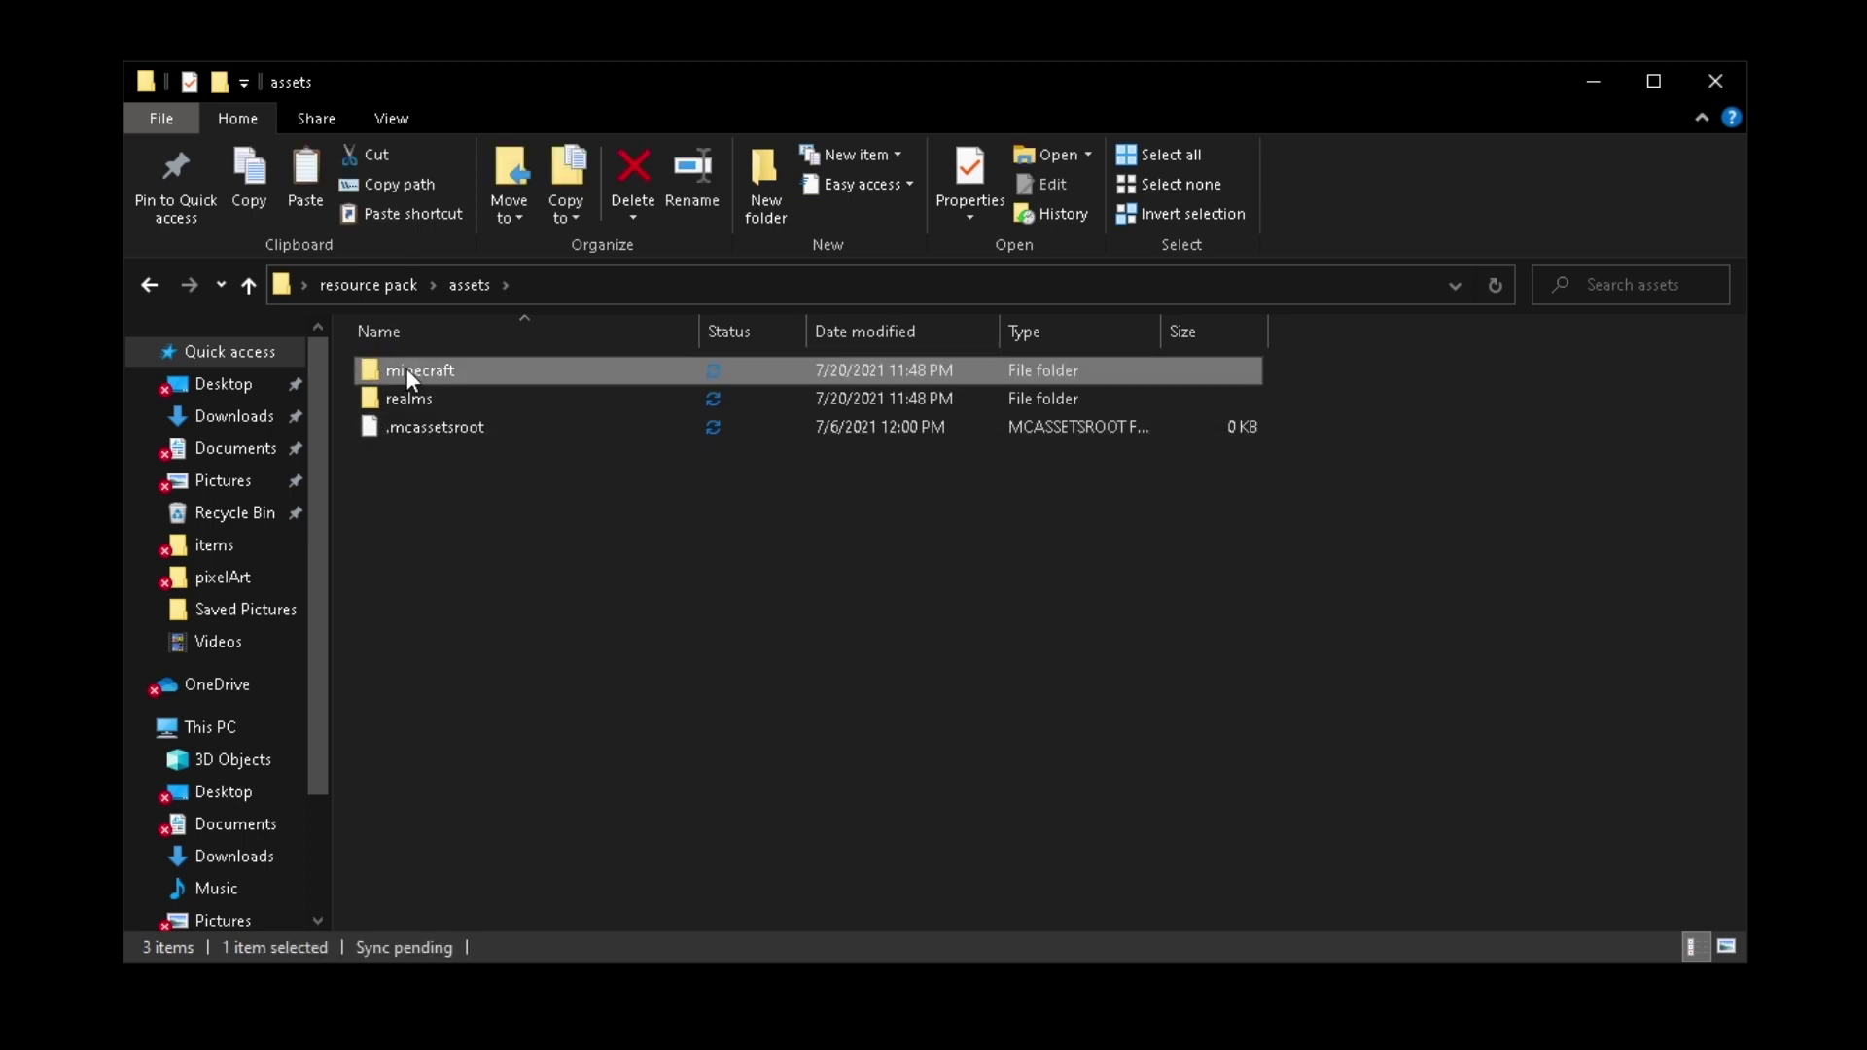
{"action": "left_click", "coordinate": [407, 370]}
{"action": "left_click", "coordinate": [494, 505]}
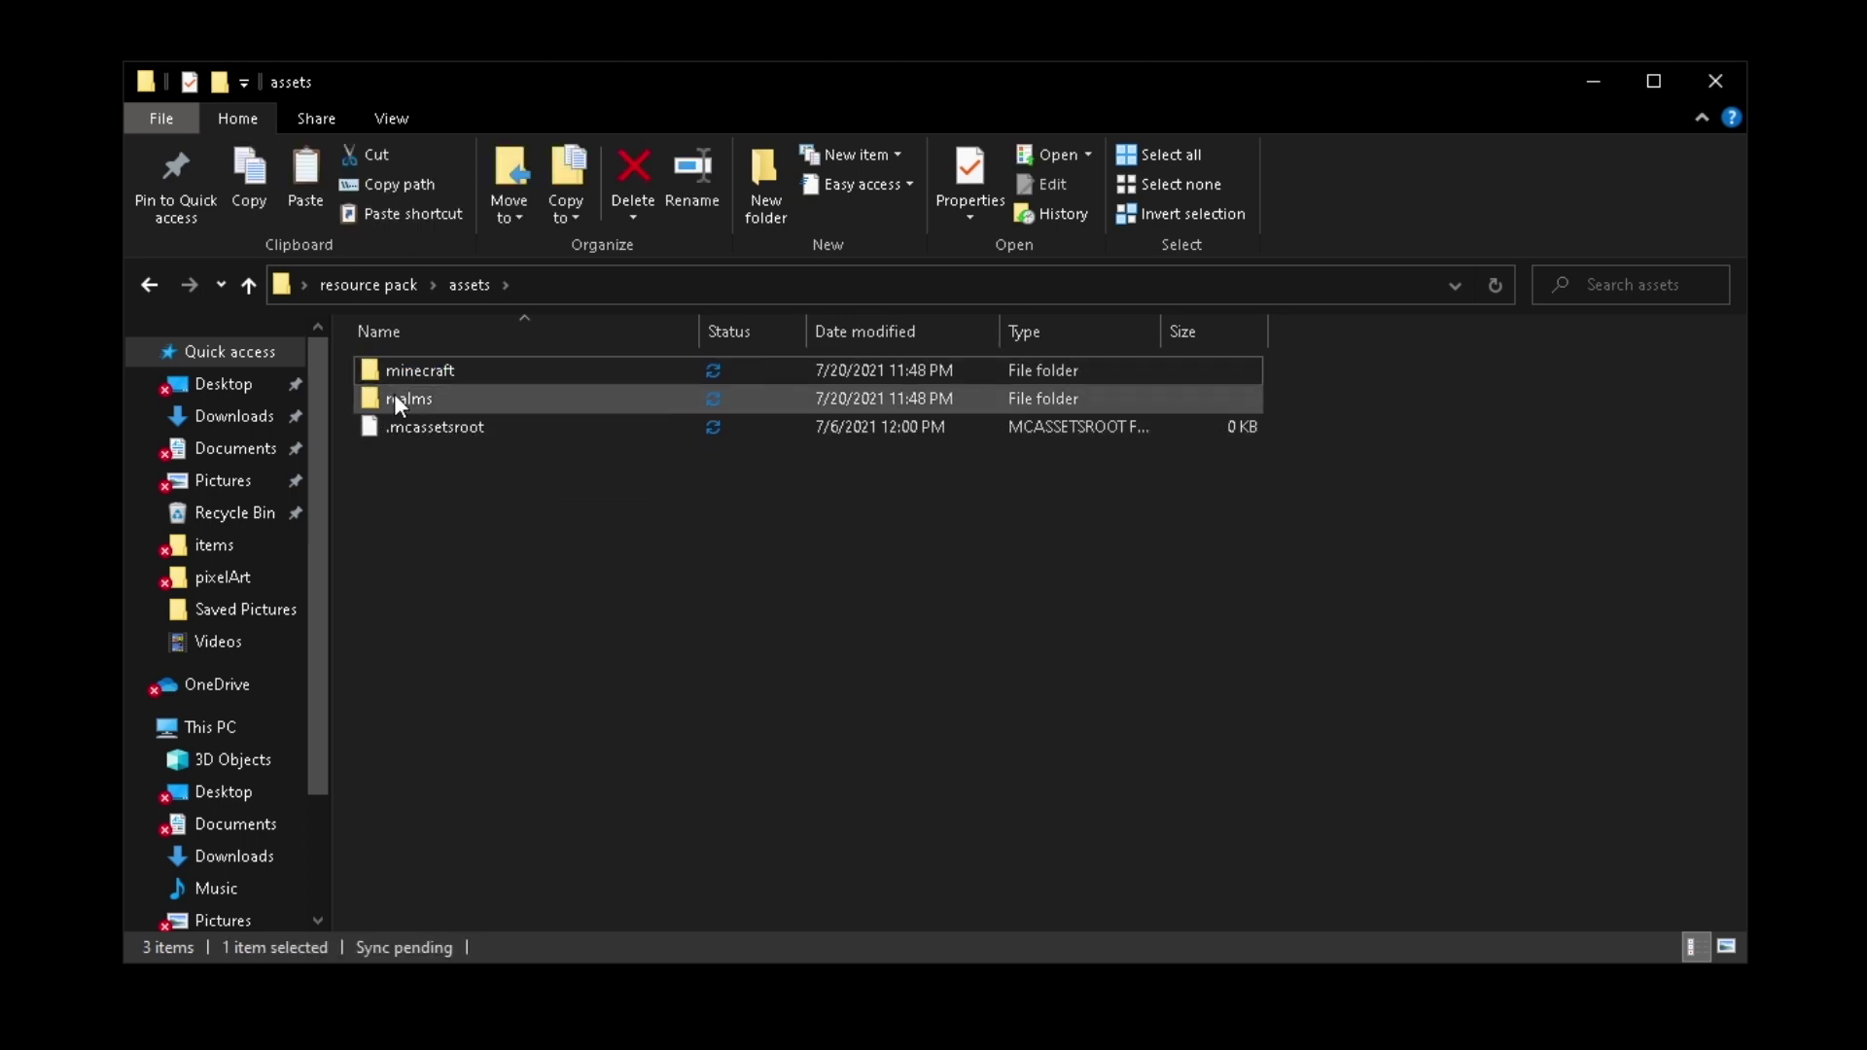
{"action": "left_click", "coordinate": [446, 377]}
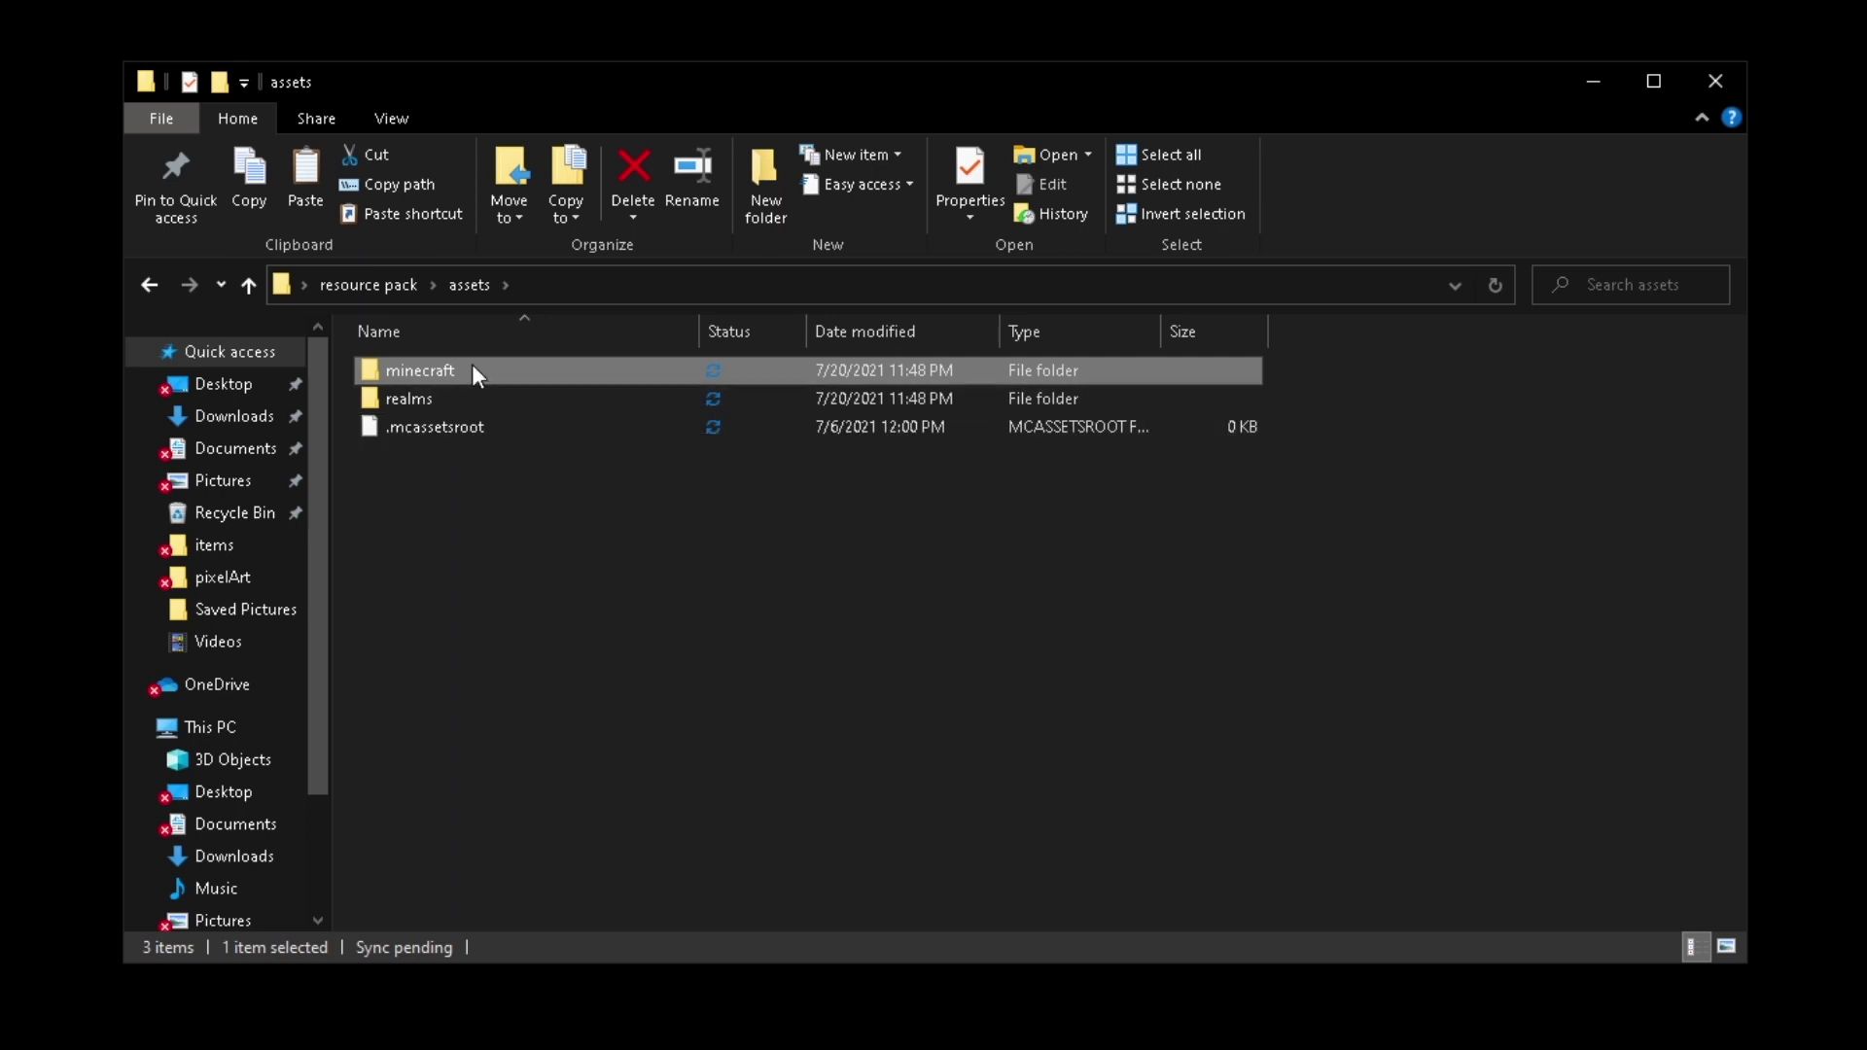
{"action": "double_click", "coordinate": [473, 368]}
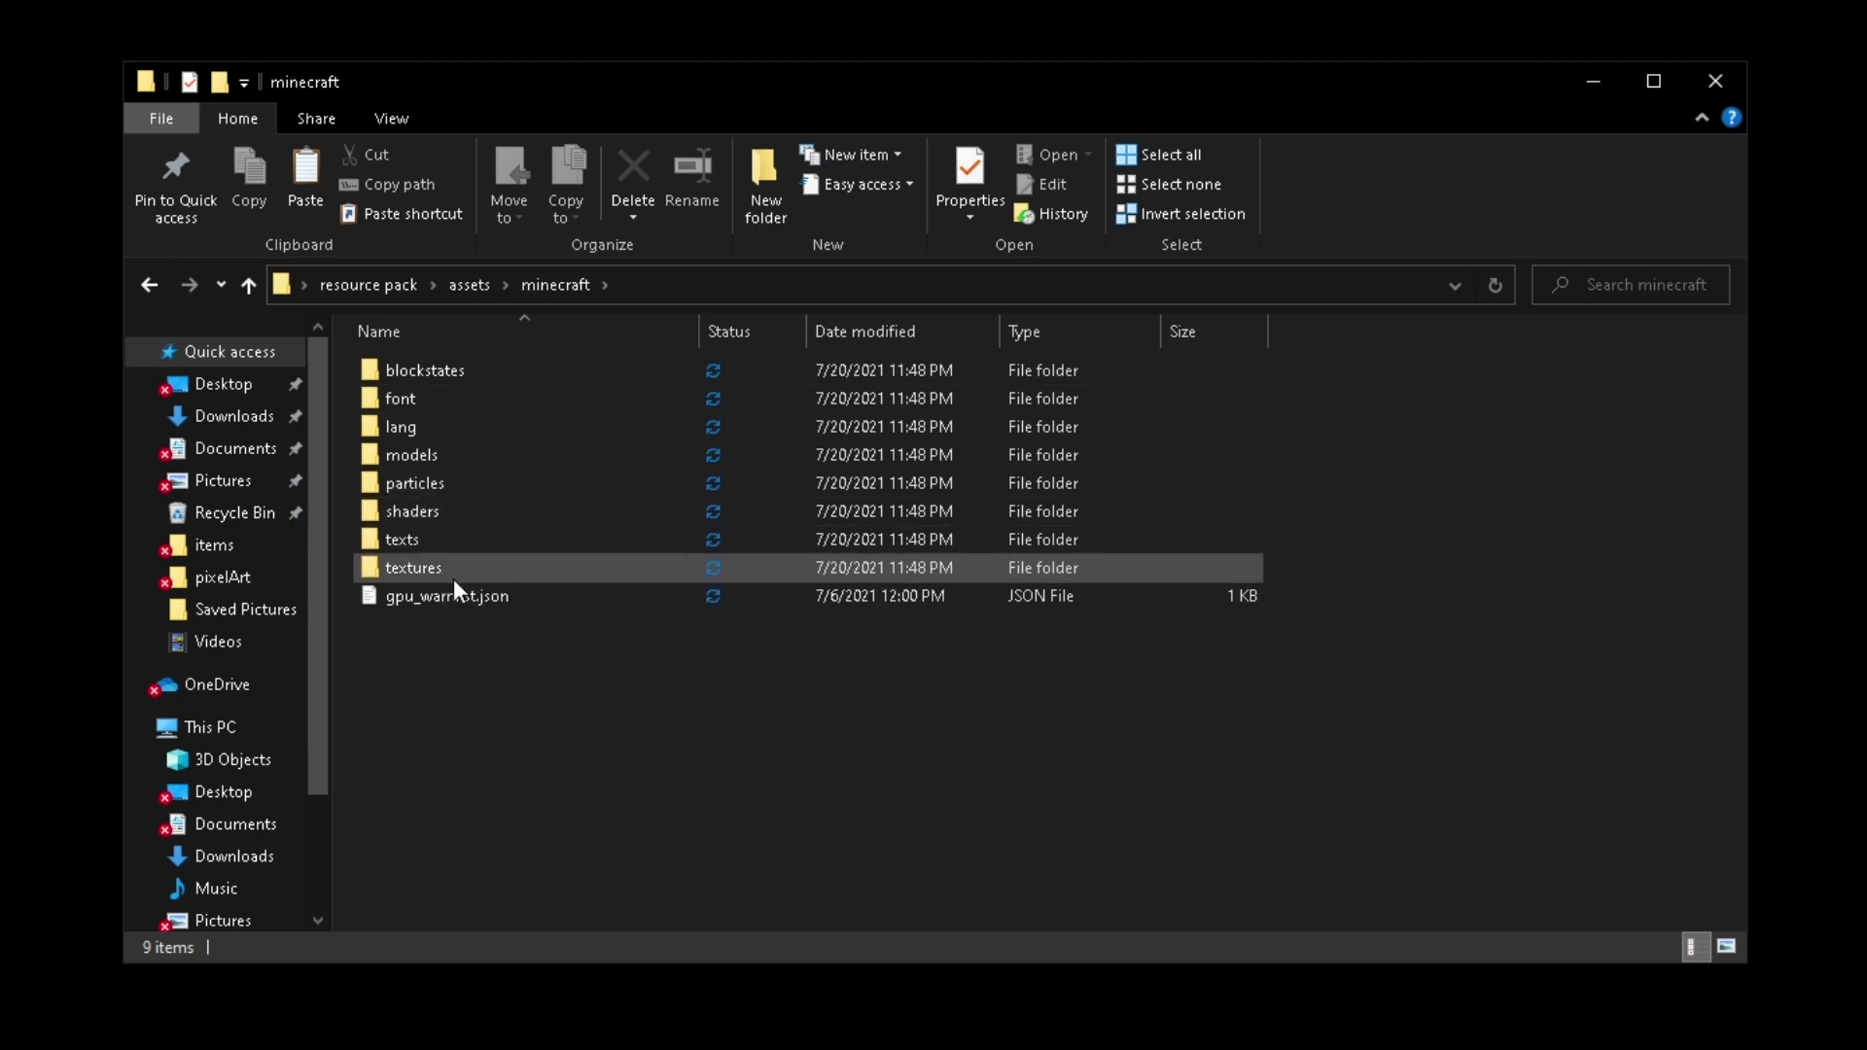
- Open textures and then its item folder holding 456 item PNG files
{"action": "left_click", "coordinate": [400, 572]}
{"action": "double_click", "coordinate": [401, 575]}
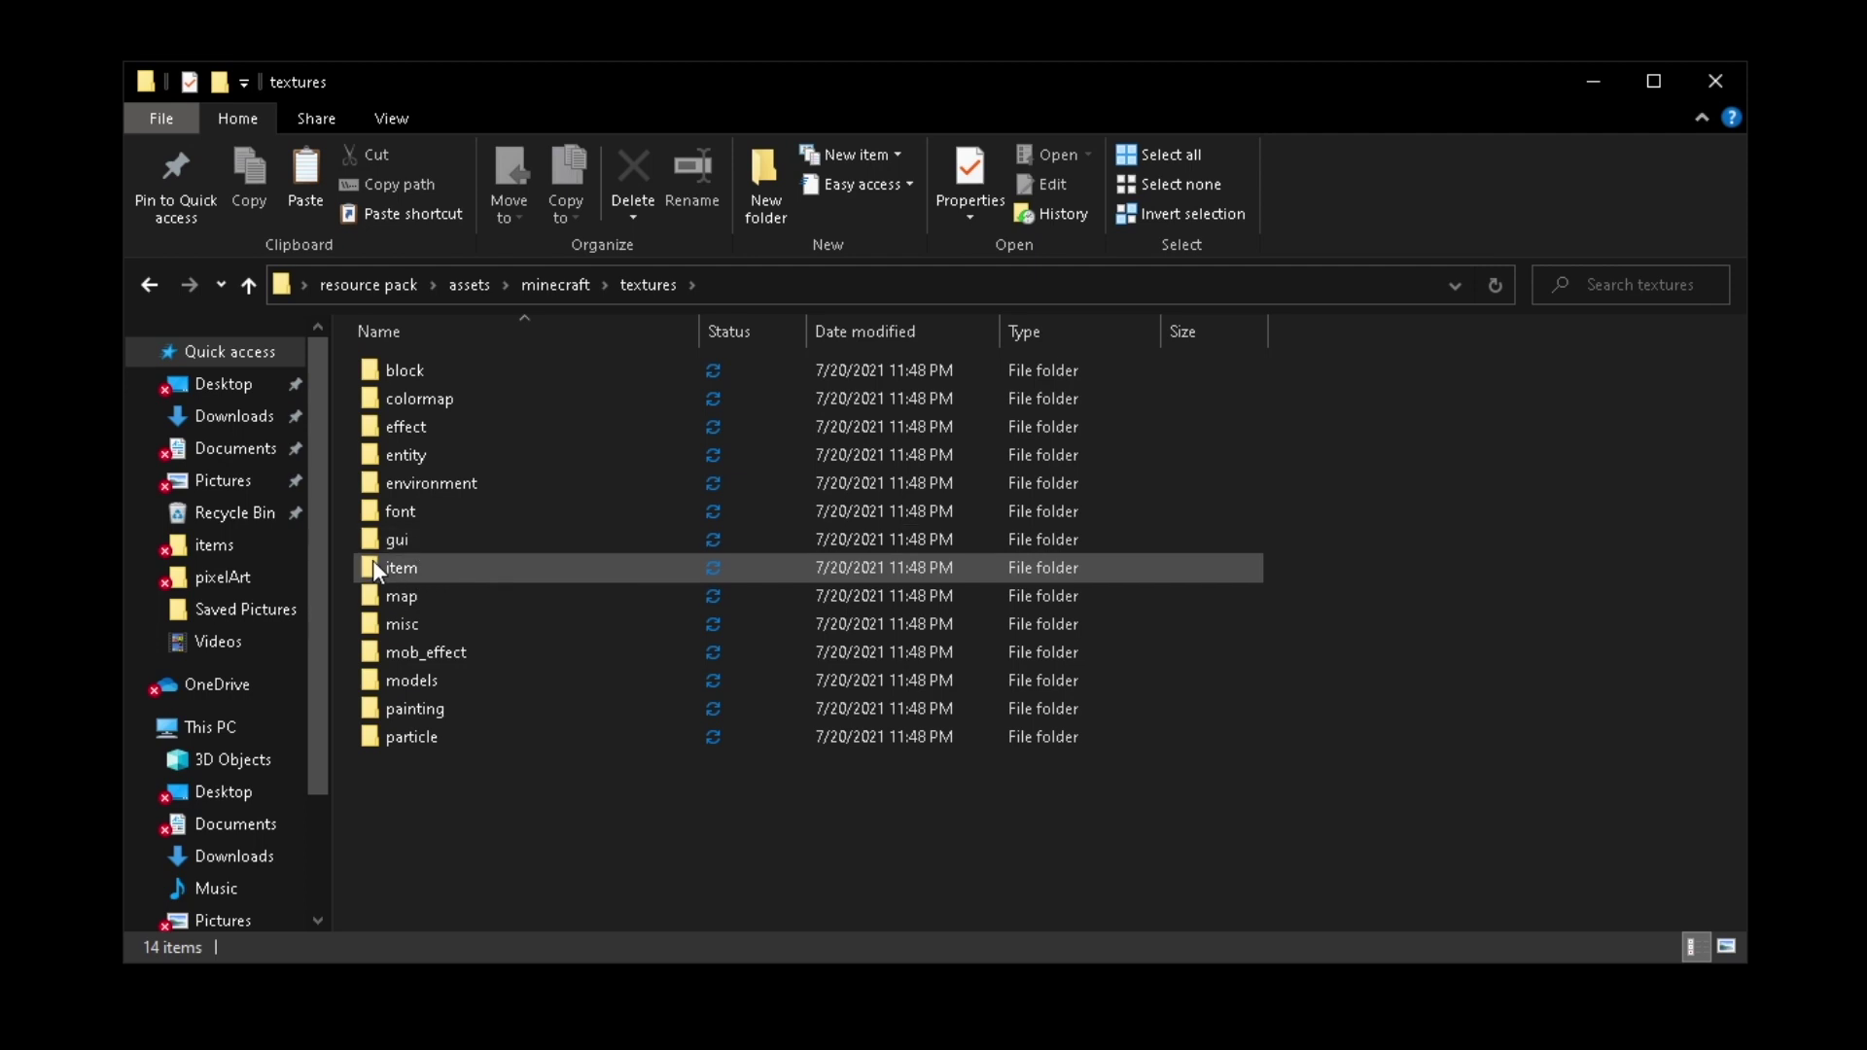
{"action": "double_click", "coordinate": [422, 571]}
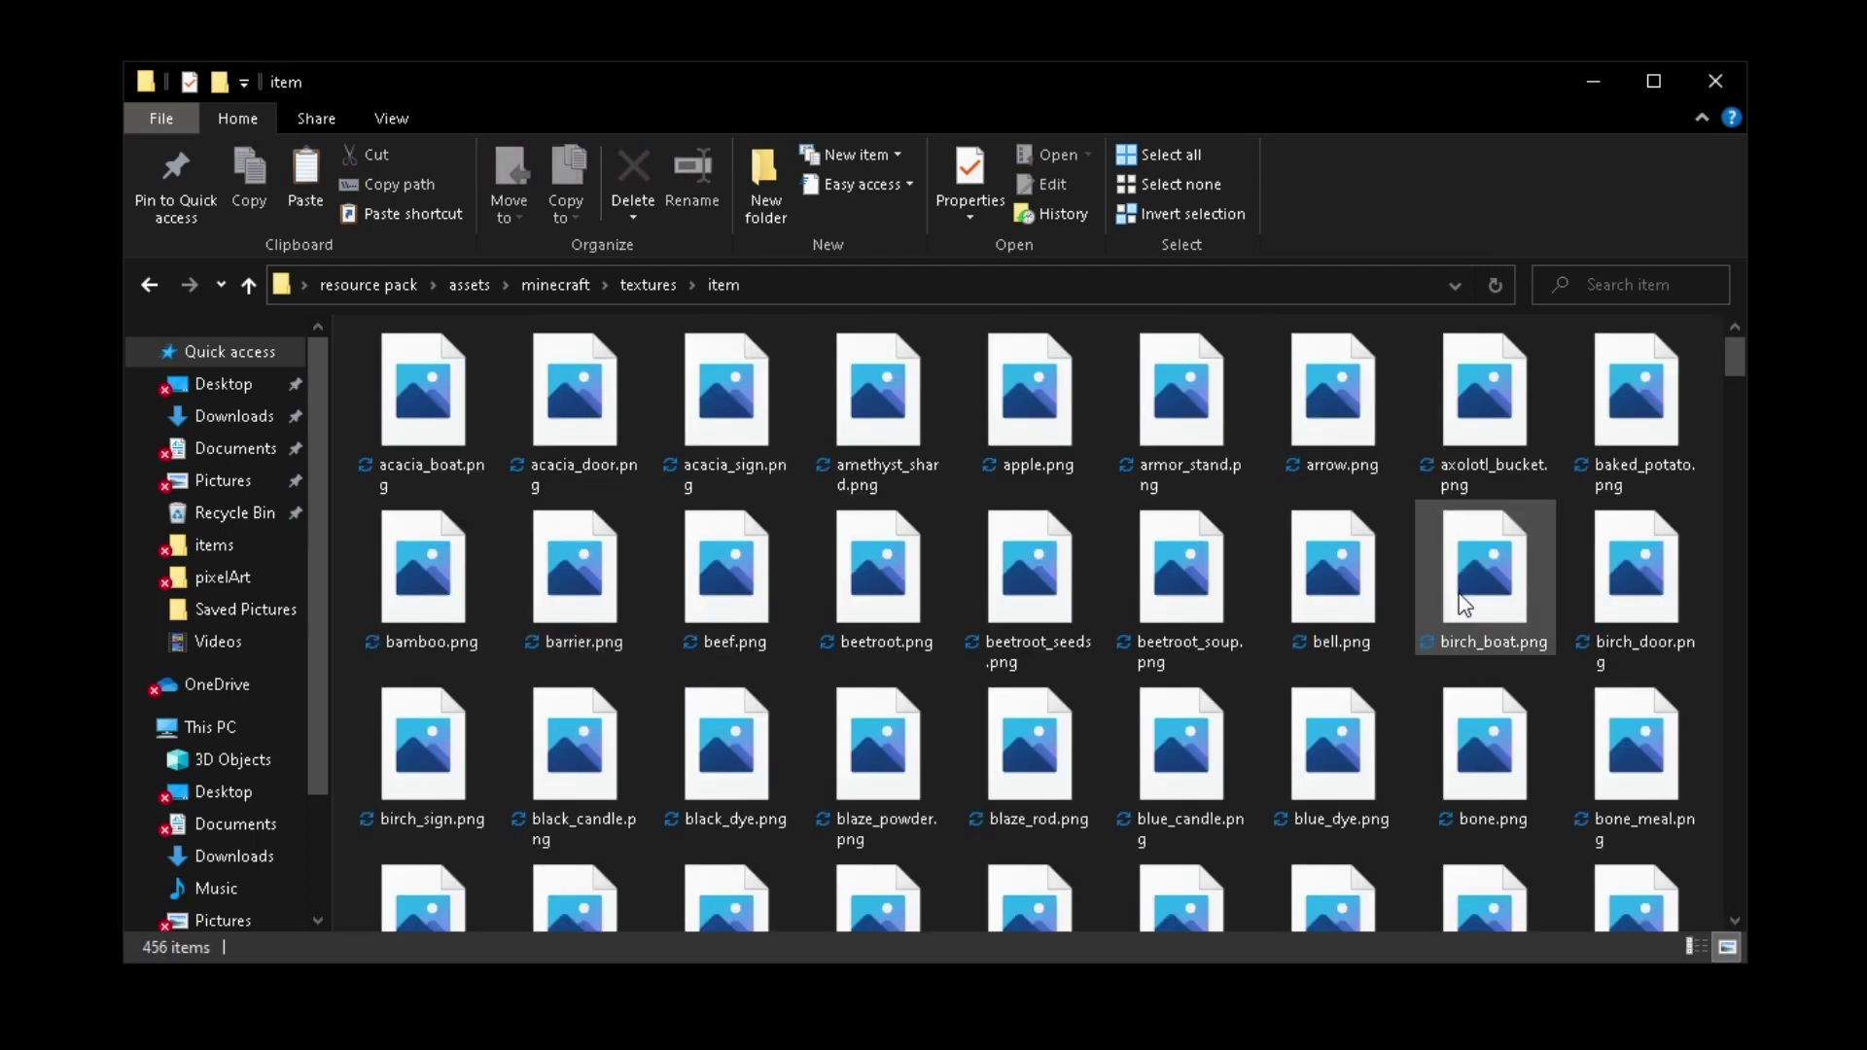
{"action": "scroll", "coordinate": [1459, 595], "scroll_direction": "down", "scroll_amount": 2}
{"action": "scroll", "coordinate": [1695, 389], "scroll_direction": "down", "scroll_amount": 3}
{"action": "left_click_drag", "start_coordinate": [1731, 400], "coordinate": [1788, 291]}
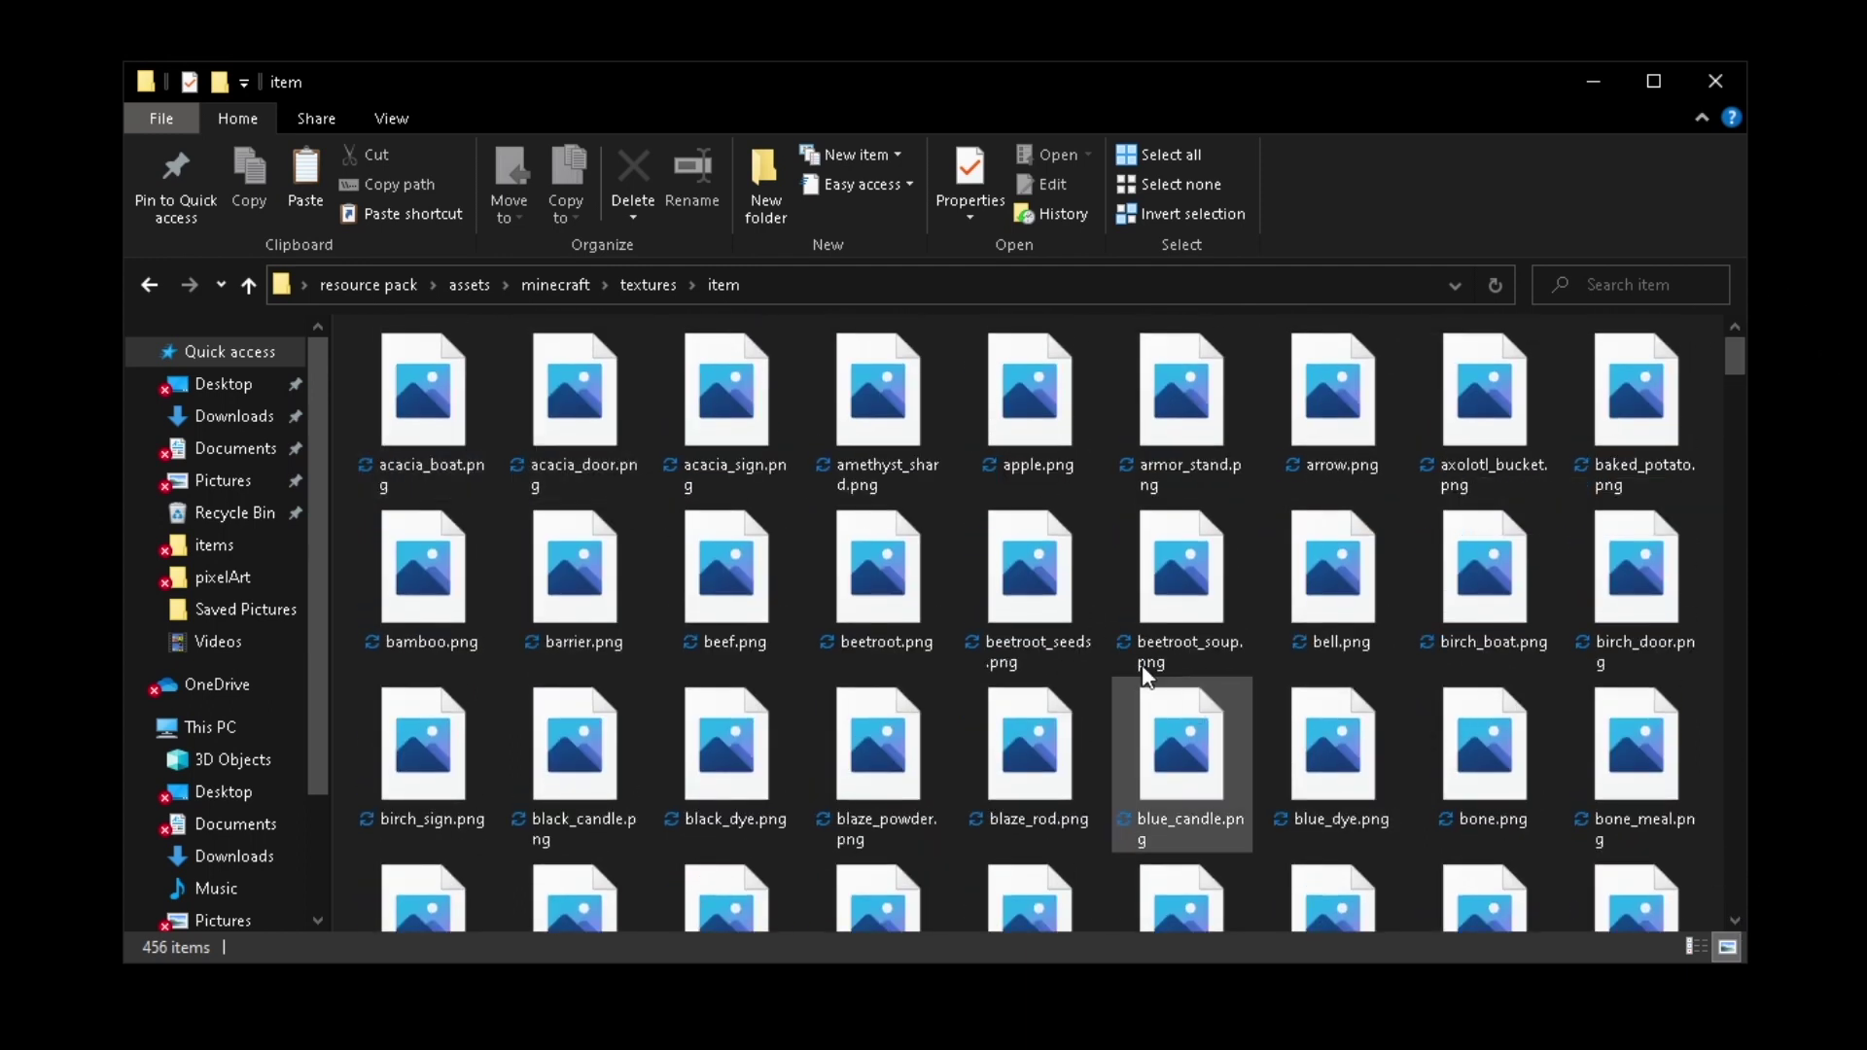
{"action": "mouse_move", "coordinate": [1136, 562]}
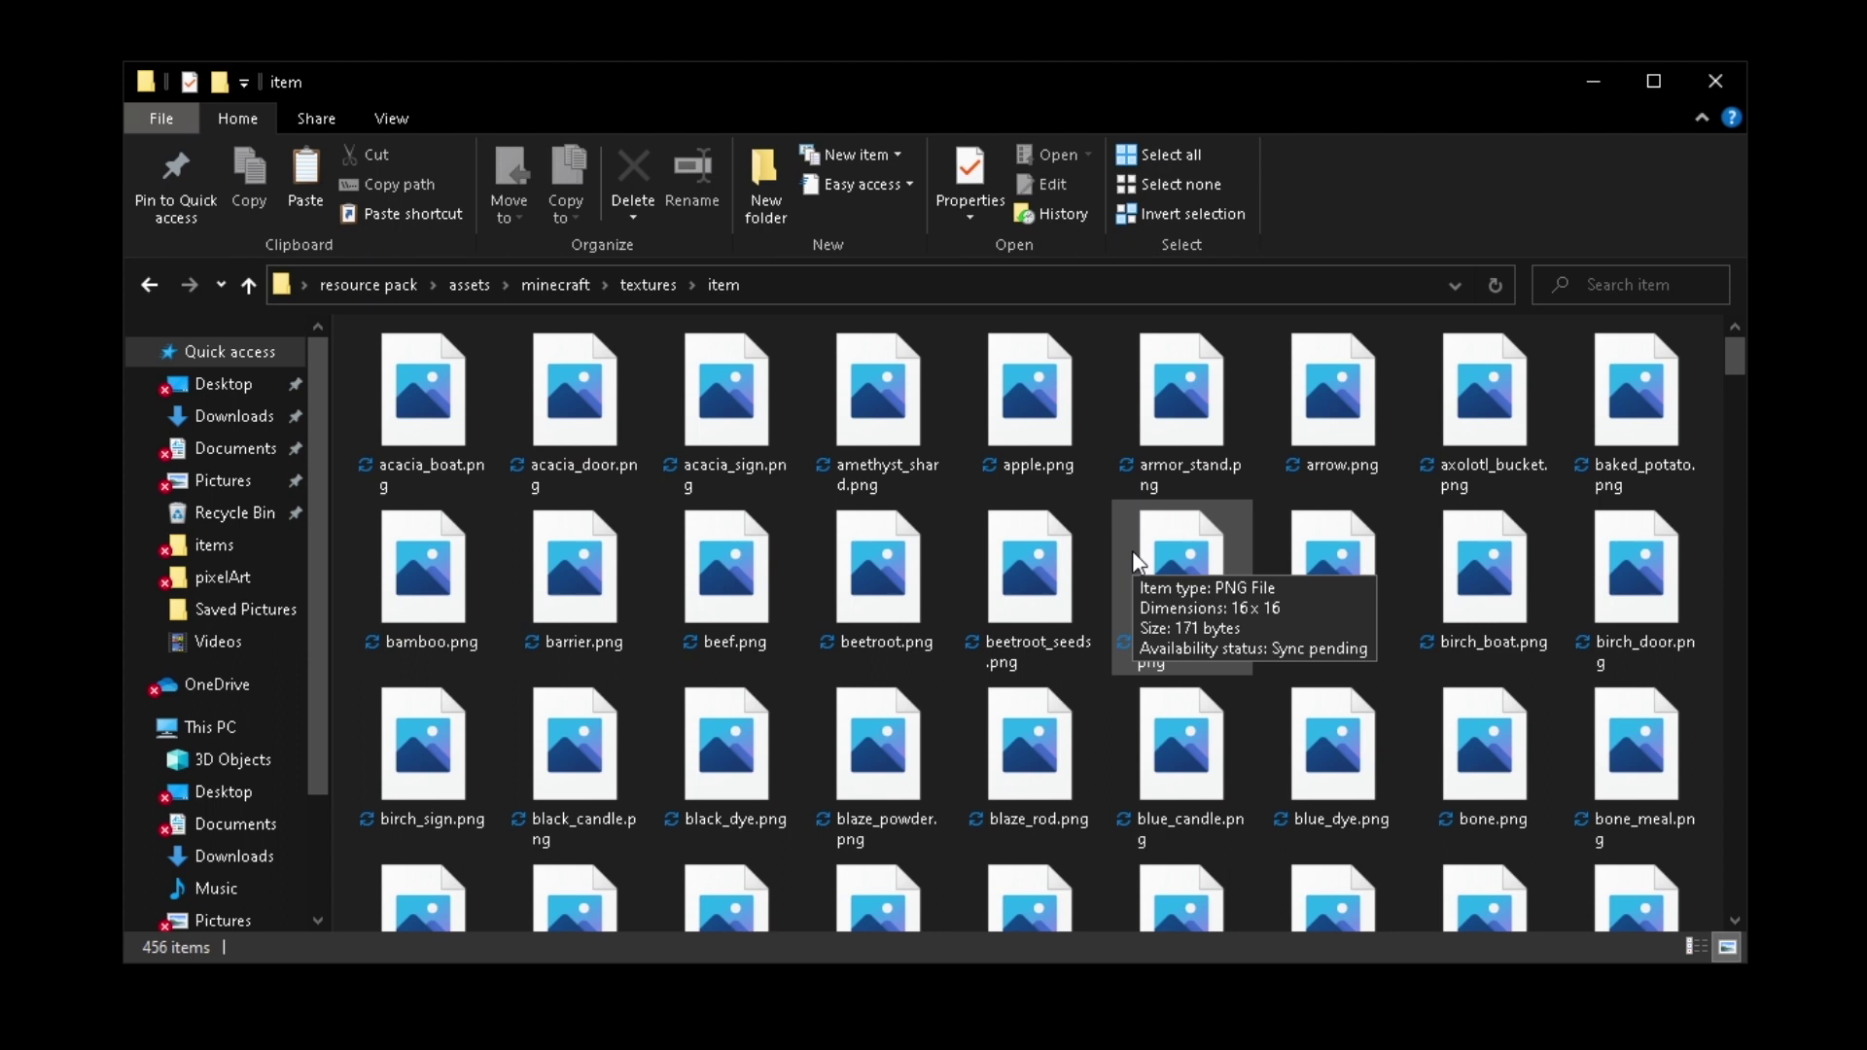
{"action": "scroll", "coordinate": [1678, 895], "scroll_direction": "down", "scroll_amount": 12}
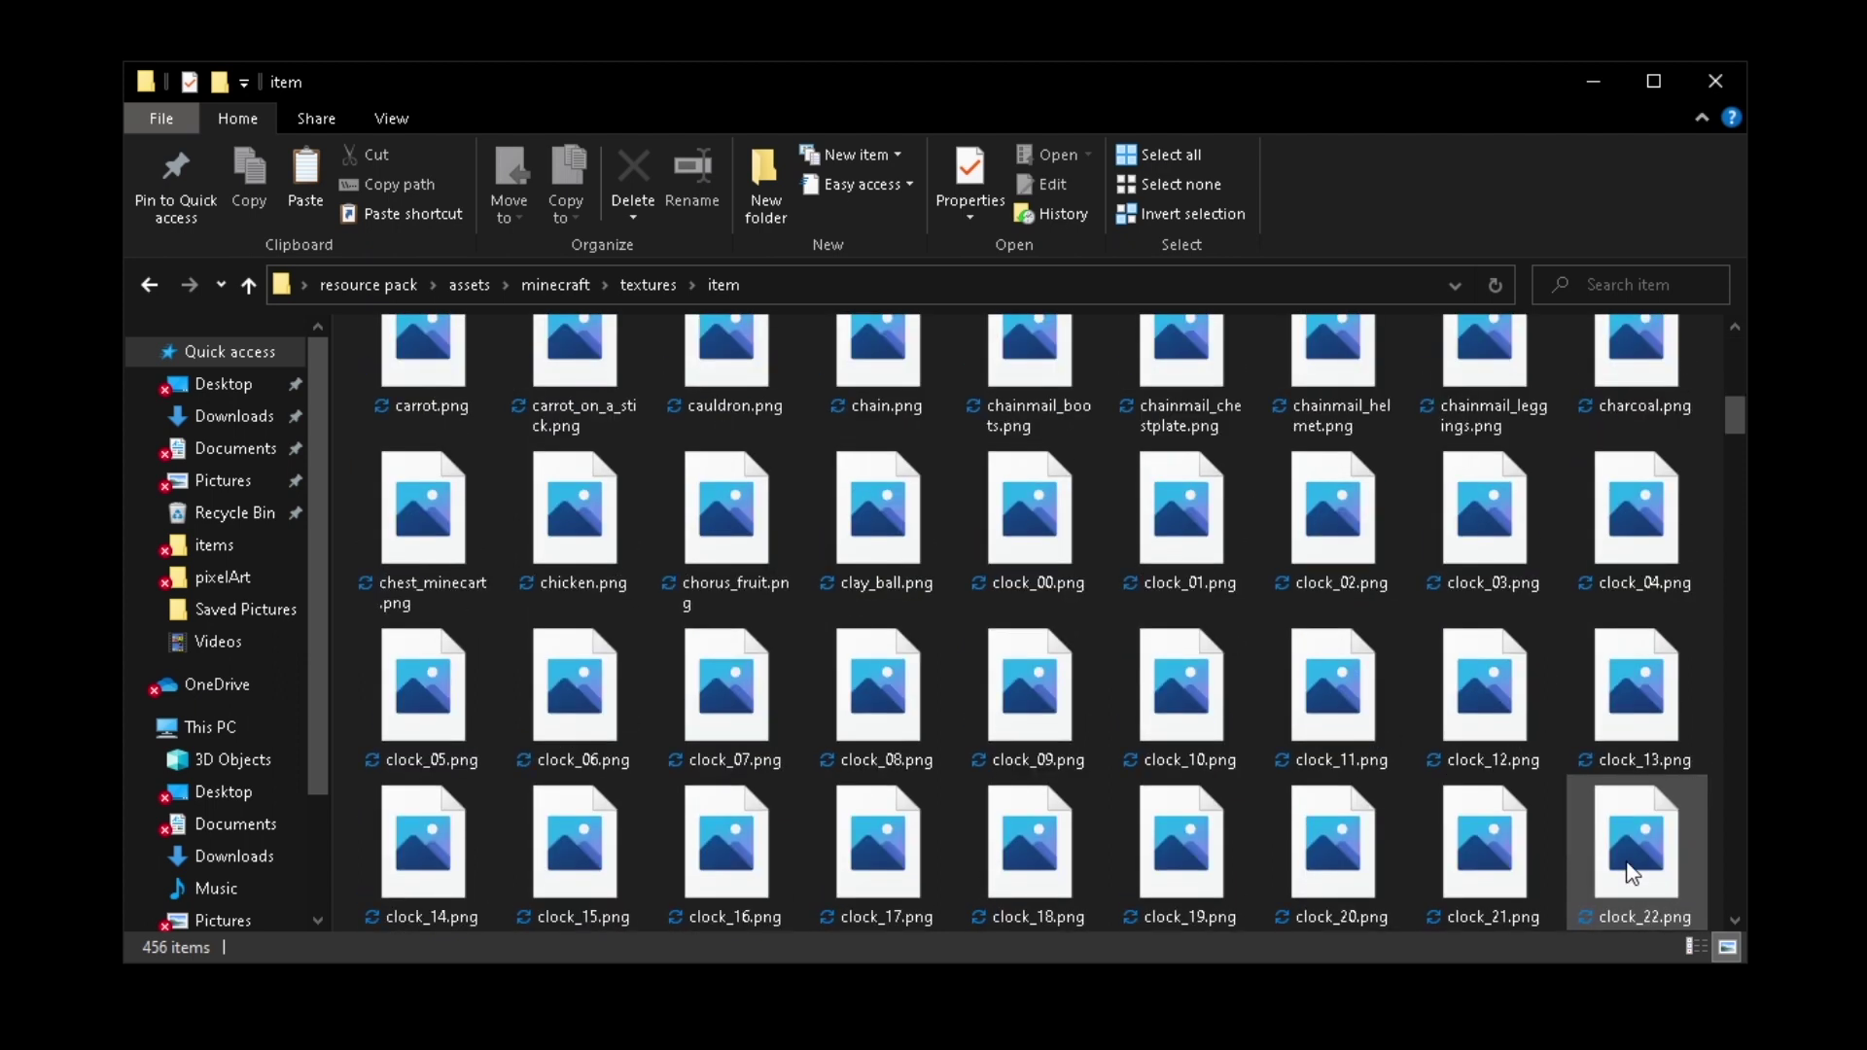
{"action": "scroll", "coordinate": [1545, 848], "scroll_direction": "down", "scroll_amount": 5}
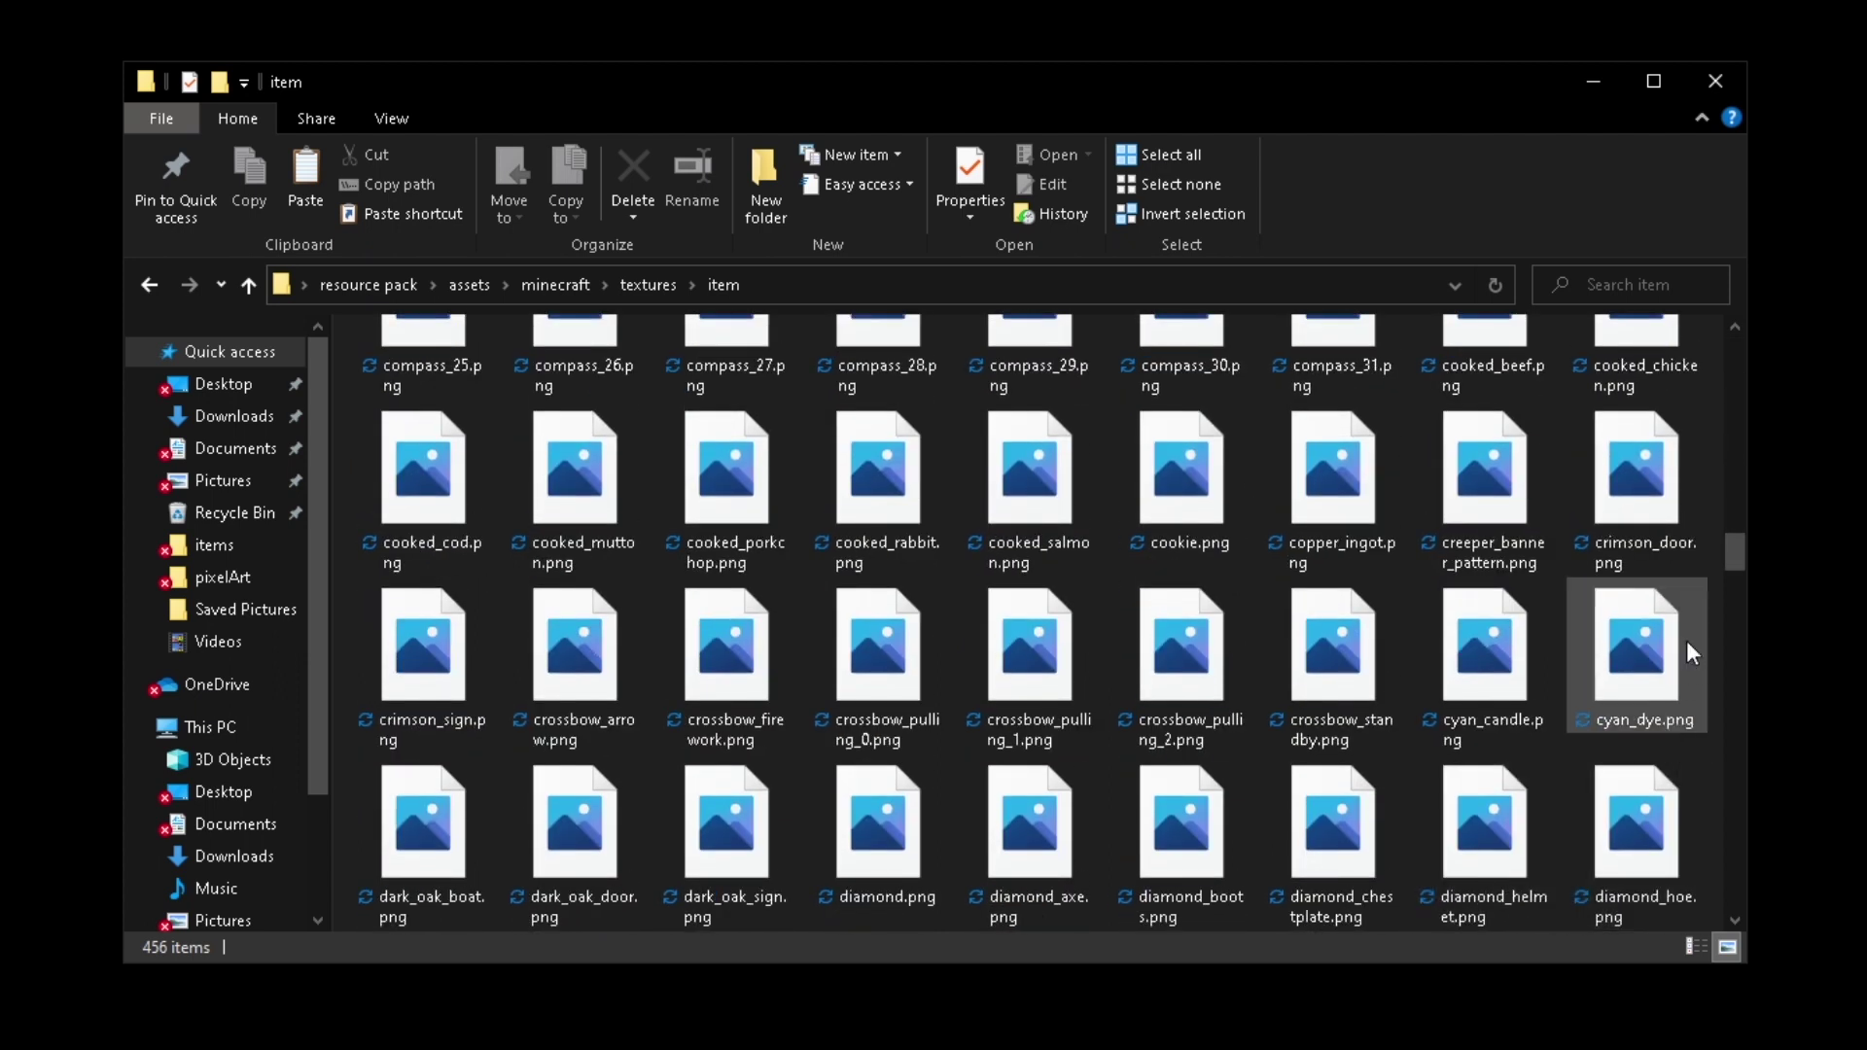
{"action": "left_click_drag", "start_coordinate": [1731, 535], "coordinate": [1771, 381]}
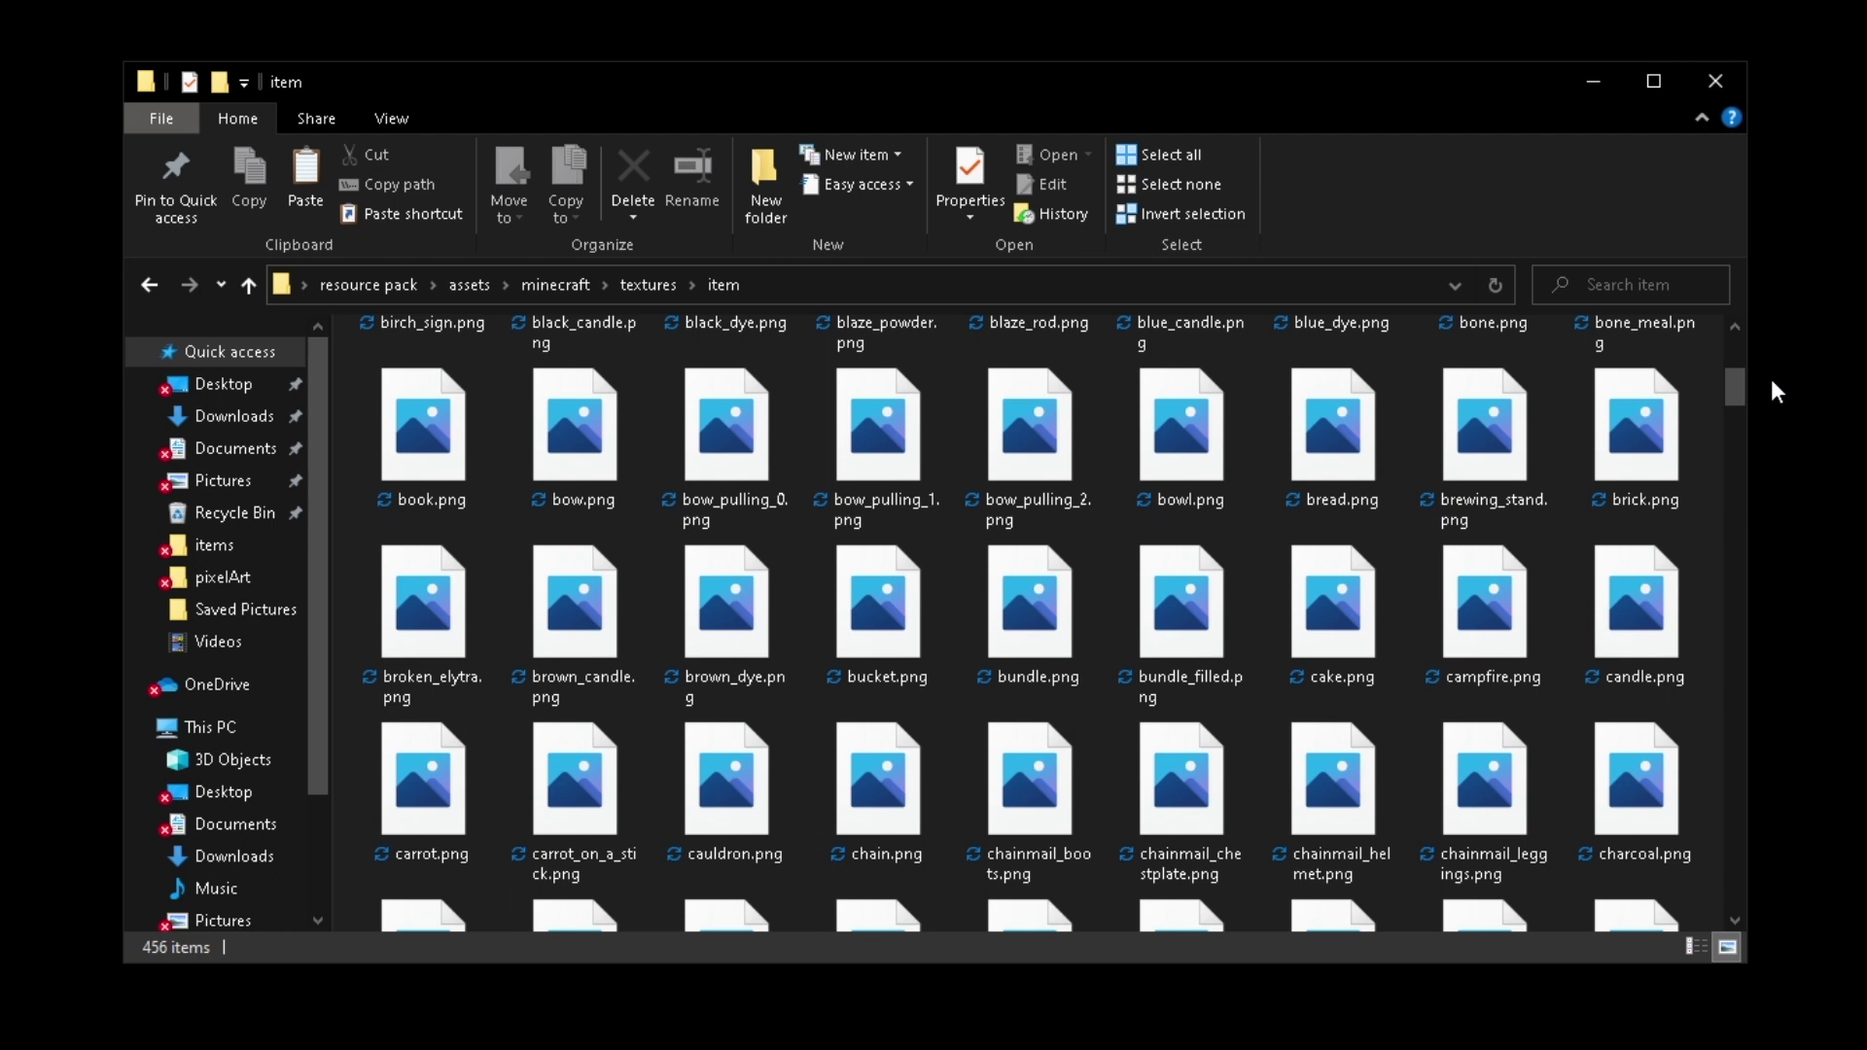
{"action": "left_click_drag", "start_coordinate": [1724, 391], "coordinate": [1785, 408]}
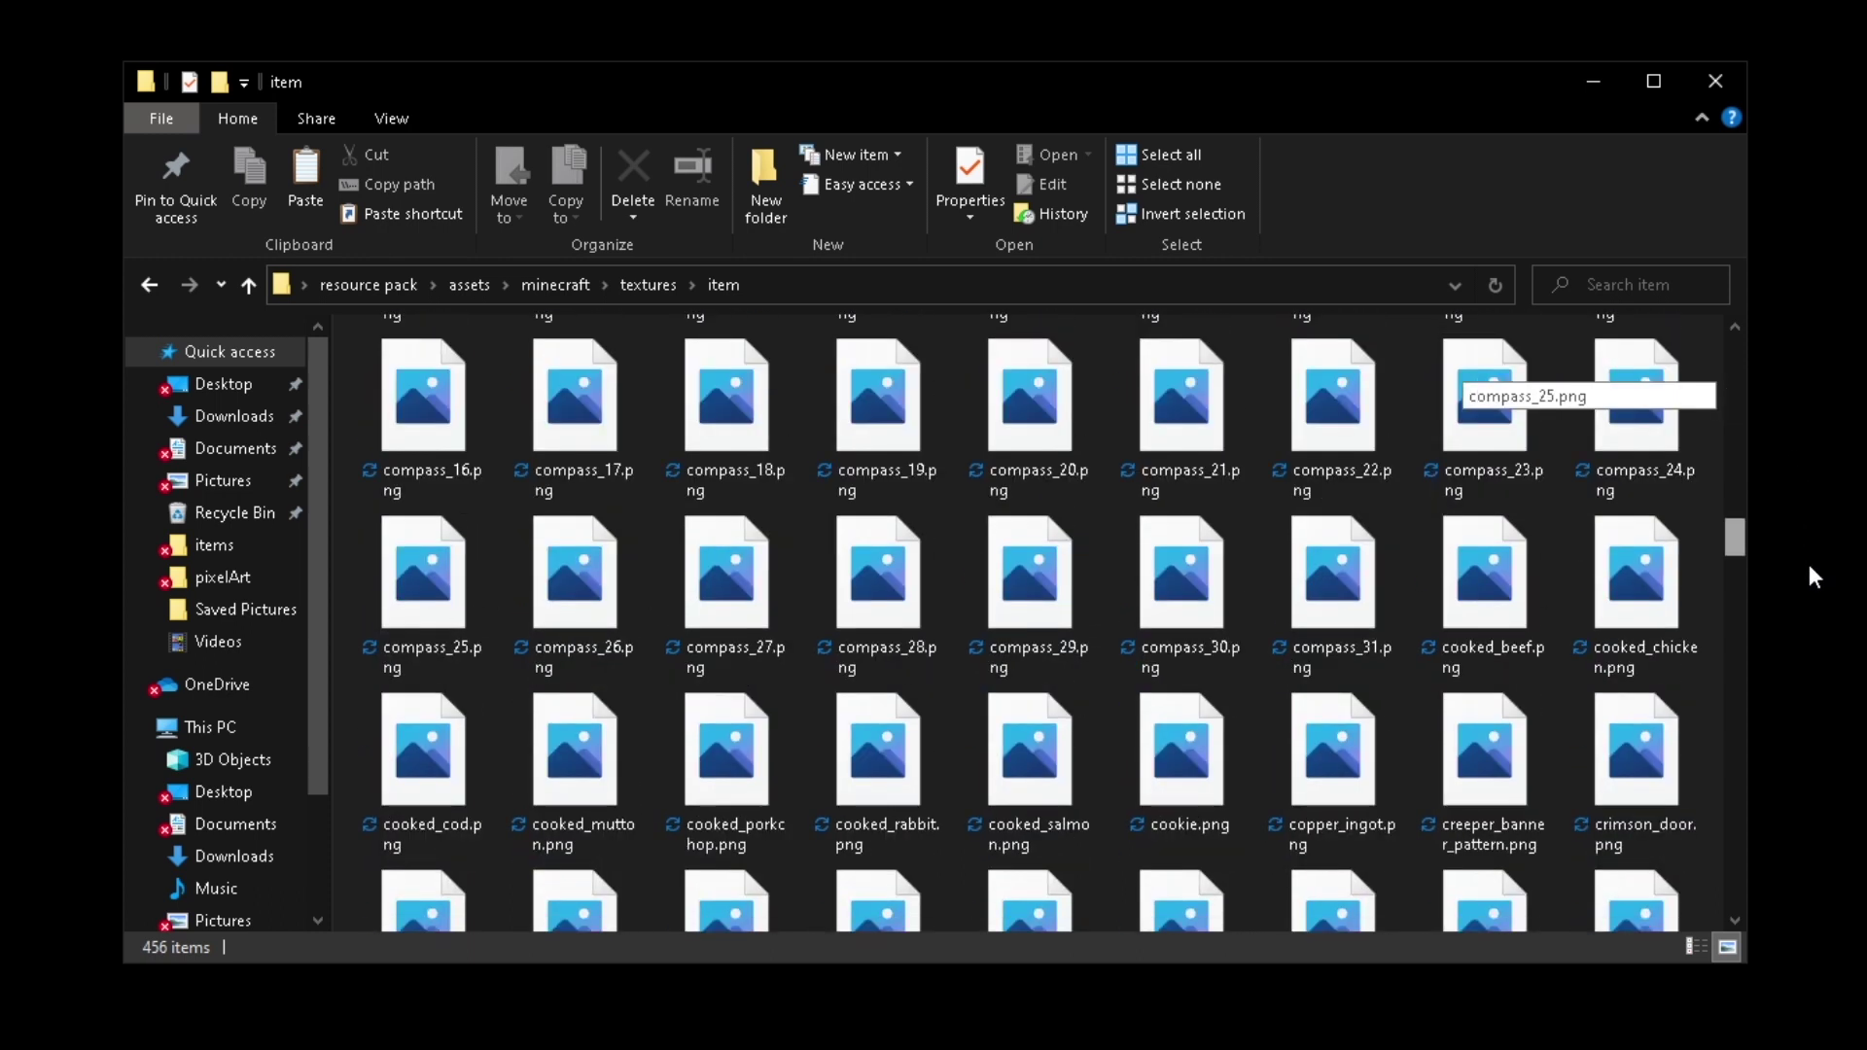
{"action": "scroll", "coordinate": [1809, 564], "scroll_direction": "down", "scroll_amount": 5}
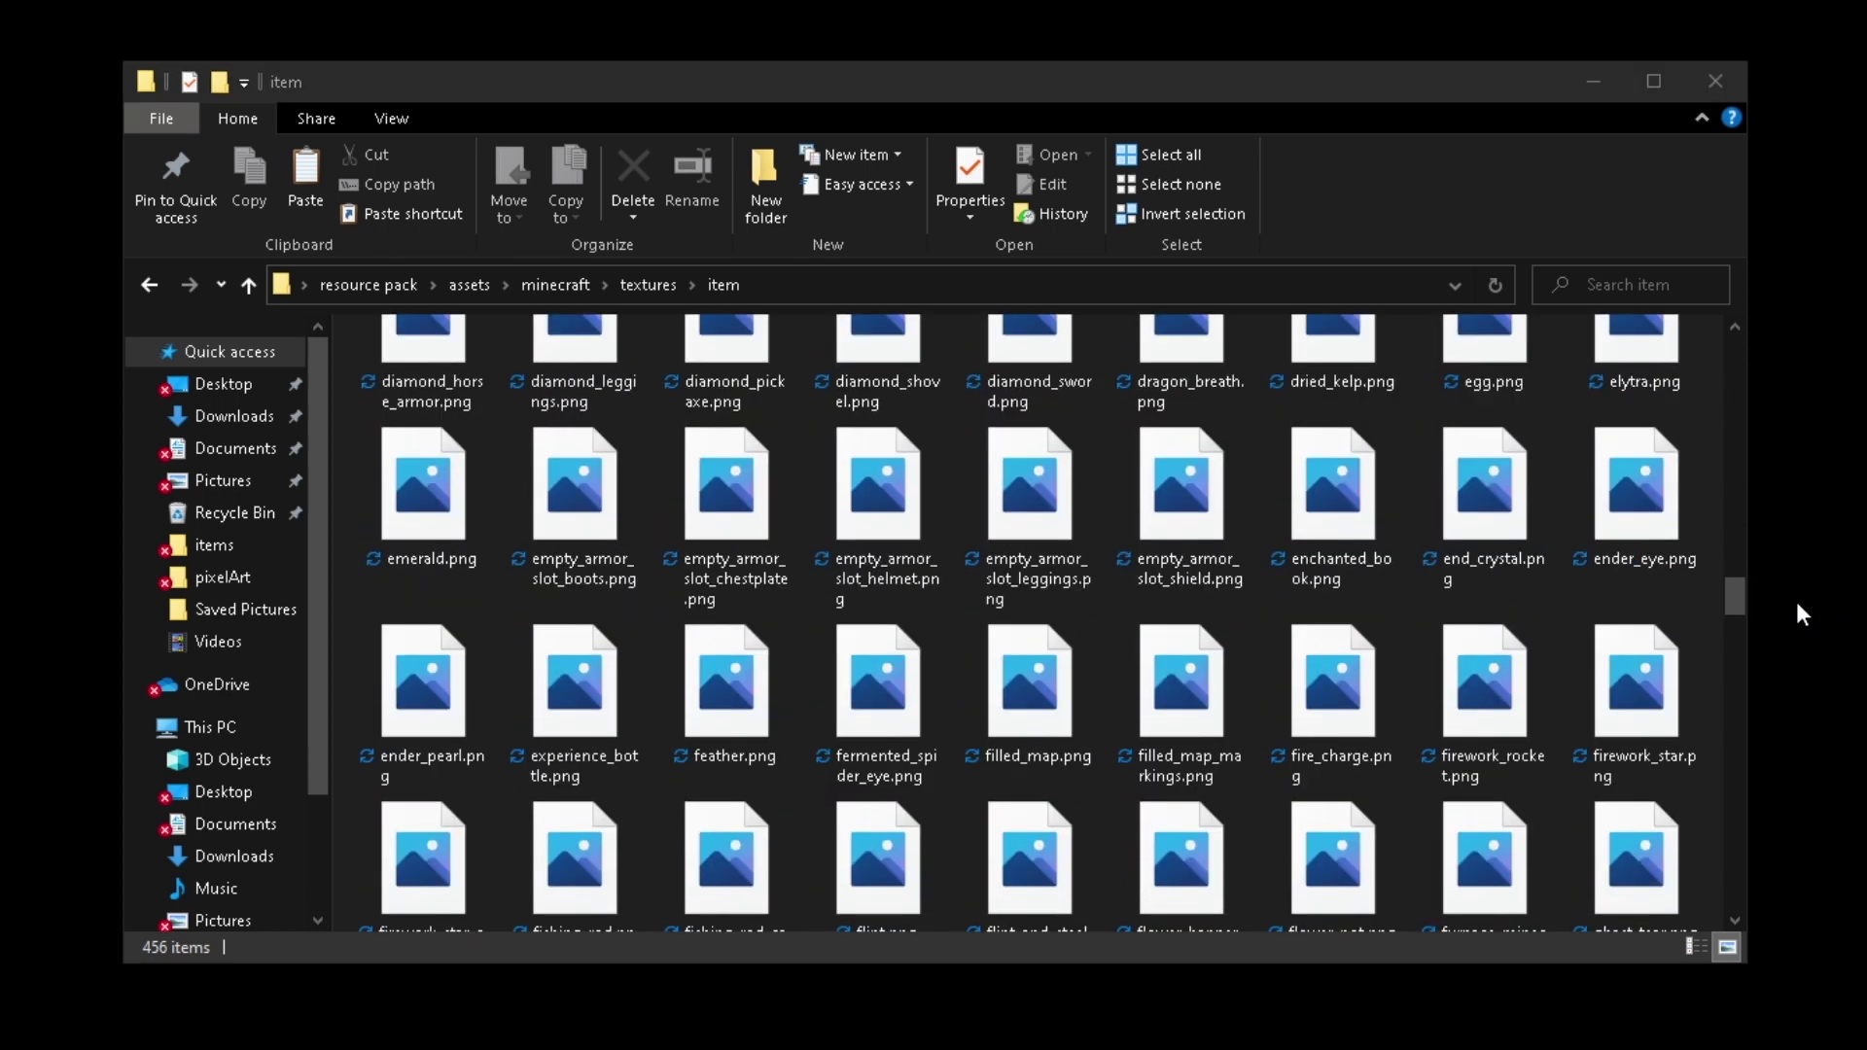
{"action": "left_click_drag", "start_coordinate": [1737, 598], "coordinate": [1736, 362]}
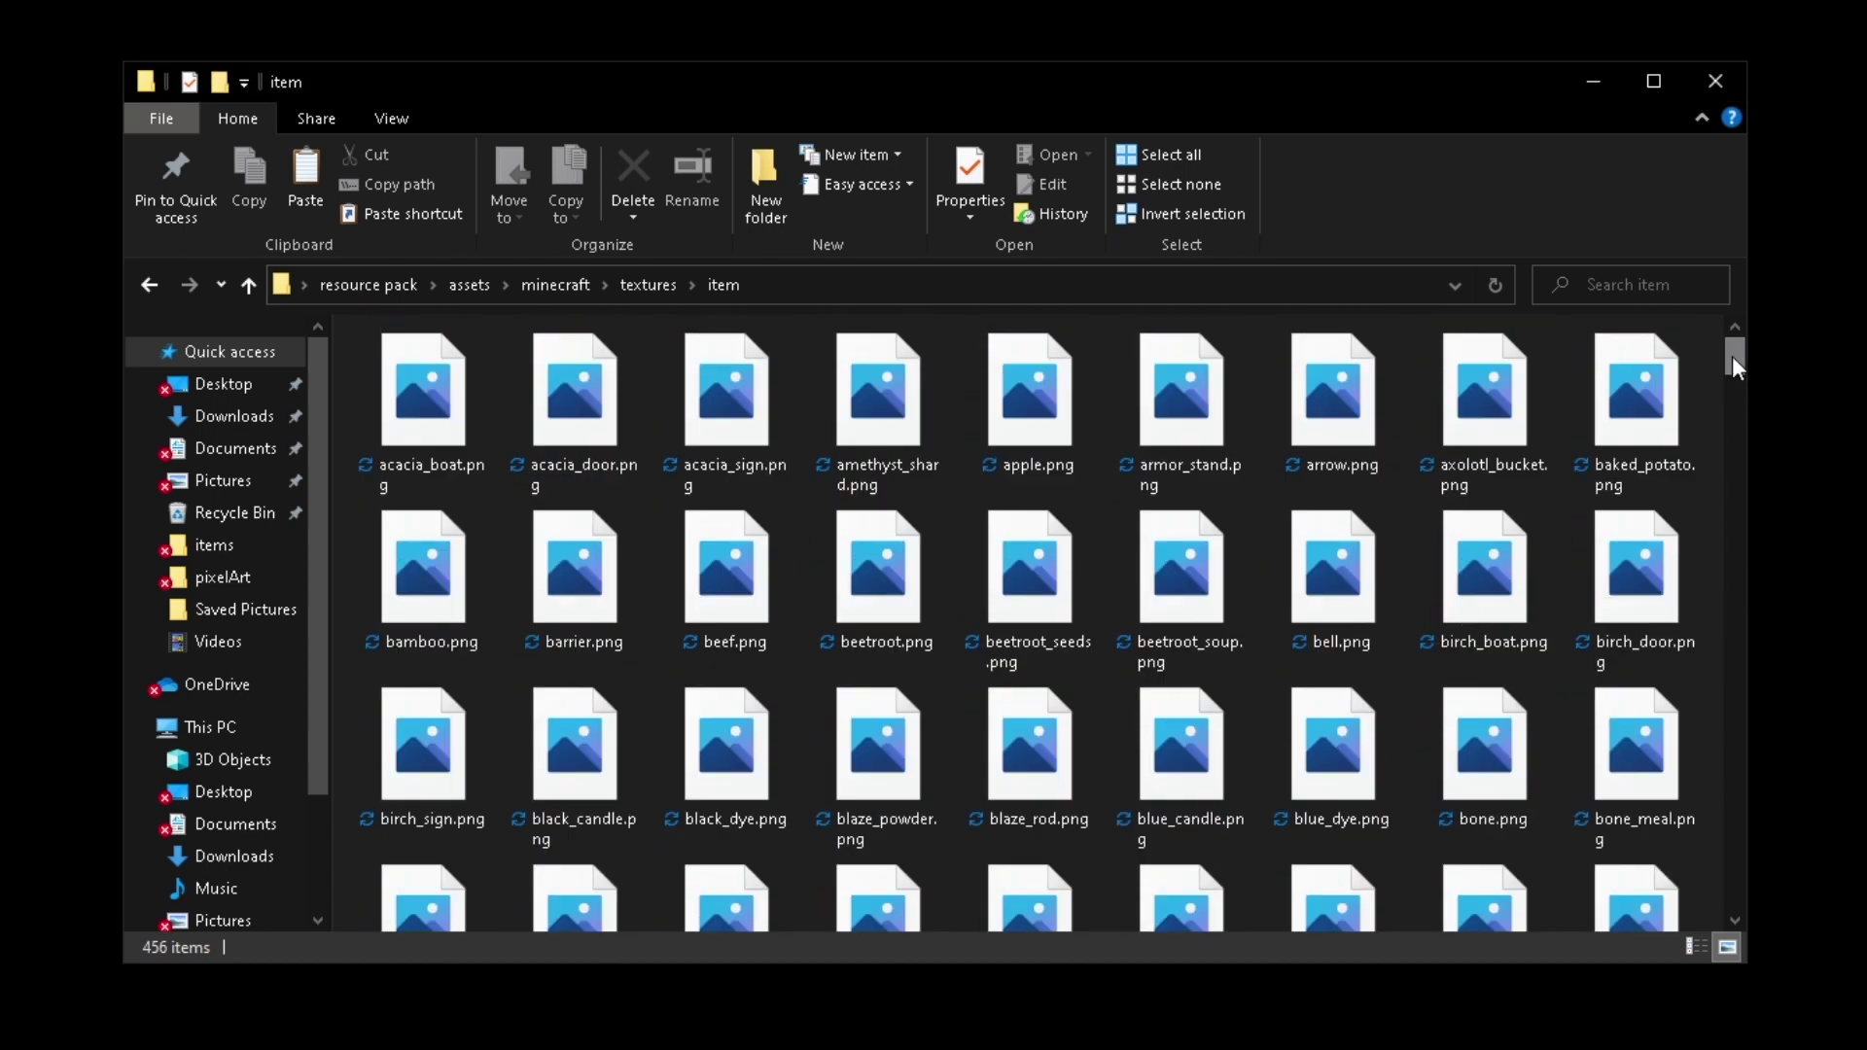
- Search the item folder for 'sword' and preview diamond_sword.png
{"action": "left_click", "coordinate": [1635, 288]}
{"action": "type", "text": "sword"}
{"action": "key", "text": "Return"}
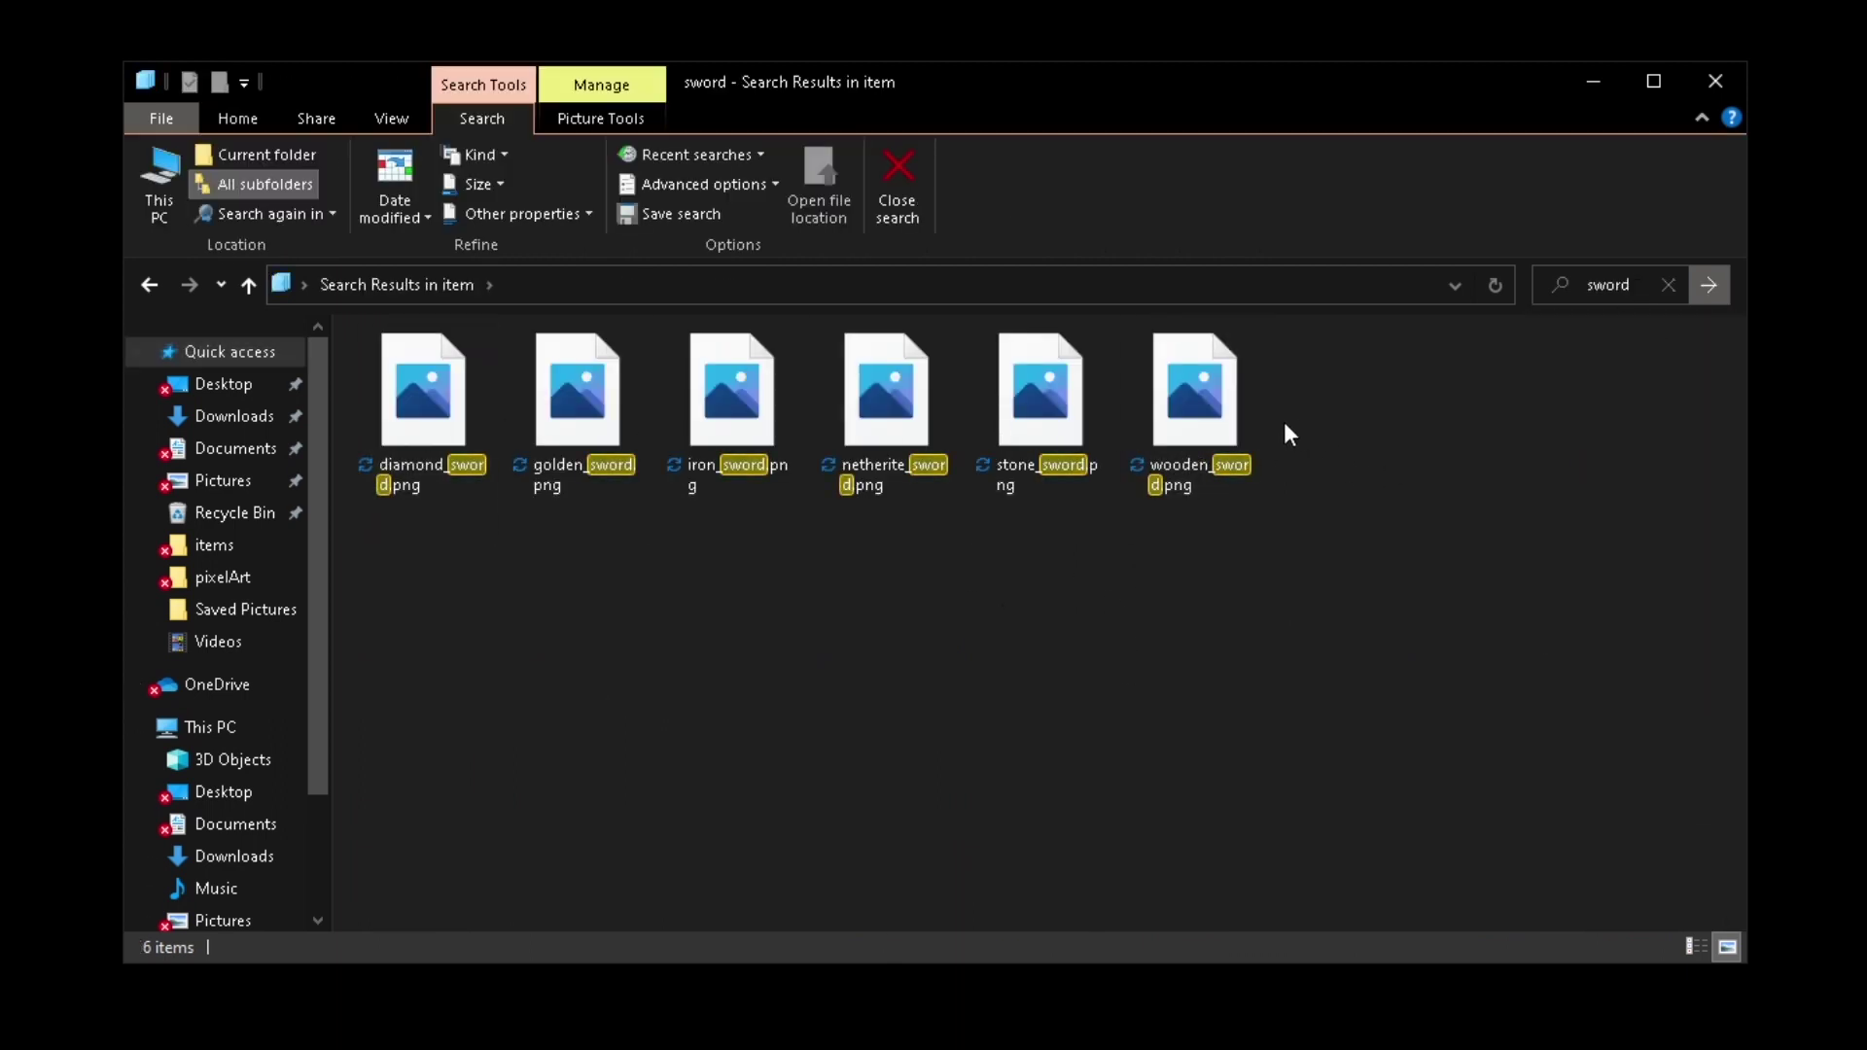
{"action": "left_click", "coordinate": [414, 431]}
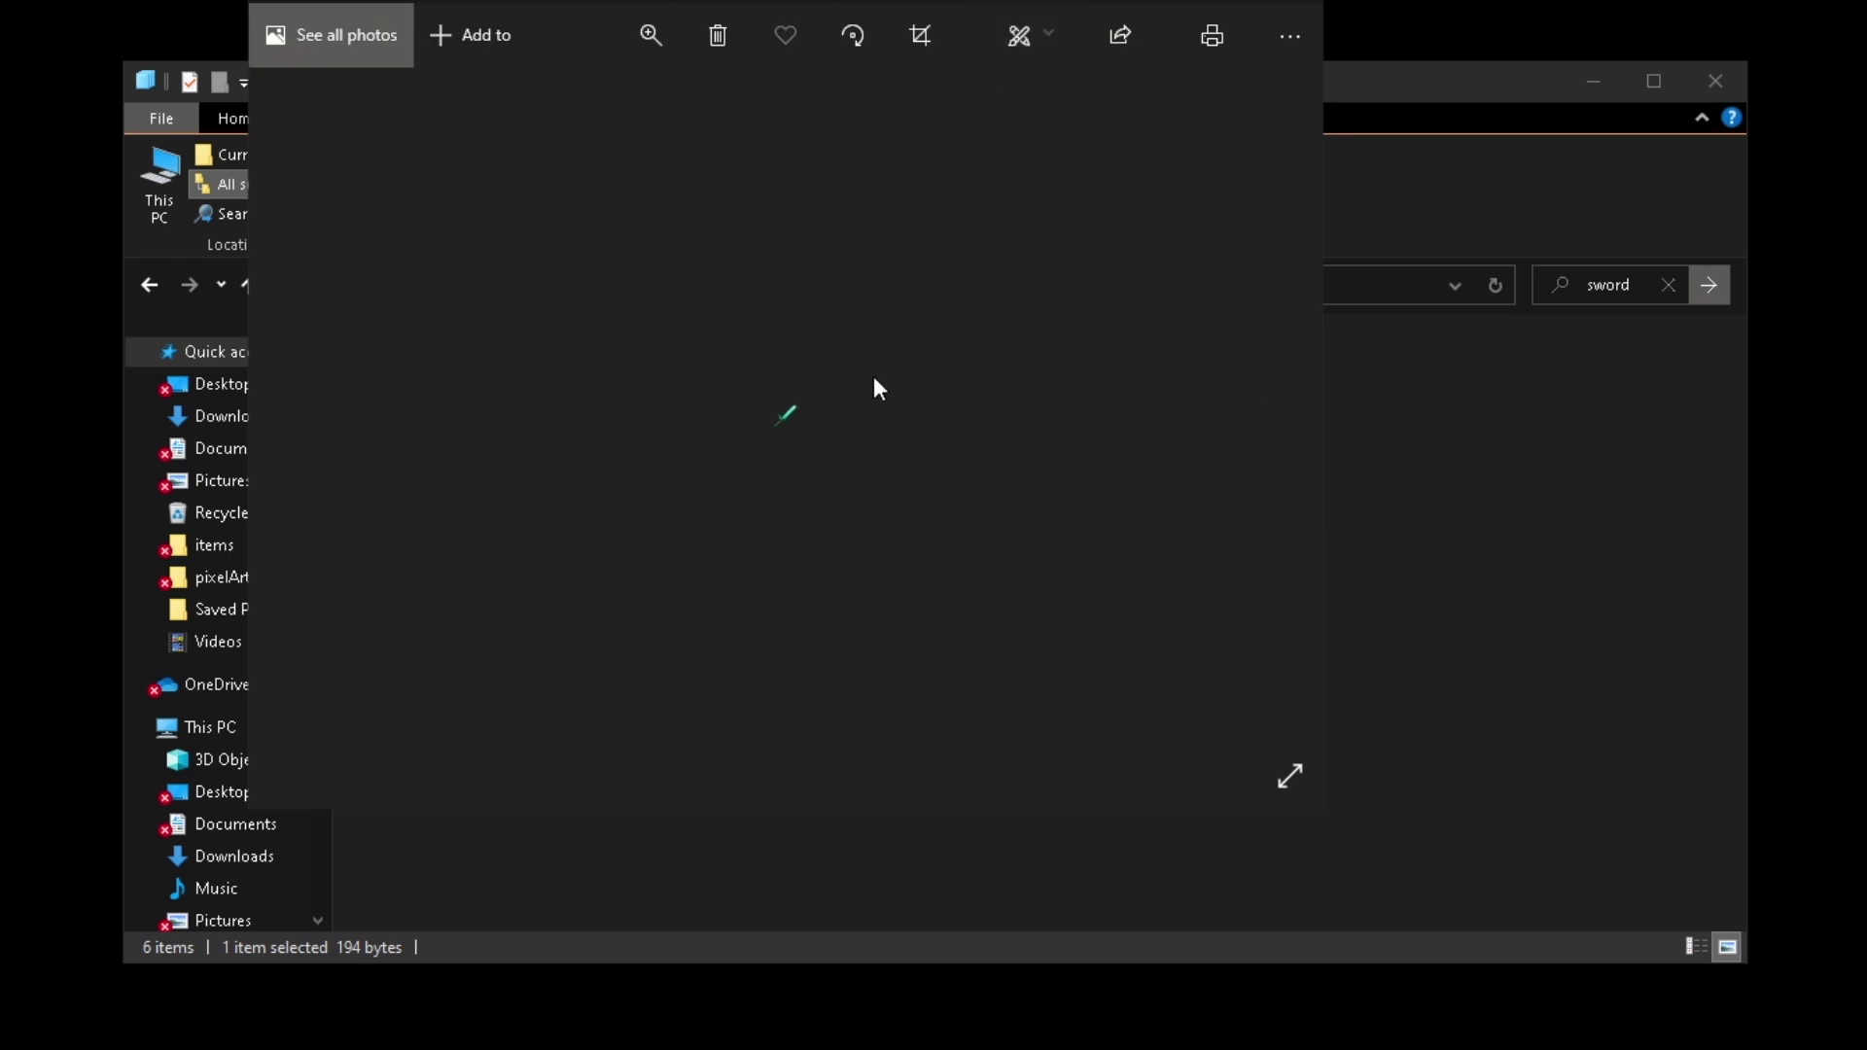
{"action": "key", "text": "alt+F4"}
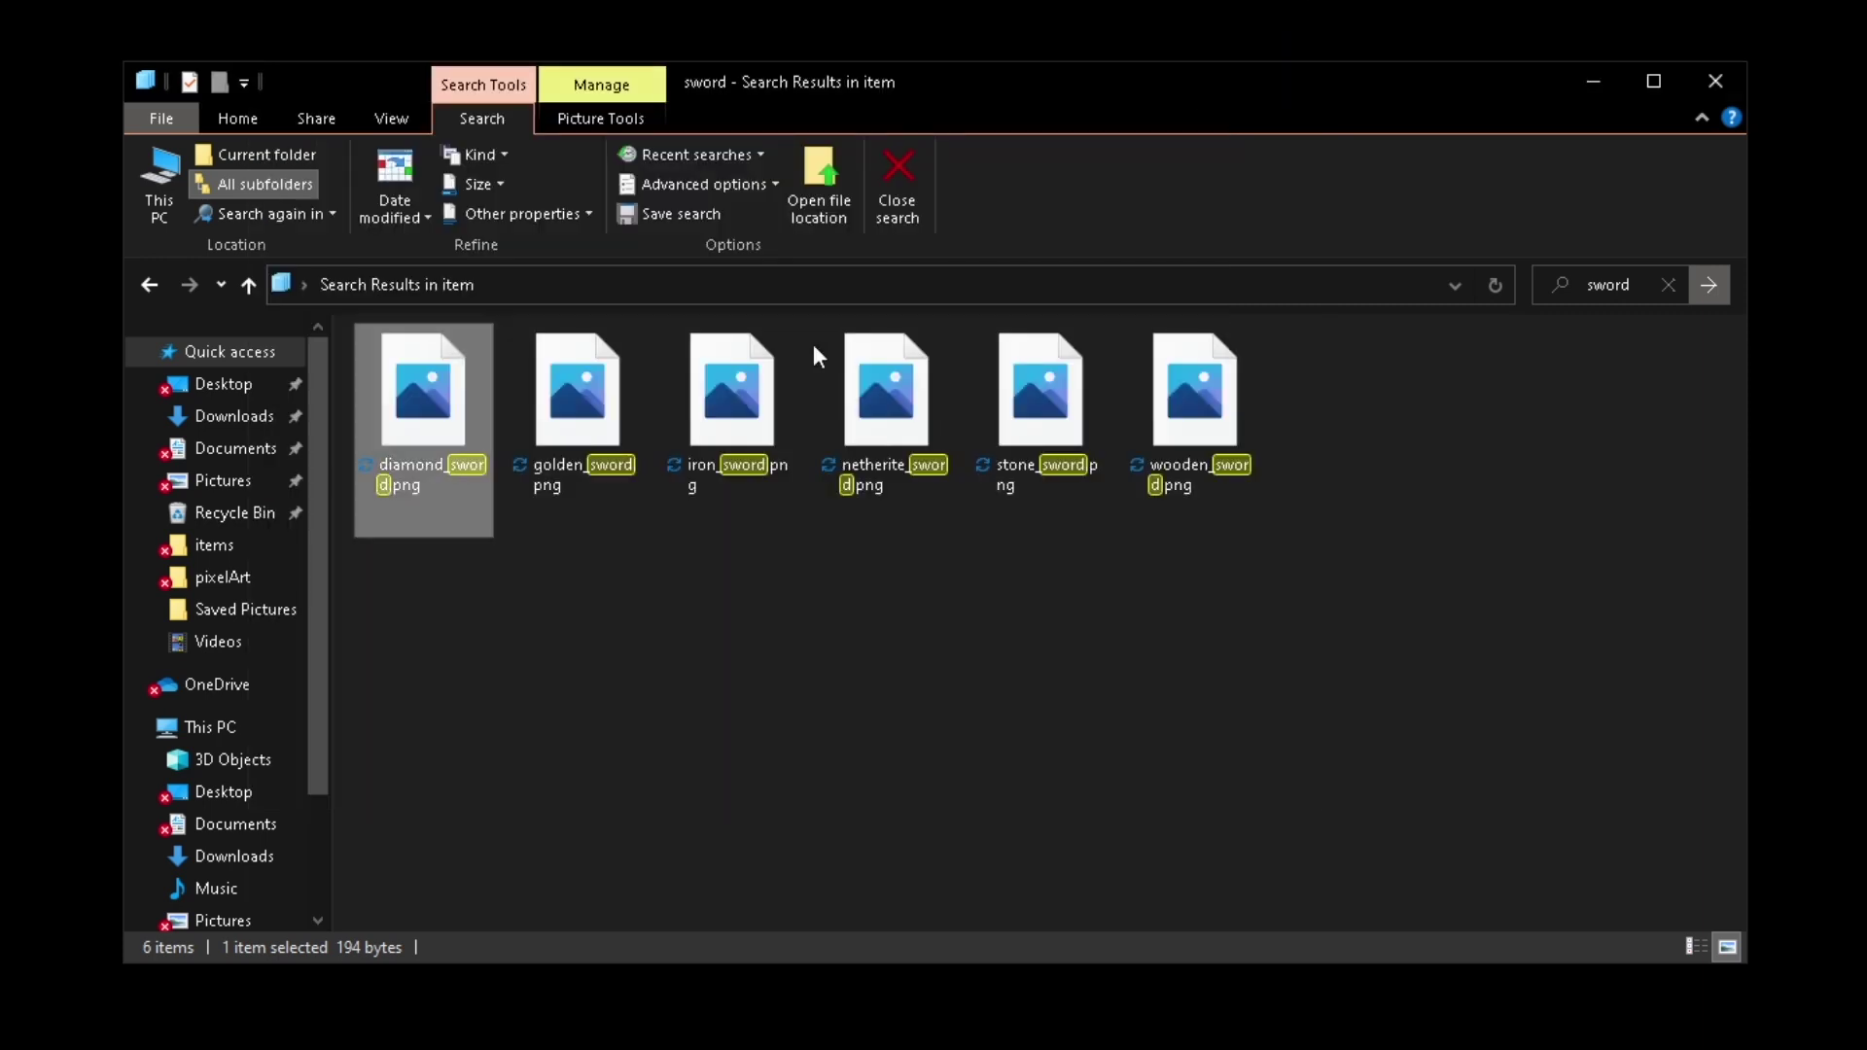
- Open diamond_sword.png in paint.net
{"action": "right_click", "coordinate": [434, 480]}
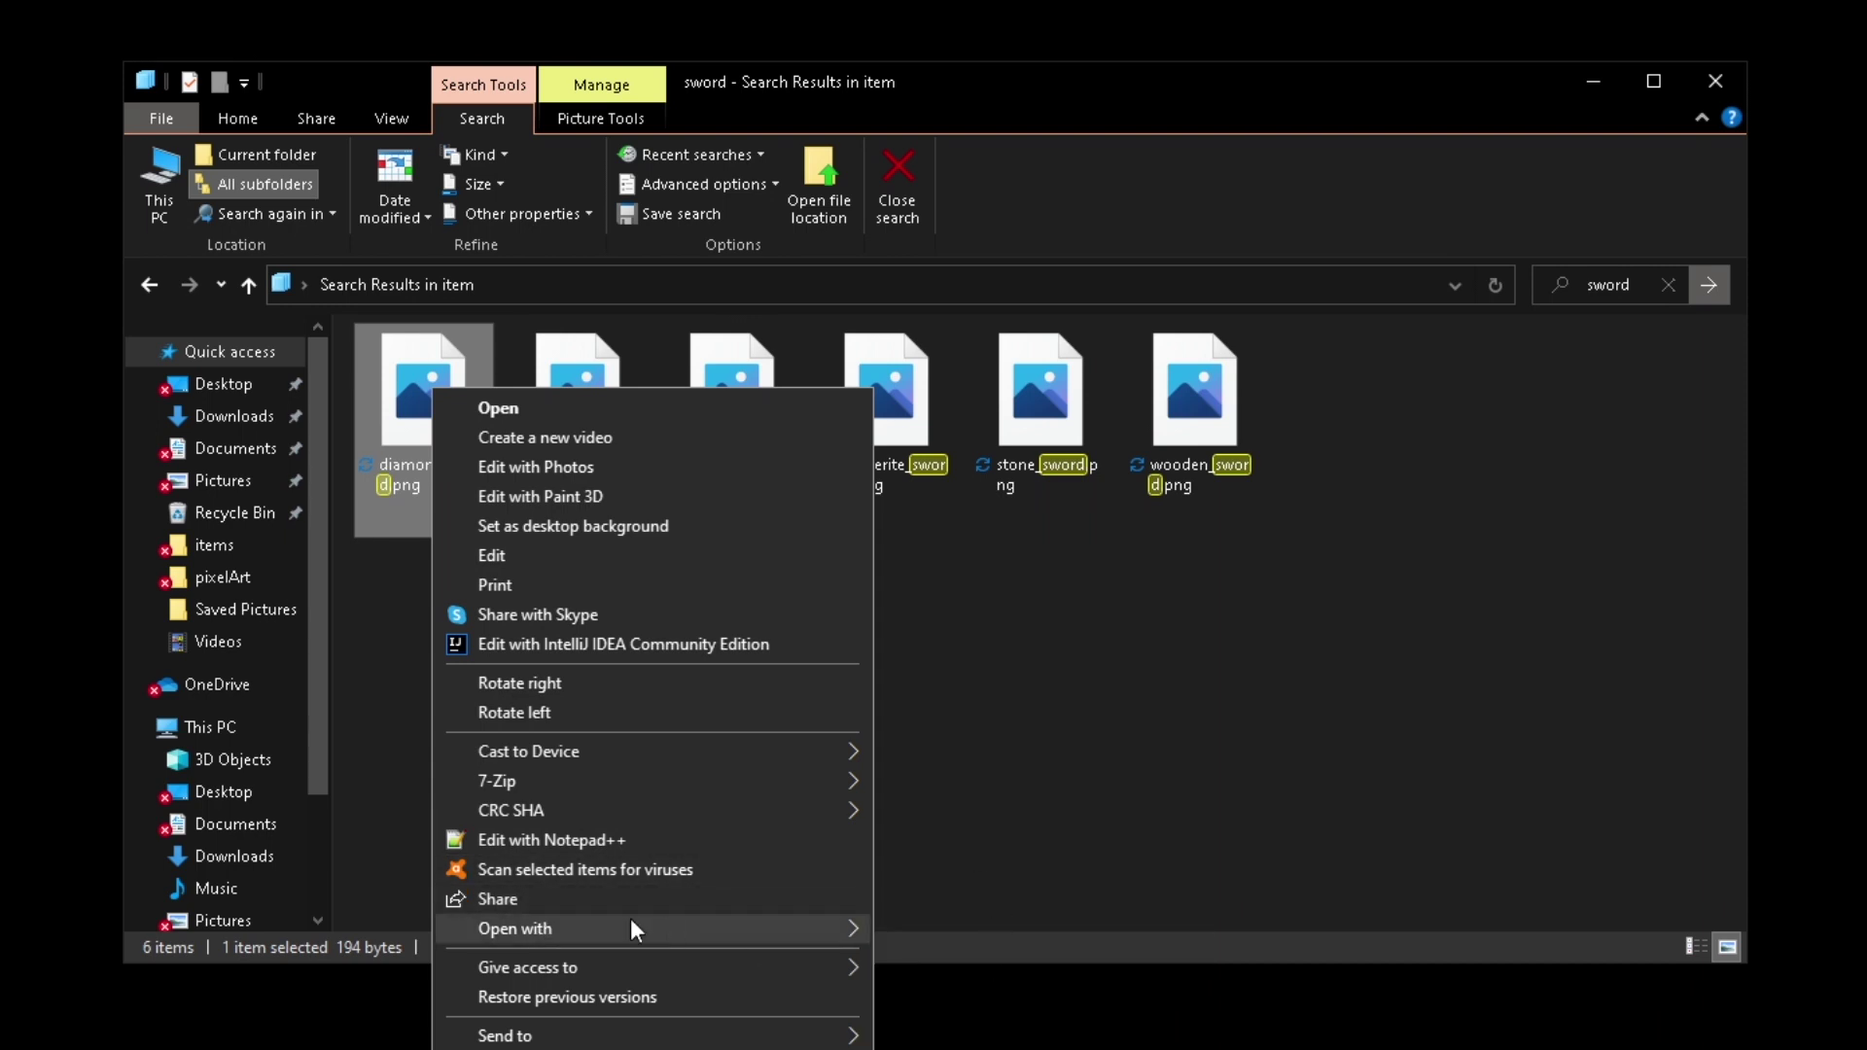
{"action": "mouse_move", "coordinate": [634, 924]}
{"action": "left_click", "coordinate": [948, 1020]}
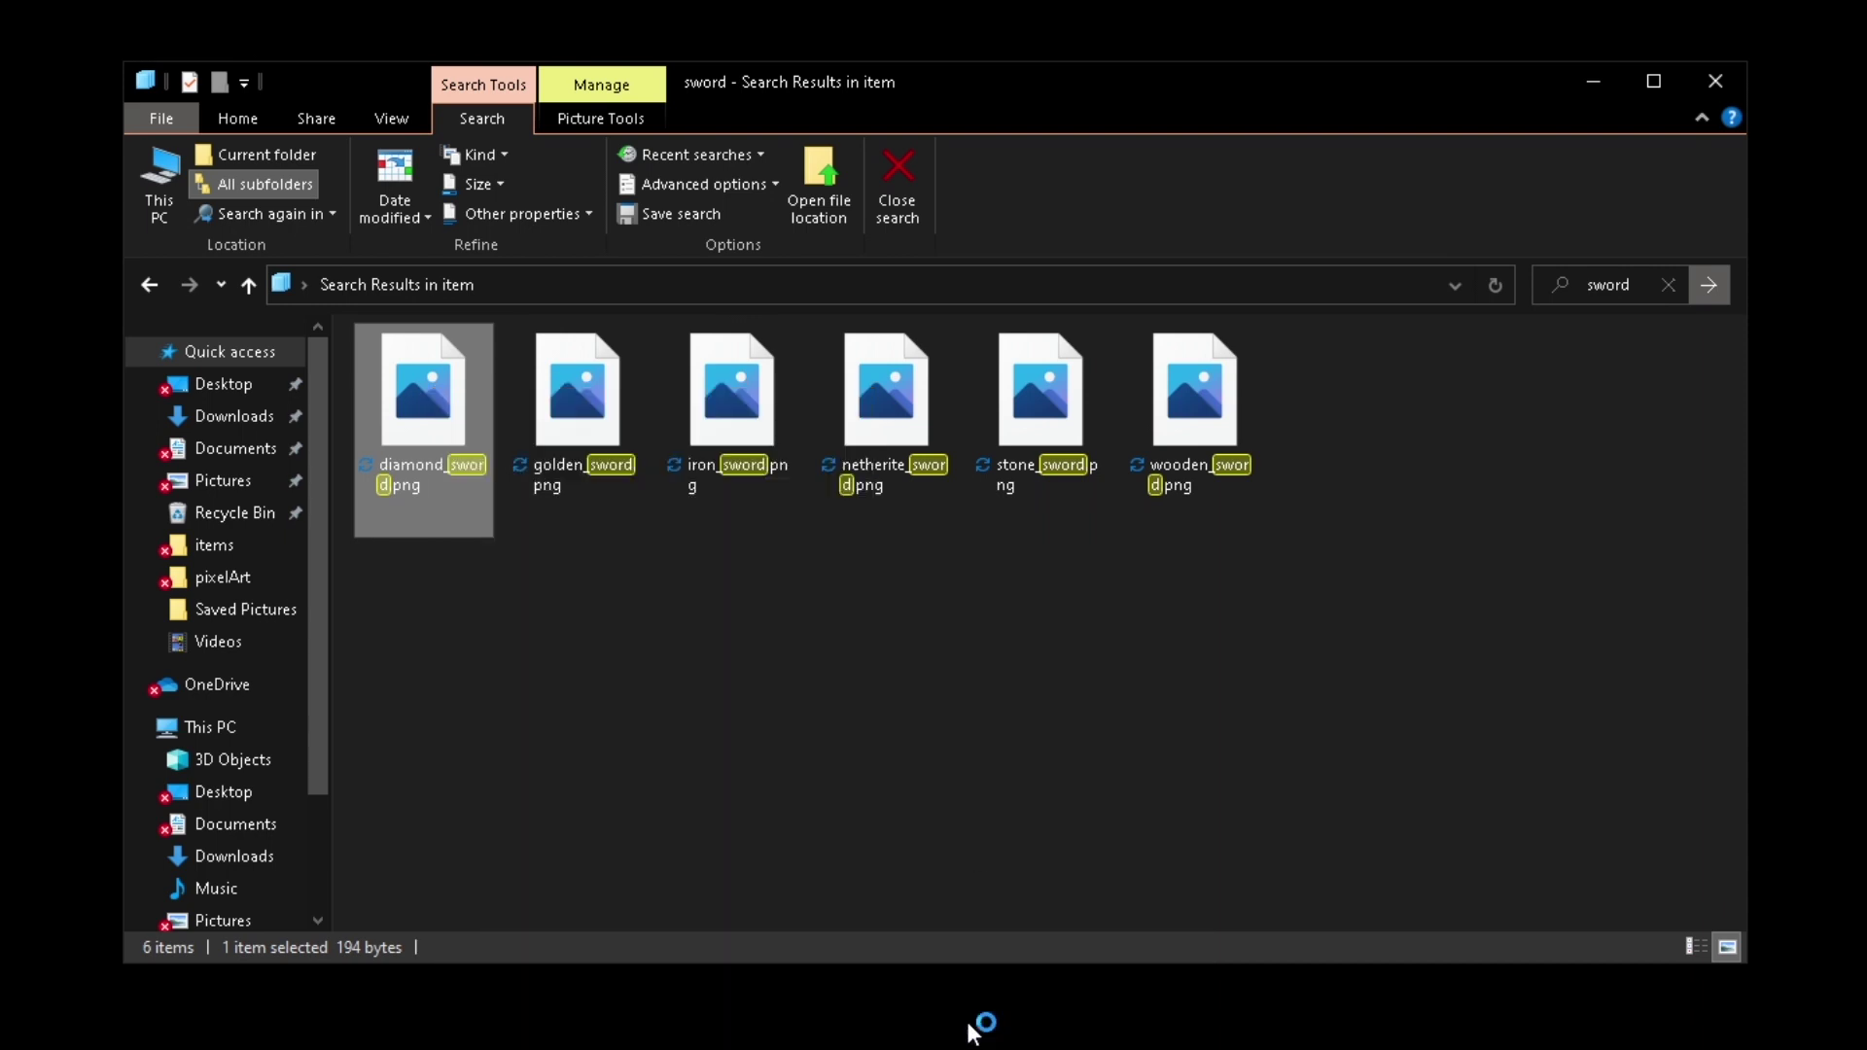
{"action": "scroll", "coordinate": [966, 625], "scroll_direction": "up", "scroll_amount": 3}
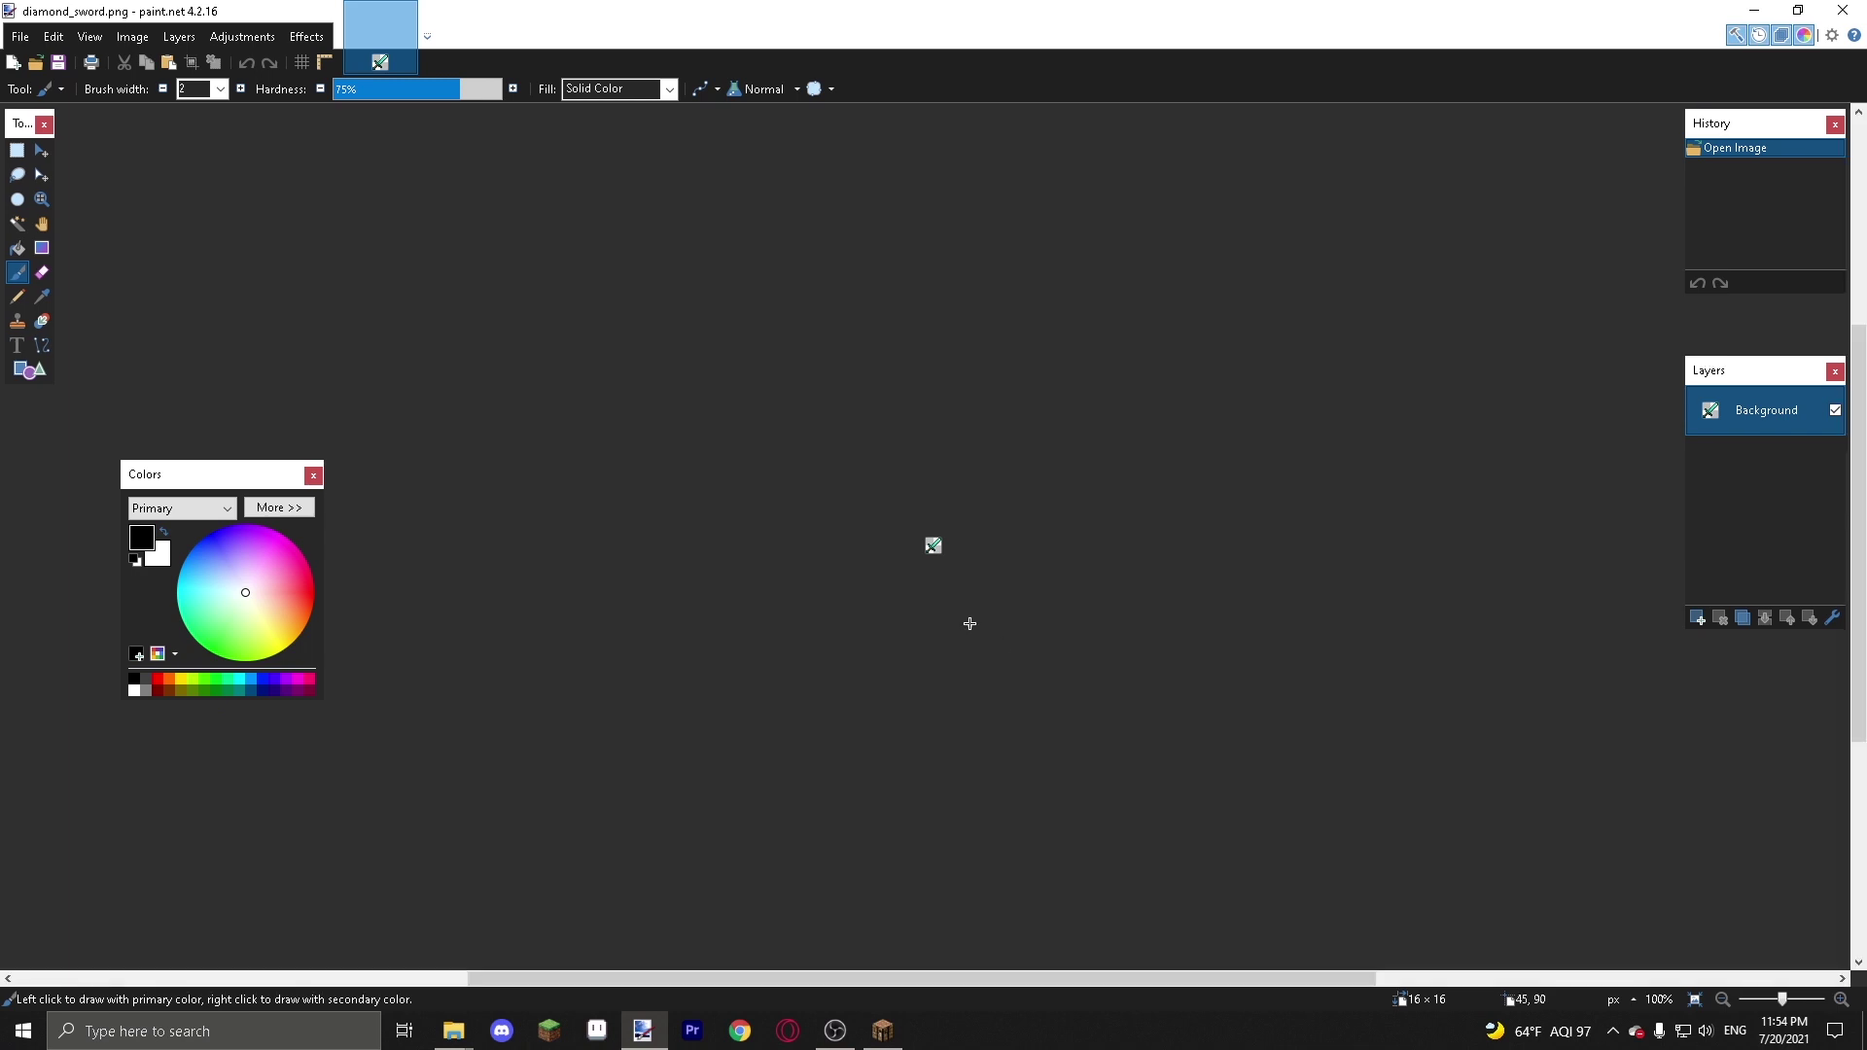
{"action": "scroll", "coordinate": [961, 585], "scroll_direction": "up", "scroll_amount": 8}
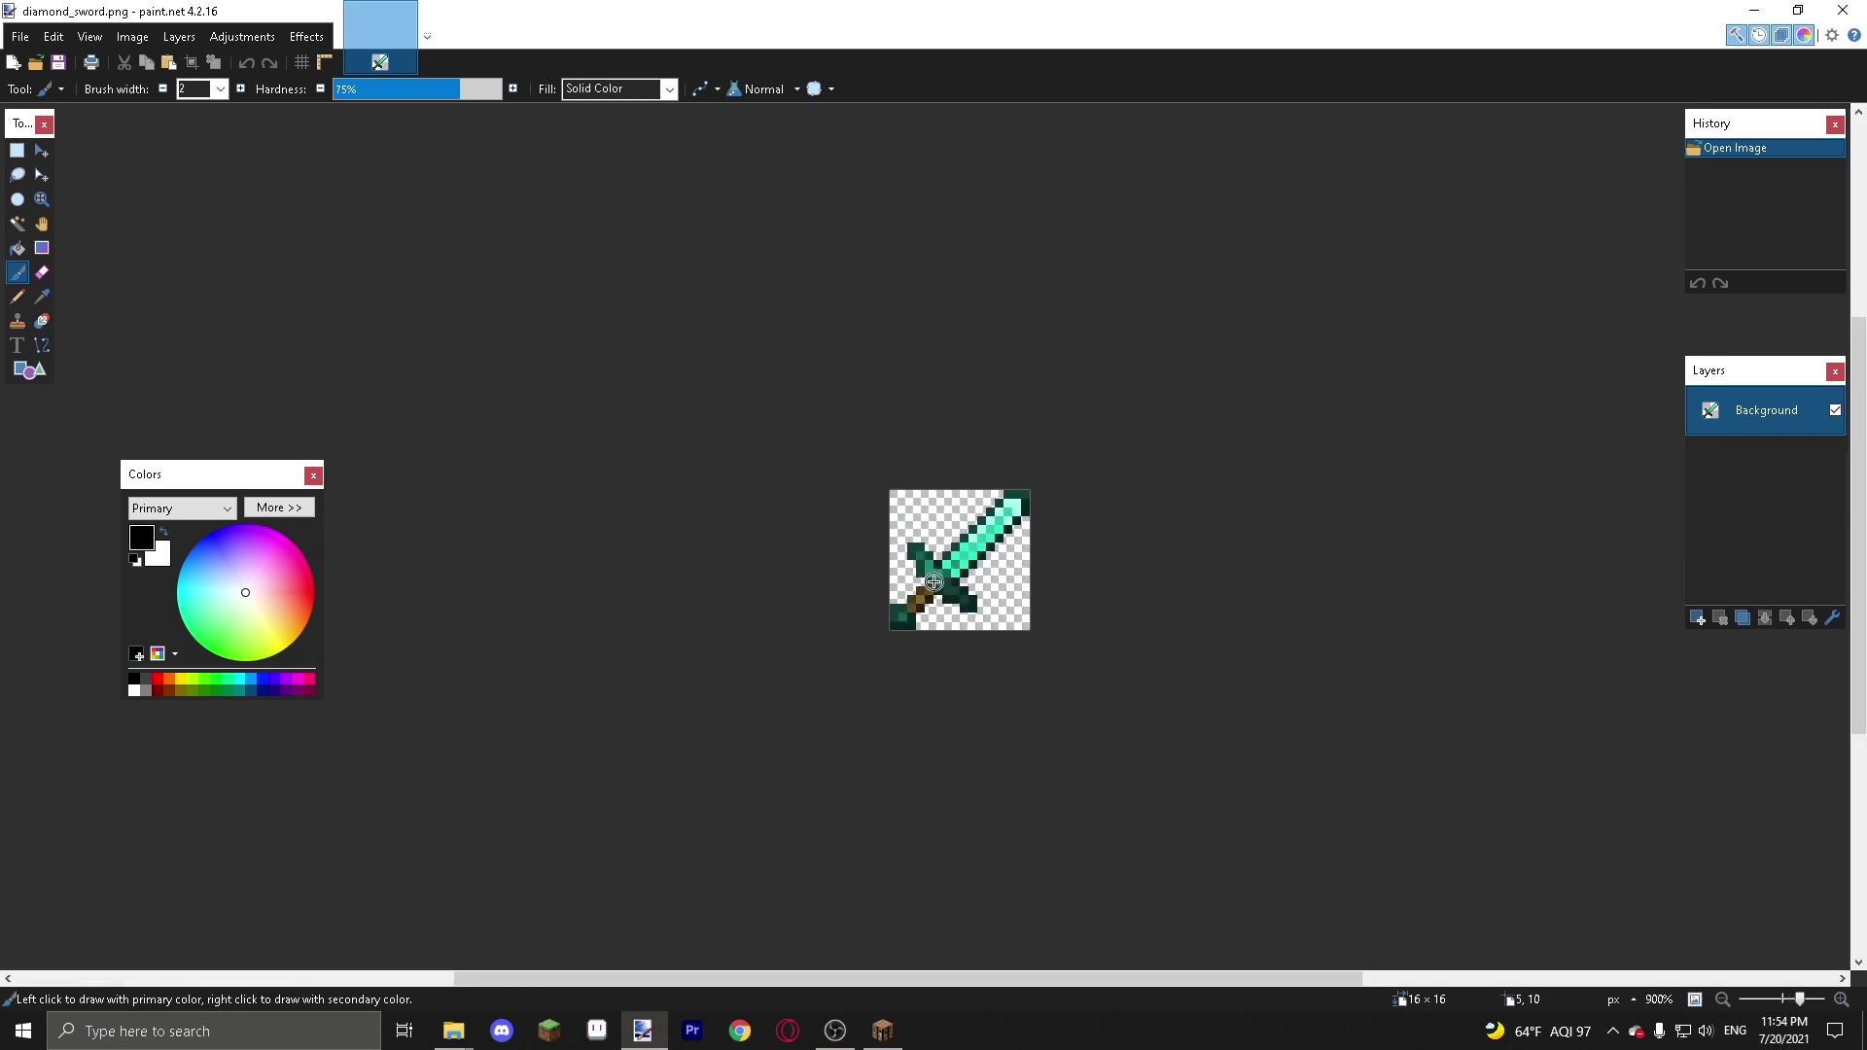
{"action": "scroll", "coordinate": [1025, 599], "scroll_direction": "up", "scroll_amount": 5}
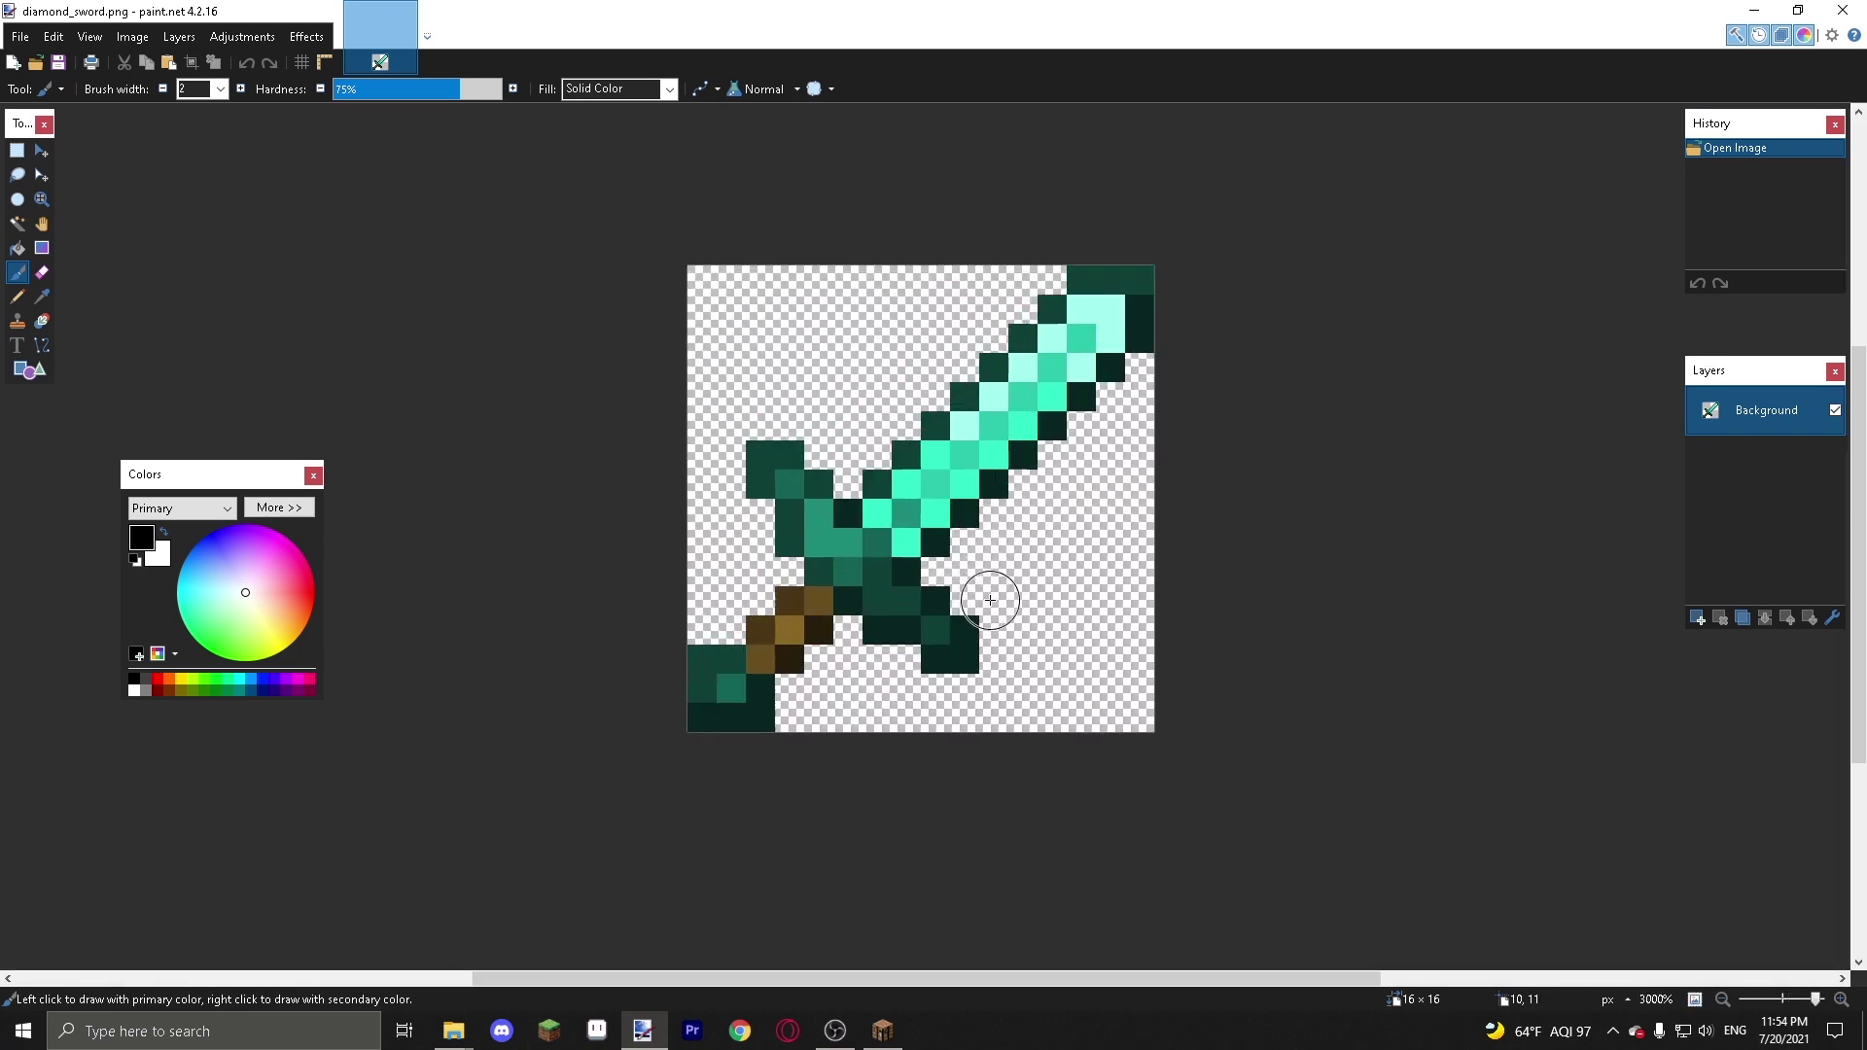
{"action": "scroll", "coordinate": [1021, 525], "scroll_direction": "up", "scroll_amount": 2}
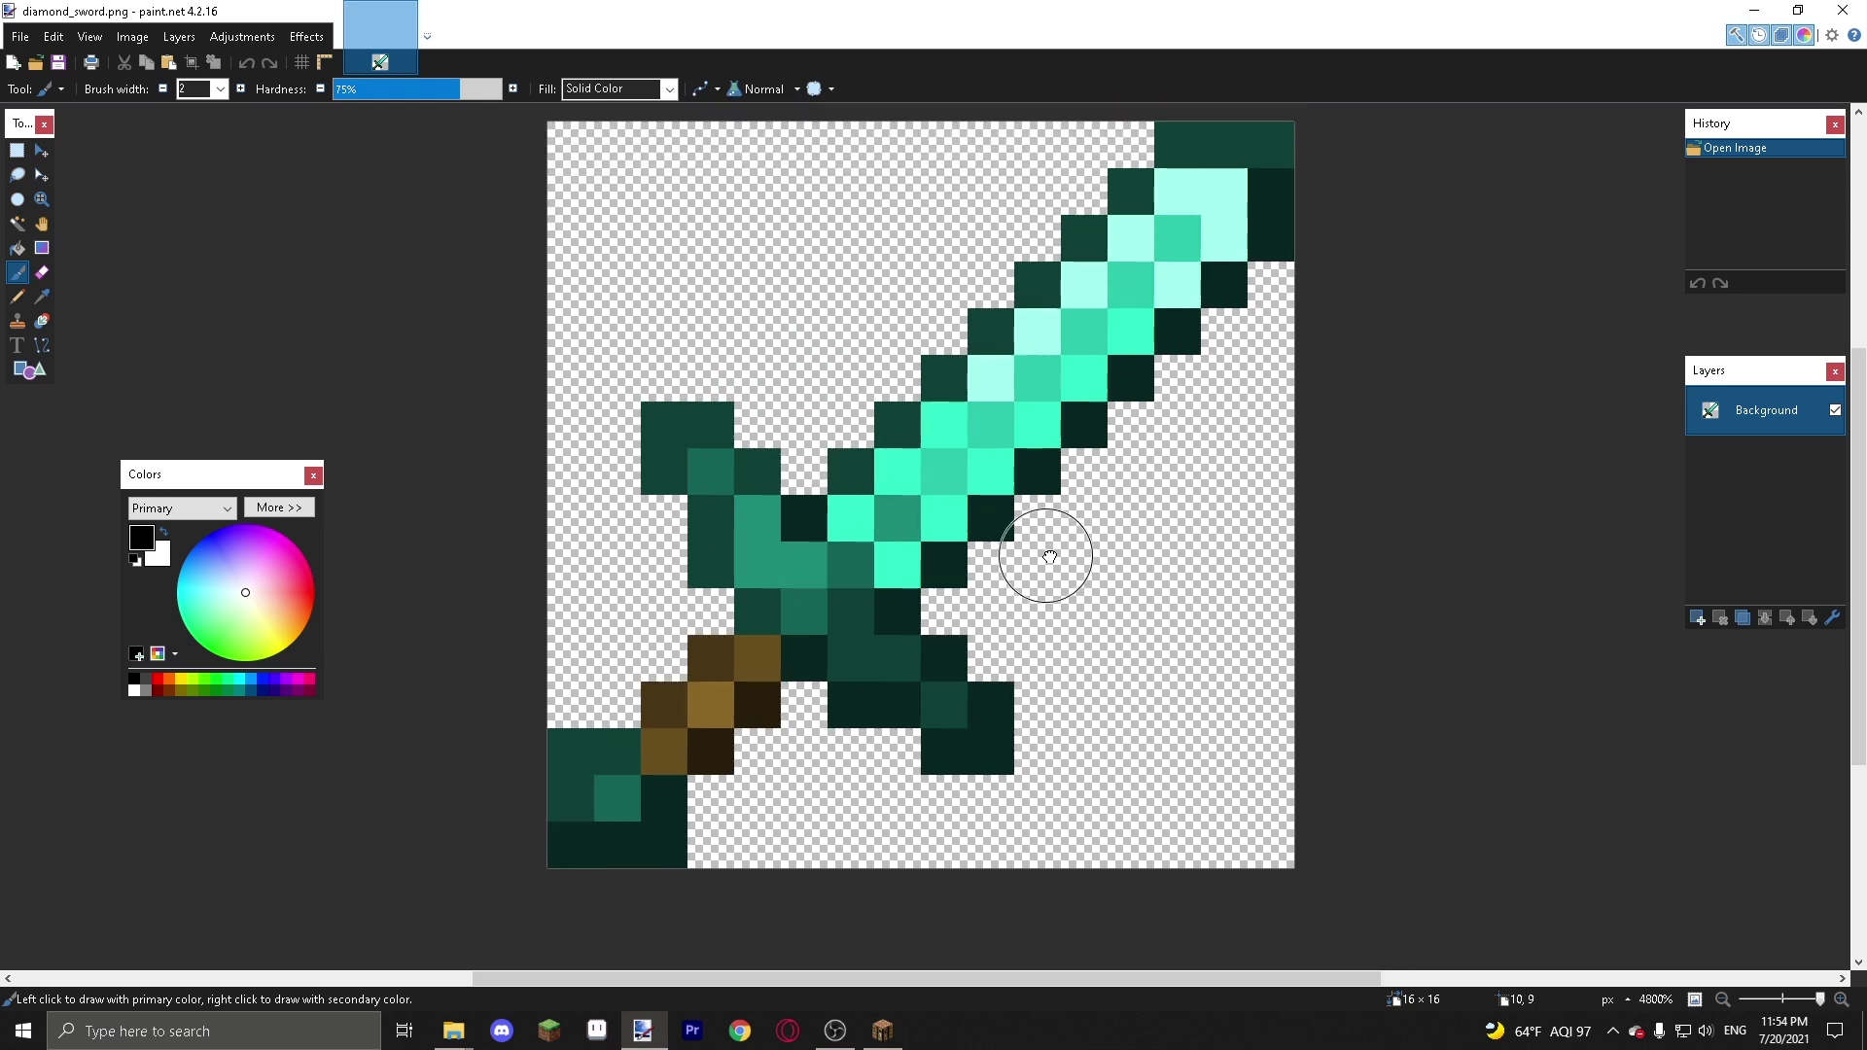
{"action": "scroll", "coordinate": [1098, 574], "scroll_direction": "up", "scroll_amount": 2}
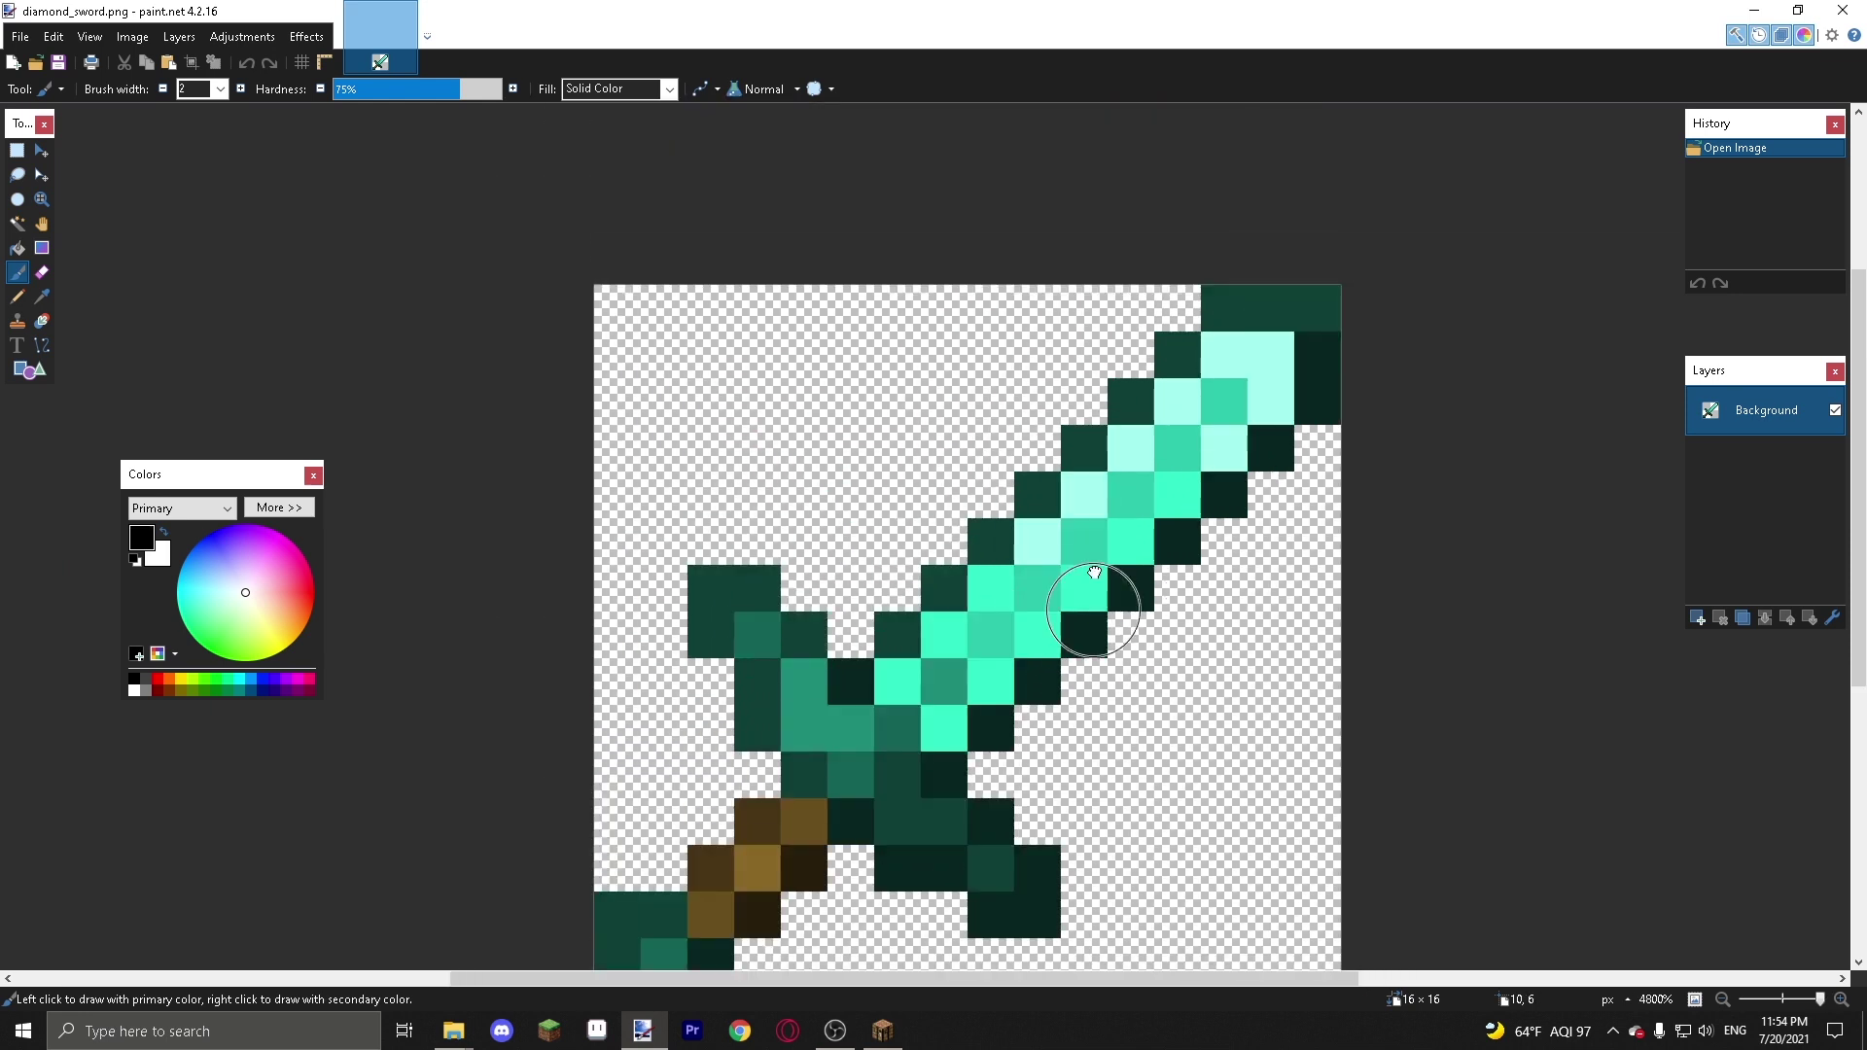
{"action": "scroll", "coordinate": [1105, 491], "scroll_direction": "down", "scroll_amount": 1}
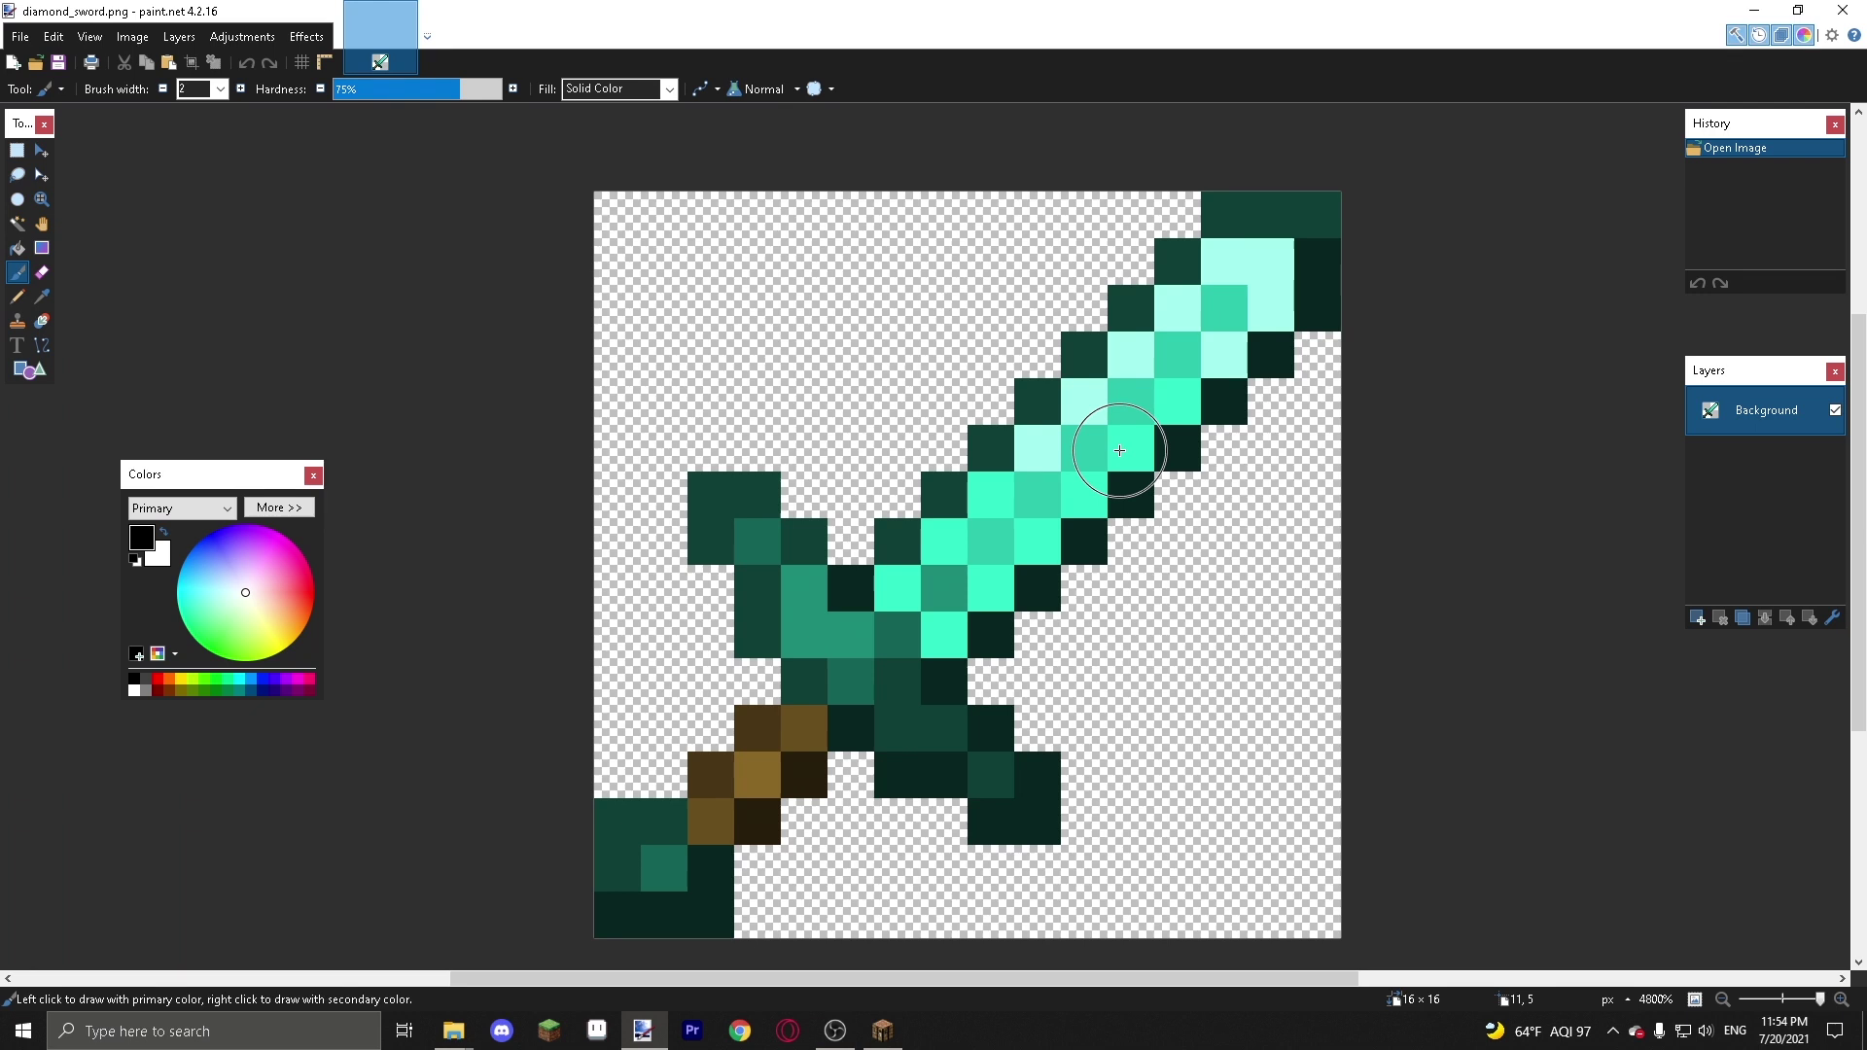
{"action": "scroll", "coordinate": [1128, 530], "scroll_direction": "up", "scroll_amount": 1}
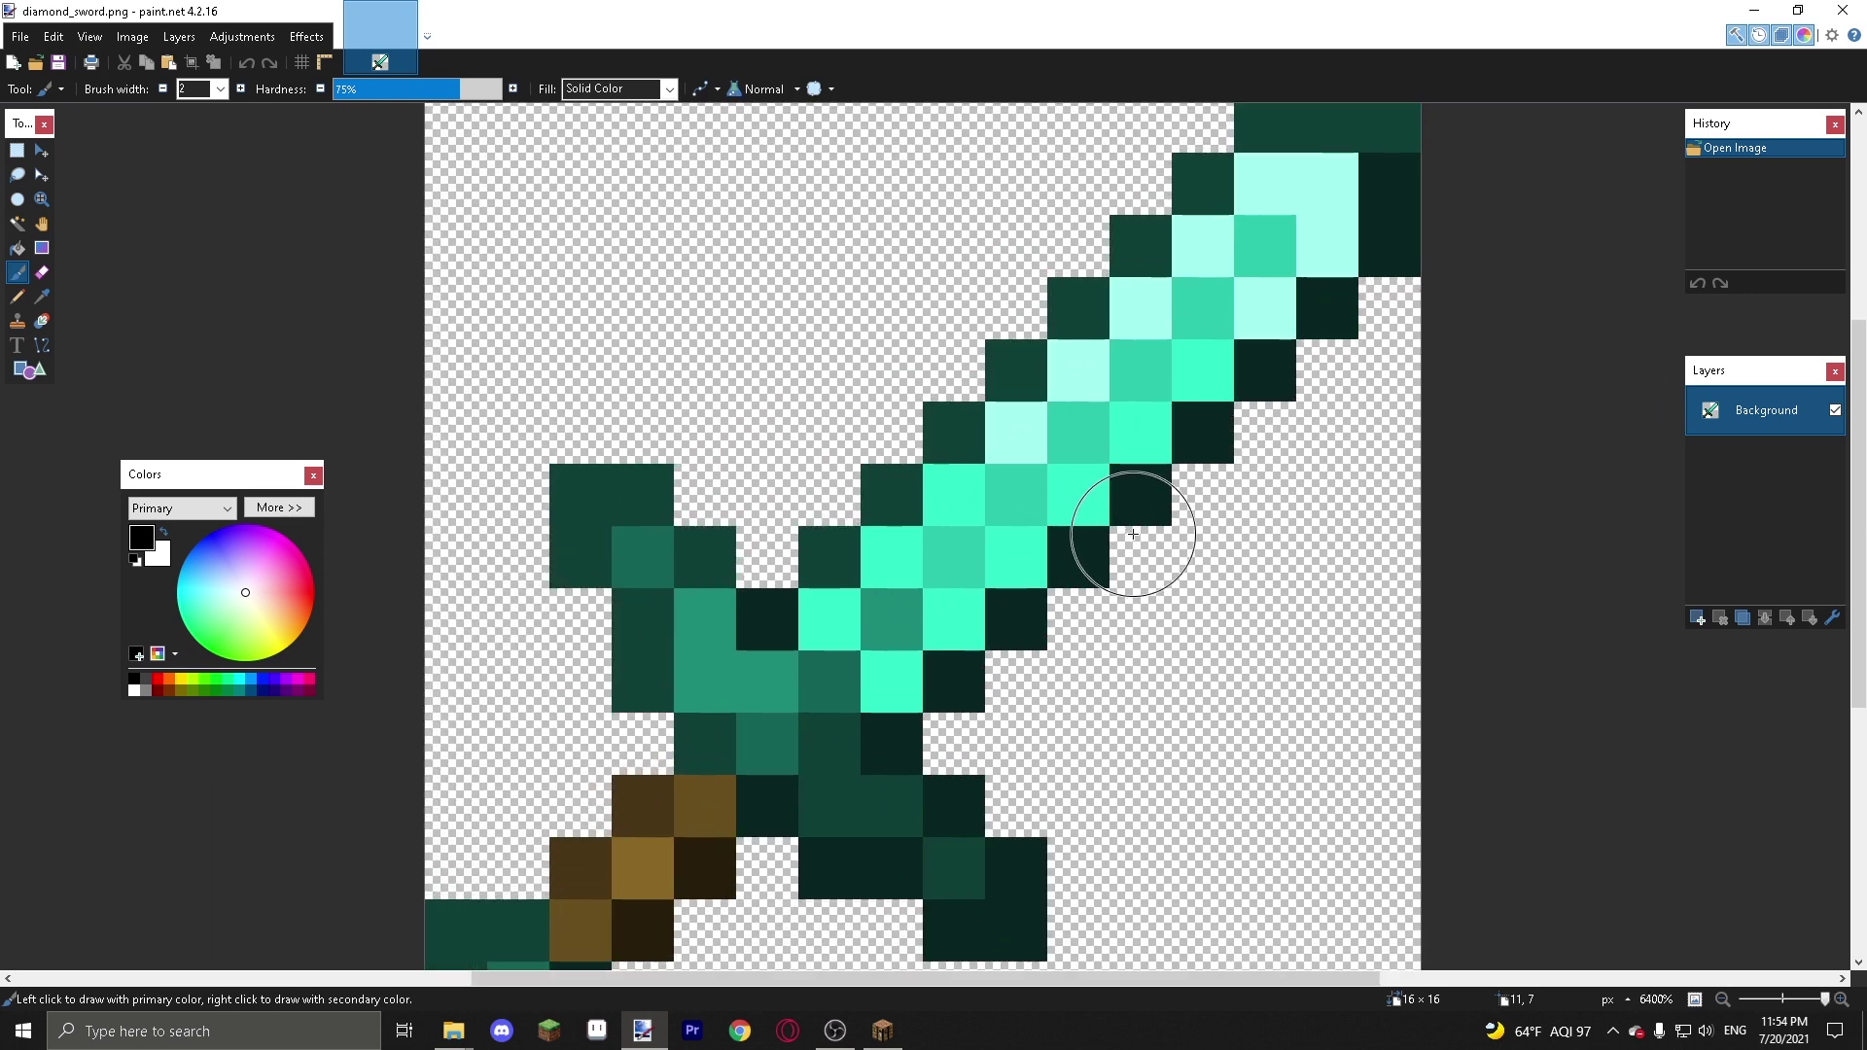
{"action": "scroll", "coordinate": [1065, 622], "scroll_direction": "down", "scroll_amount": 1}
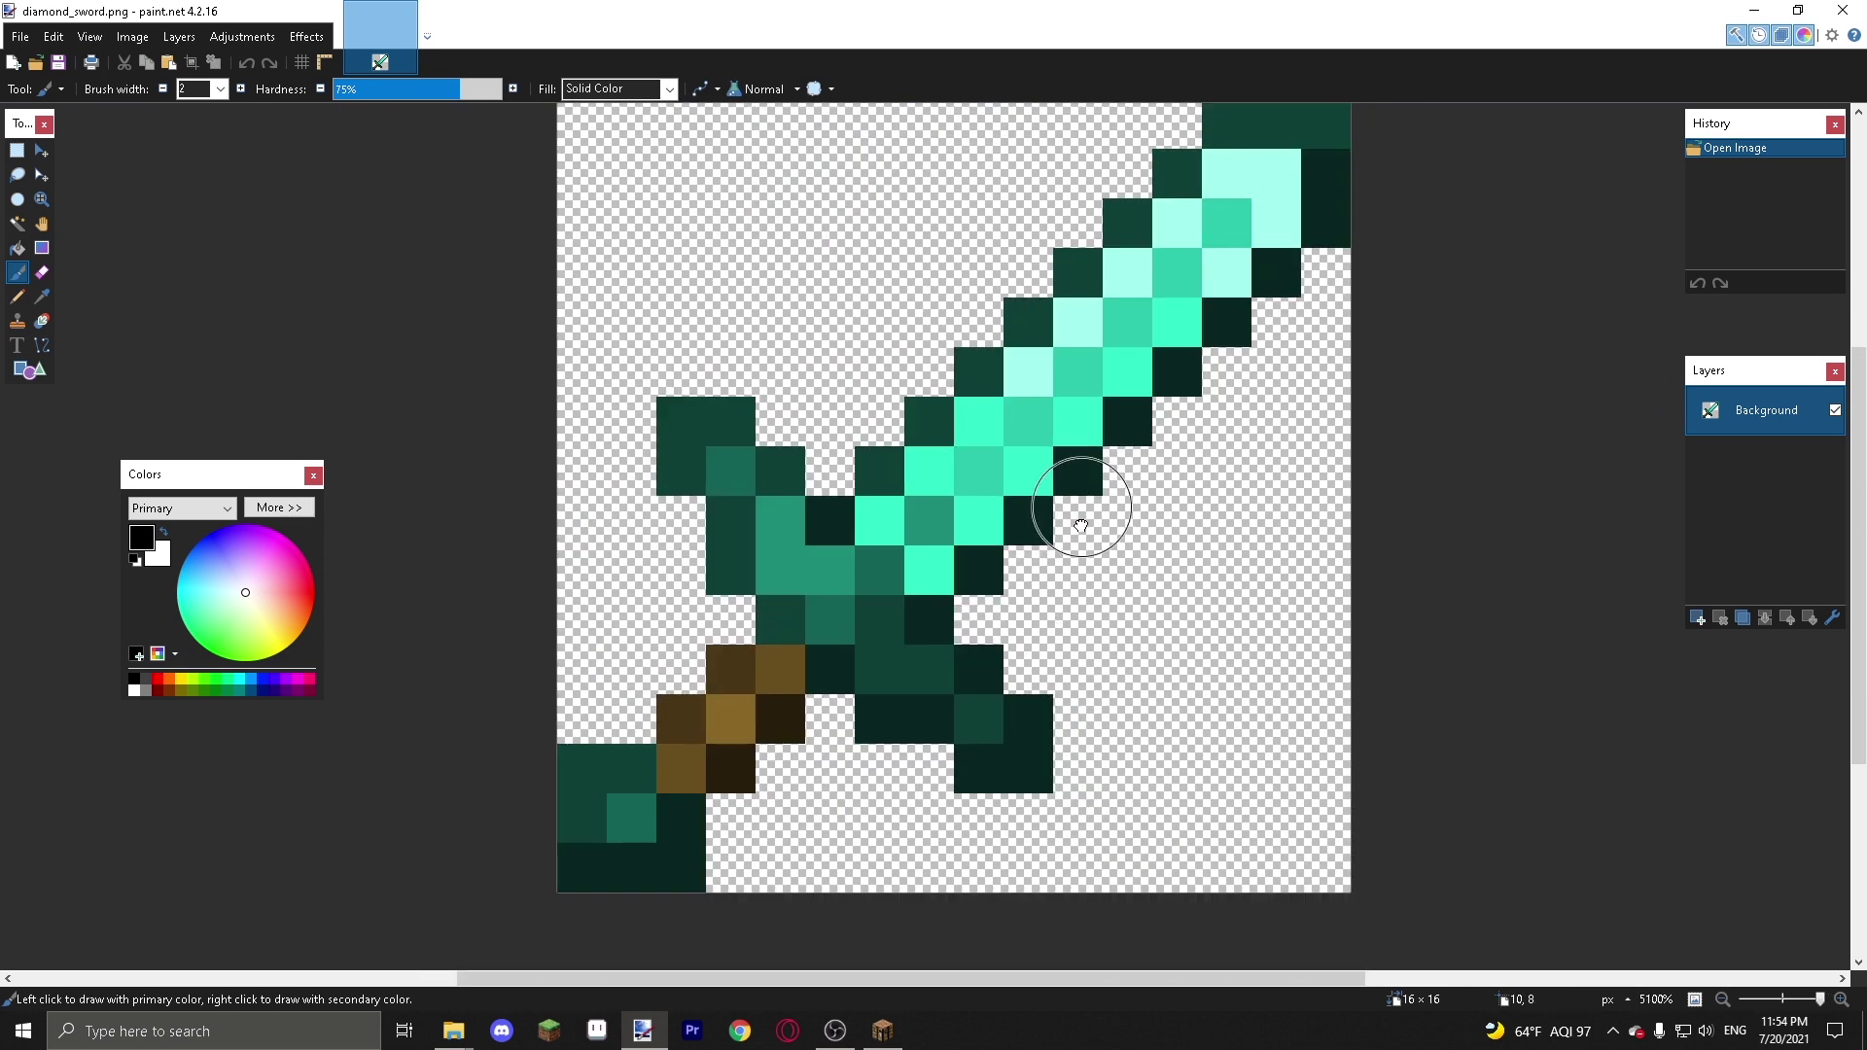
- Choose the Pencil tool with magenta as the paint colour
{"action": "left_click", "coordinate": [17, 296]}
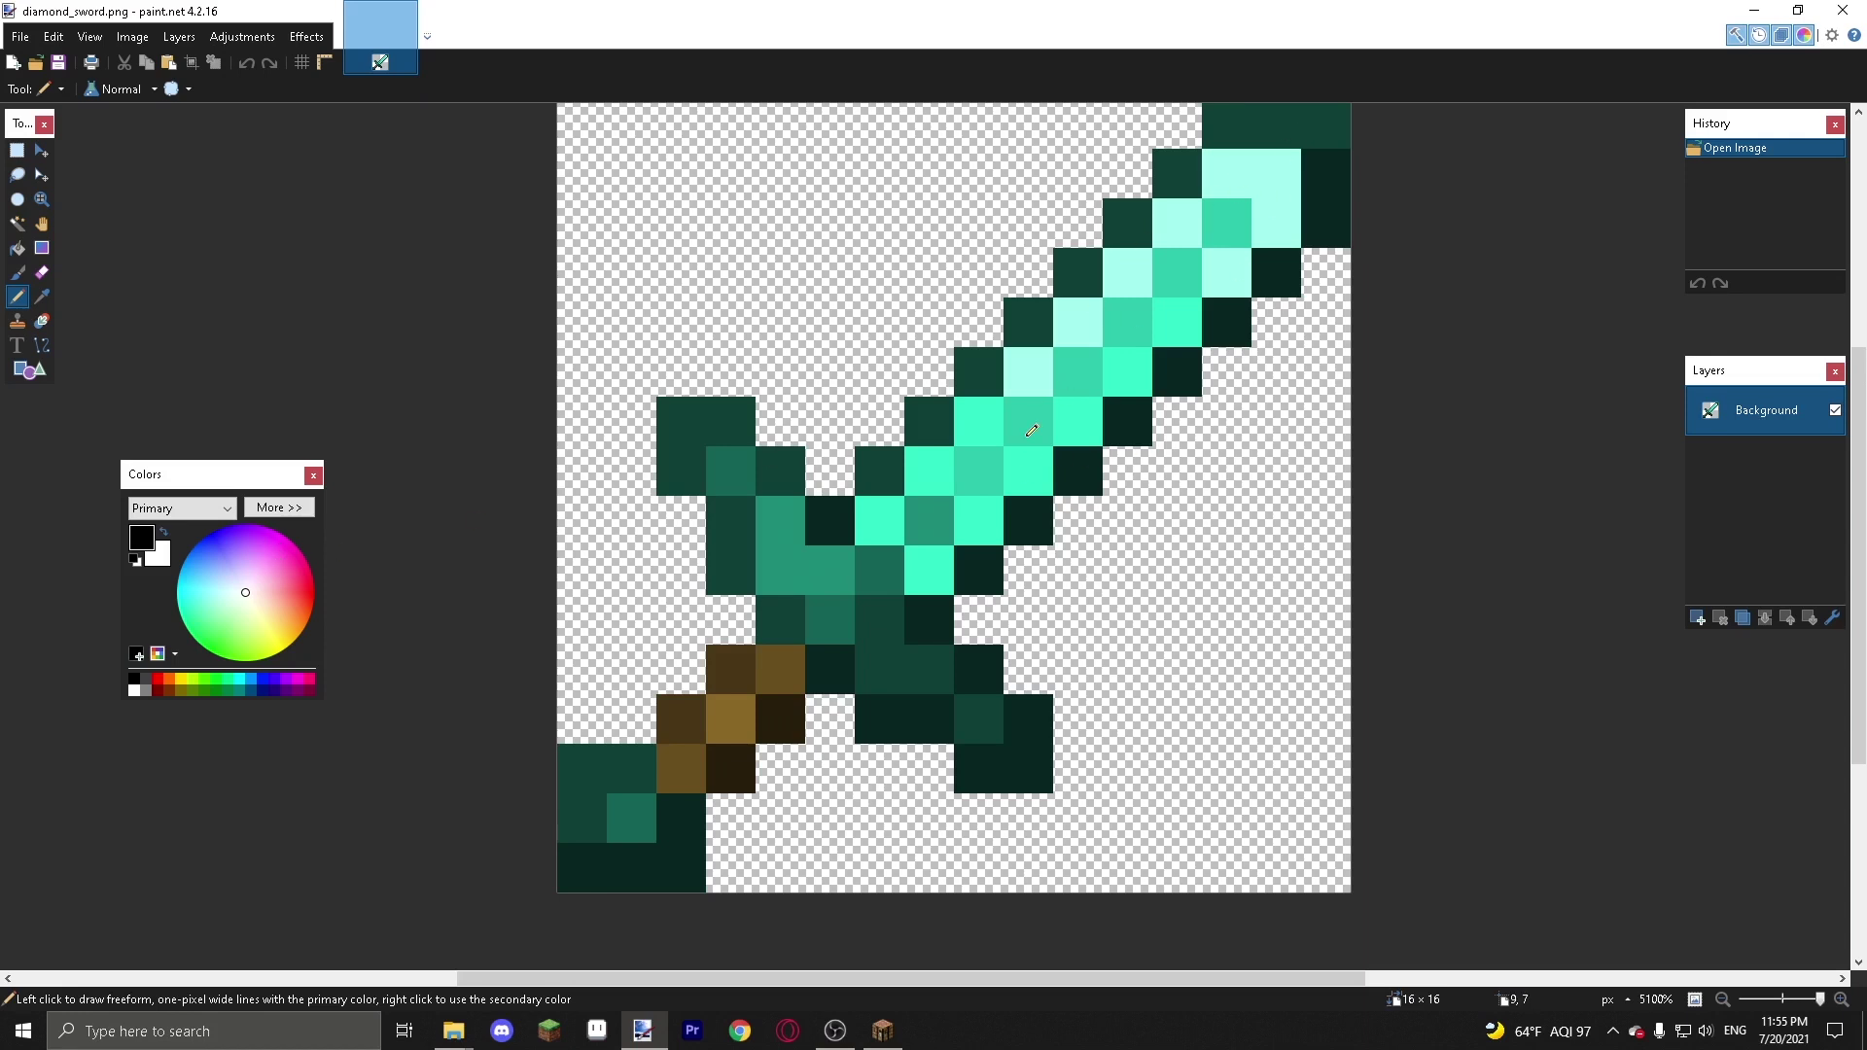
{"action": "left_click", "coordinate": [291, 553]}
{"action": "left_click_drag", "start_coordinate": [285, 552], "coordinate": [292, 554]}
- Paint six magenta pixels diagonally down the blade's centre toward the guard
{"action": "left_click", "coordinate": [1226, 222]}
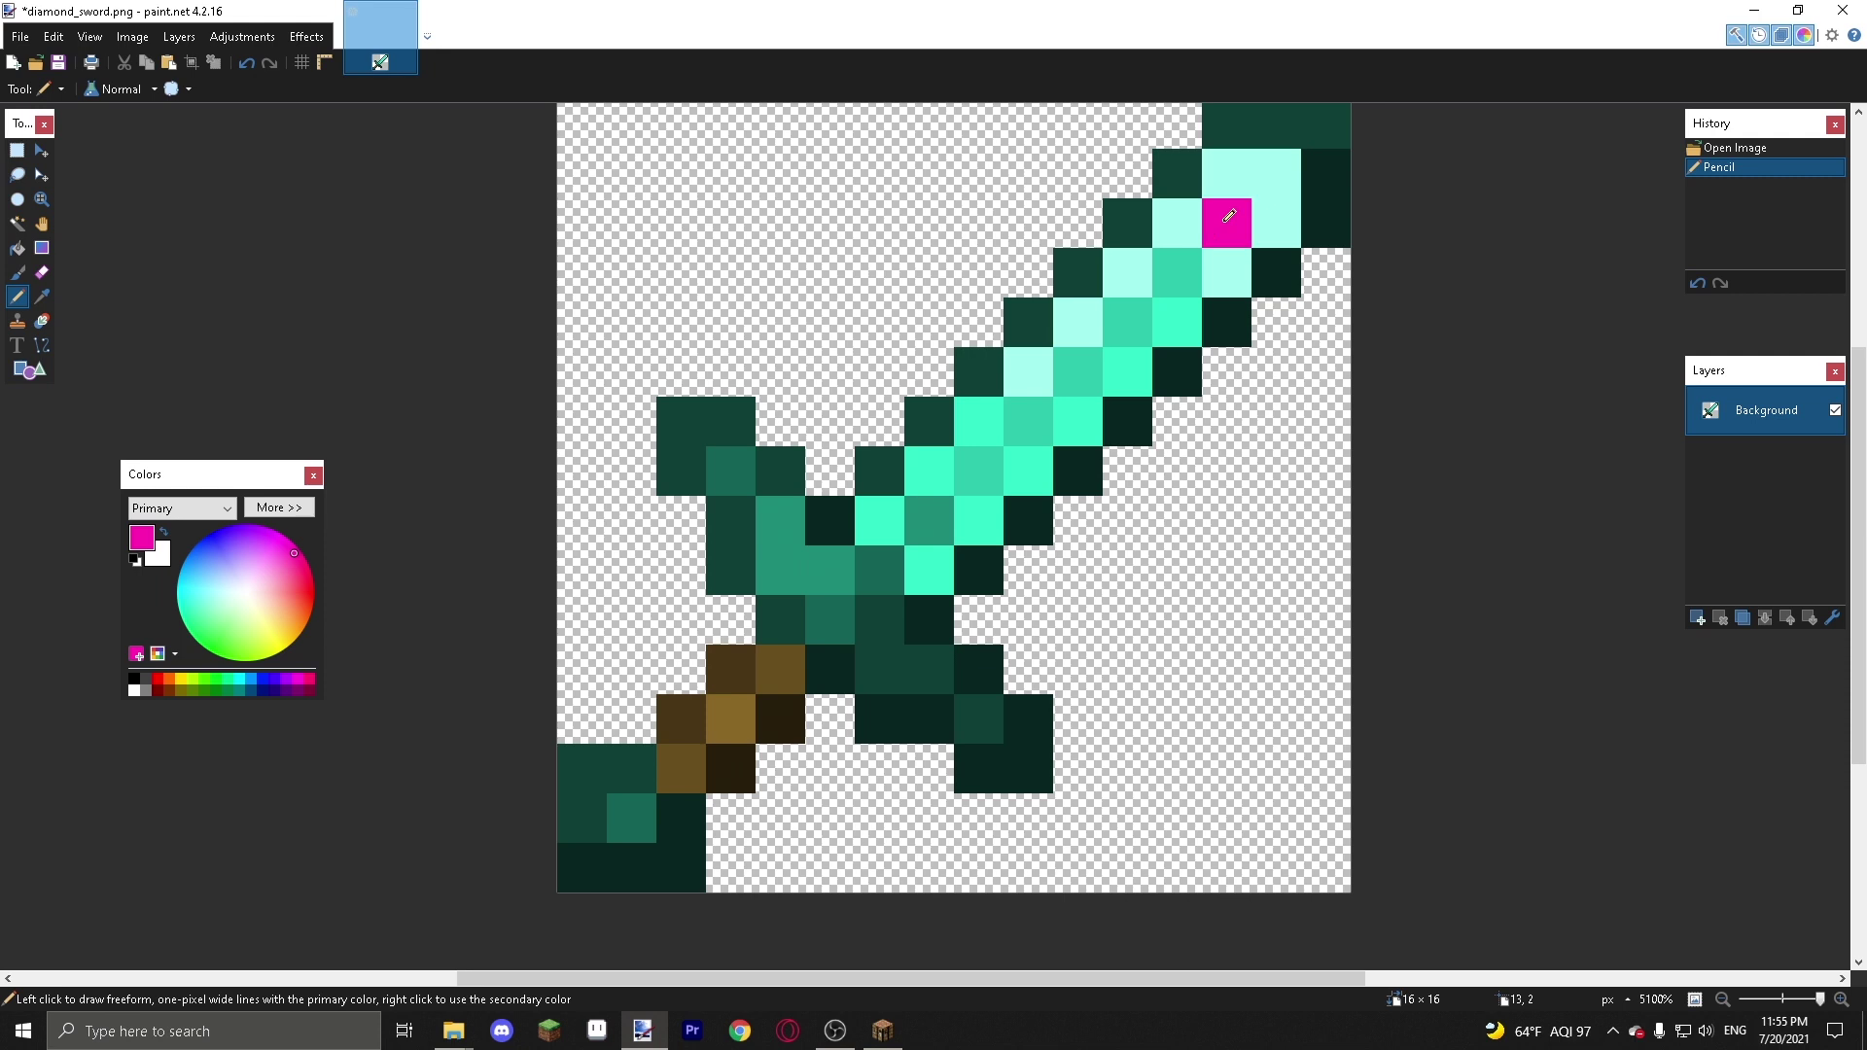
{"action": "left_click", "coordinate": [1176, 272]}
{"action": "left_click", "coordinate": [1128, 321]}
{"action": "left_click", "coordinate": [1079, 369]}
{"action": "left_click", "coordinate": [1026, 423]}
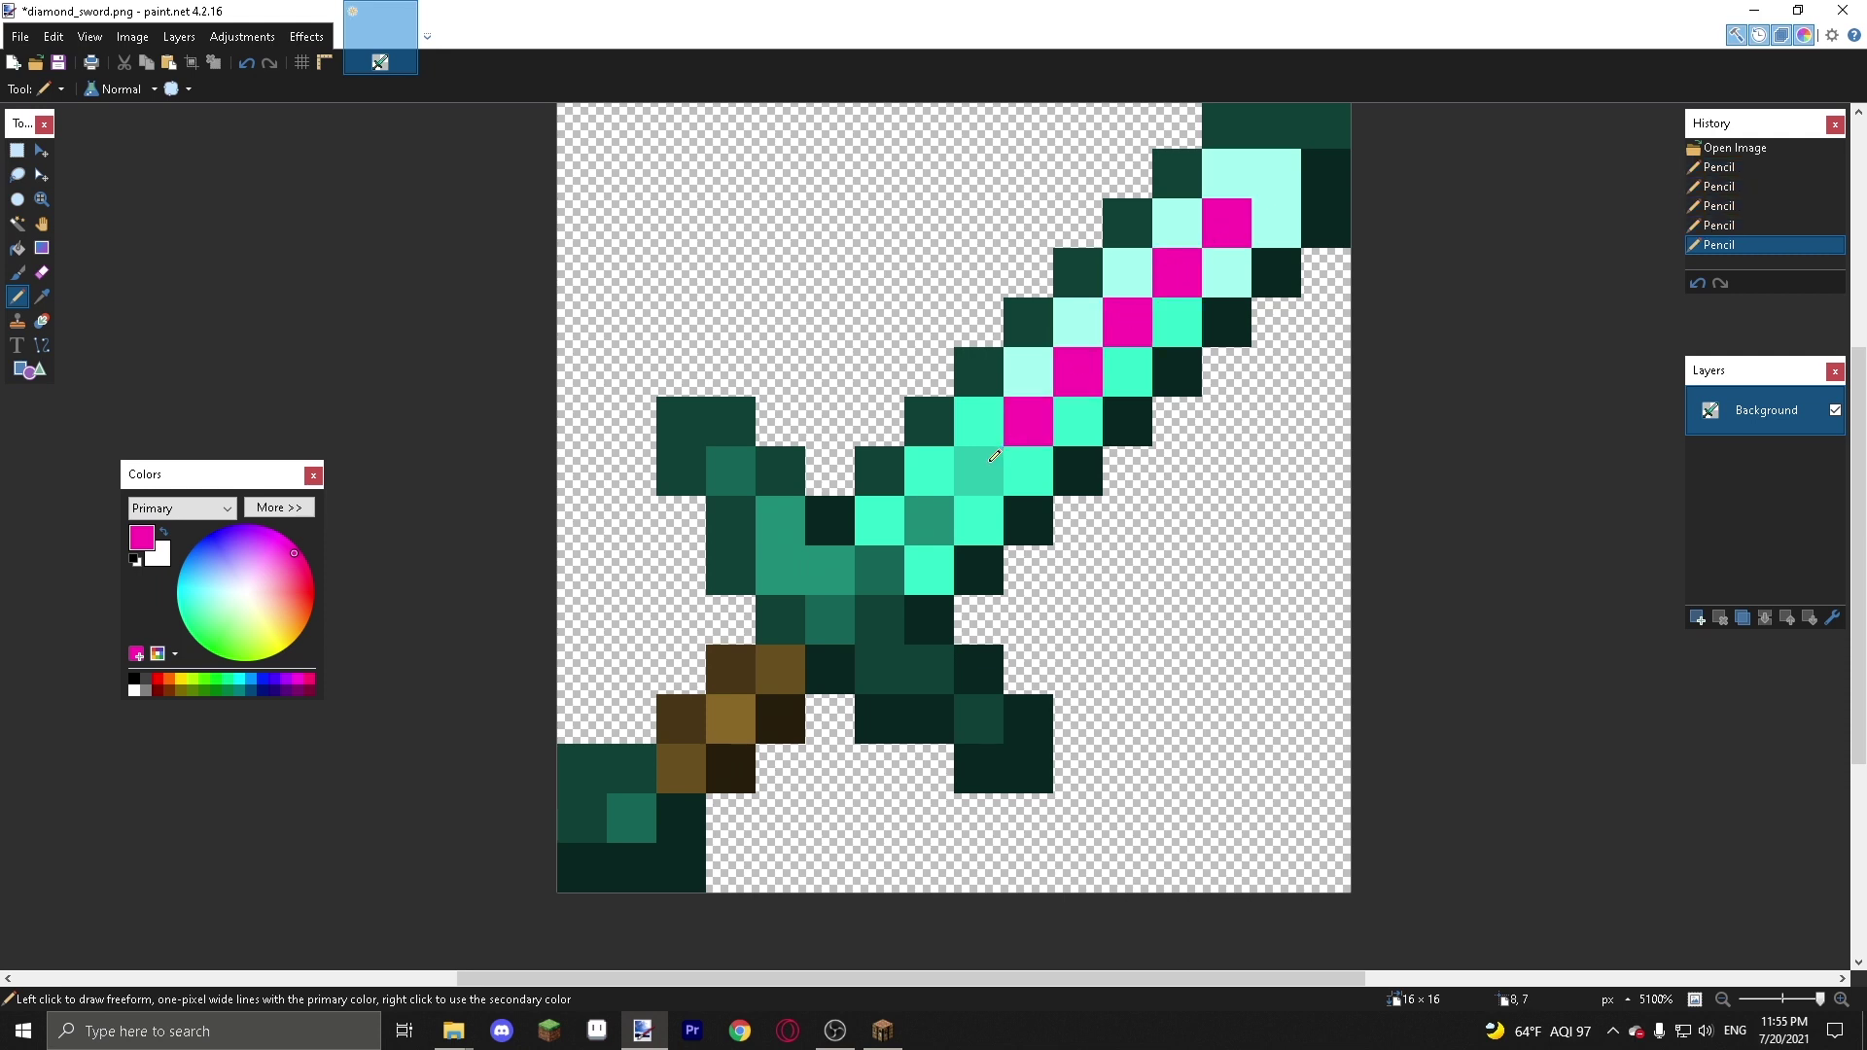
{"action": "left_click", "coordinate": [977, 471]}
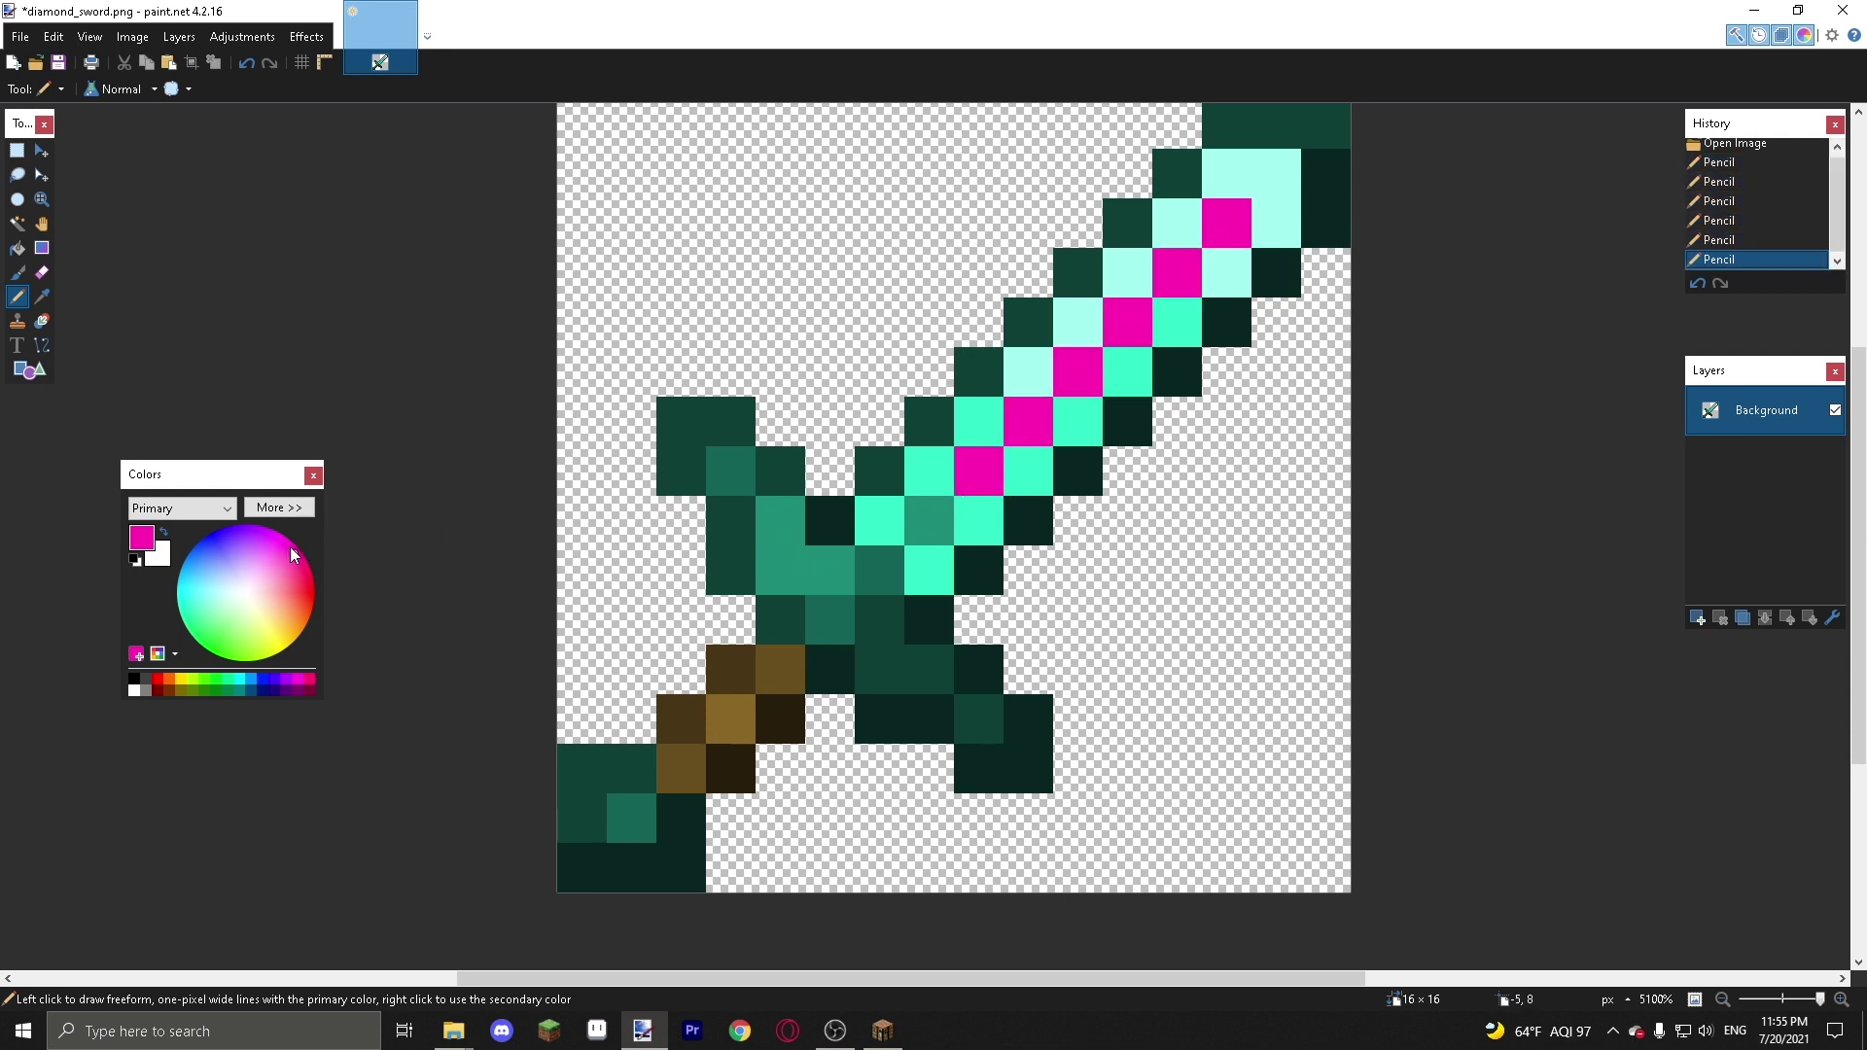
- Darken the magenta in the detailed colour controls and paint one blade pixel dark magenta
{"action": "left_click", "coordinate": [279, 507]}
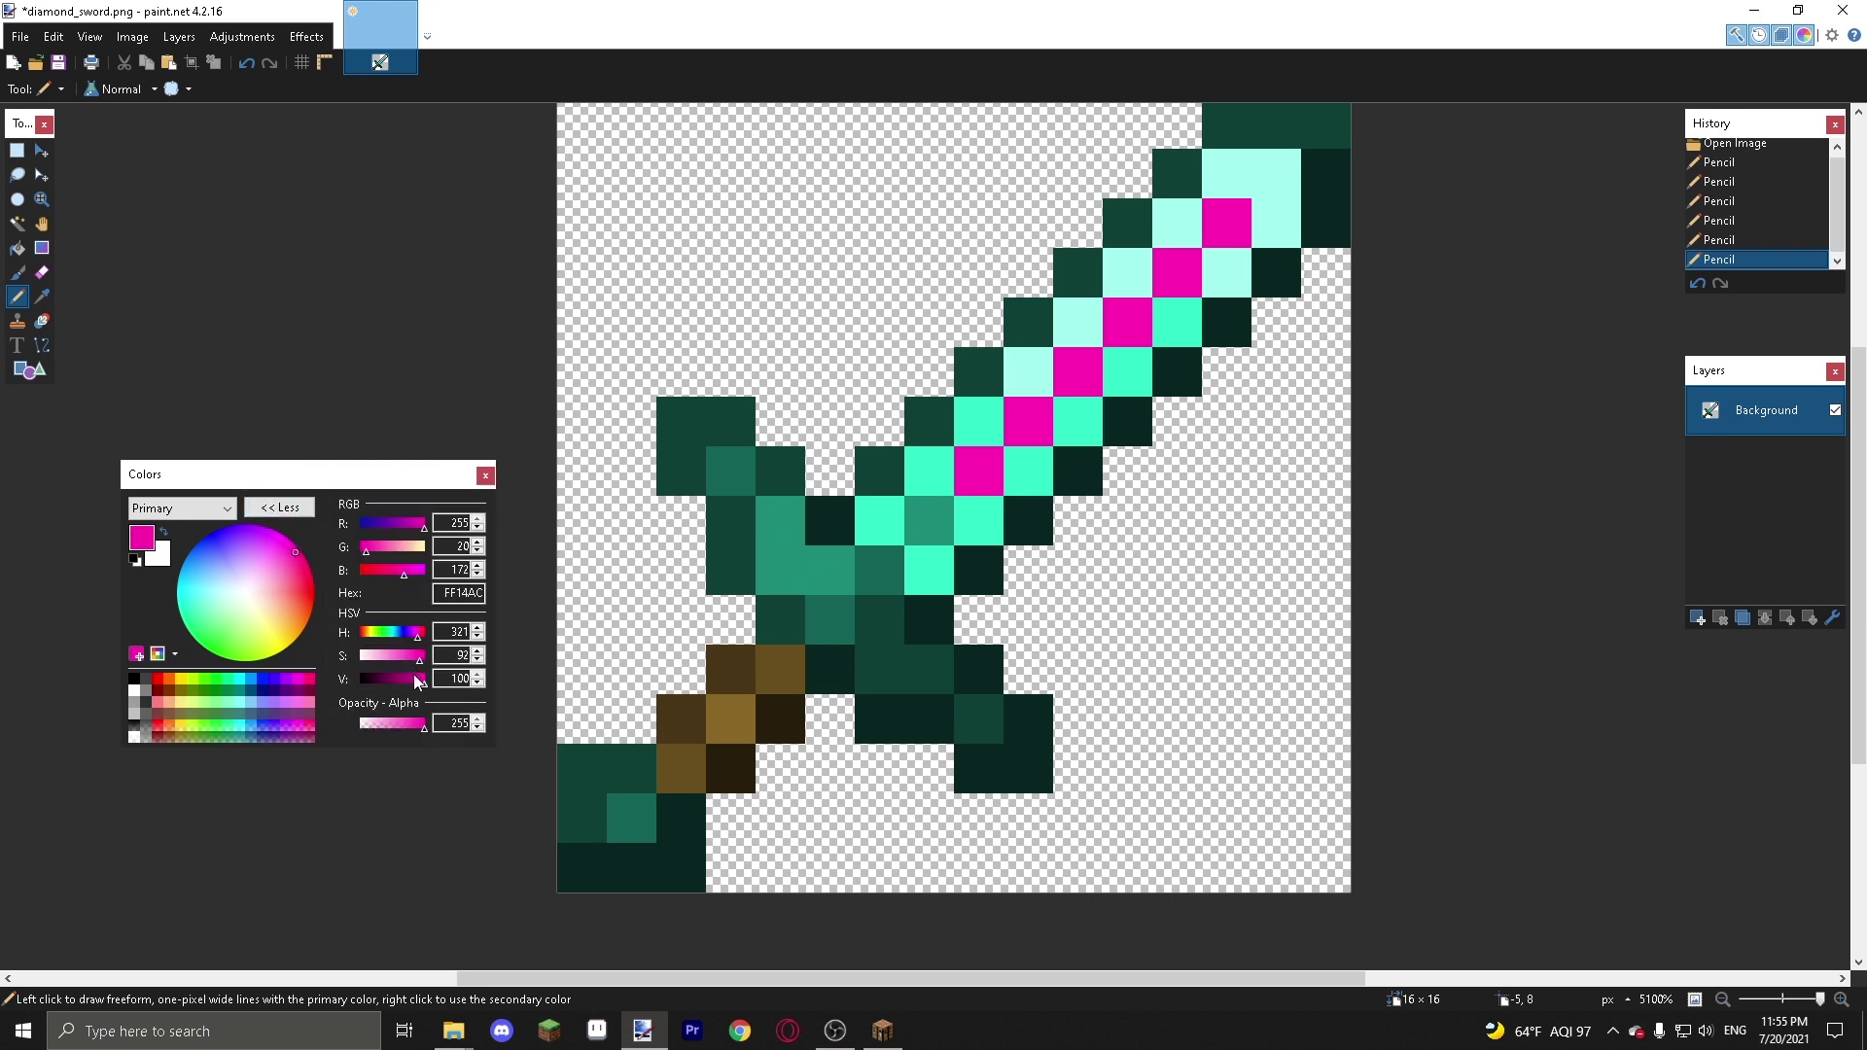
{"action": "left_click_drag", "start_coordinate": [421, 686], "coordinate": [410, 686]}
{"action": "left_click", "coordinate": [919, 525]}
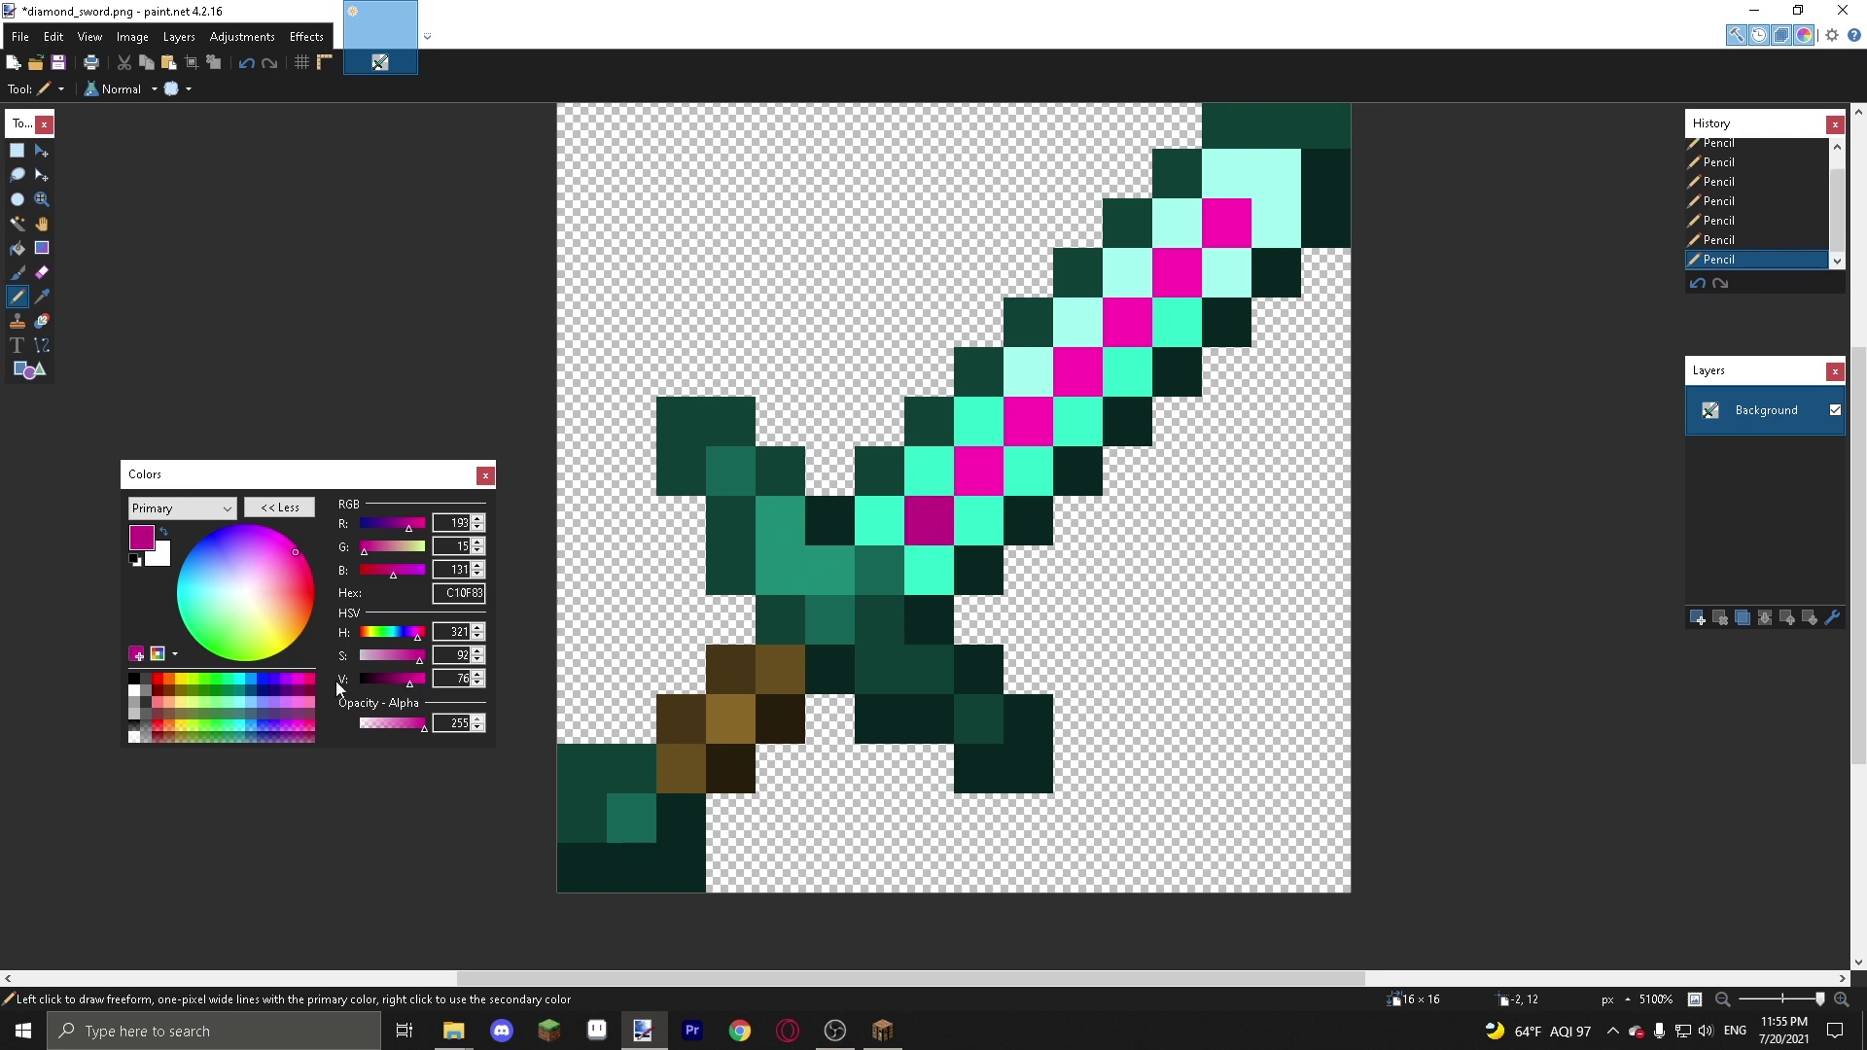
{"action": "mouse_move", "coordinate": [409, 683]}
{"action": "left_mouse_down"}
{"action": "mouse_move", "coordinate": [426, 686]}
{"action": "mouse_move", "coordinate": [396, 661]}
{"action": "left_mouse_up"}
{"action": "left_click", "coordinate": [928, 573]}
{"action": "key", "text": "ctrl+z"}
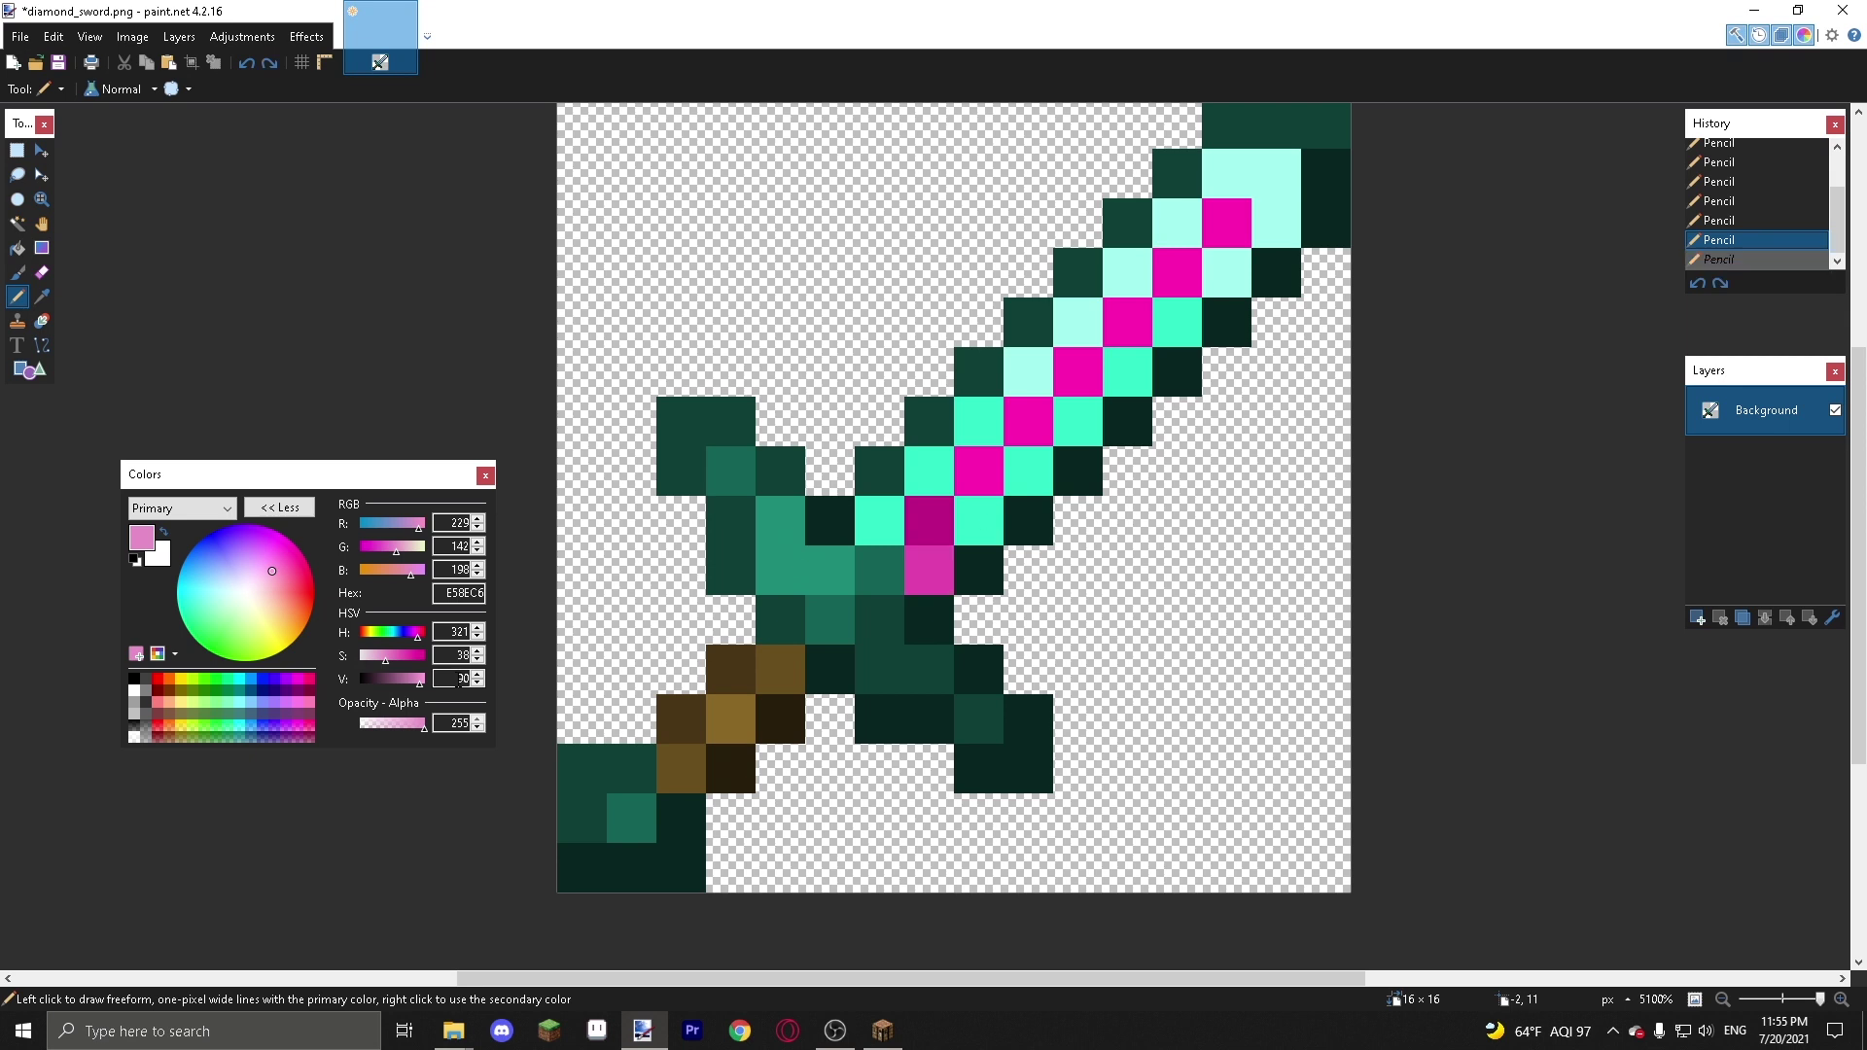
- Paint the blade's cyan pixels a softer pink, with a lighter pink tip
{"action": "left_click", "coordinate": [928, 570]}
{"action": "mouse_move", "coordinate": [967, 533]}
{"action": "left_mouse_down"}
{"action": "mouse_move", "coordinate": [933, 419]}
{"action": "mouse_move", "coordinate": [1075, 312]}
{"action": "mouse_move", "coordinate": [1178, 321]}
{"action": "mouse_move", "coordinate": [1176, 223]}
{"action": "mouse_move", "coordinate": [1282, 195]}
{"action": "left_mouse_up"}
{"action": "left_click", "coordinate": [389, 655]}
{"action": "left_click", "coordinate": [1128, 272]}
{"action": "key", "text": "ctrl+z"}
{"action": "left_click", "coordinate": [380, 655]}
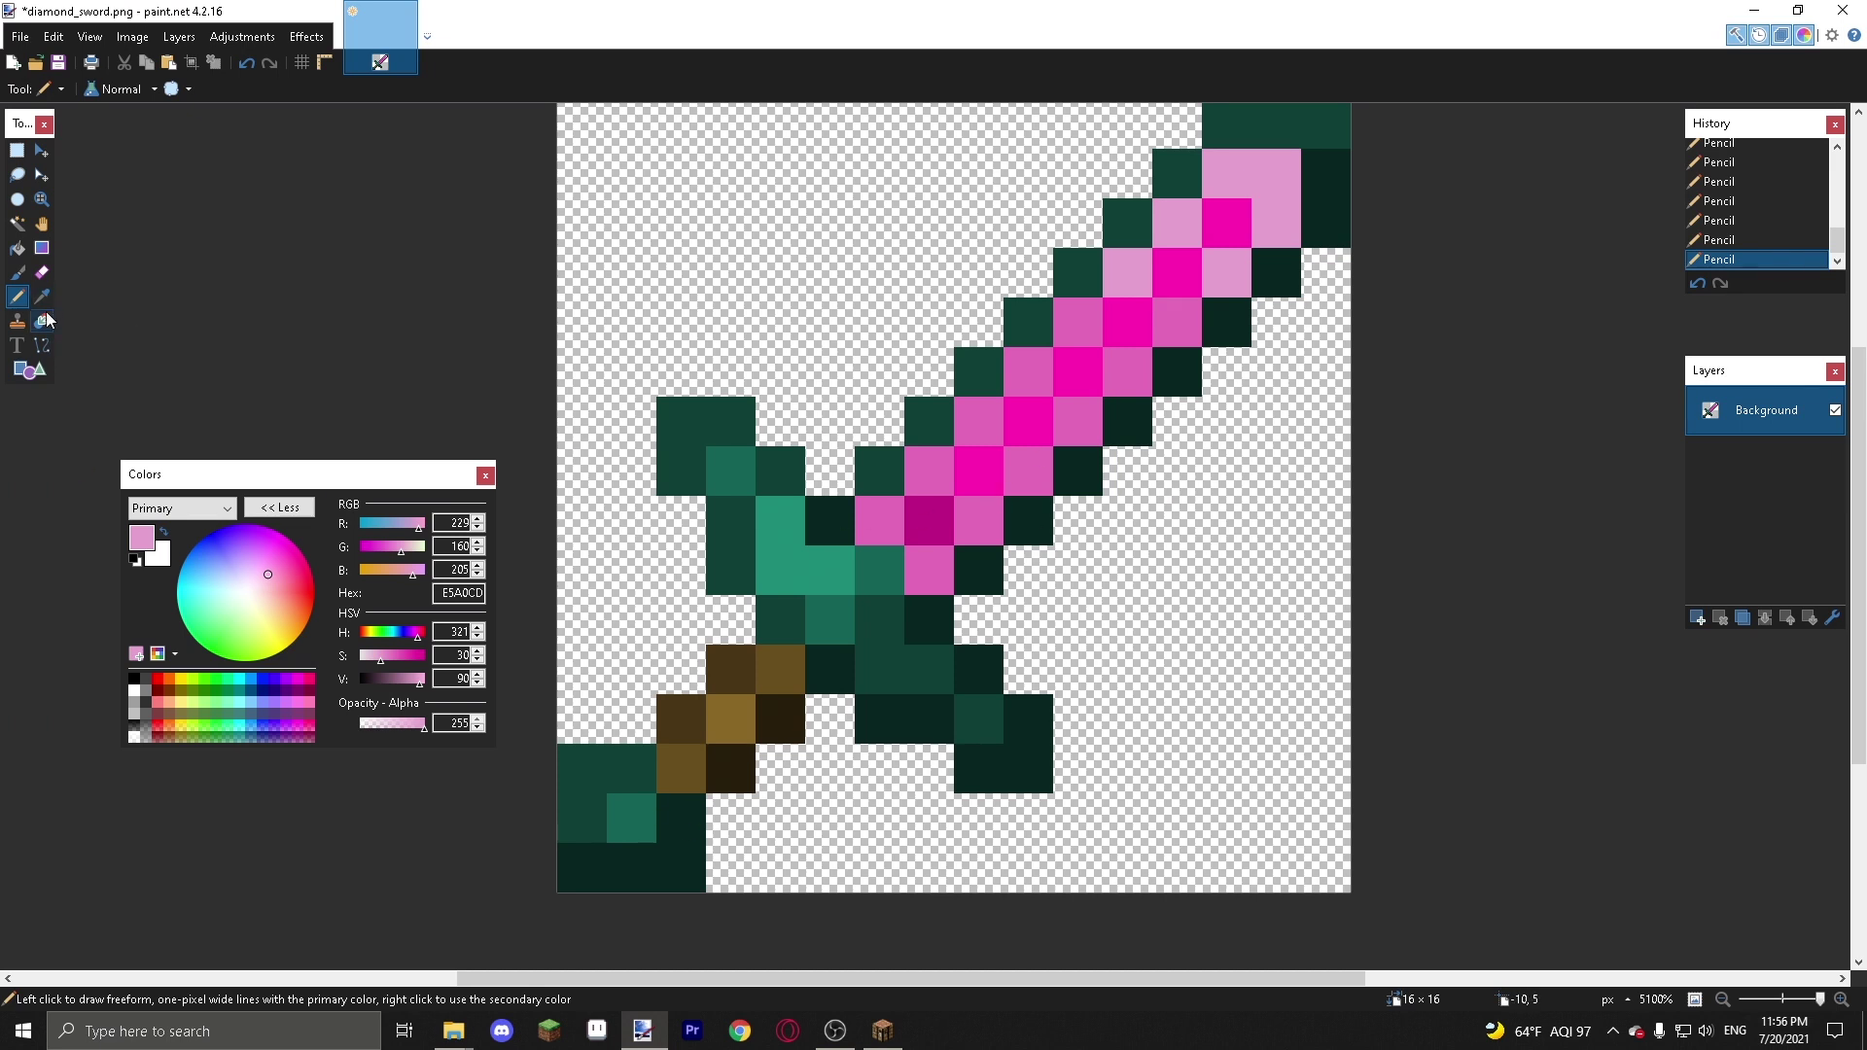
- Sample dark magenta from the blade, then paint the pommel pixel and the blade's top and left edges
{"action": "key", "text": "k"}
{"action": "left_click", "coordinate": [929, 520]}
{"action": "left_click", "coordinate": [632, 817]}
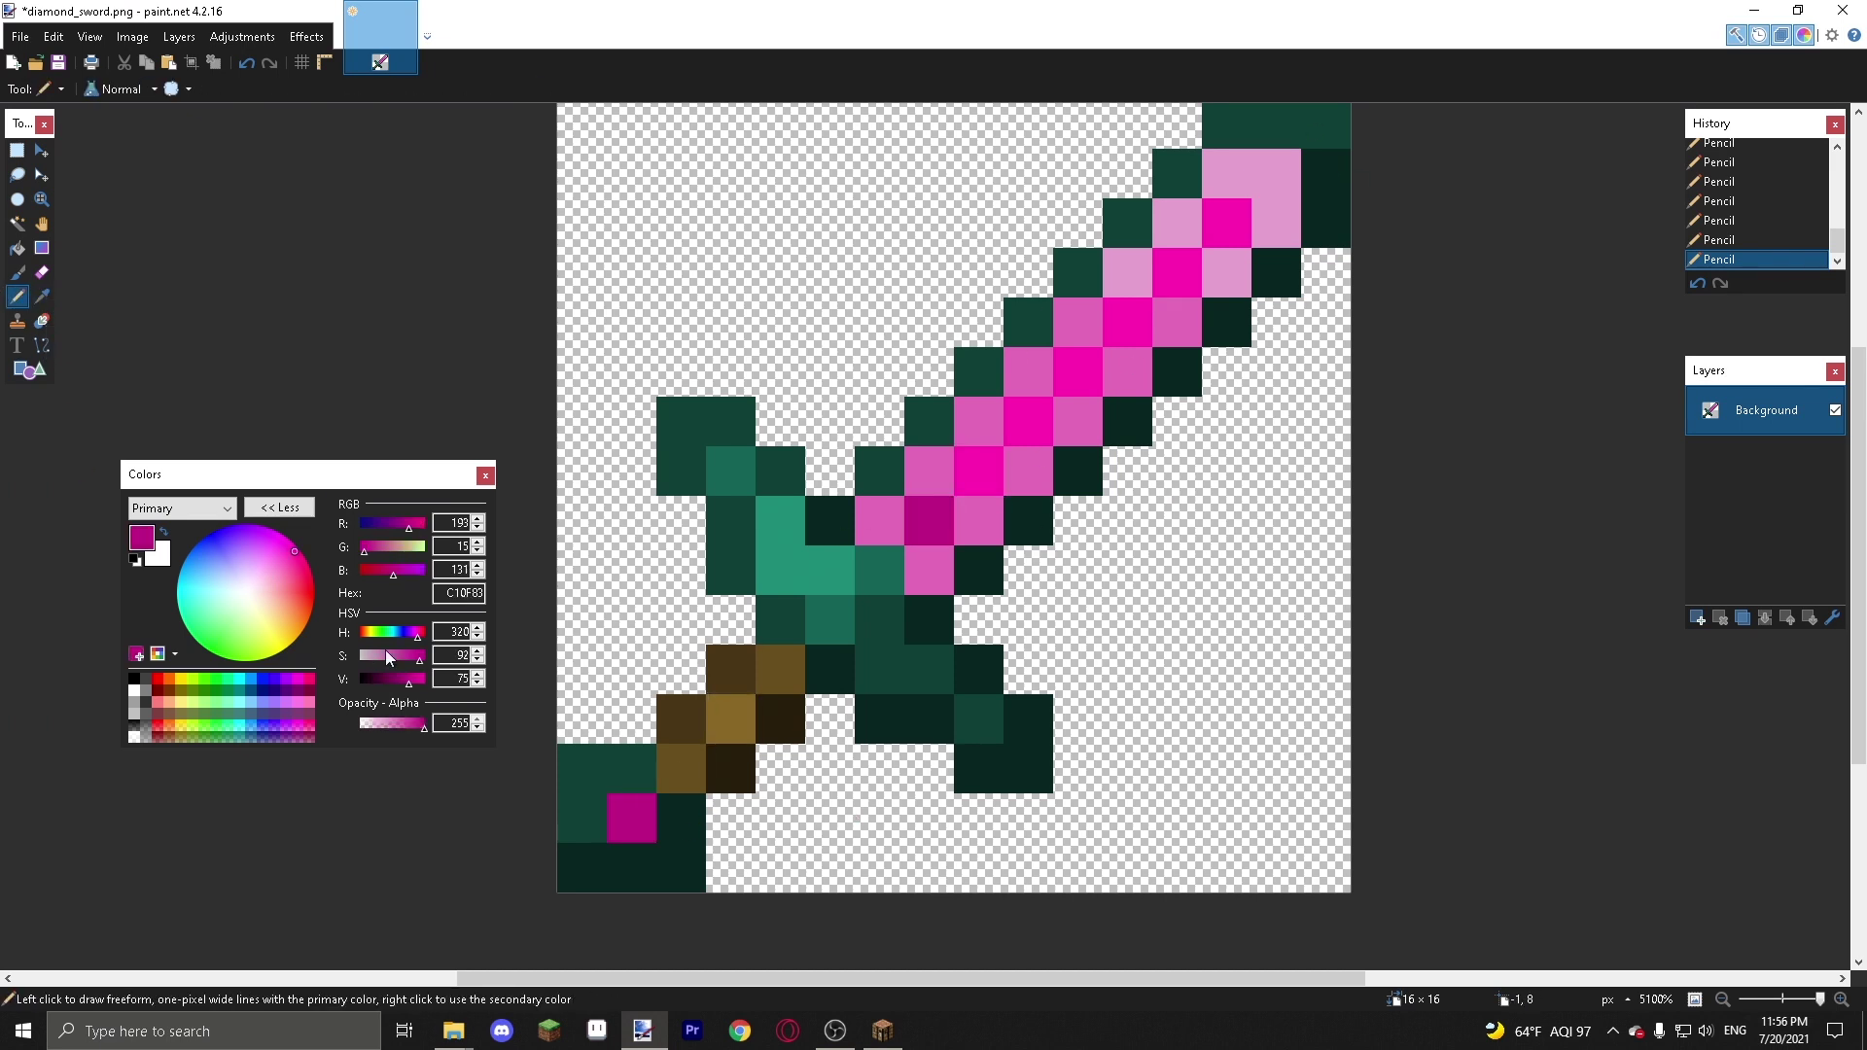
{"action": "mouse_move", "coordinate": [1347, 212]}
{"action": "left_mouse_down"}
{"action": "mouse_move", "coordinate": [1355, 146]}
{"action": "mouse_move", "coordinate": [1075, 259]}
{"action": "mouse_move", "coordinate": [879, 470]}
{"action": "left_mouse_up"}
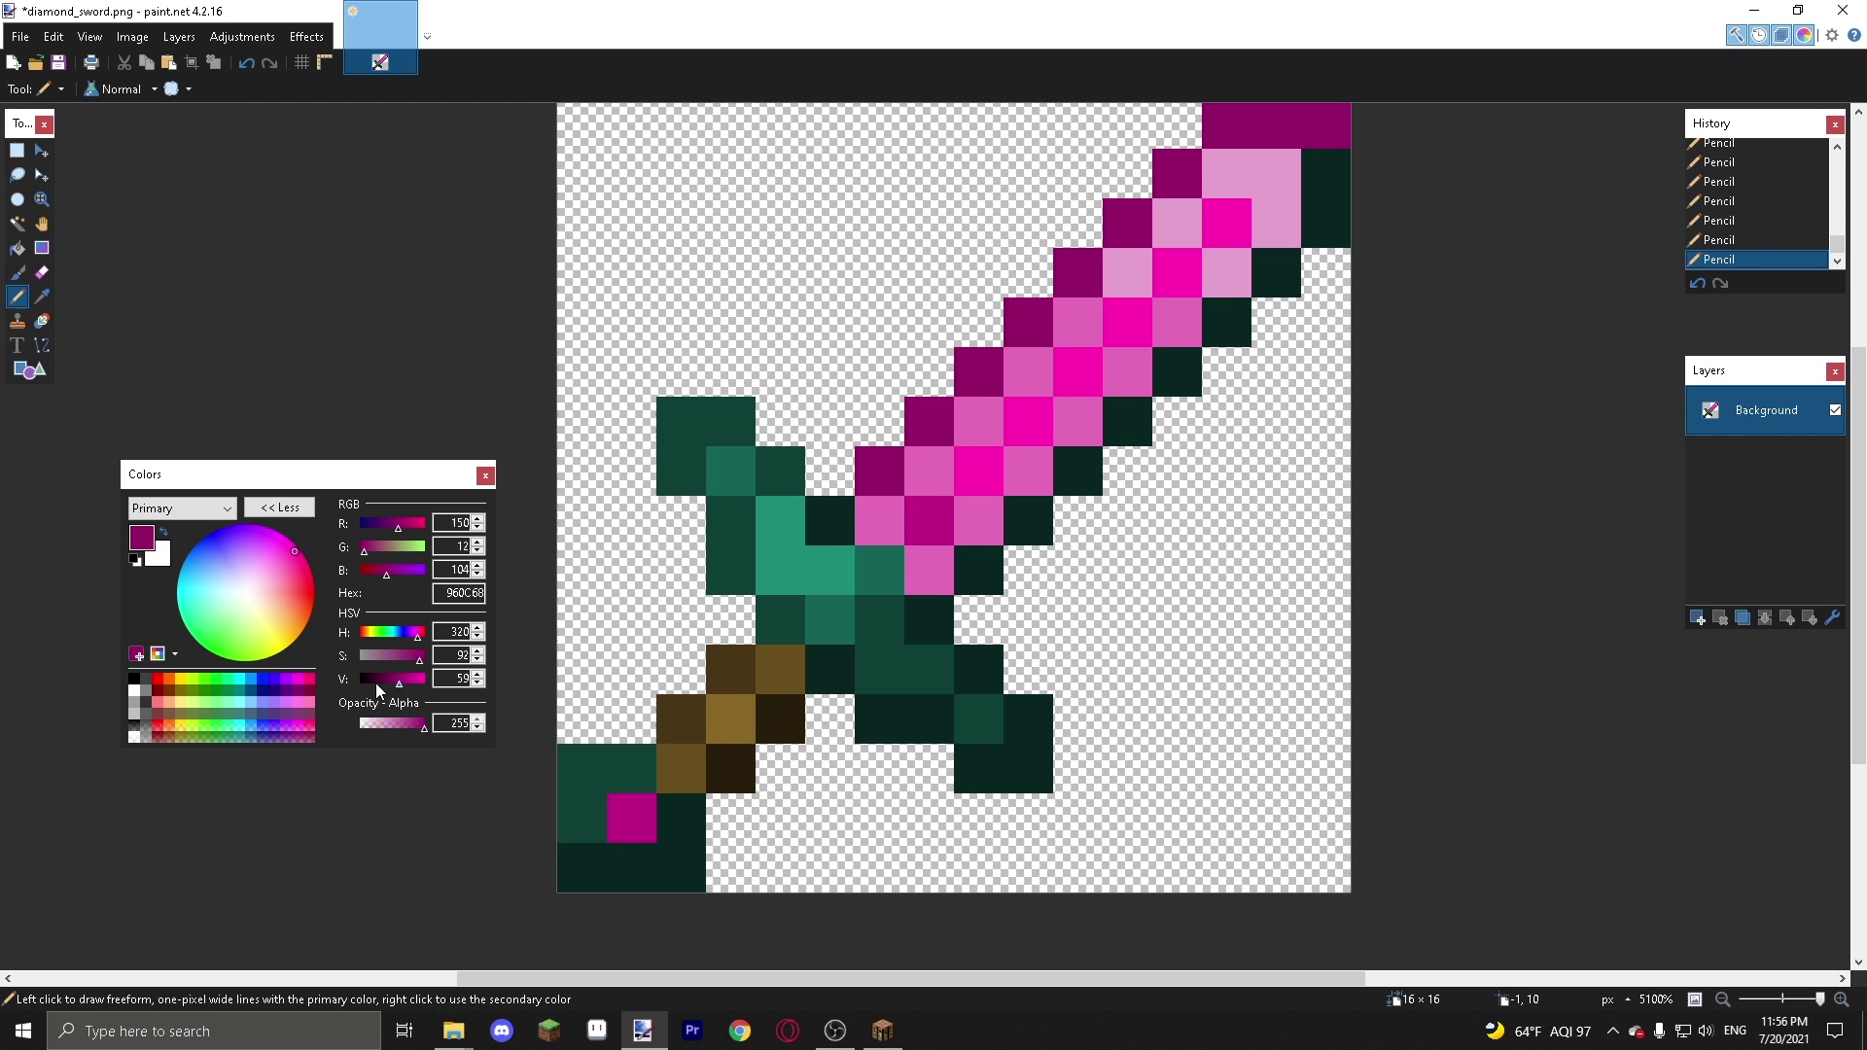
{"action": "left_click", "coordinate": [389, 679]}
{"action": "mouse_move", "coordinate": [929, 618]}
{"action": "left_mouse_down"}
{"action": "mouse_move", "coordinate": [1333, 158]}
{"action": "mouse_move", "coordinate": [1331, 200]}
{"action": "left_mouse_up"}
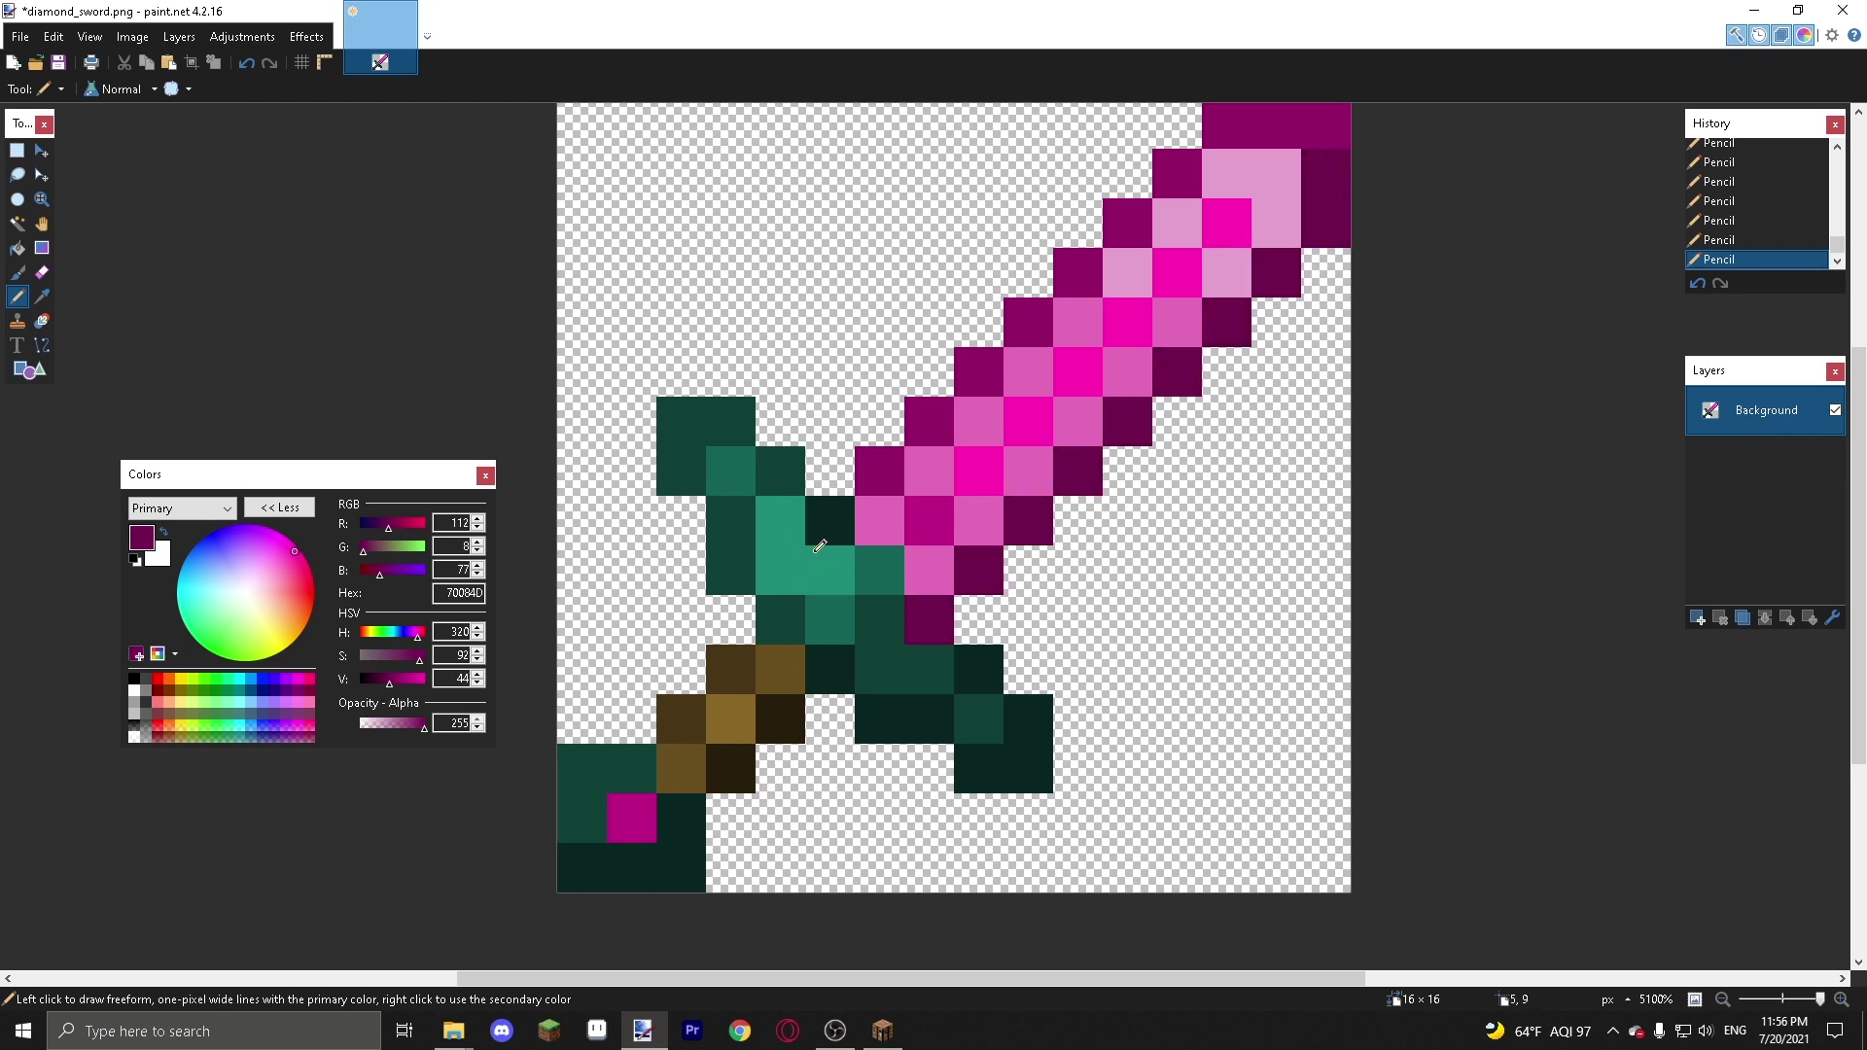
- Repaint the blade's right edge pixel dark magenta
{"action": "left_click", "coordinate": [832, 512]}
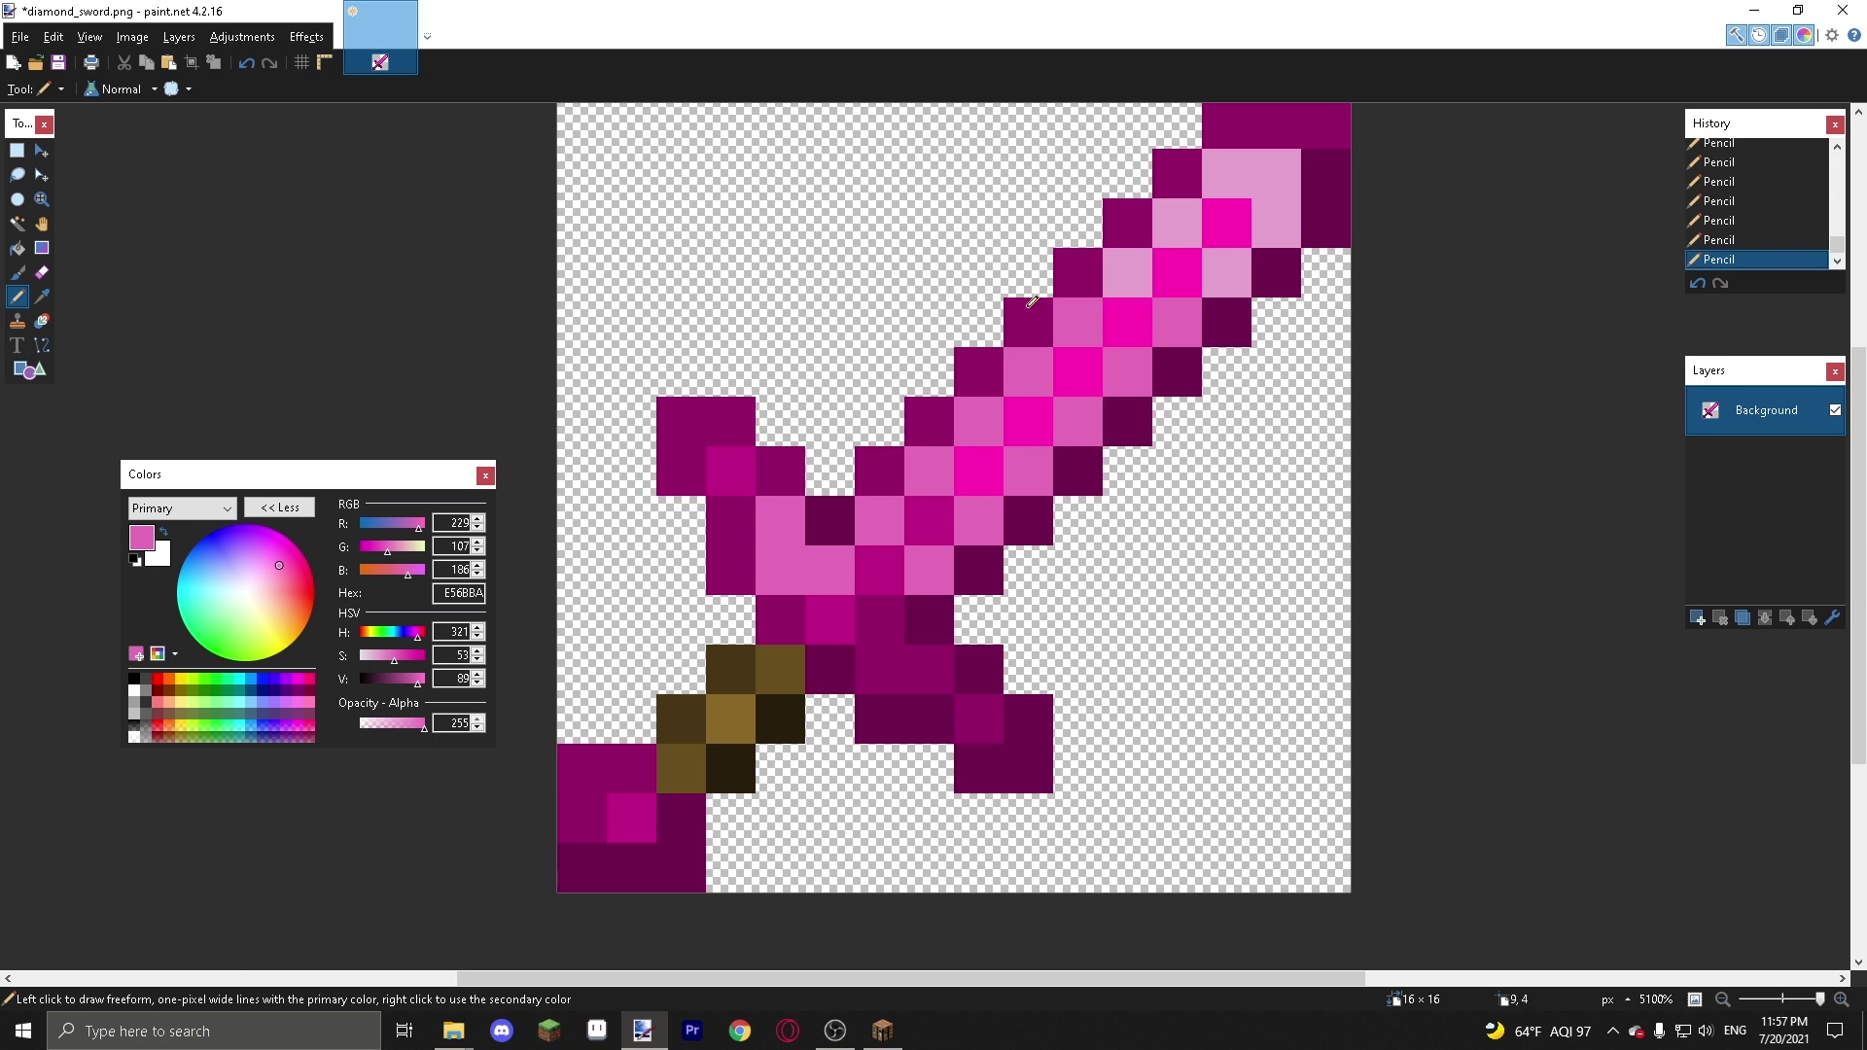
{"action": "scroll", "coordinate": [970, 158], "scroll_direction": "up", "scroll_amount": 1}
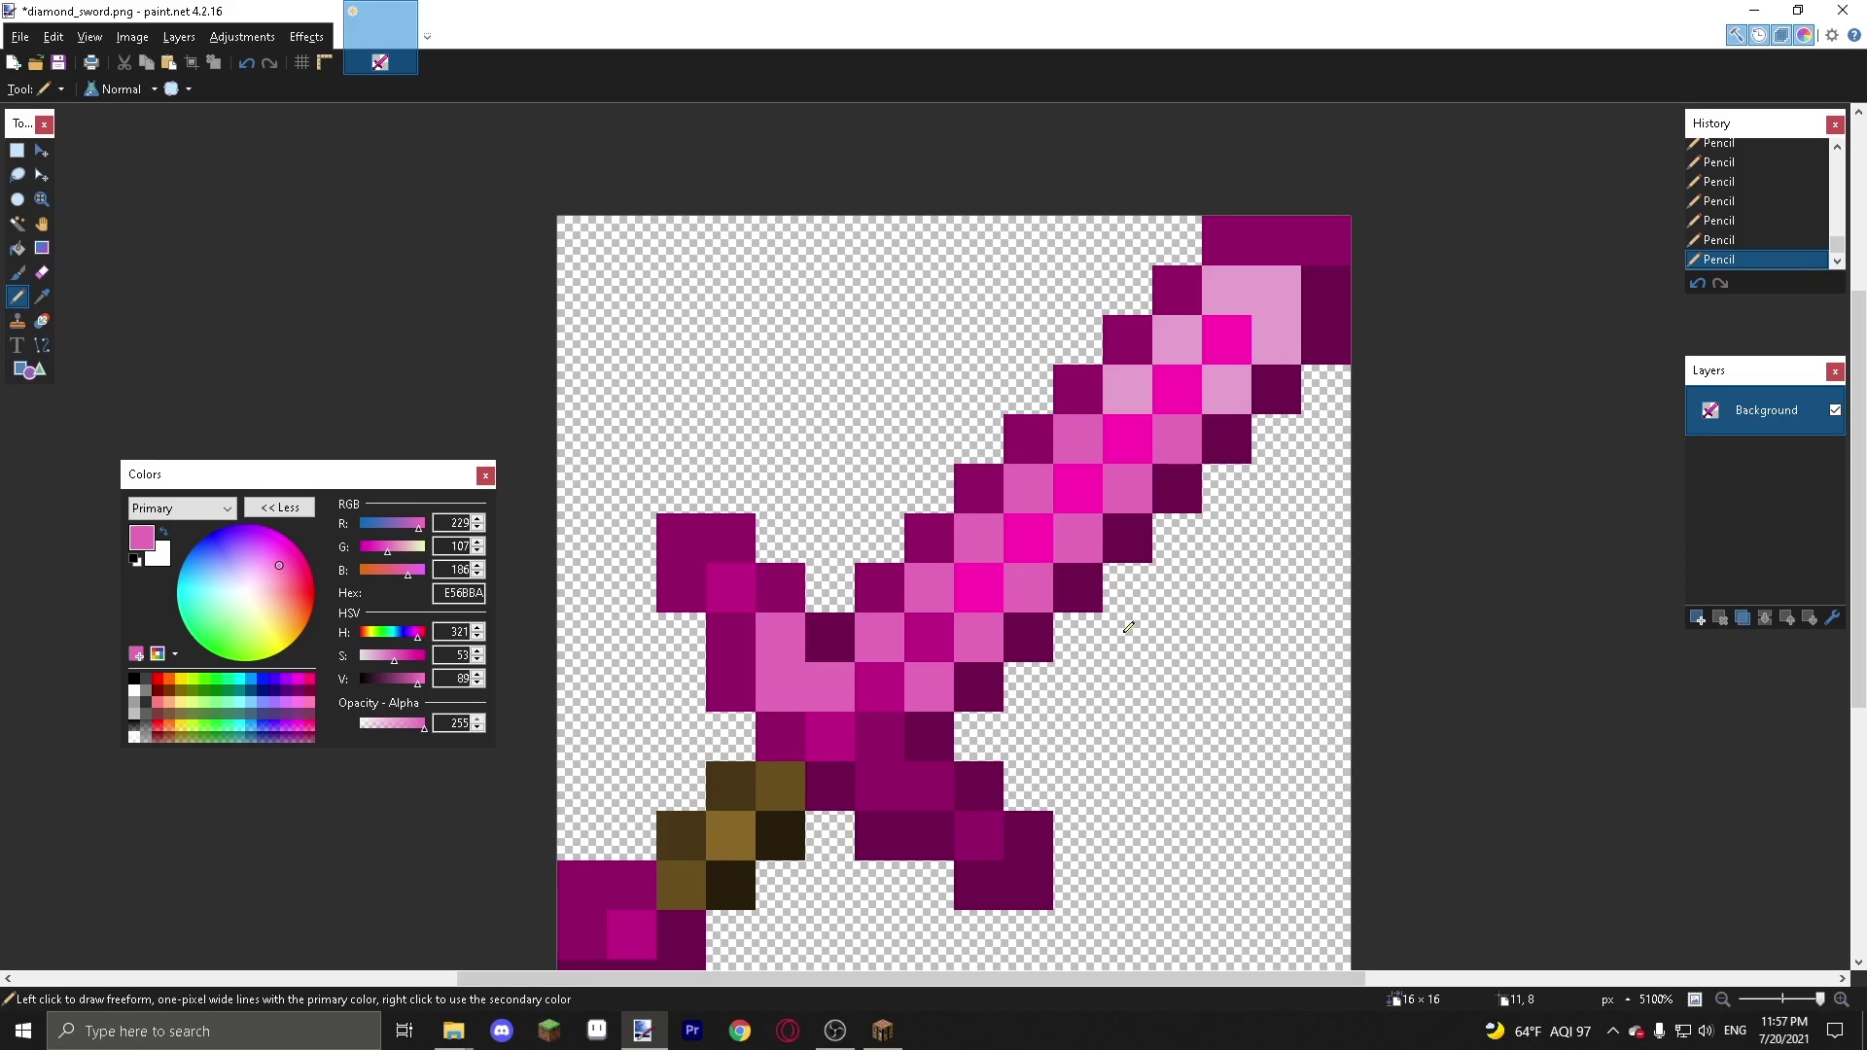
- Save the recoloured sword to diamond_sword.png, confirming the PNG save settings
{"action": "scroll", "coordinate": [1127, 627], "scroll_direction": "down", "scroll_amount": 1}
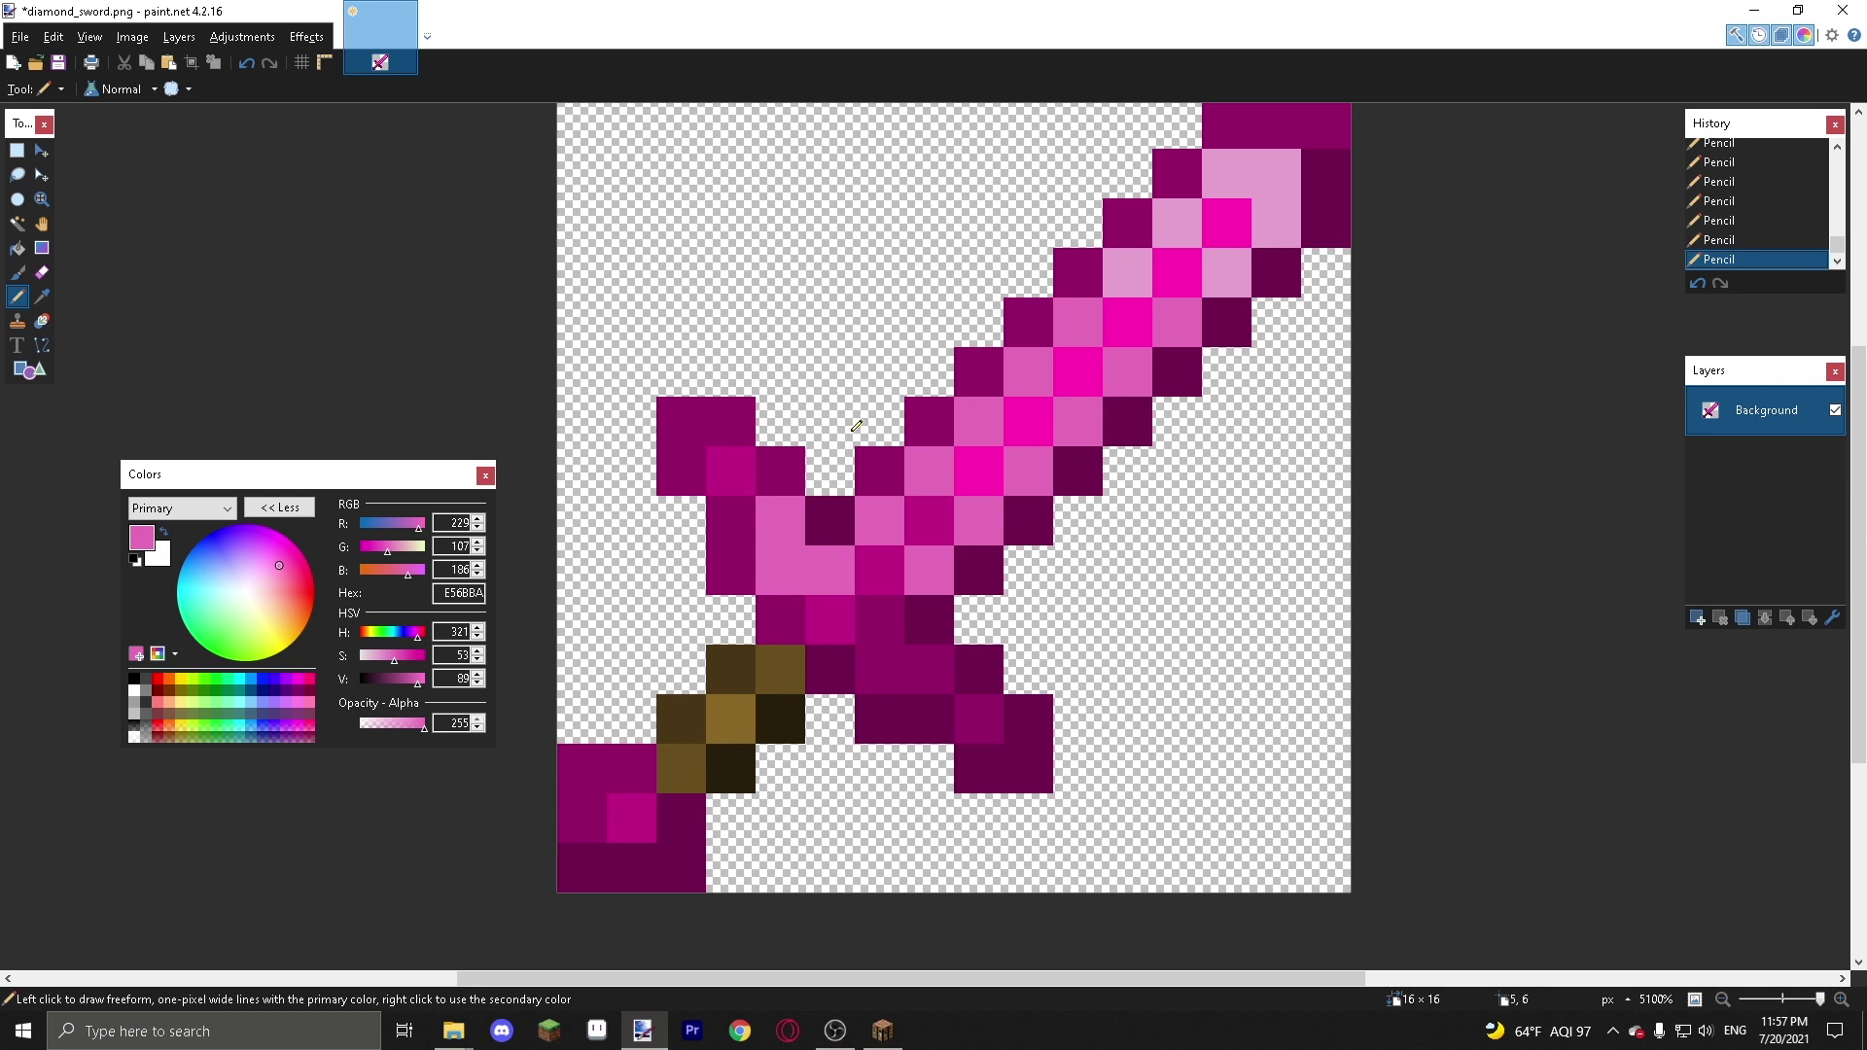
{"action": "key", "text": "ctrl+s"}
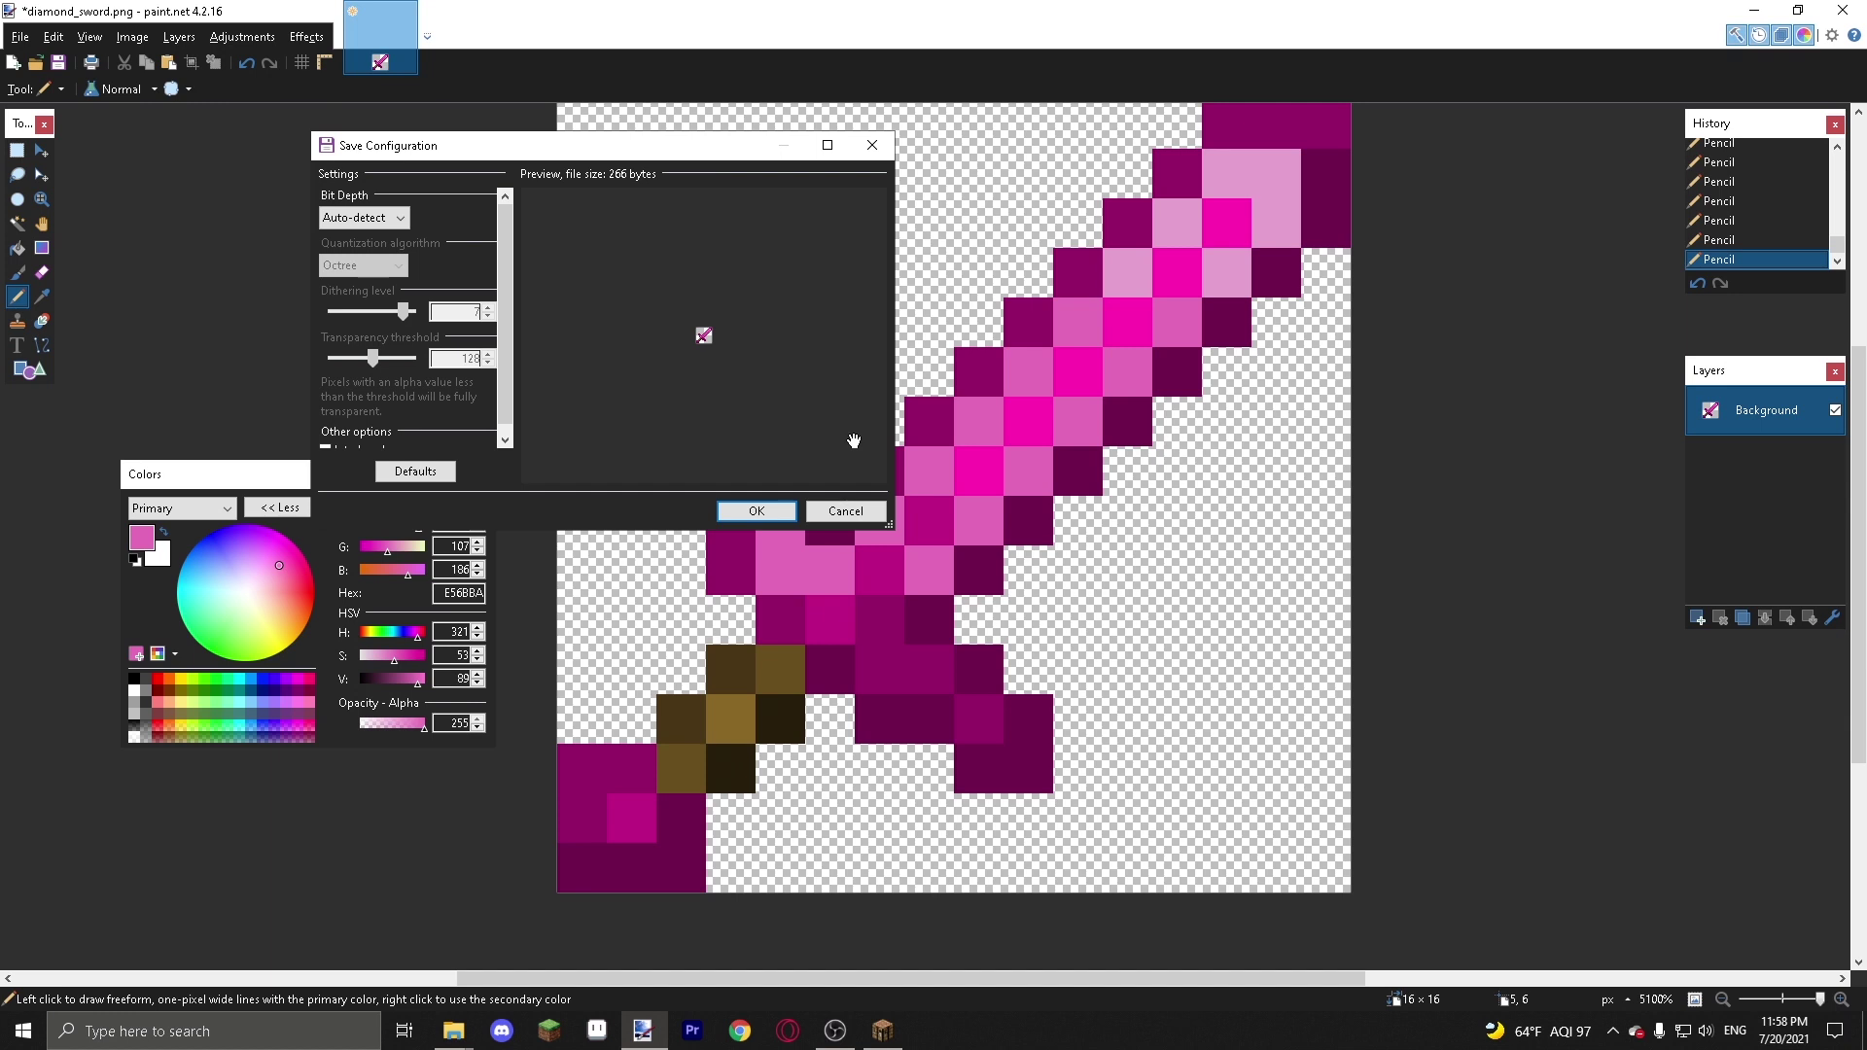
{"action": "left_click", "coordinate": [756, 511]}
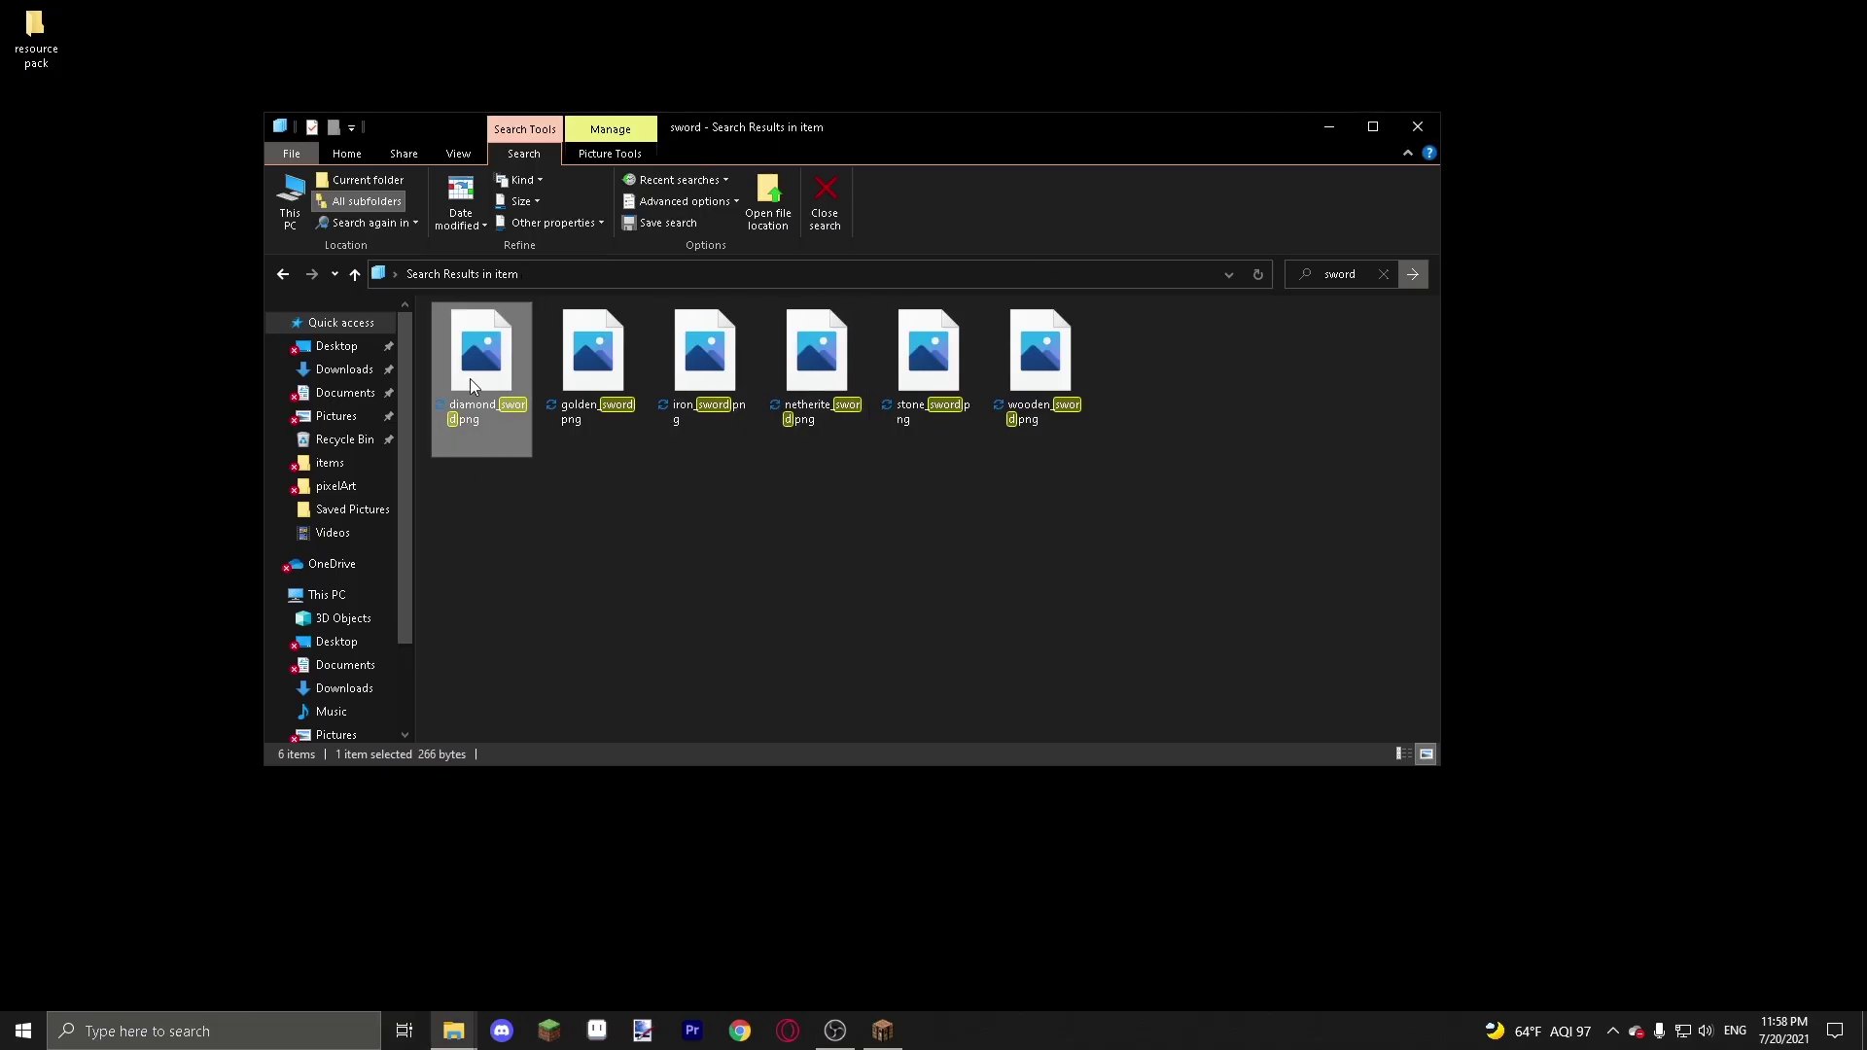
- Preview the pink diamond_sword.png in Photos, close it, and clear the 'sword' search
{"action": "double_click", "coordinate": [472, 386]}
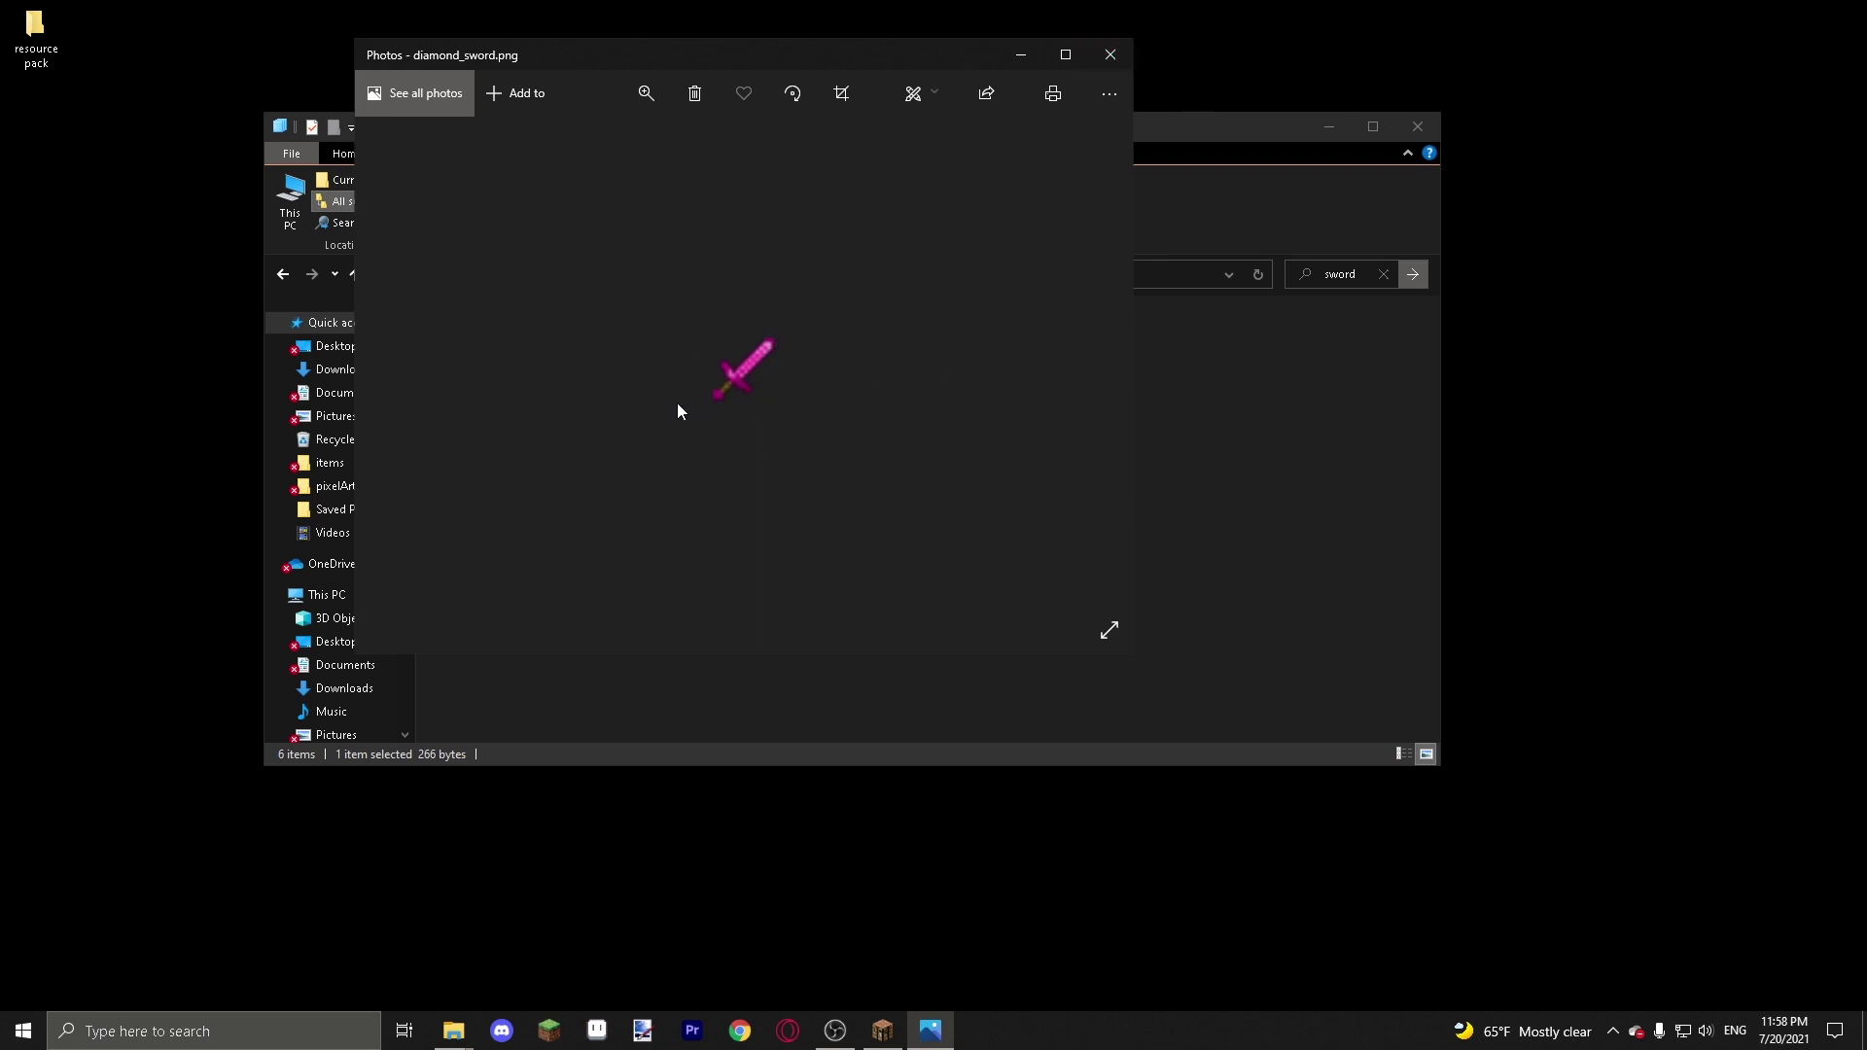
{"action": "left_click", "coordinate": [1110, 55]}
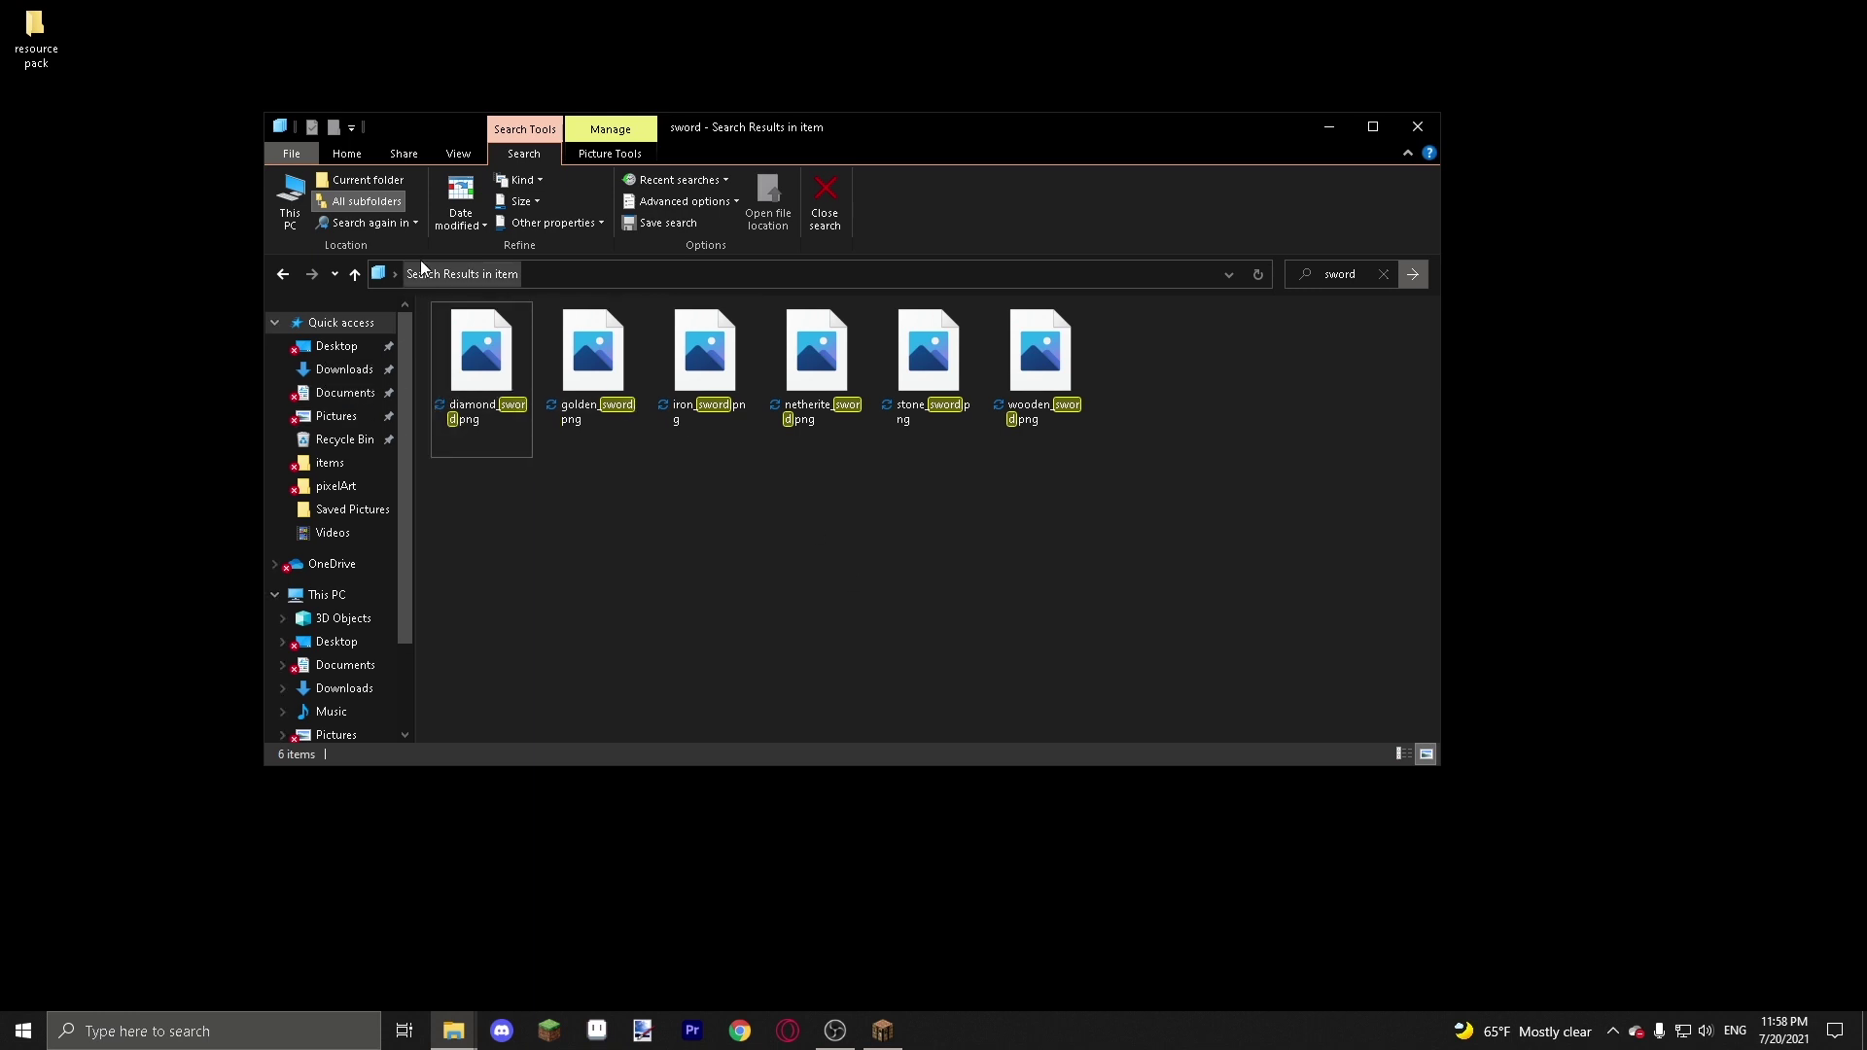
{"action": "left_click", "coordinate": [1383, 275]}
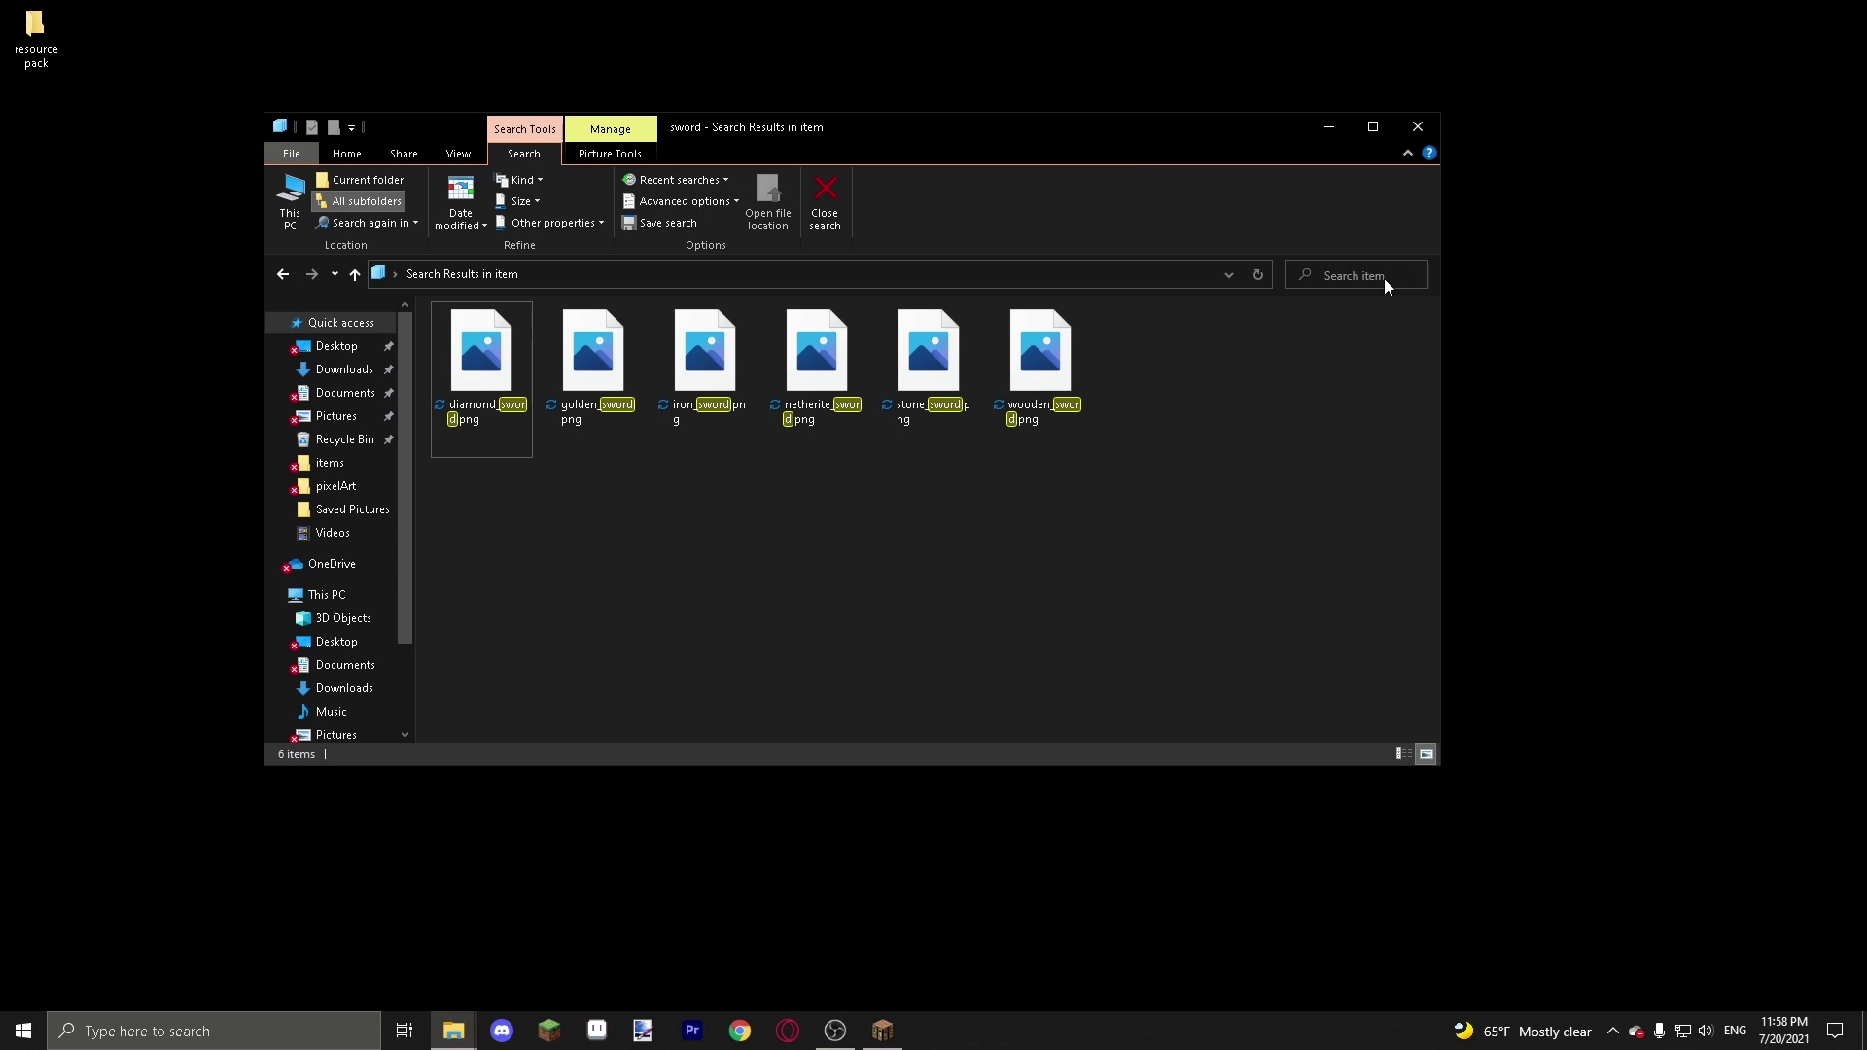
- Create New Text Document.txt with its default name in the desktop resource pack folder
{"action": "left_click", "coordinate": [1414, 128]}
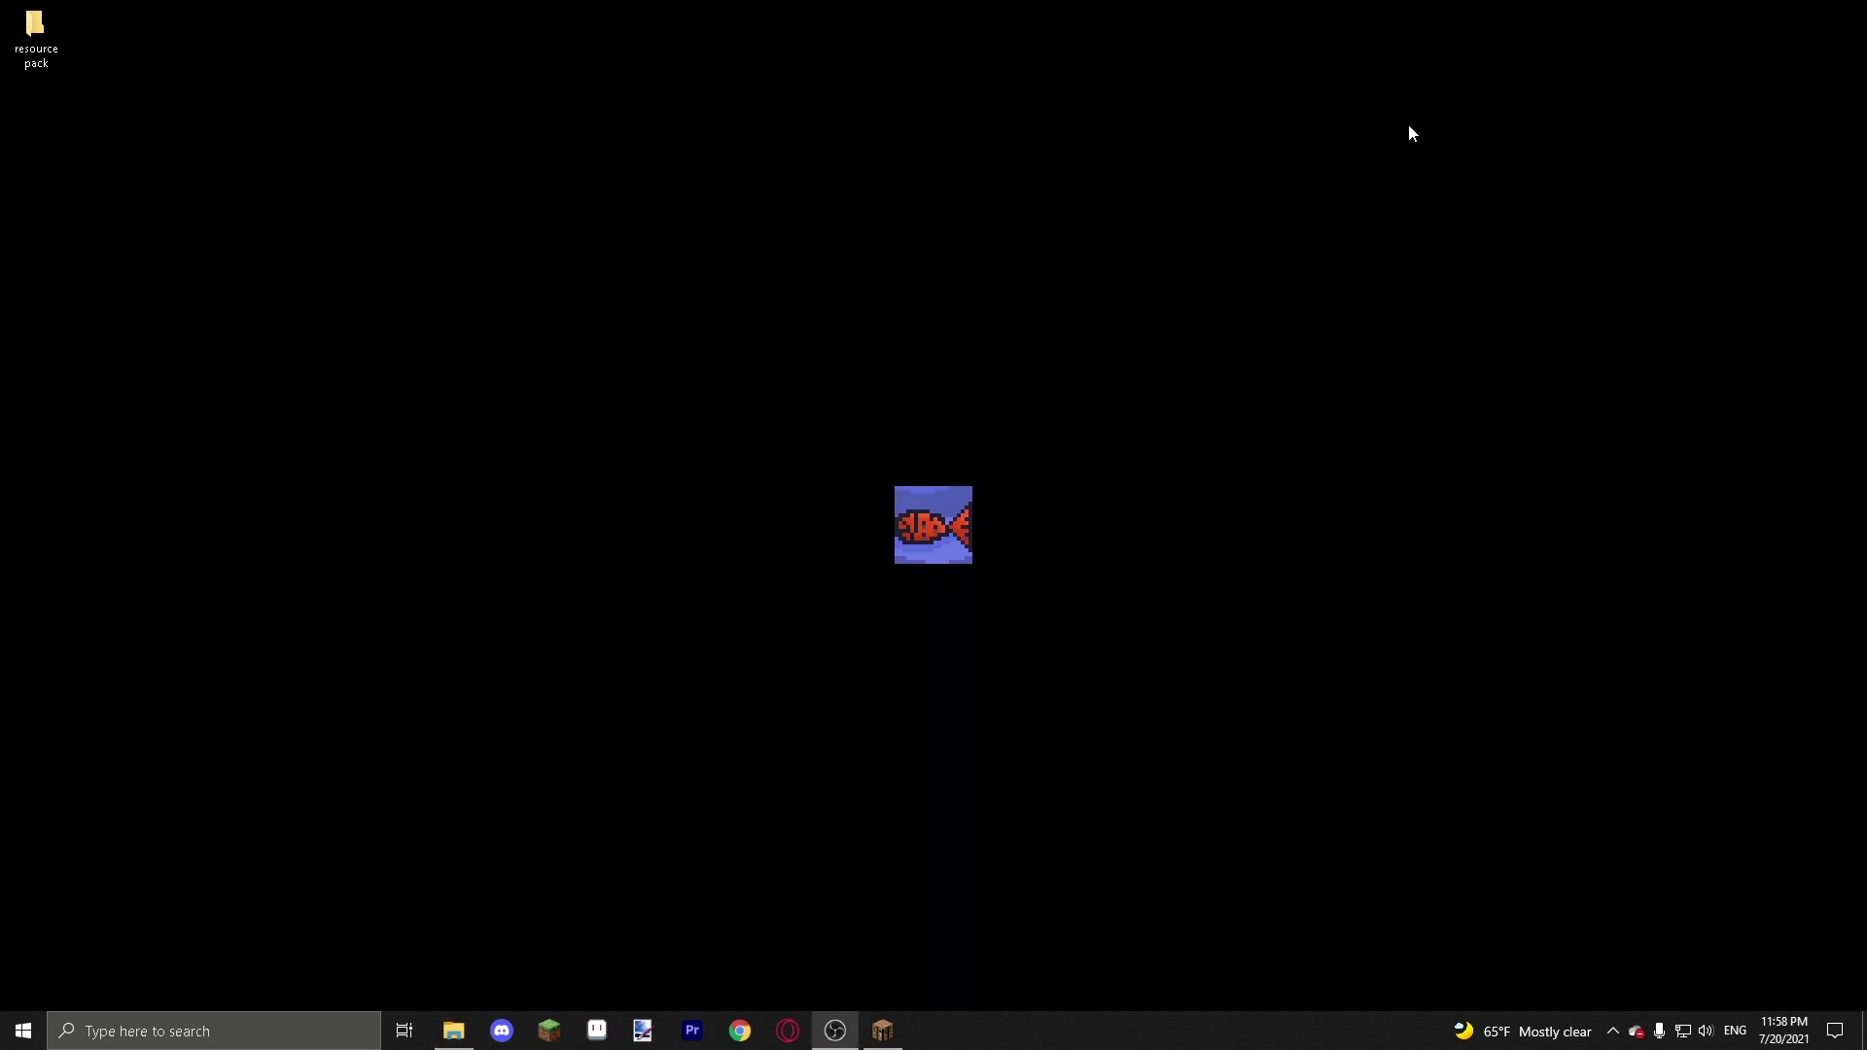
{"action": "double_click", "coordinate": [36, 34]}
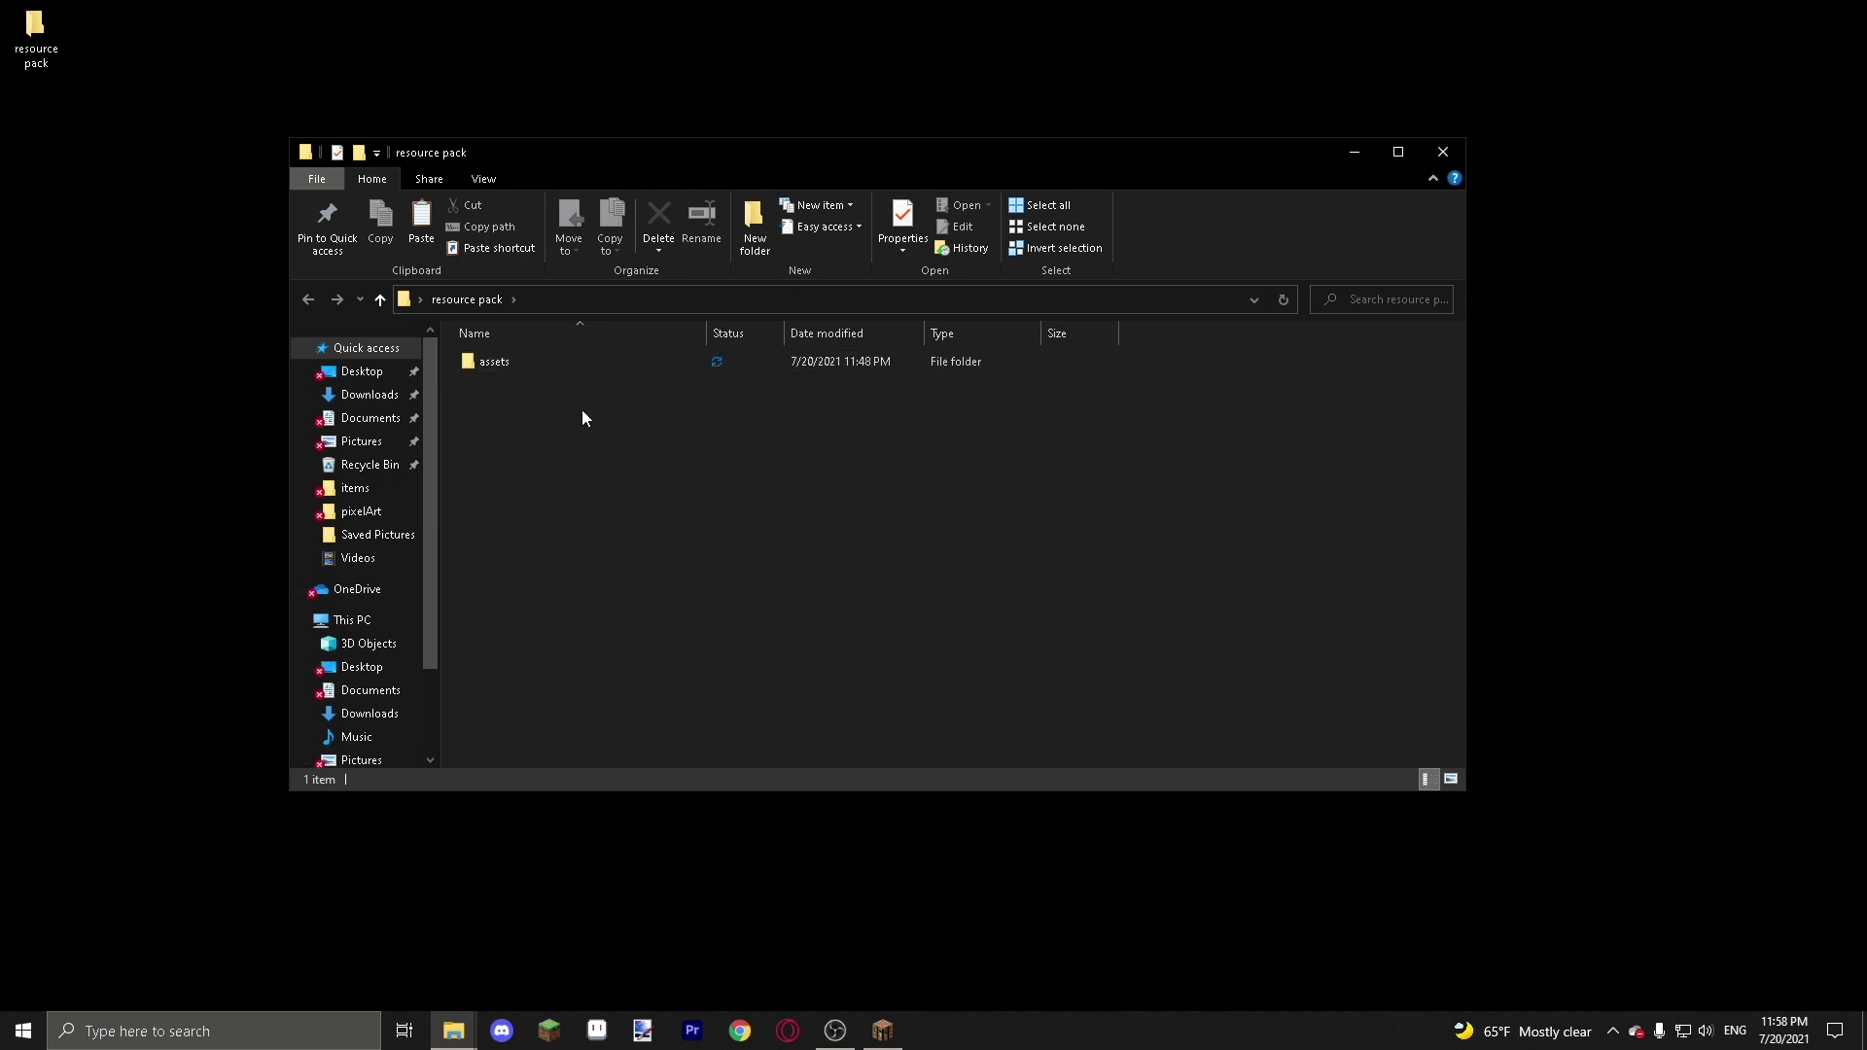
{"action": "right_click", "coordinate": [581, 410]}
{"action": "mouse_move", "coordinate": [691, 646]}
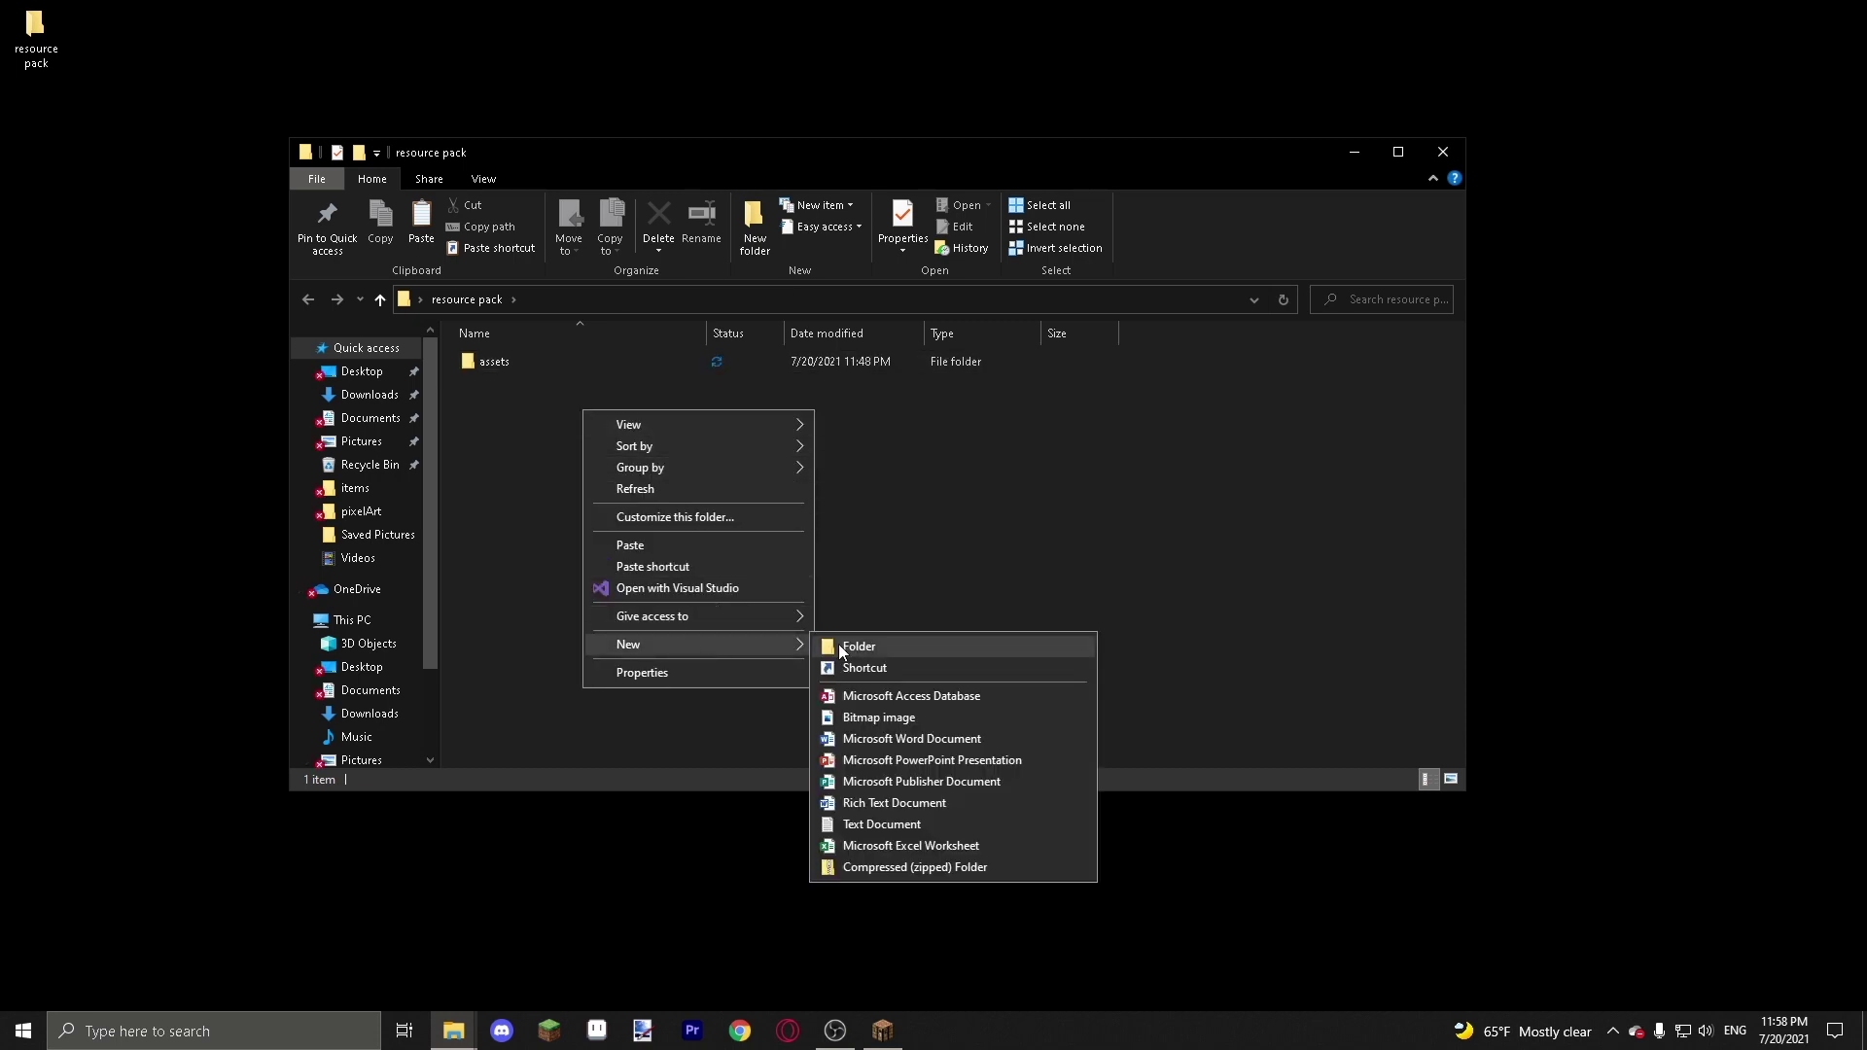
{"action": "left_click", "coordinate": [959, 825]}
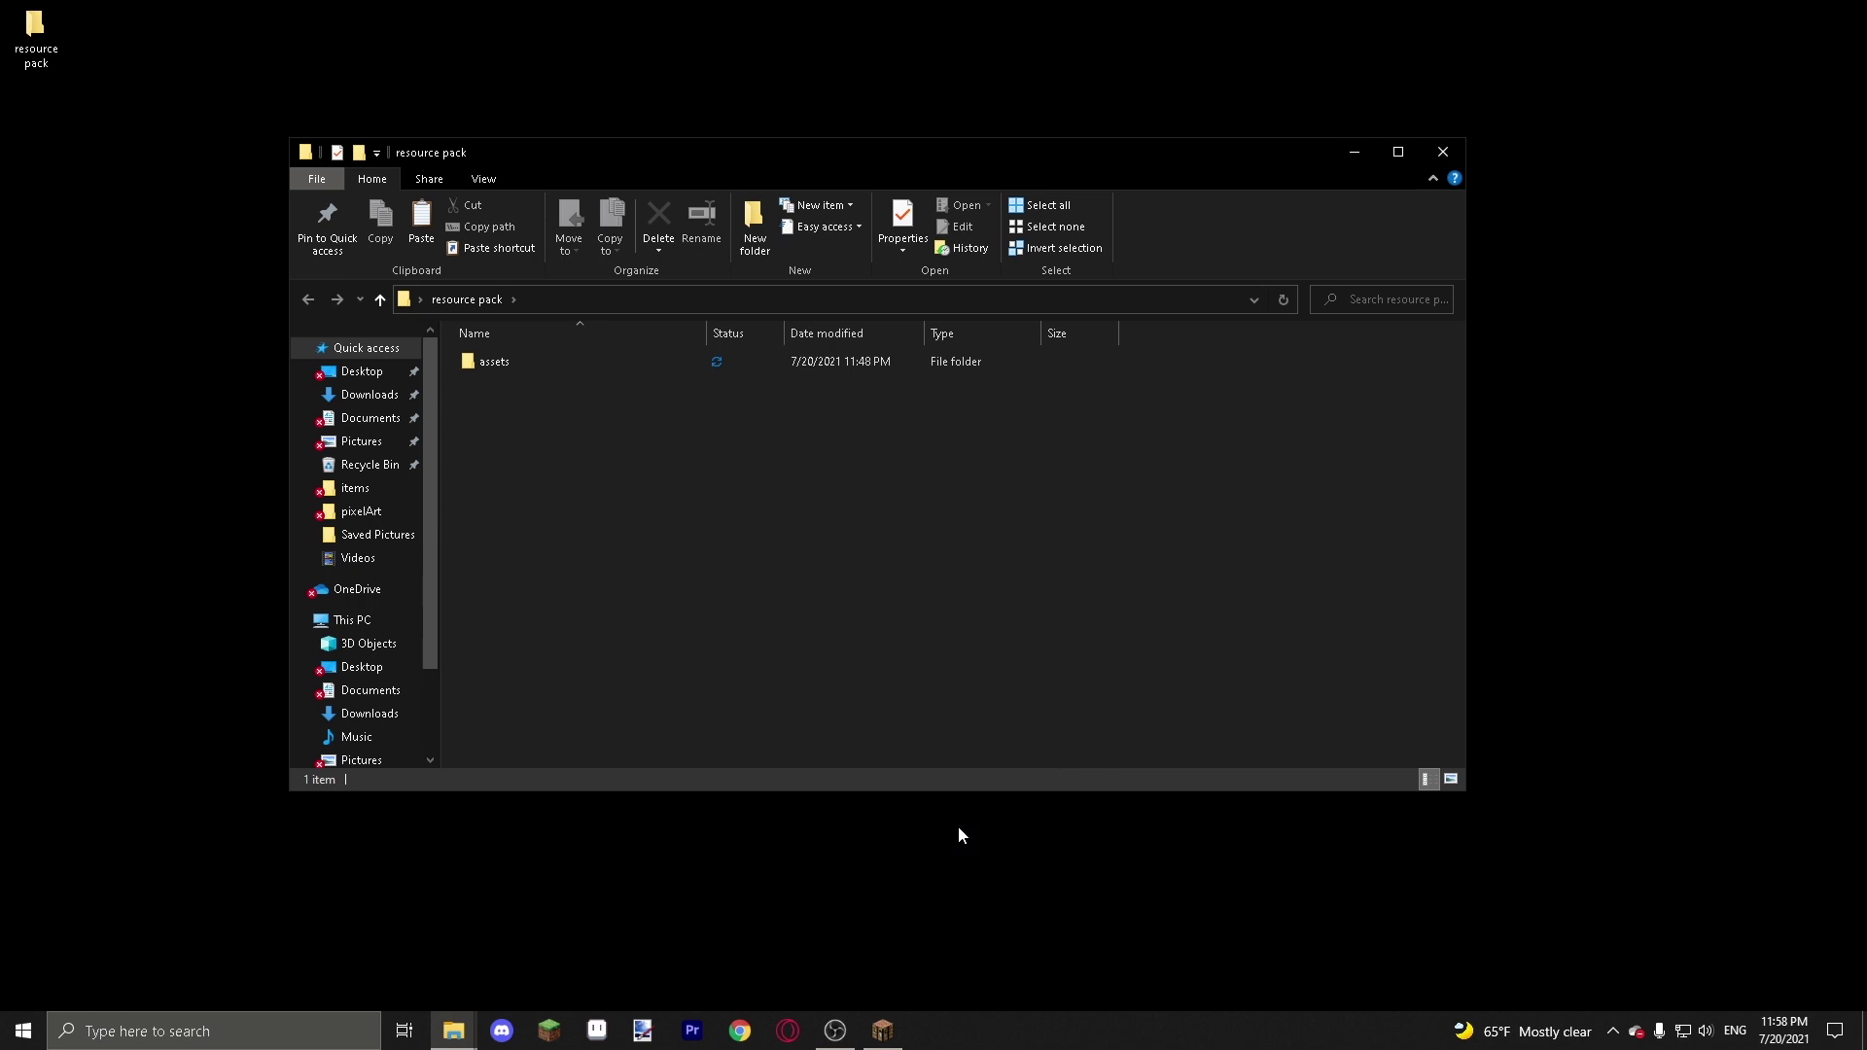
{"action": "key", "text": "Return"}
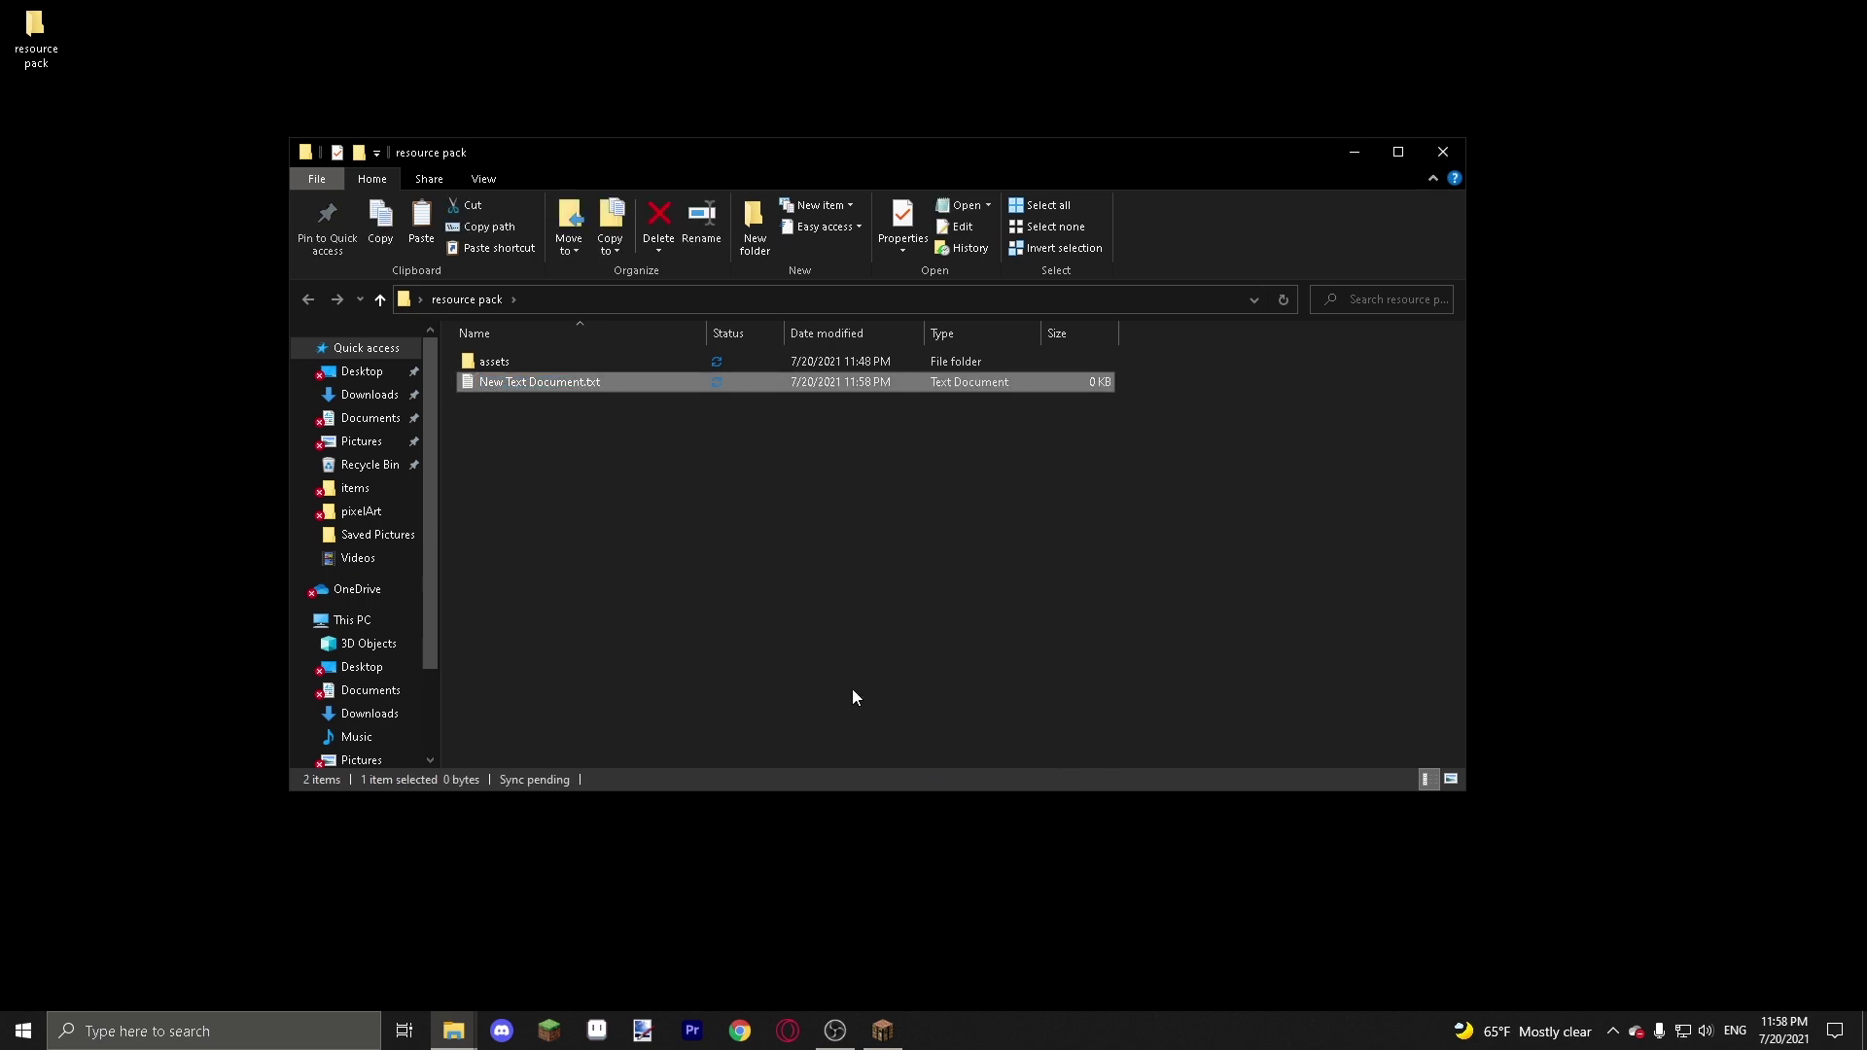
{"action": "left_click", "coordinate": [853, 696]}
{"action": "scroll", "coordinate": [409, 666], "scroll_direction": "down", "scroll_amount": 1}
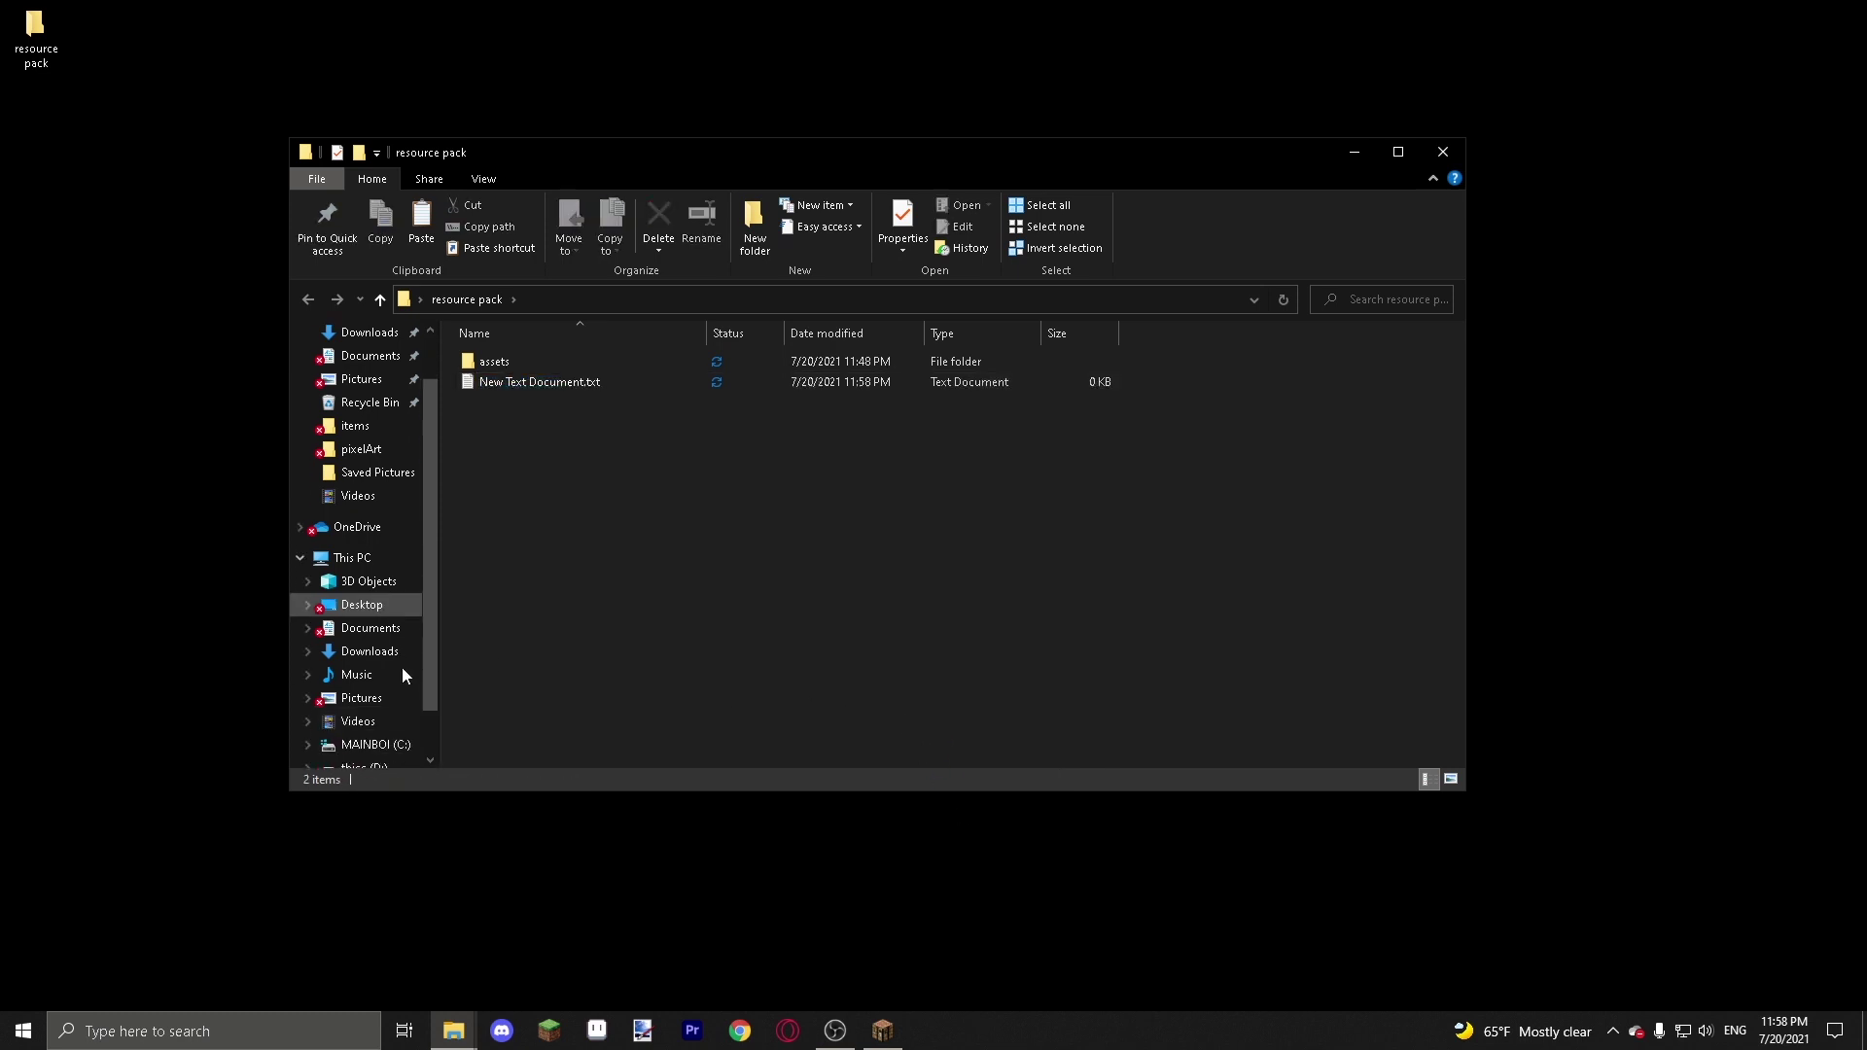
{"action": "scroll", "coordinate": [385, 696], "scroll_direction": "down", "scroll_amount": 1}
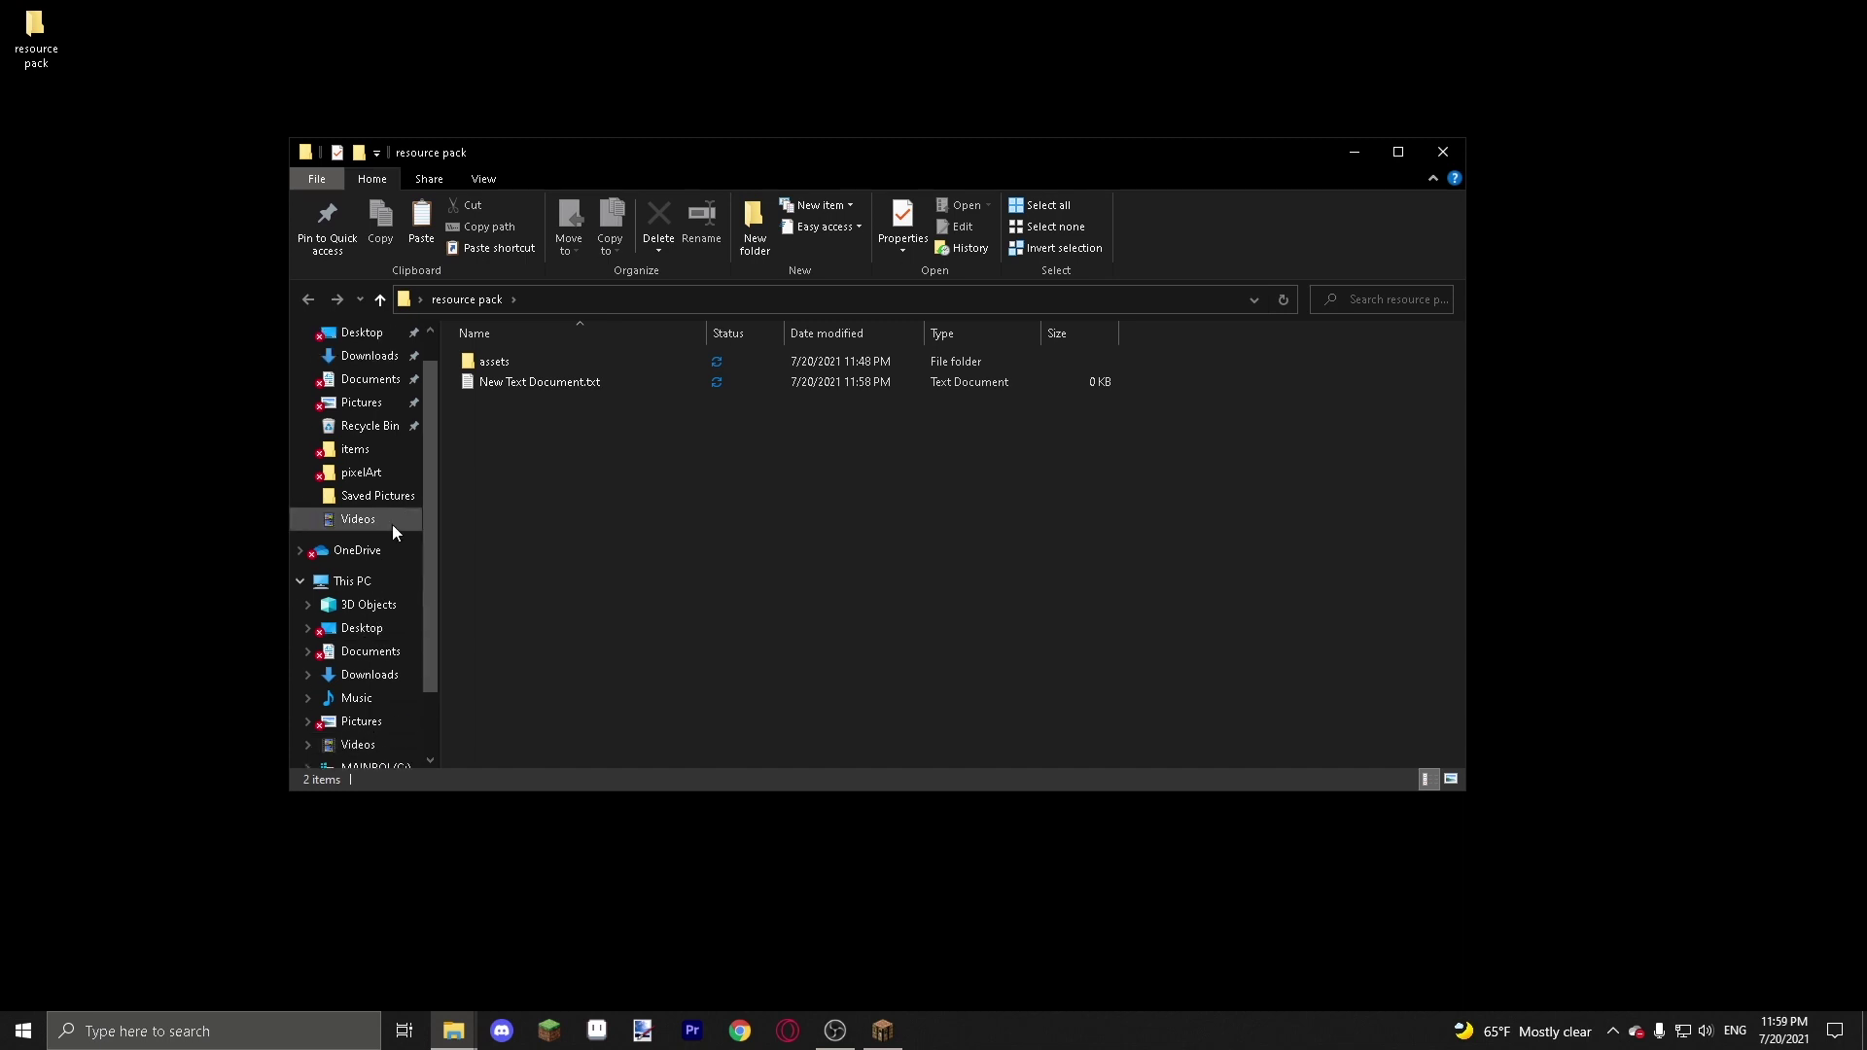
{"action": "scroll", "coordinate": [384, 467], "scroll_direction": "up", "scroll_amount": 2}
- Copy all the JSON template text from Minecraft ResourcePack Code.txt in Documents, then close it
{"action": "left_click", "coordinate": [372, 420]}
{"action": "scroll", "coordinate": [842, 550], "scroll_direction": "down", "scroll_amount": 4}
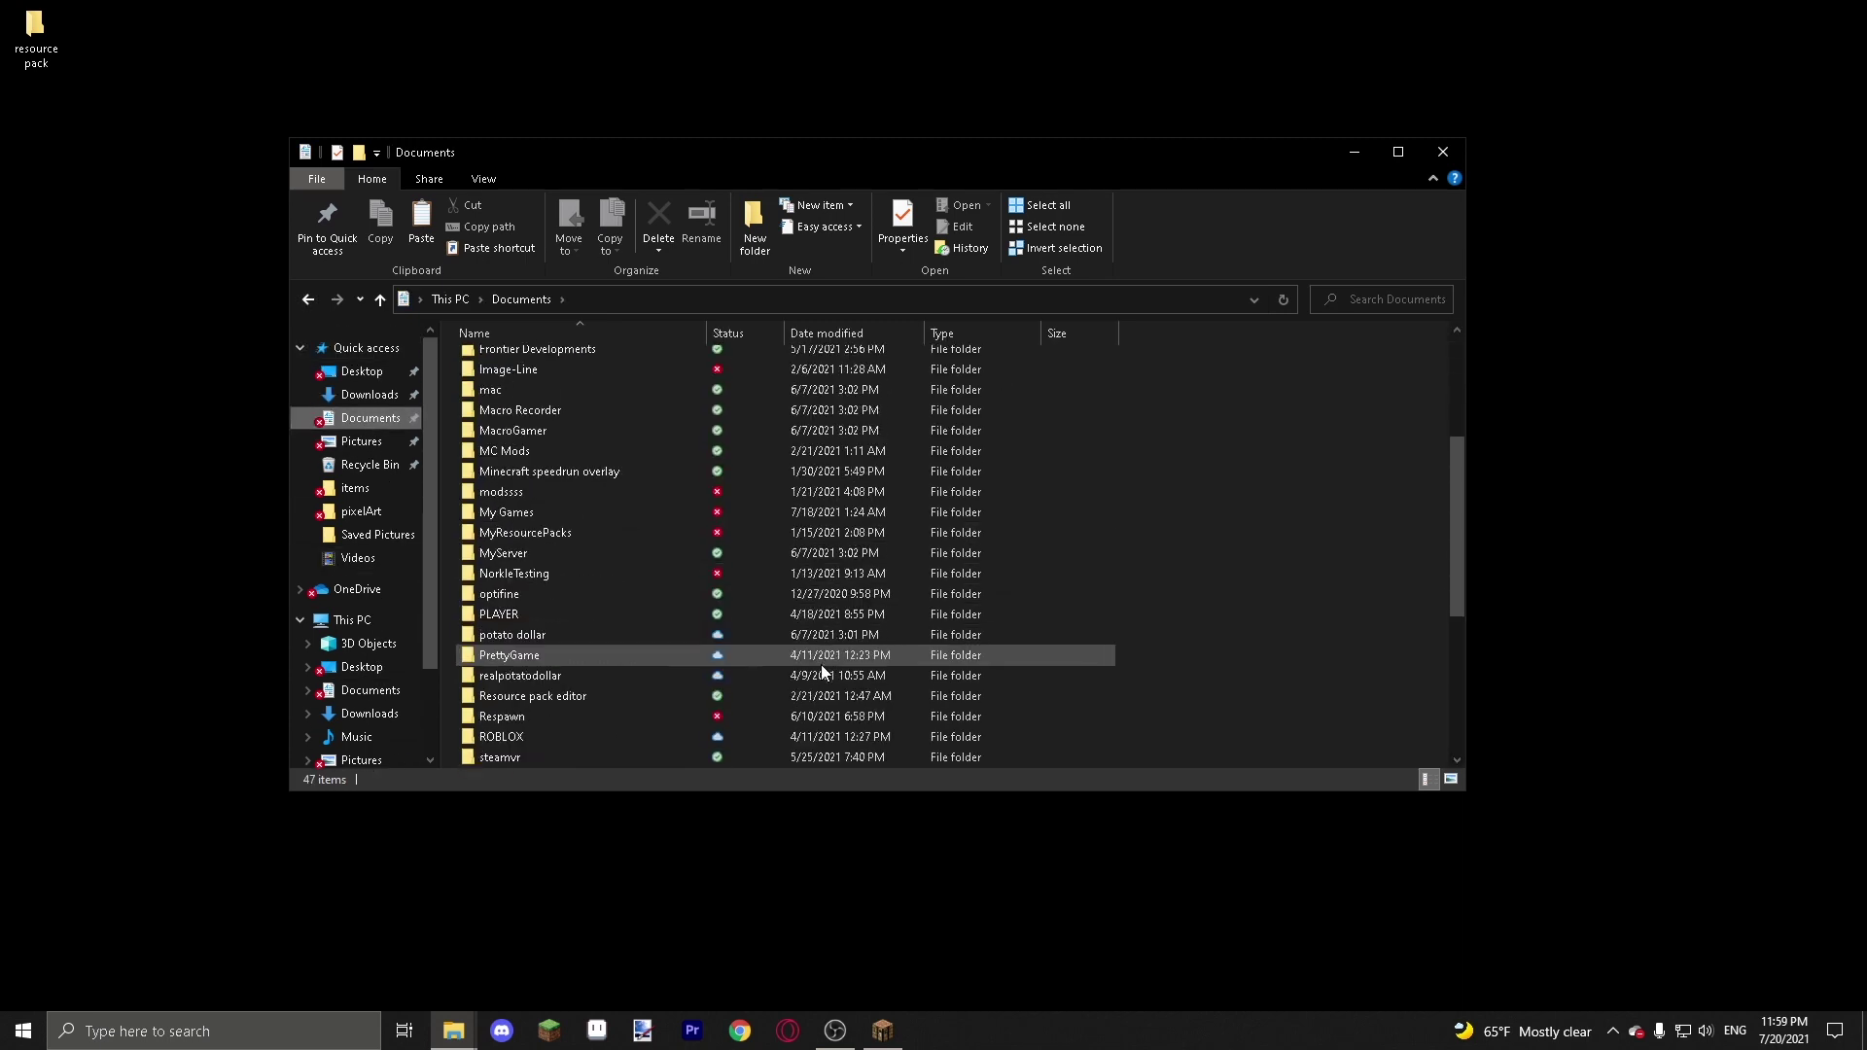
{"action": "scroll", "coordinate": [811, 682], "scroll_direction": "down", "scroll_amount": 1}
{"action": "left_click", "coordinate": [633, 737]}
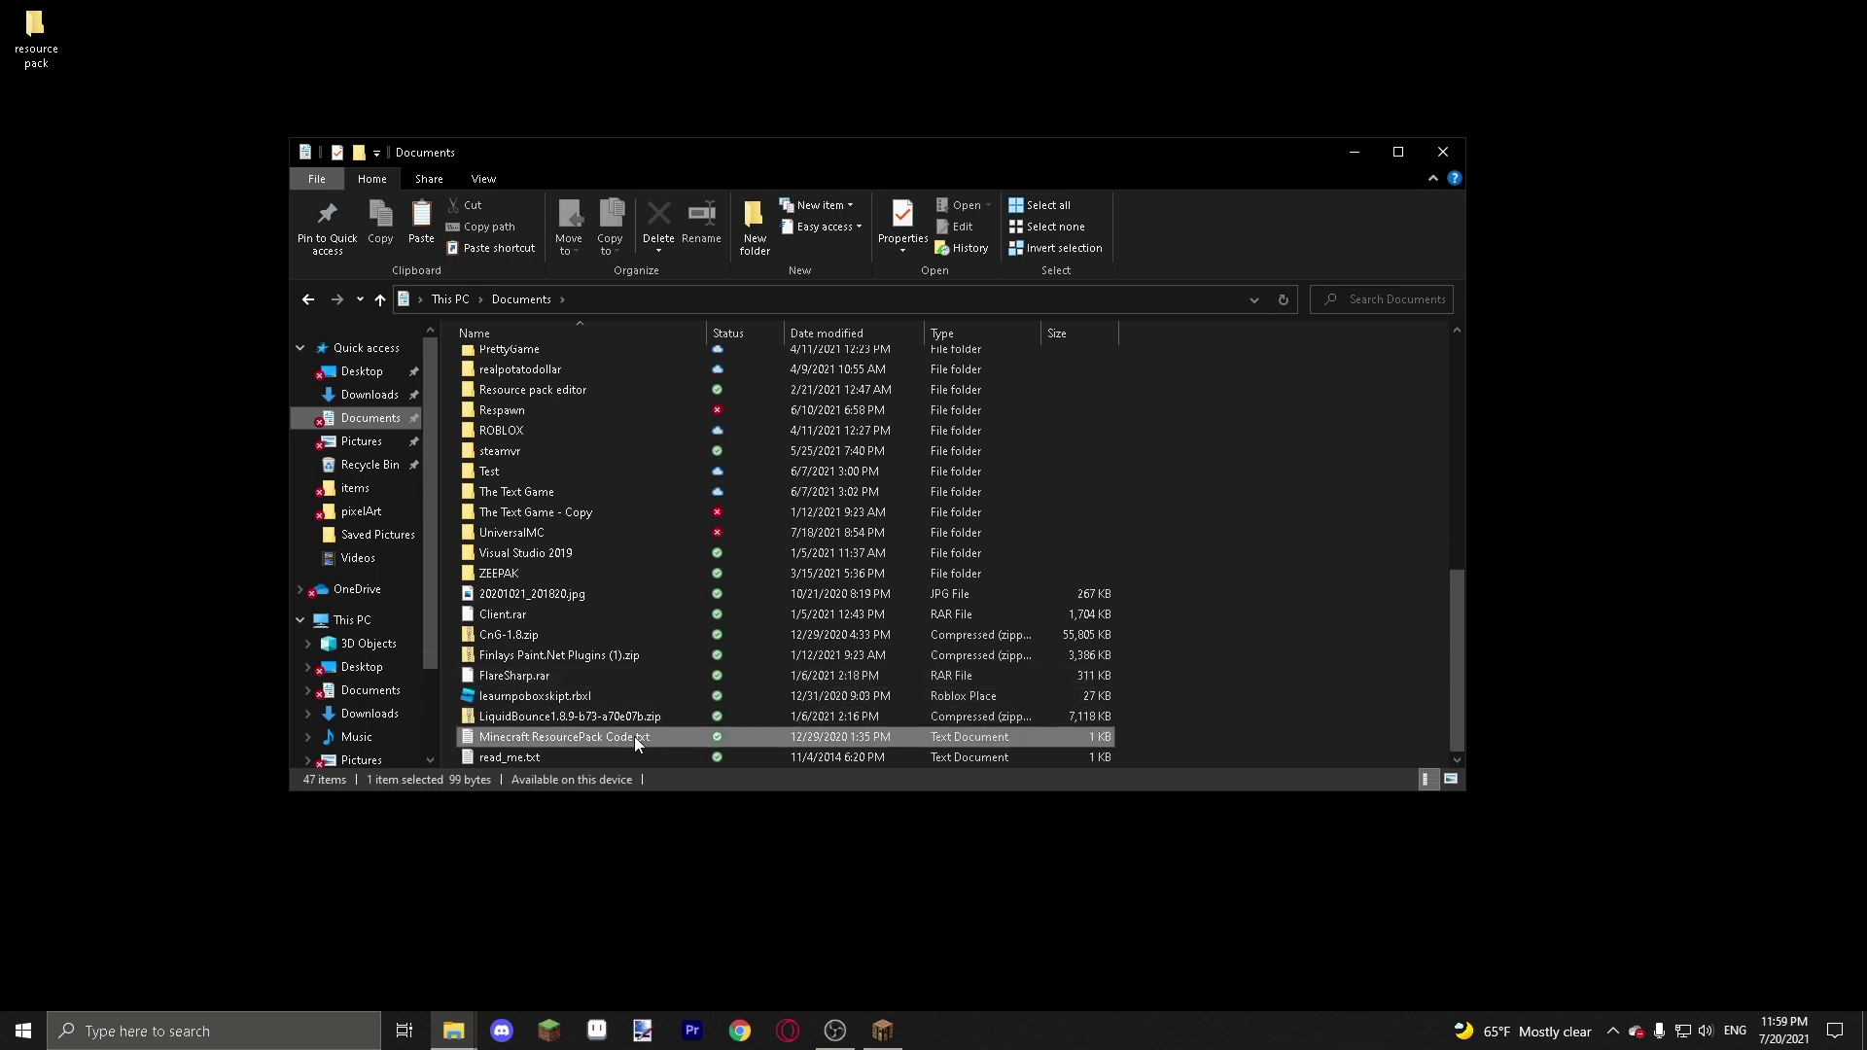
{"action": "double_click", "coordinate": [634, 737]}
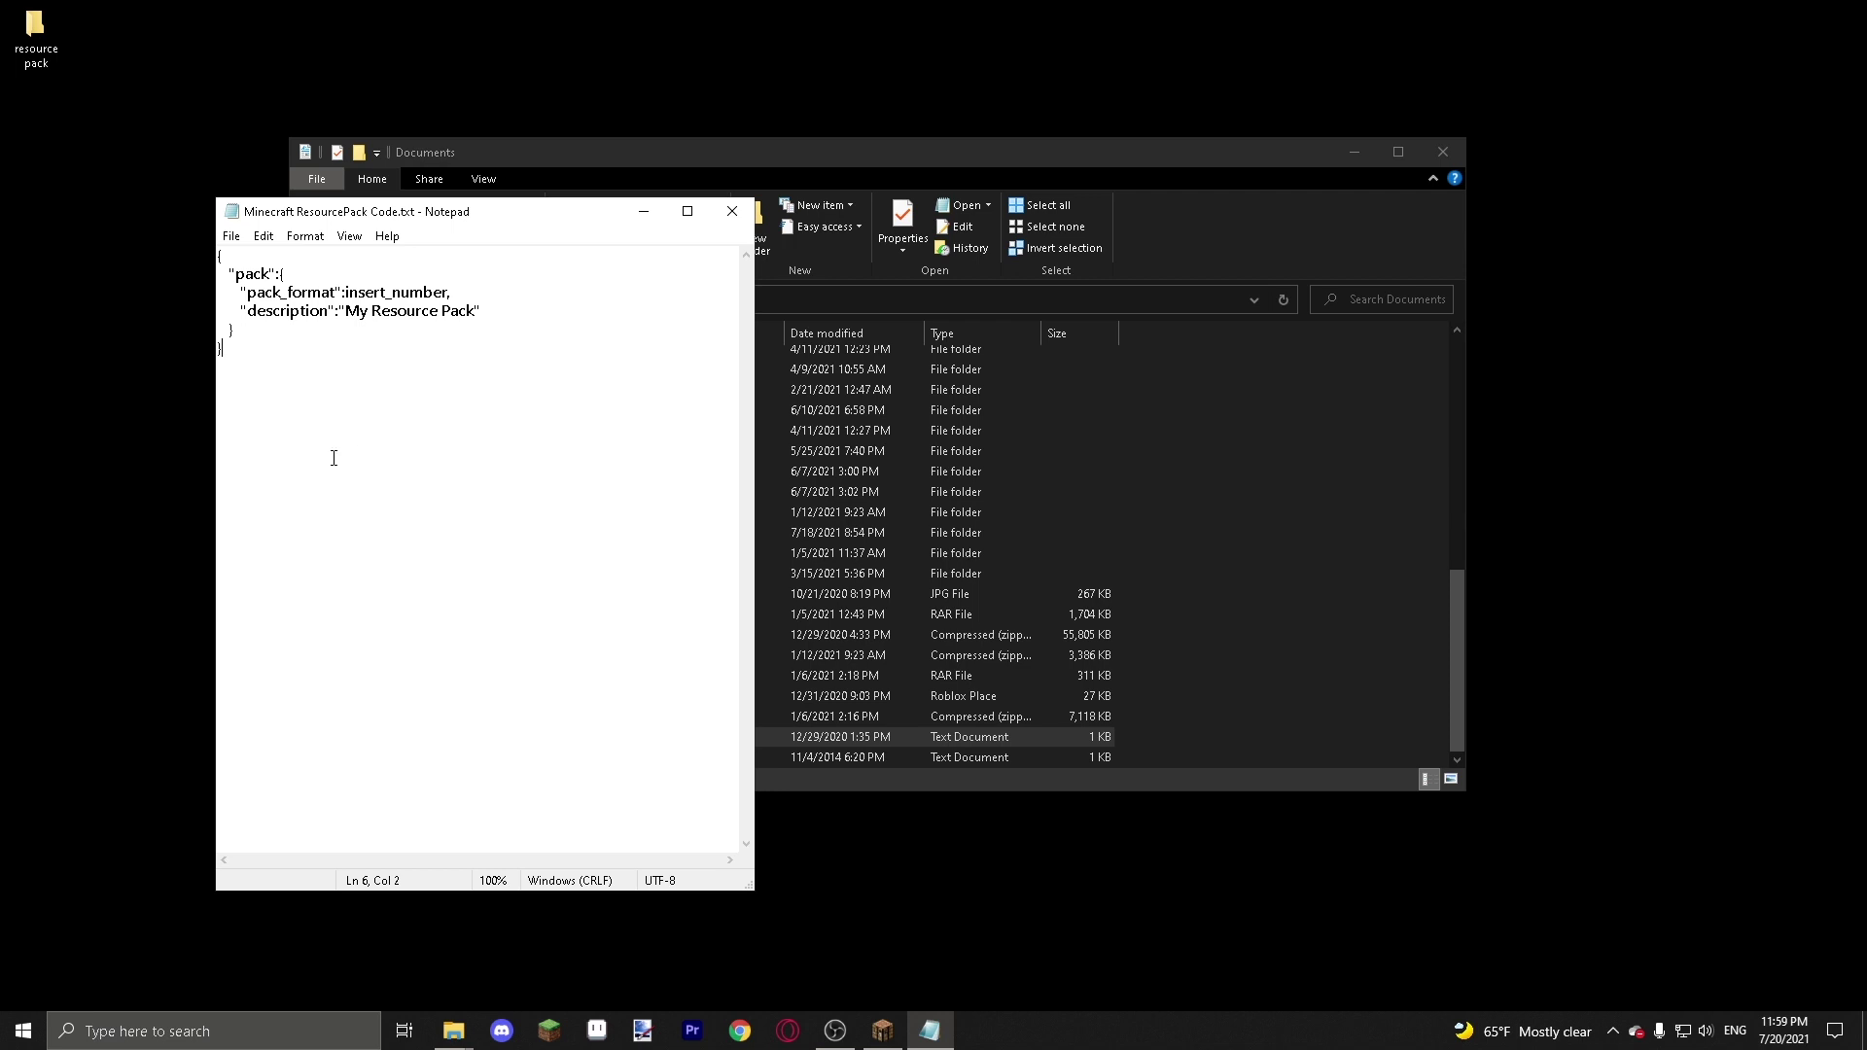
{"action": "key", "text": "ctrl+a"}
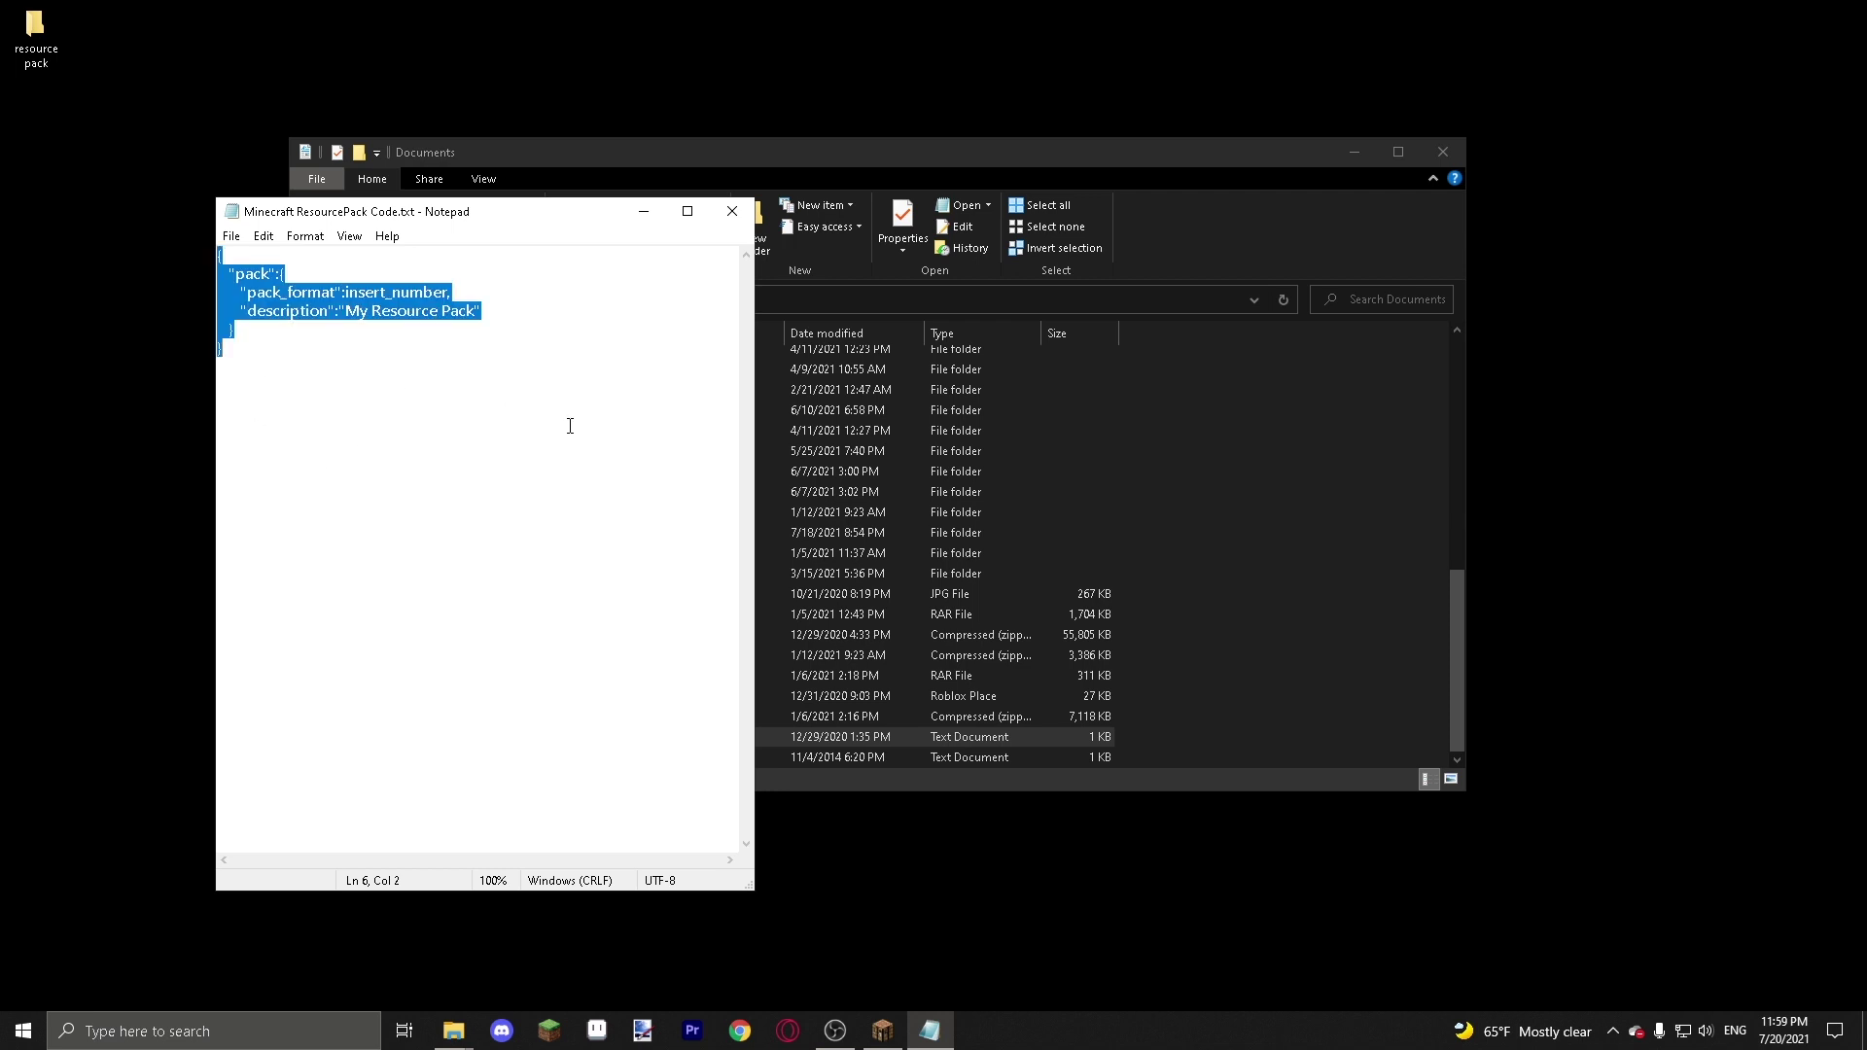
{"action": "left_click", "coordinate": [732, 211]}
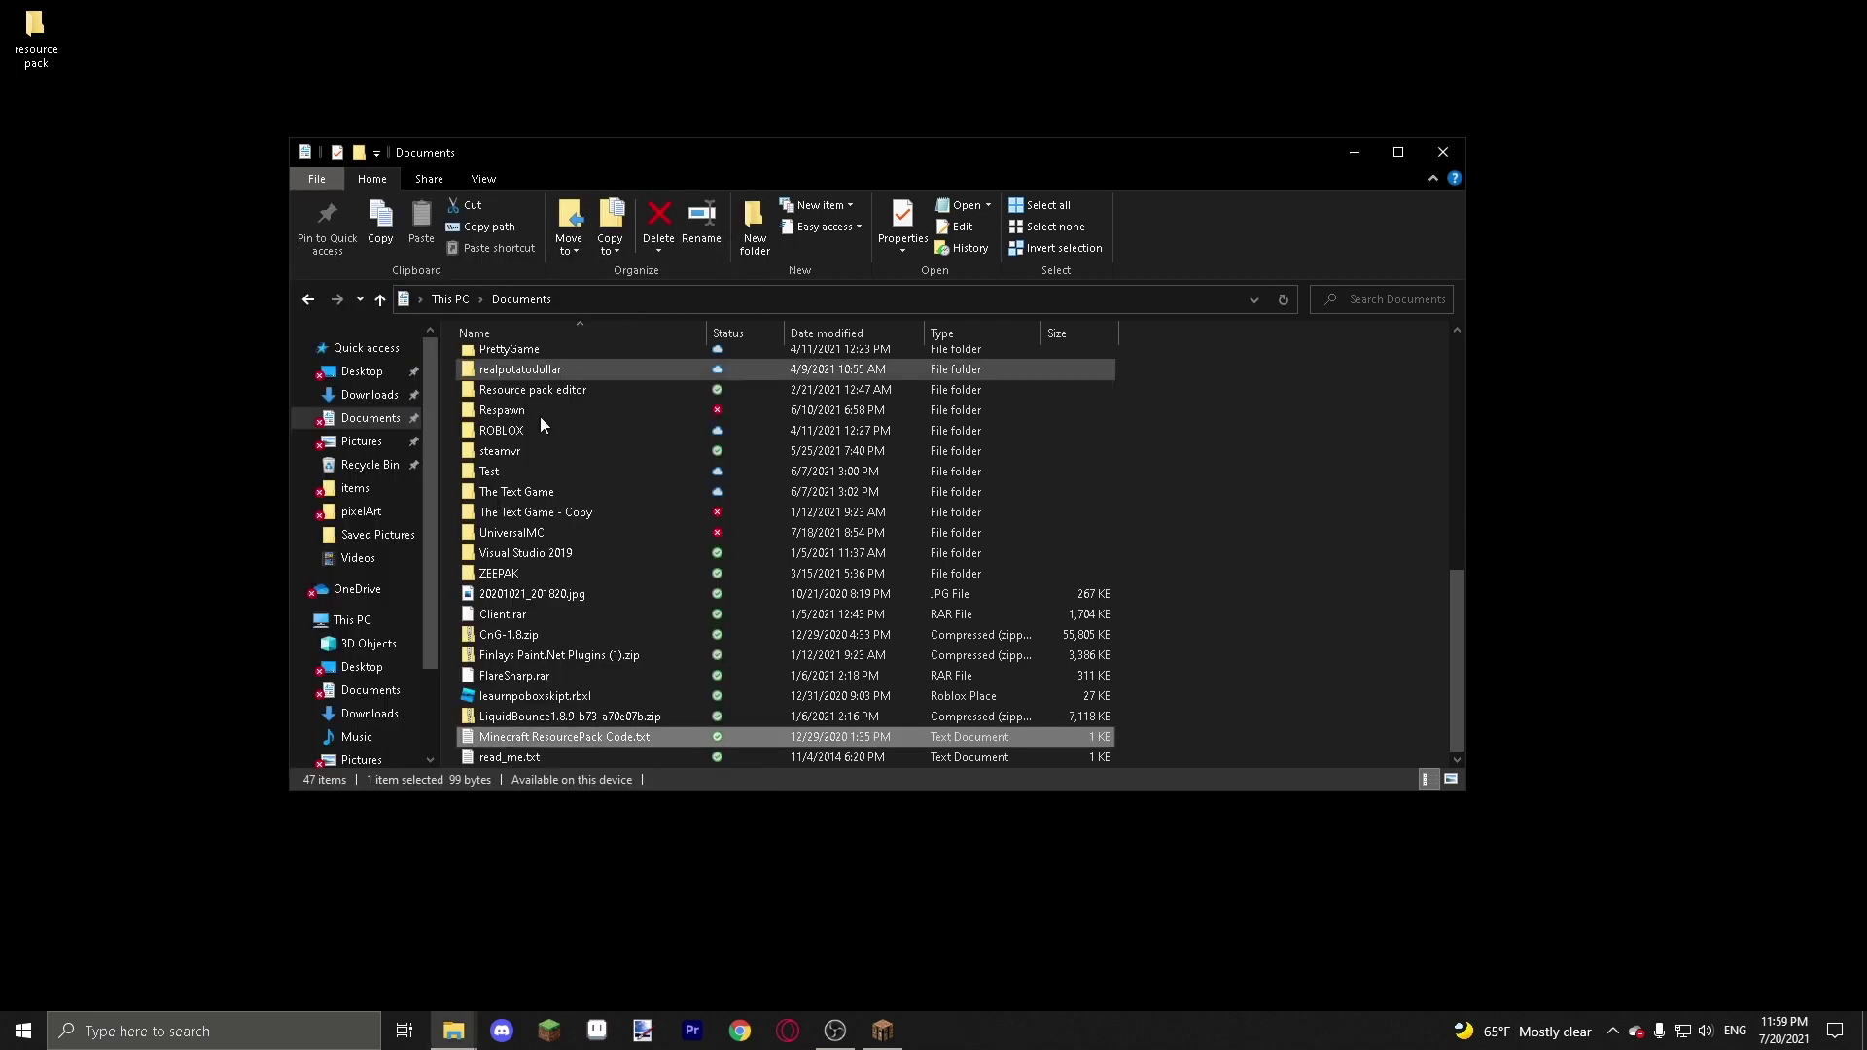
- Open New Text Document.txt from the resource pack folder on the Desktop
{"action": "left_click", "coordinate": [369, 396]}
{"action": "left_click", "coordinate": [369, 418]}
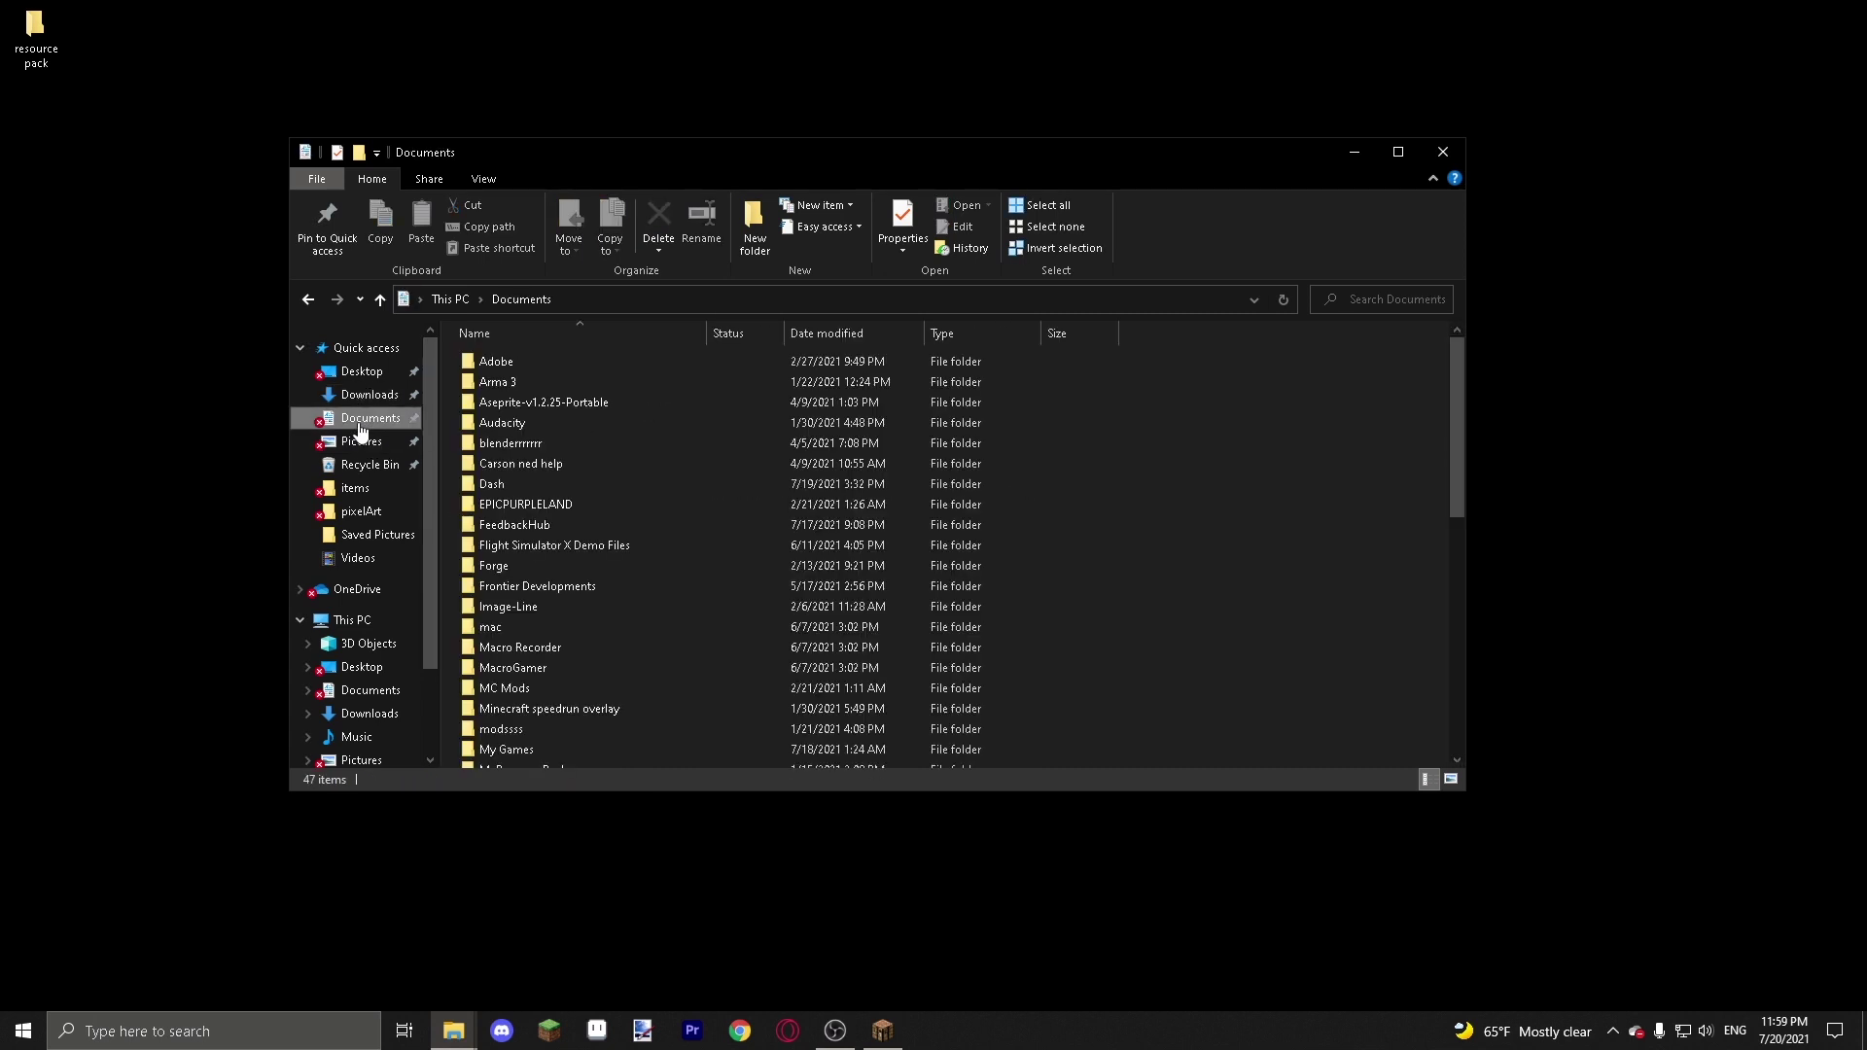
{"action": "left_click", "coordinate": [370, 399]}
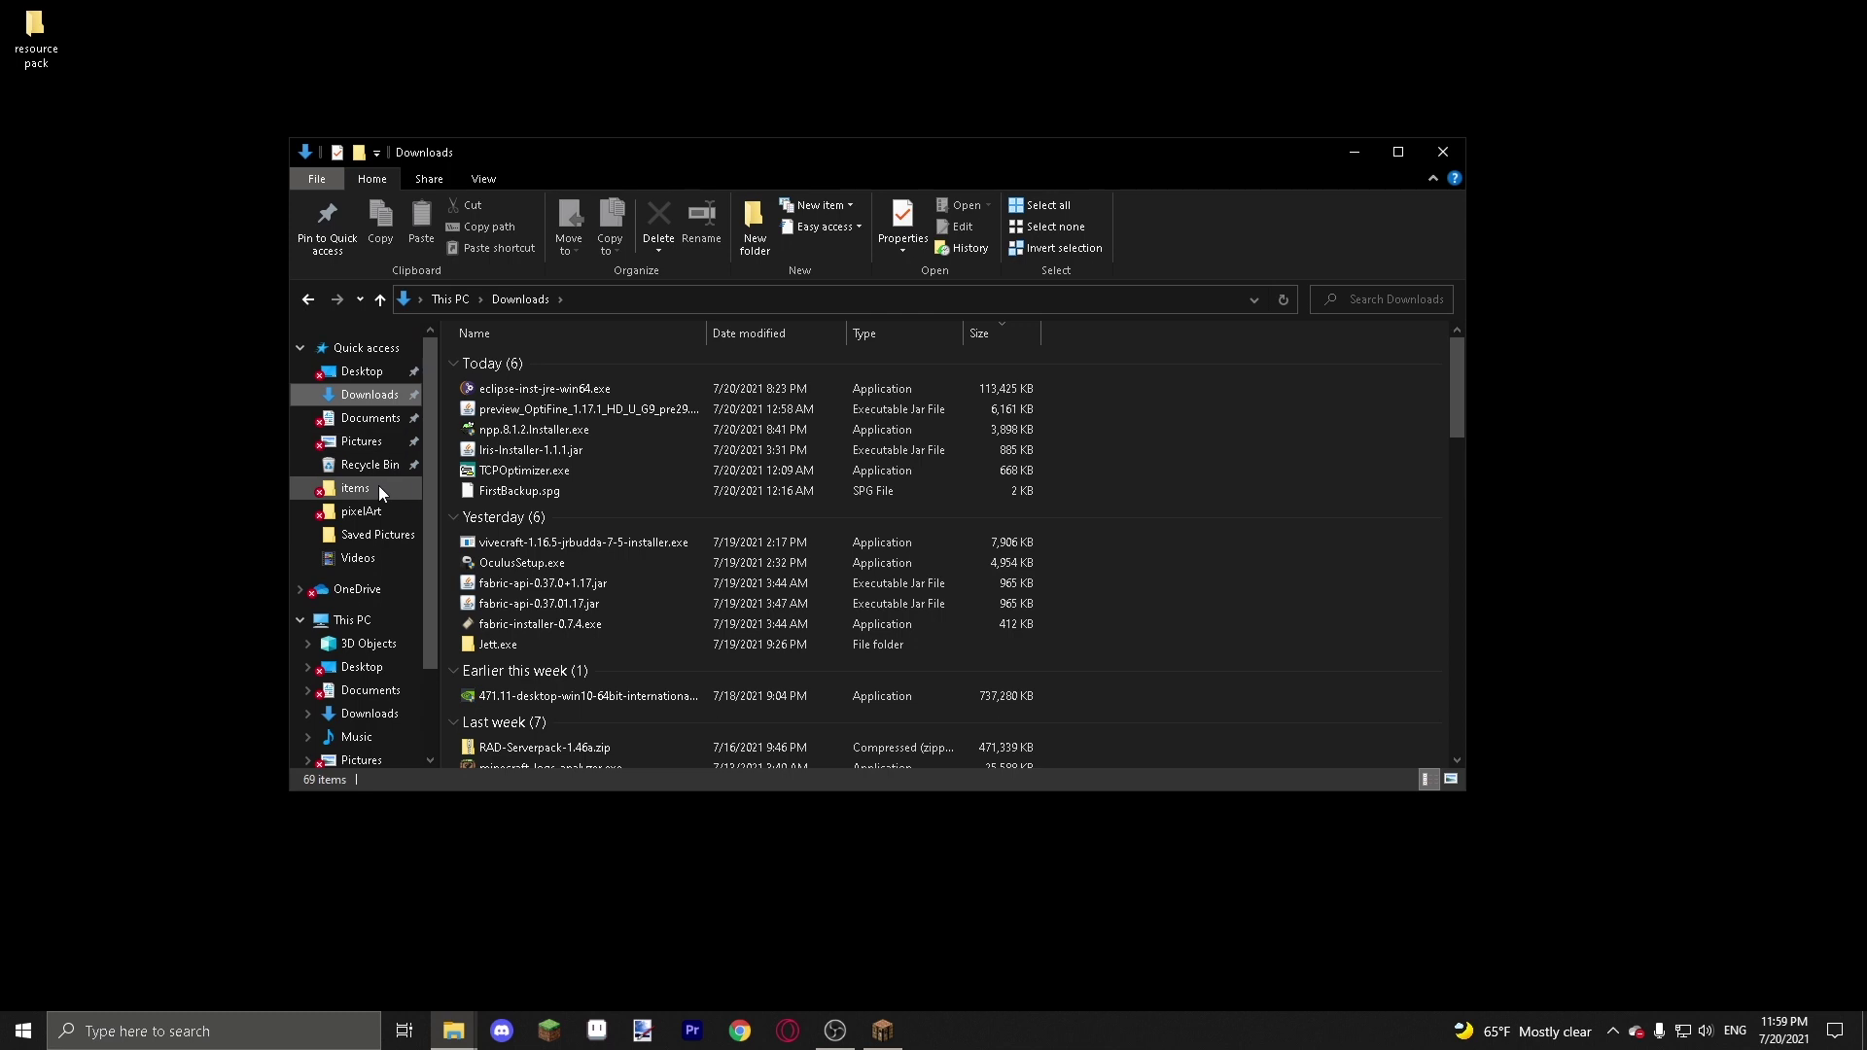
{"action": "left_click", "coordinate": [368, 373]}
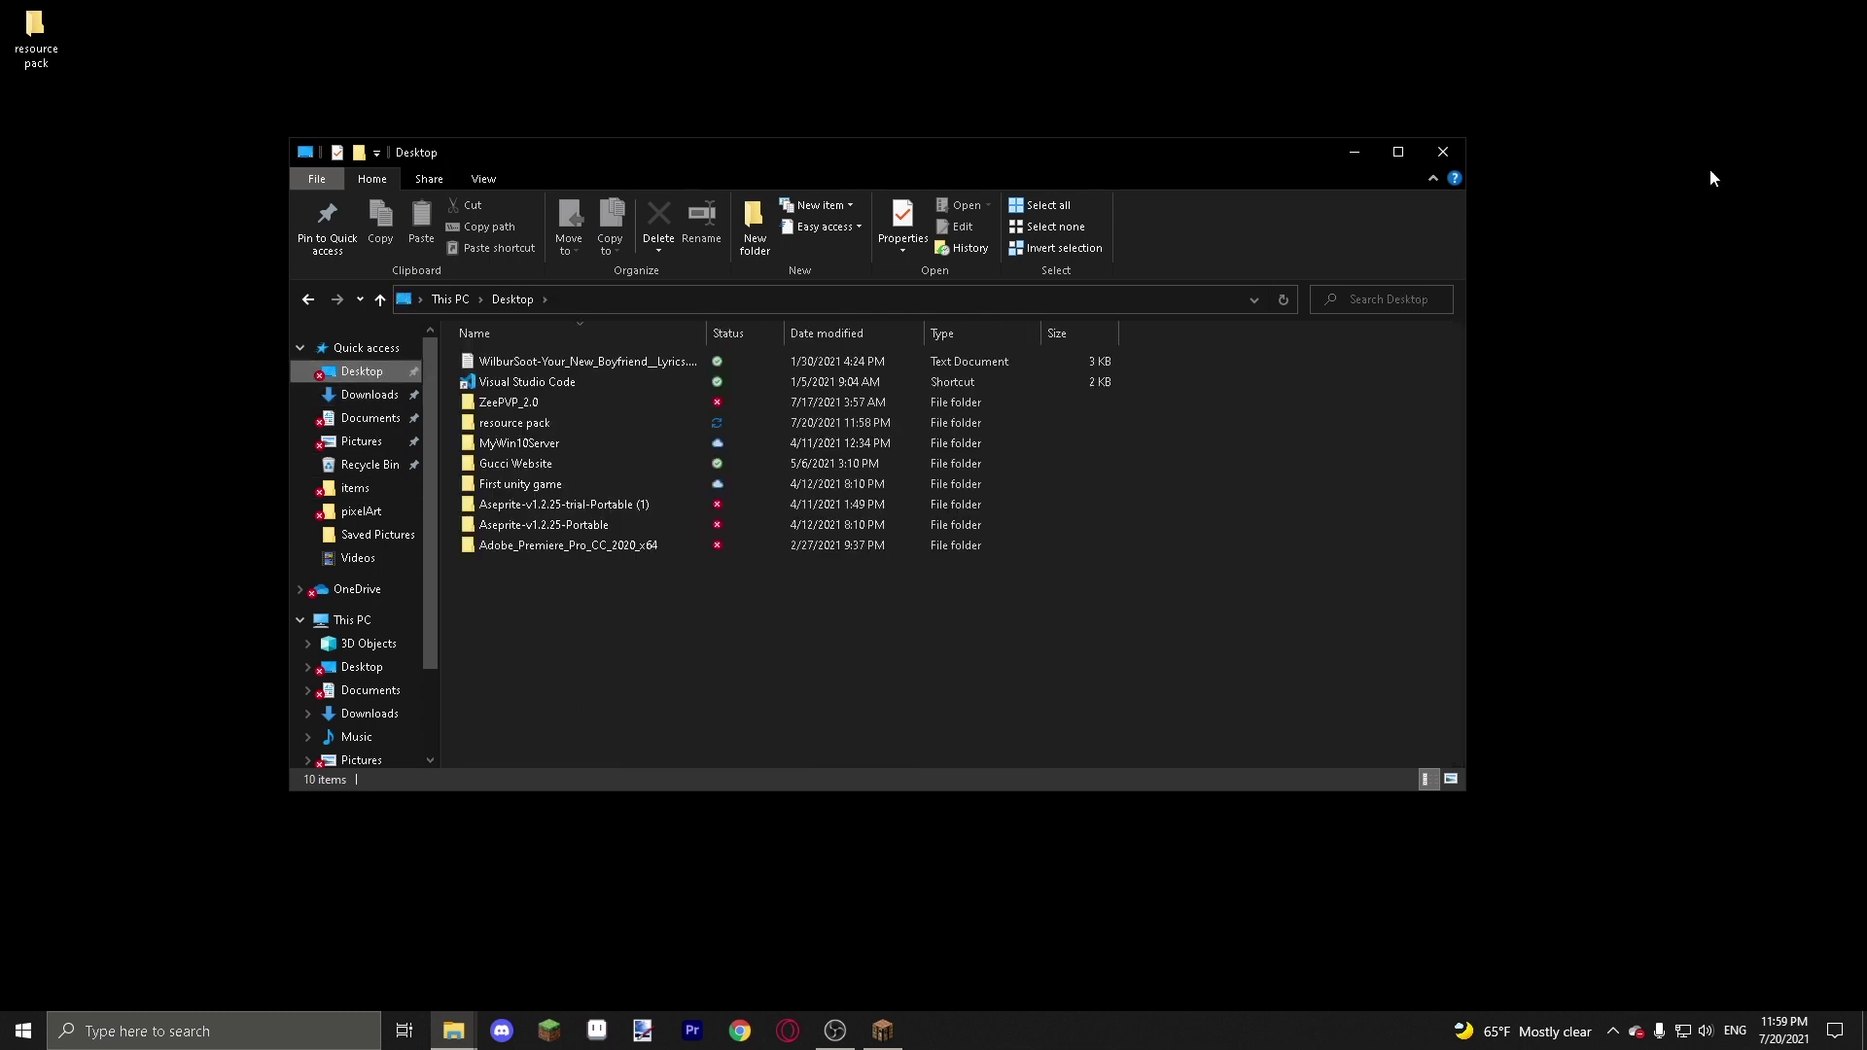
{"action": "left_click", "coordinate": [1443, 152]}
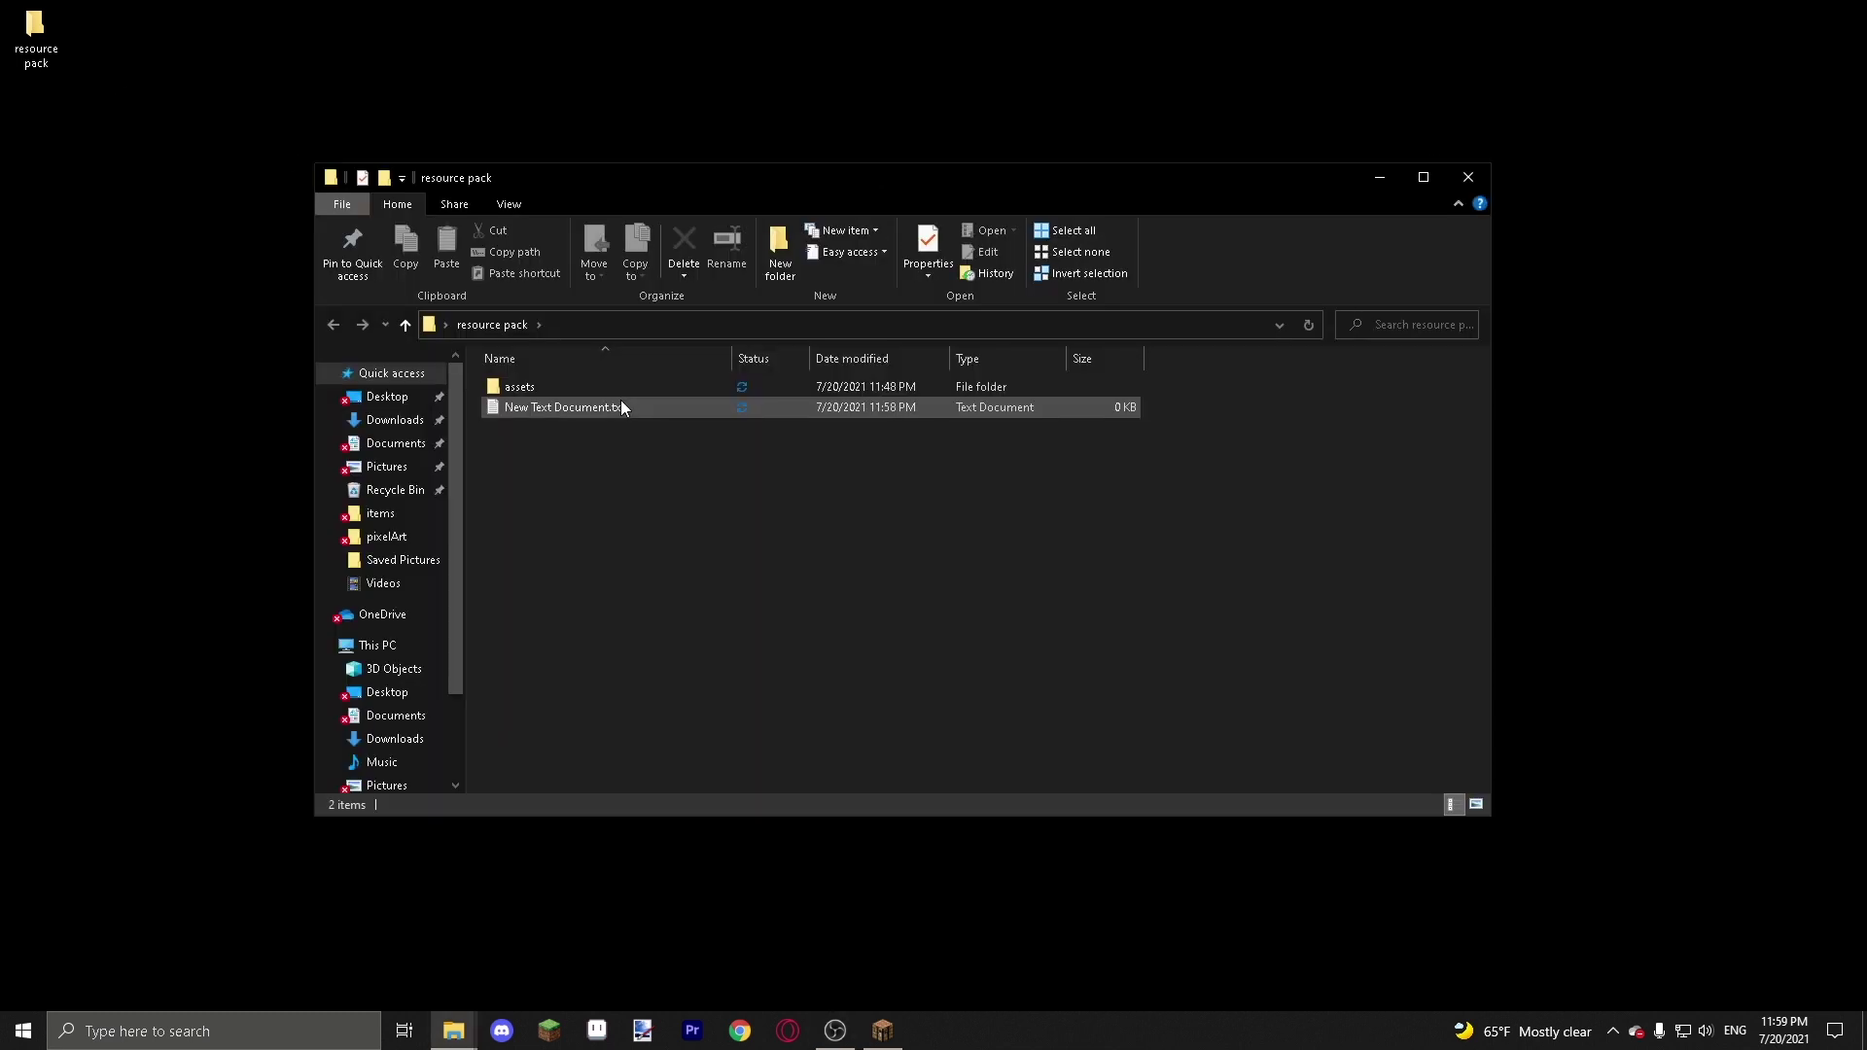
{"action": "left_click", "coordinate": [621, 406]}
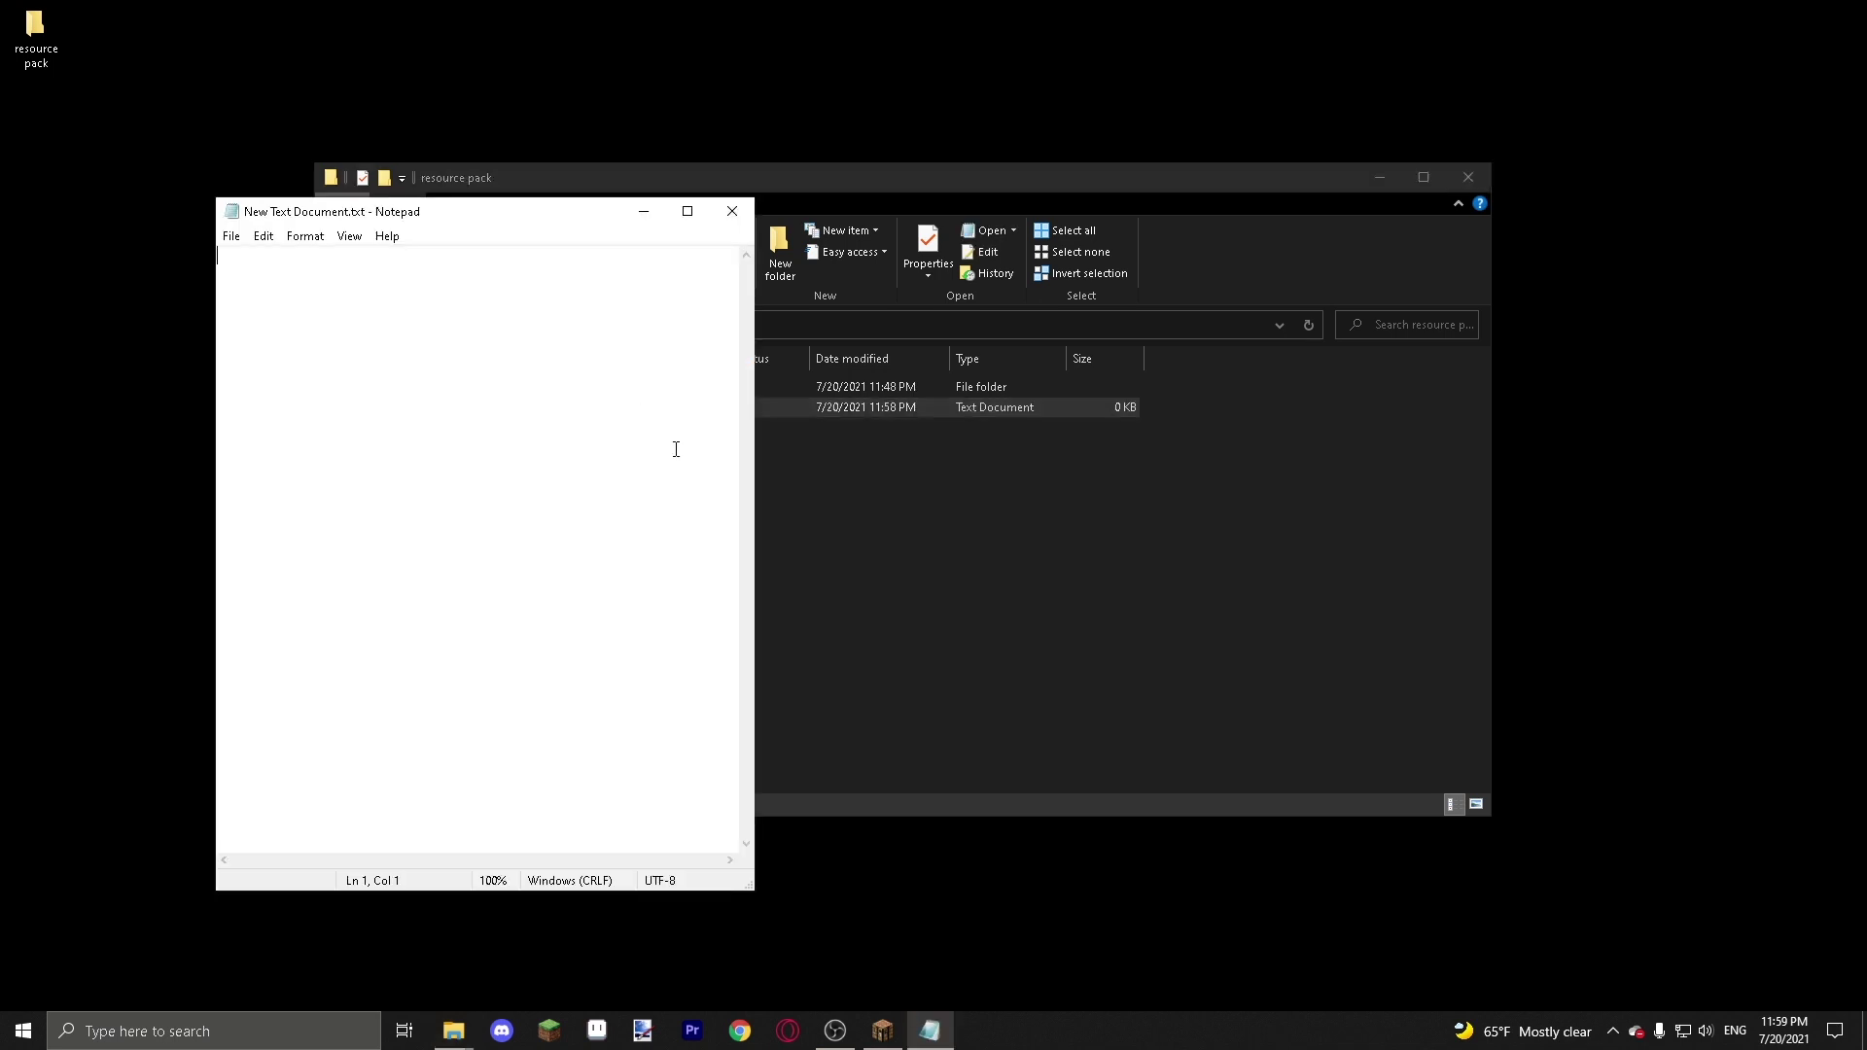
- Paste the six-line pack JSON template into New Text Document.txt and widen the Notepad window
{"action": "type", "text": "{   \"pack\":{     \"pack_format\":insert_number,     \"description\":\"My Resource Pack\"   } }"}
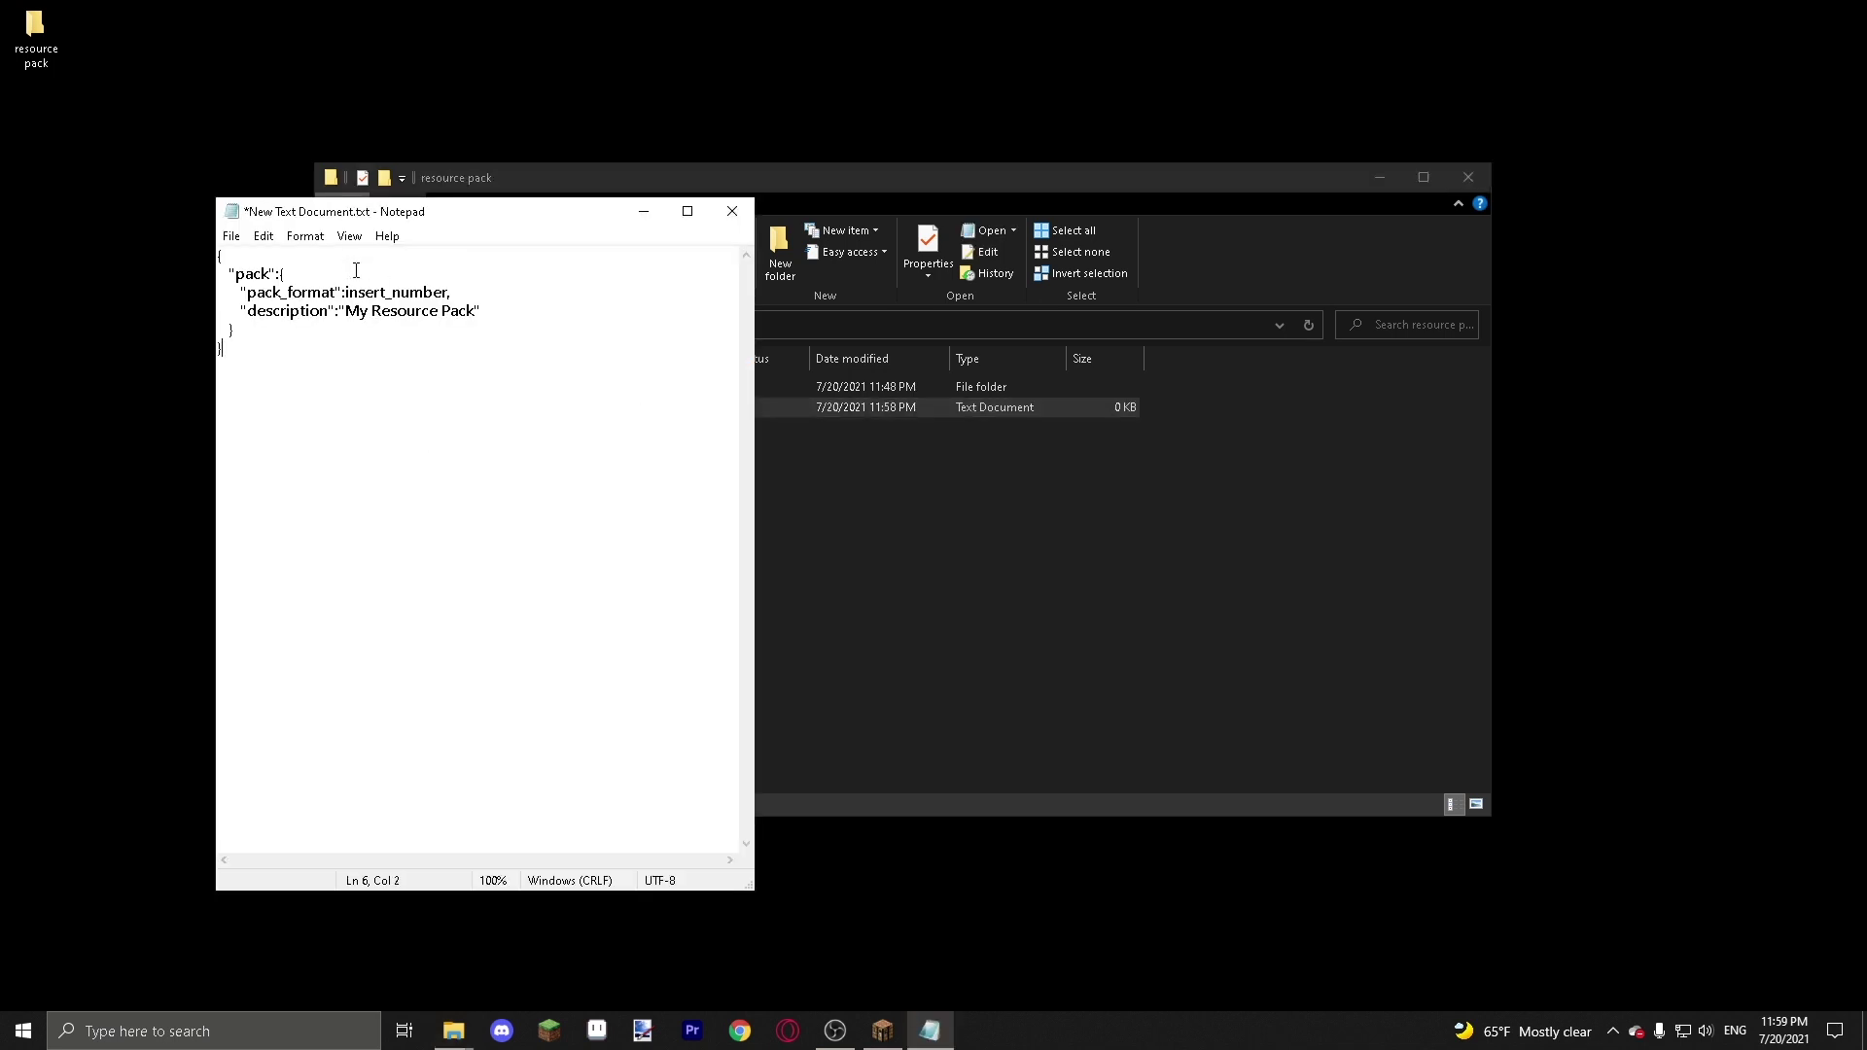
{"action": "scroll", "coordinate": [321, 310], "scroll_direction": "up", "scroll_amount": 10}
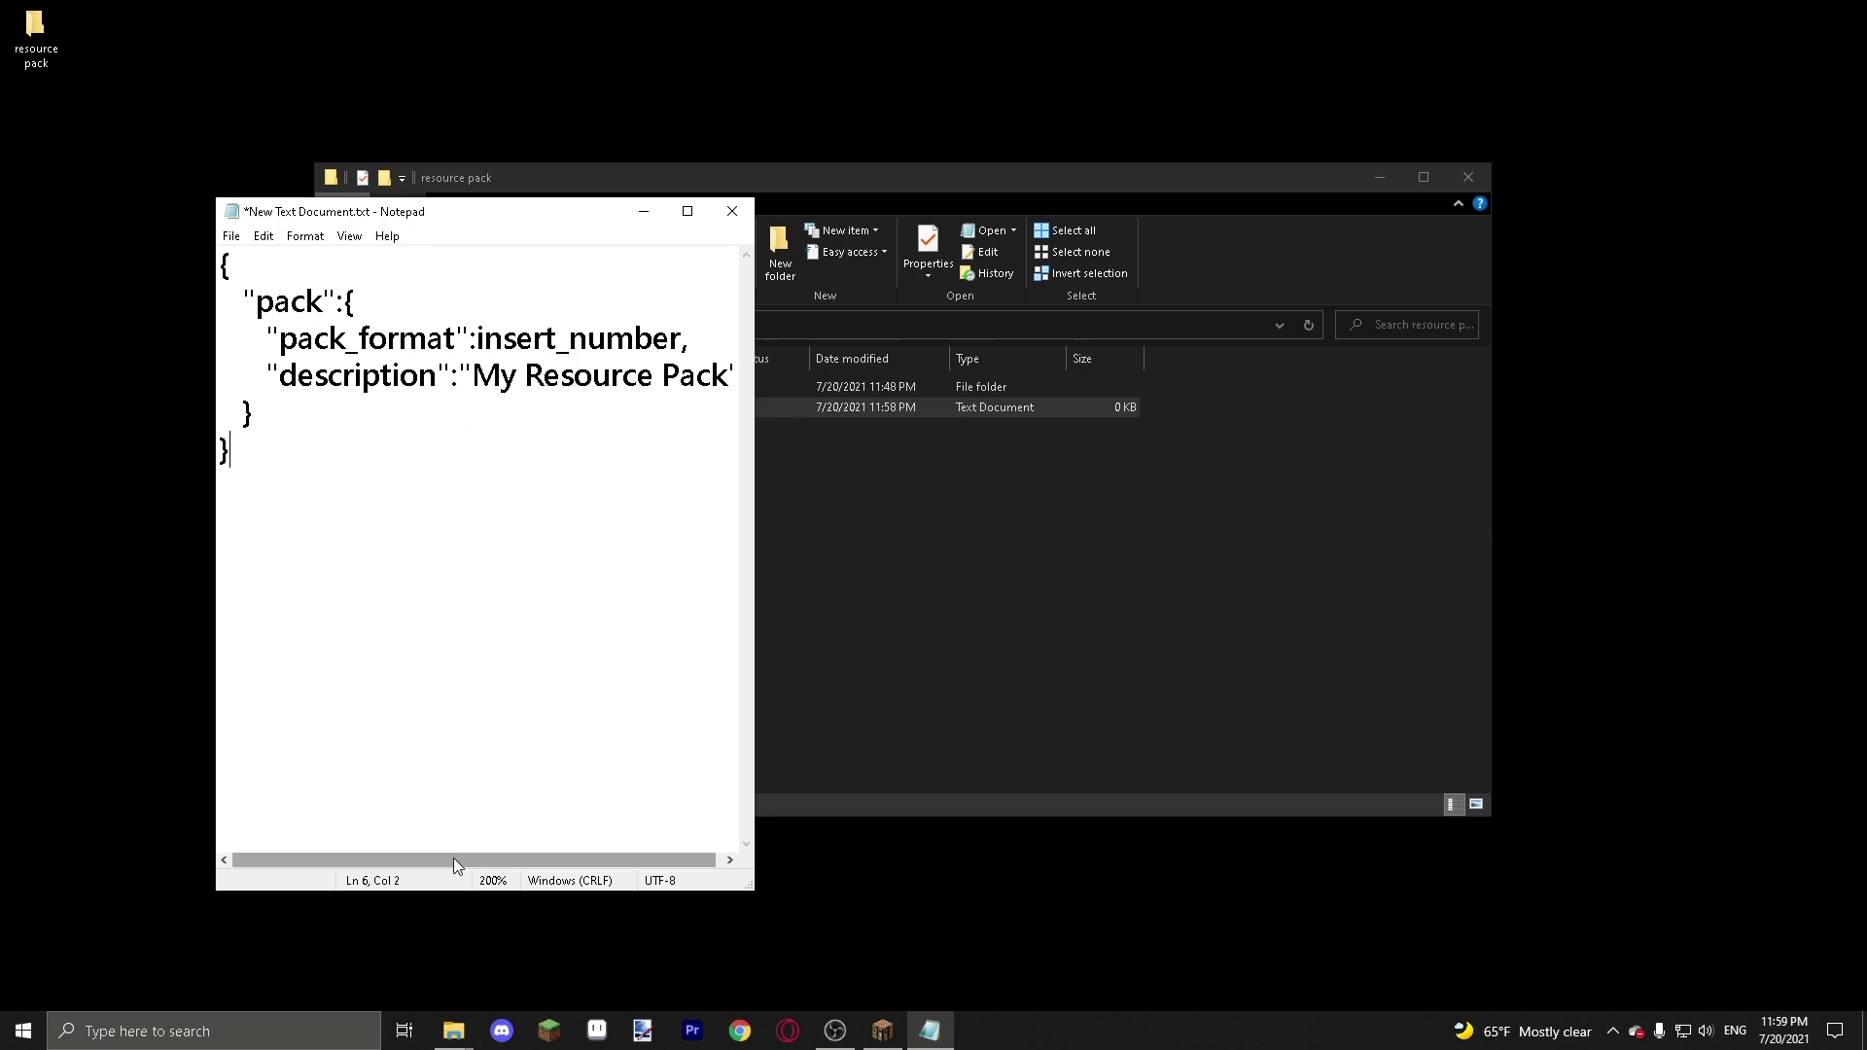
{"action": "mouse_move", "coordinate": [454, 859]}
{"action": "left_mouse_down"}
{"action": "mouse_move", "coordinate": [480, 862]}
{"action": "mouse_move", "coordinate": [460, 861]}
{"action": "left_mouse_up"}
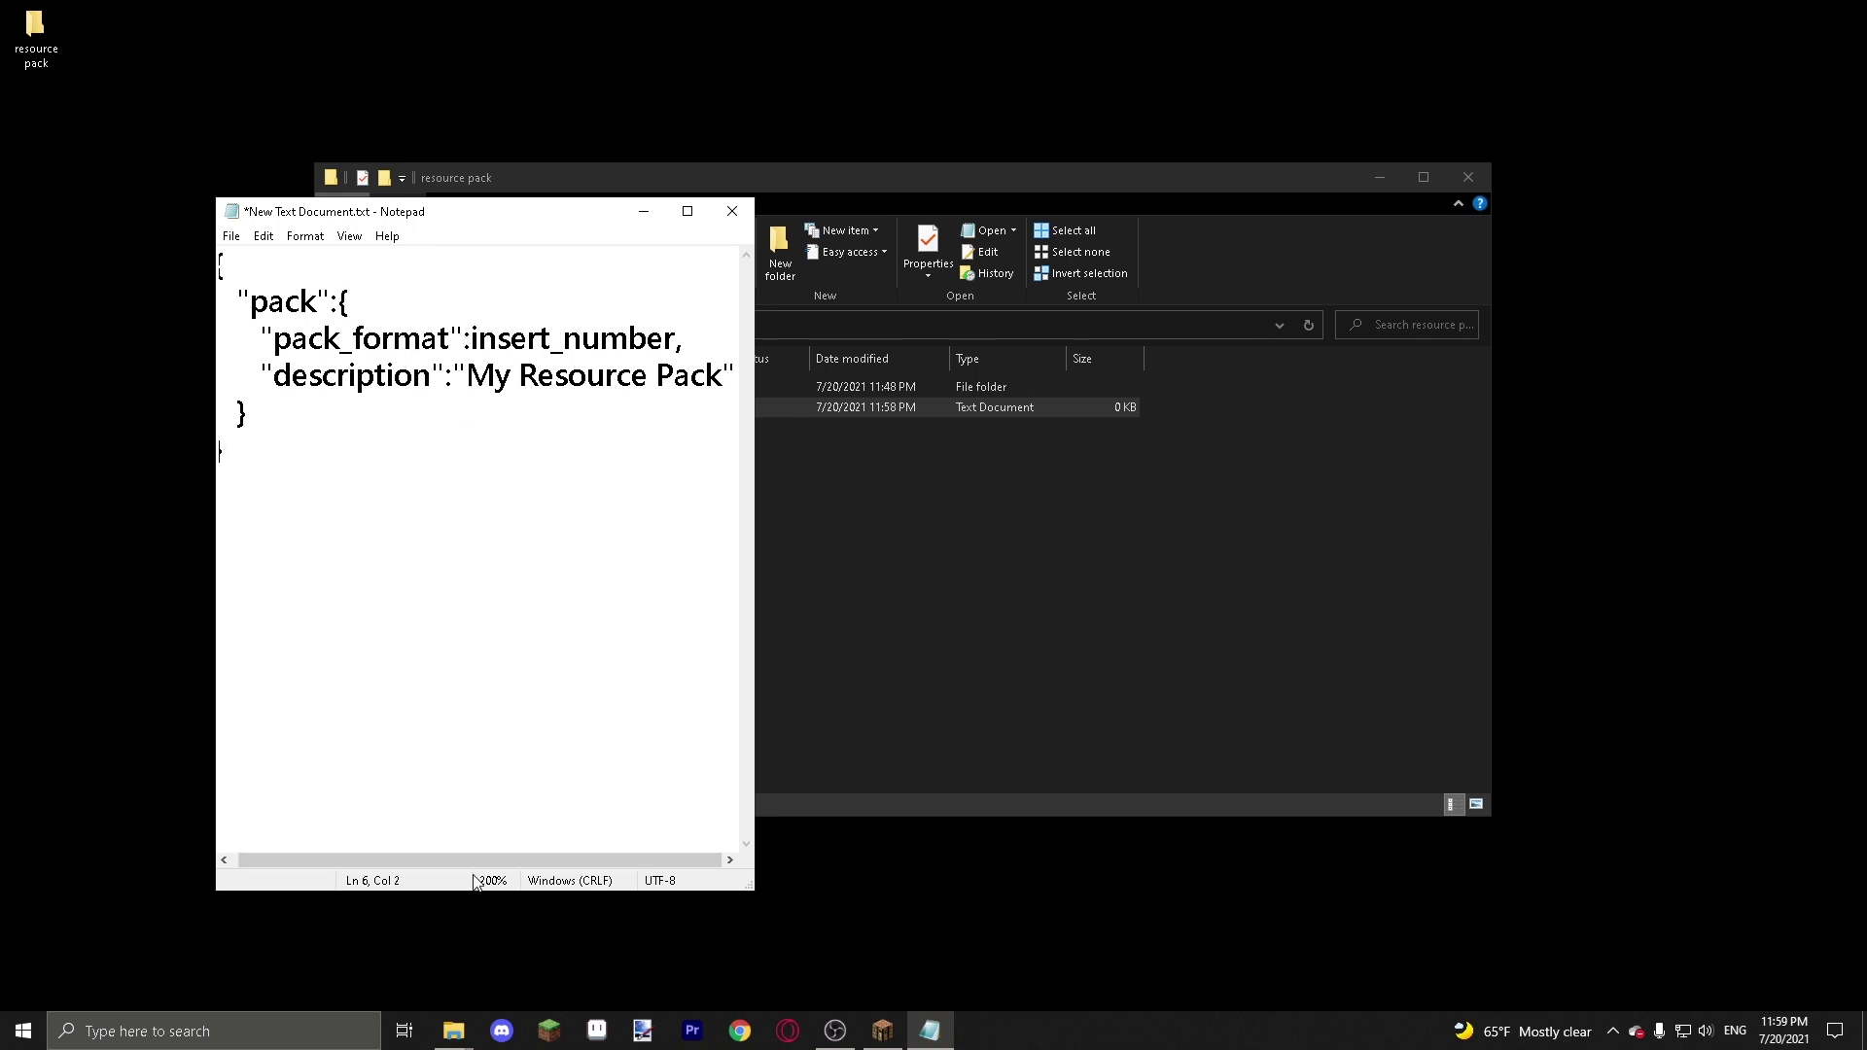
{"action": "left_click_drag", "start_coordinate": [754, 517], "coordinate": [797, 517]}
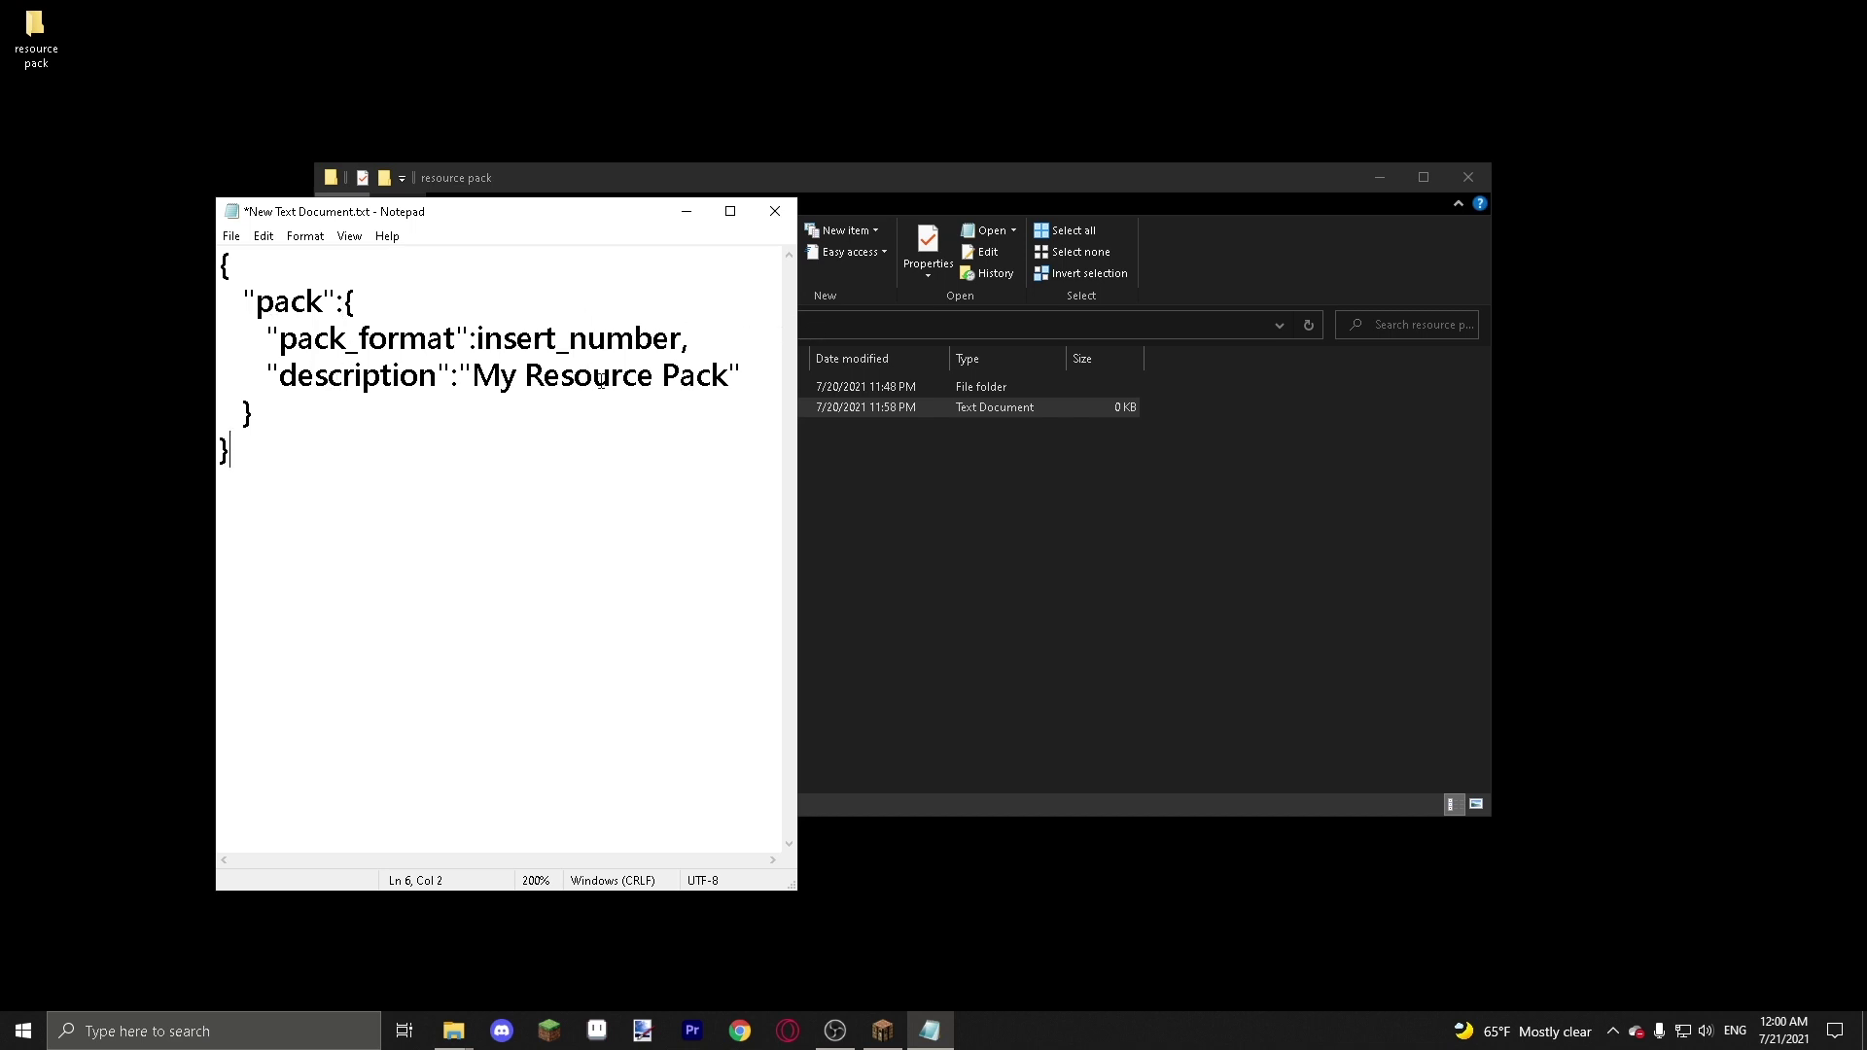
- Replace the description 'My Resource Pack' with 'cool amythist sword thingy'
{"action": "left_click", "coordinate": [729, 379]}
{"action": "key", "text": "BackSpace"}
{"action": "key", "text": "BackSpace"}
{"action": "key", "text": "BackSpace"}
{"action": "key", "text": "BackSpace"}
{"action": "key", "text": "BackSpace"}
{"action": "key", "text": "BackSpace"}
{"action": "key", "text": "BackSpace"}
{"action": "key", "text": "BackSpace"}
{"action": "key", "text": "BackSpace"}
{"action": "key", "text": "BackSpace"}
{"action": "key", "text": "BackSpace"}
{"action": "key", "text": "BackSpace"}
{"action": "key", "text": "BackSpace"}
{"action": "key", "text": "BackSpace"}
{"action": "key", "text": "BackSpace"}
{"action": "key", "text": "BackSpace"}
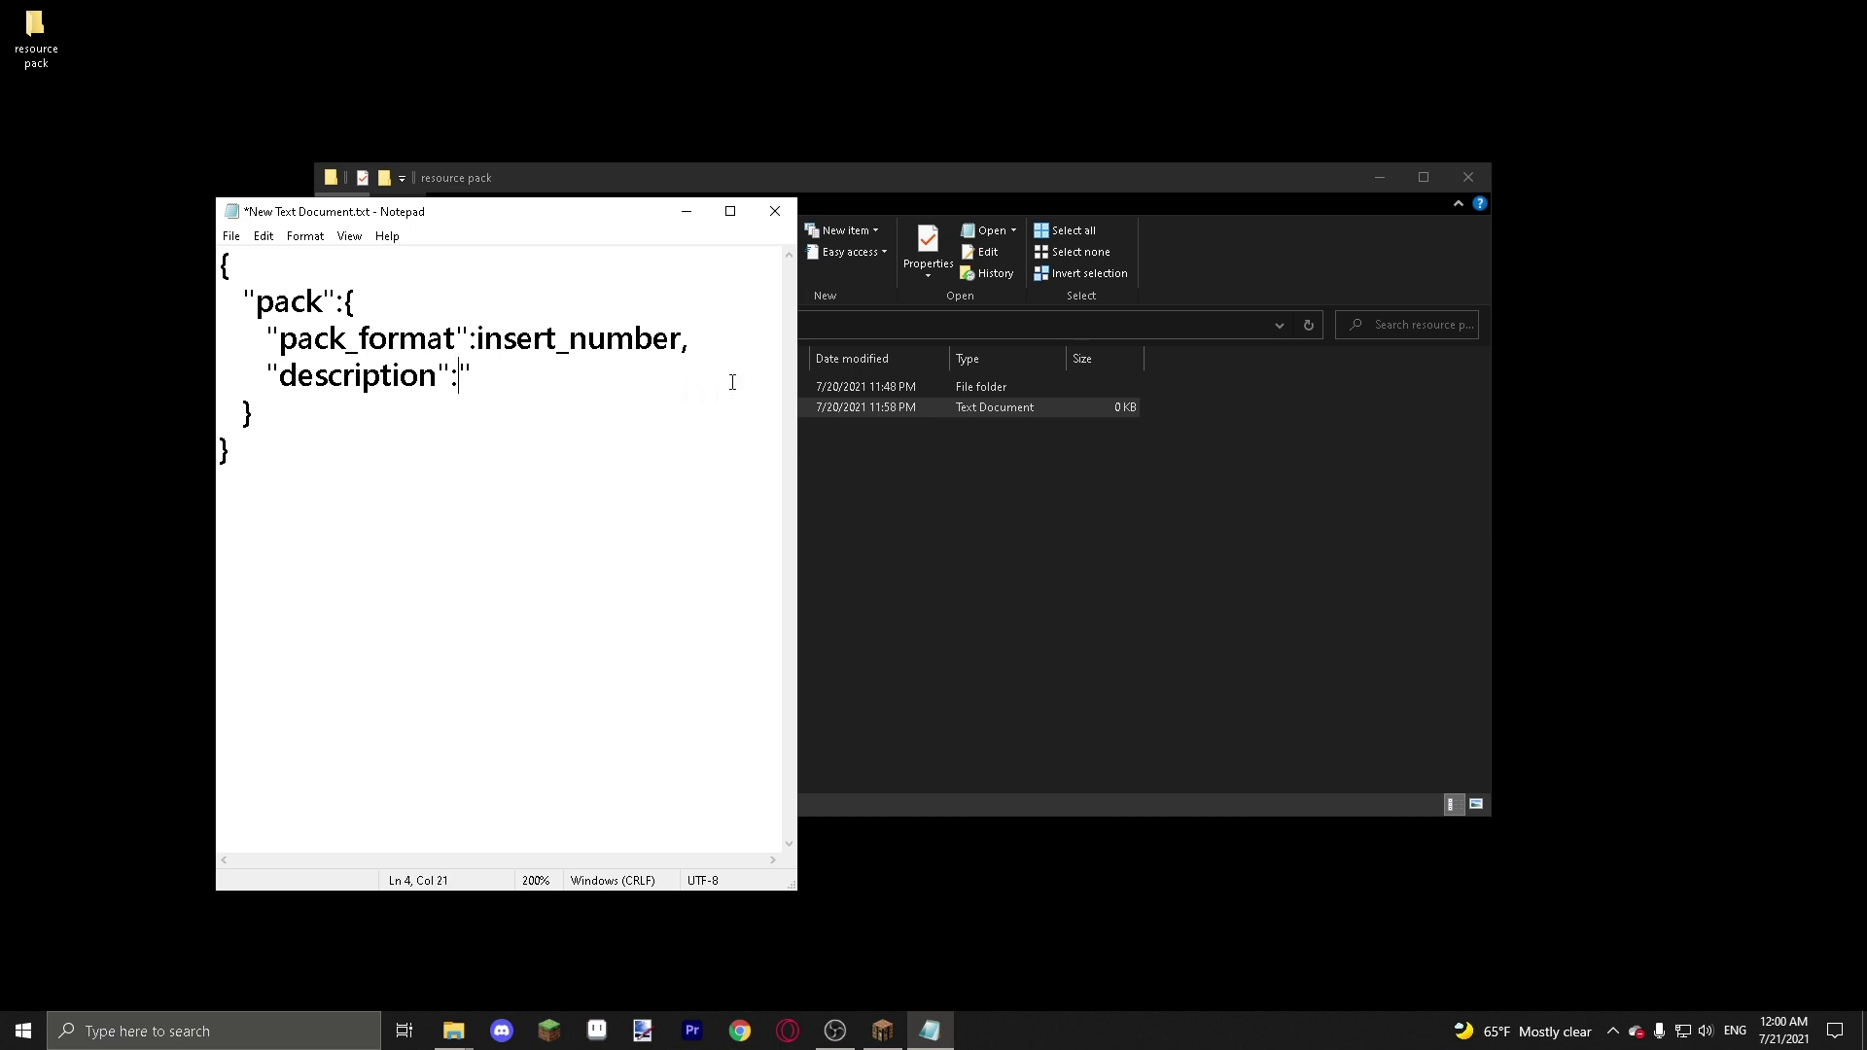
{"action": "type", "text": "a"}
{"action": "key", "text": "BackSpace"}
{"action": "type", "text": "cool a"}
{"action": "type", "text": "myth"}
{"action": "type", "text": "ist "}
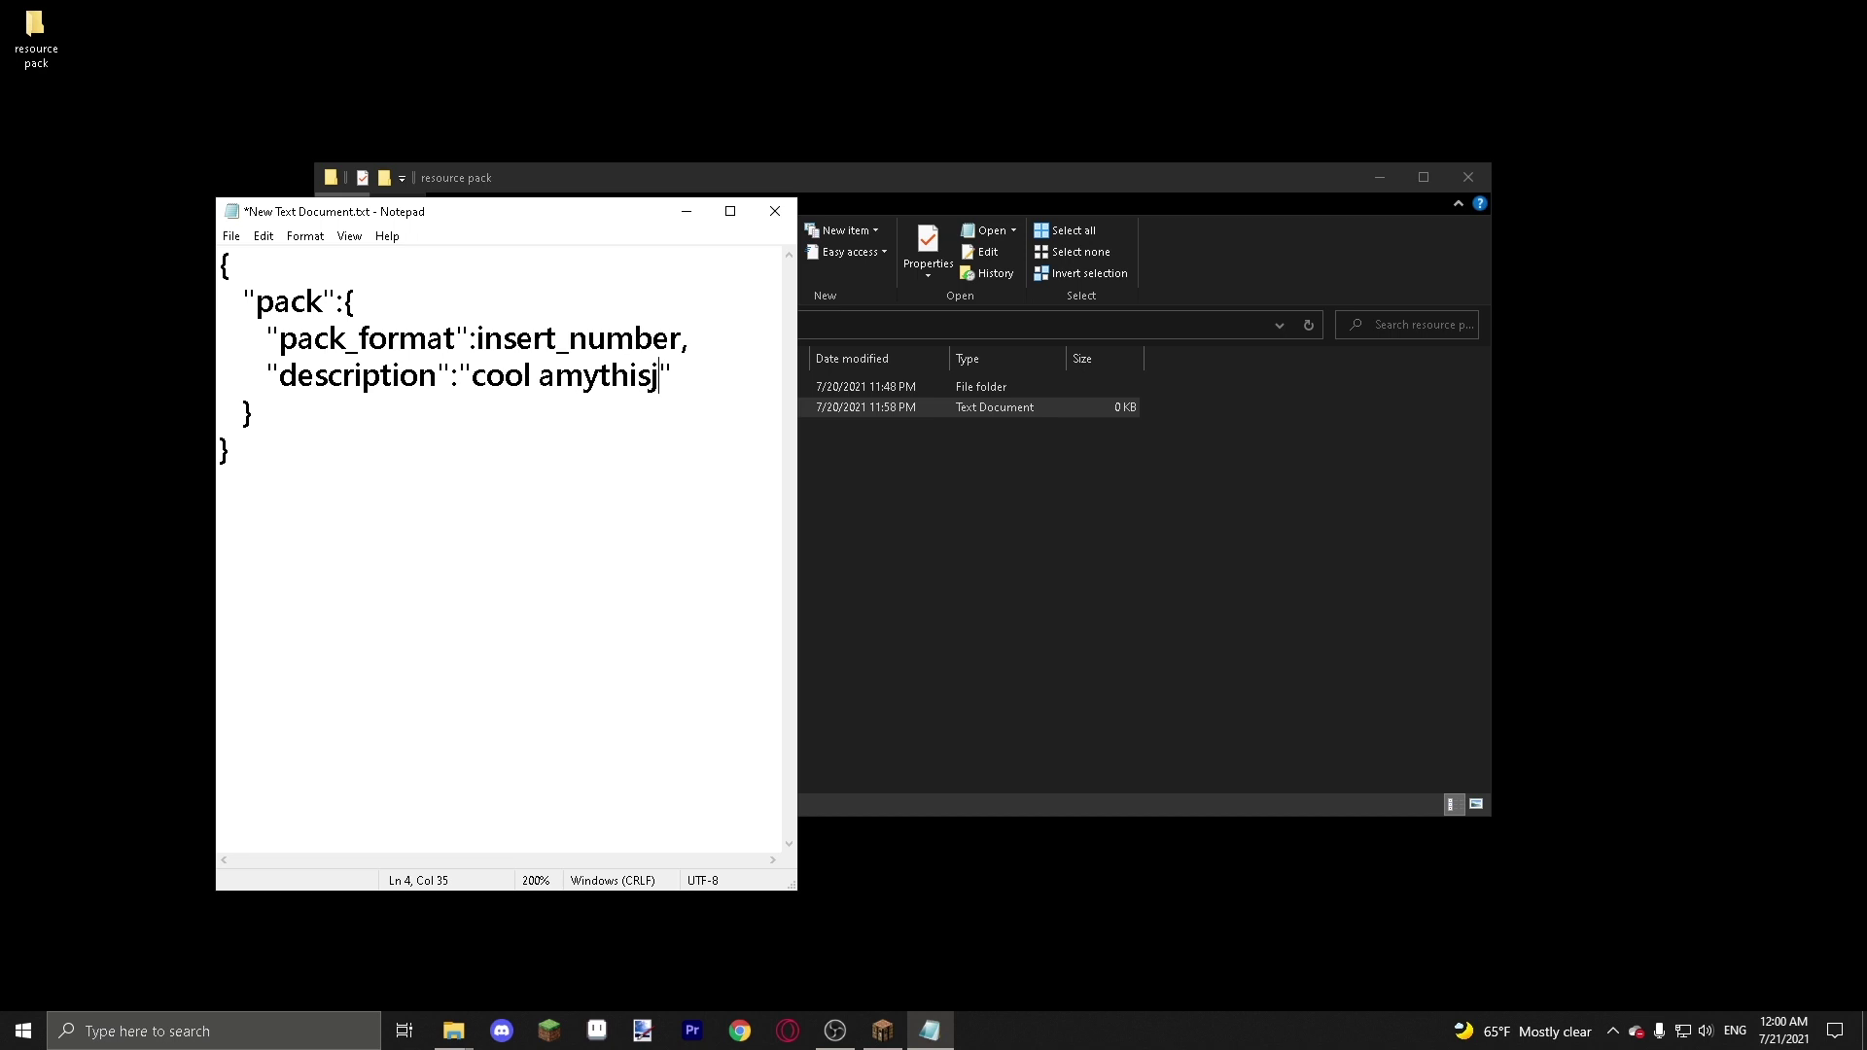
{"action": "type", "text": "sword pa"}
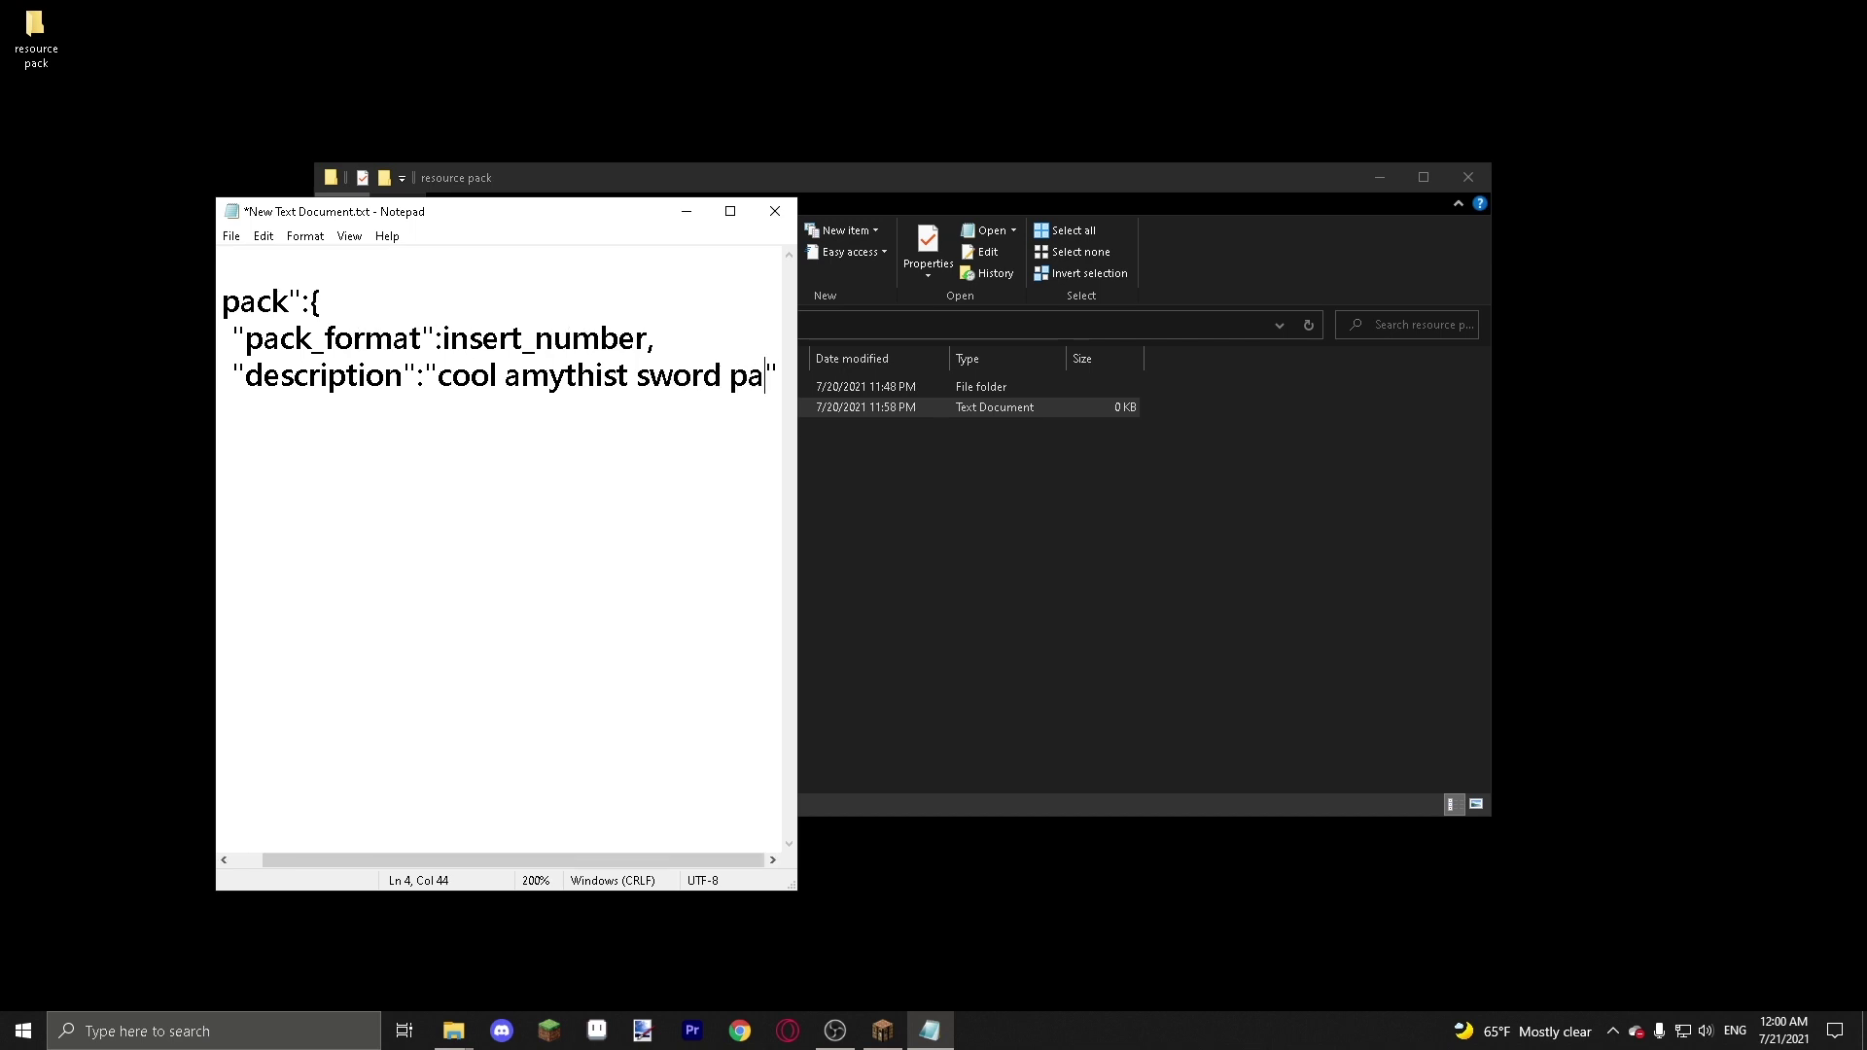
{"action": "key", "text": "BackSpace"}
{"action": "key", "text": "BackSpace"}
{"action": "type", "text": "thu"}
{"action": "key", "text": "BackSpace"}
{"action": "type", "text": "ingy"}
{"action": "key", "text": "BackSpace"}
{"action": "key", "text": "BackSpace"}
{"action": "key", "text": "BackSpace"}
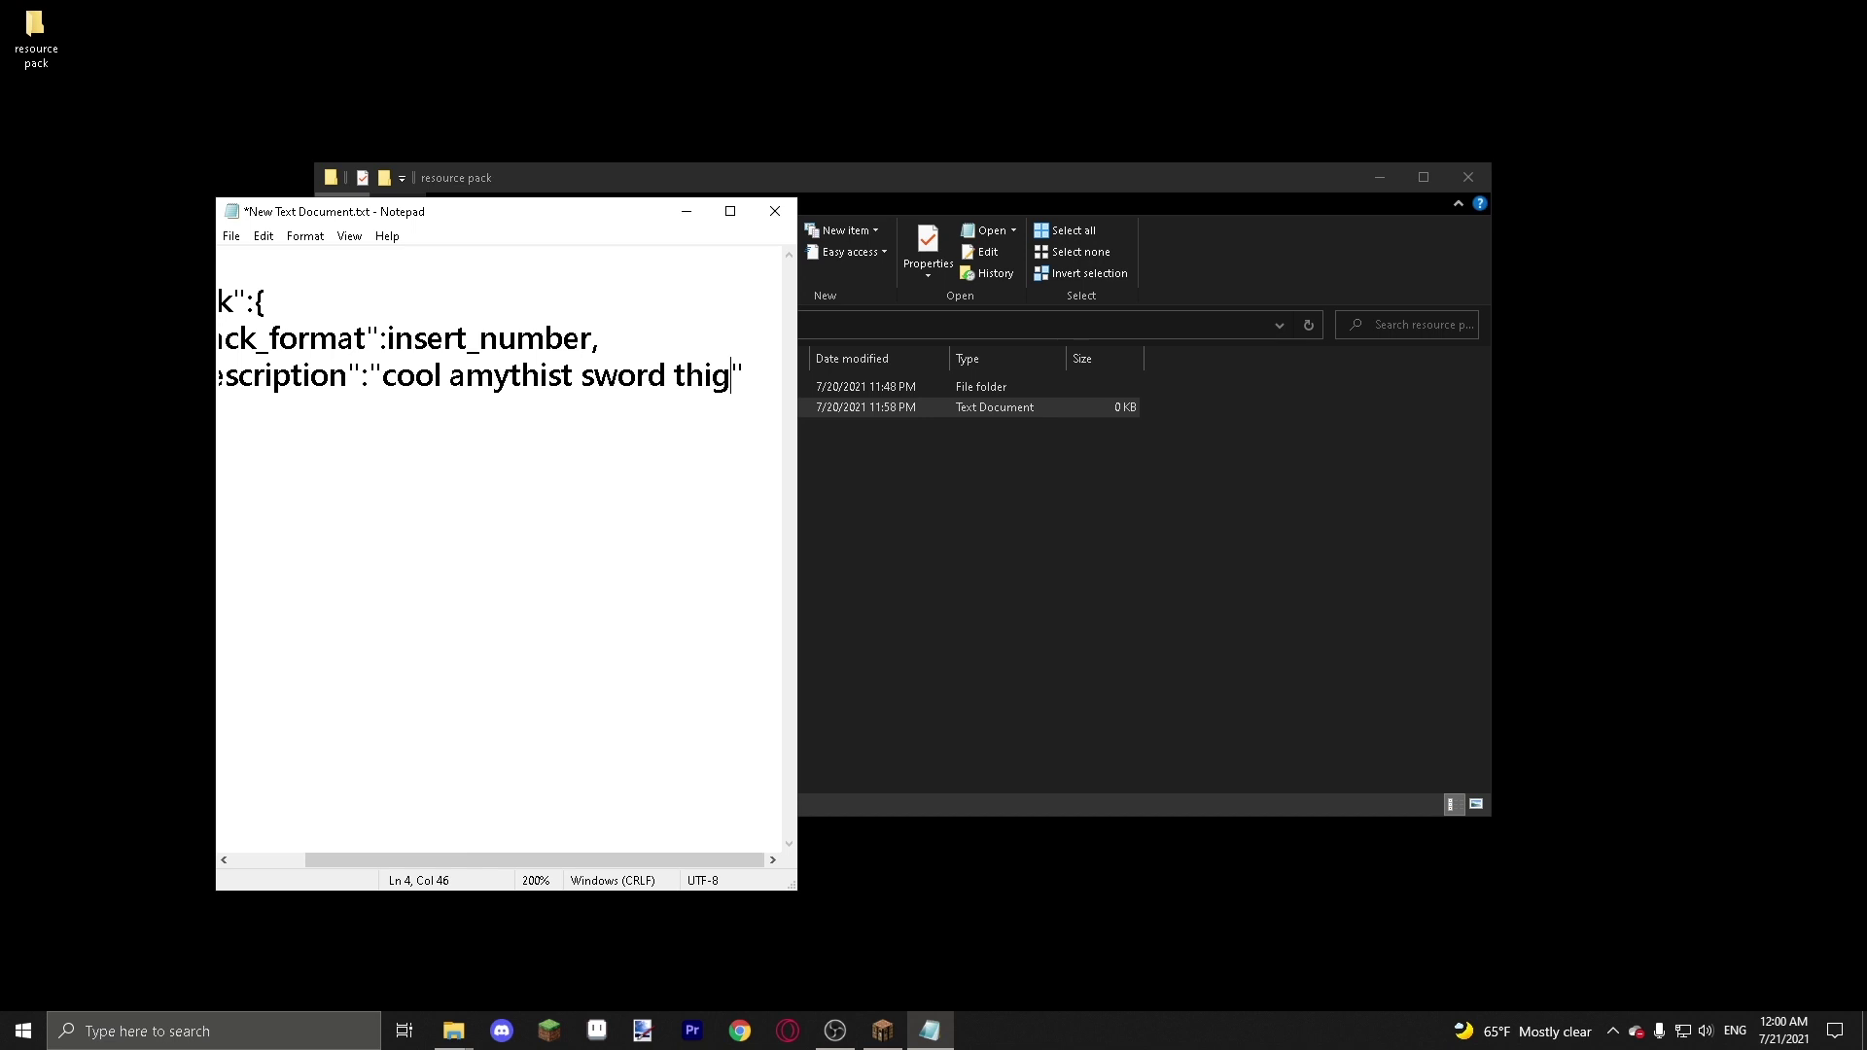
{"action": "type", "text": "ngy"}
{"action": "left_click_drag", "start_coordinate": [714, 859], "coordinate": [641, 859]}
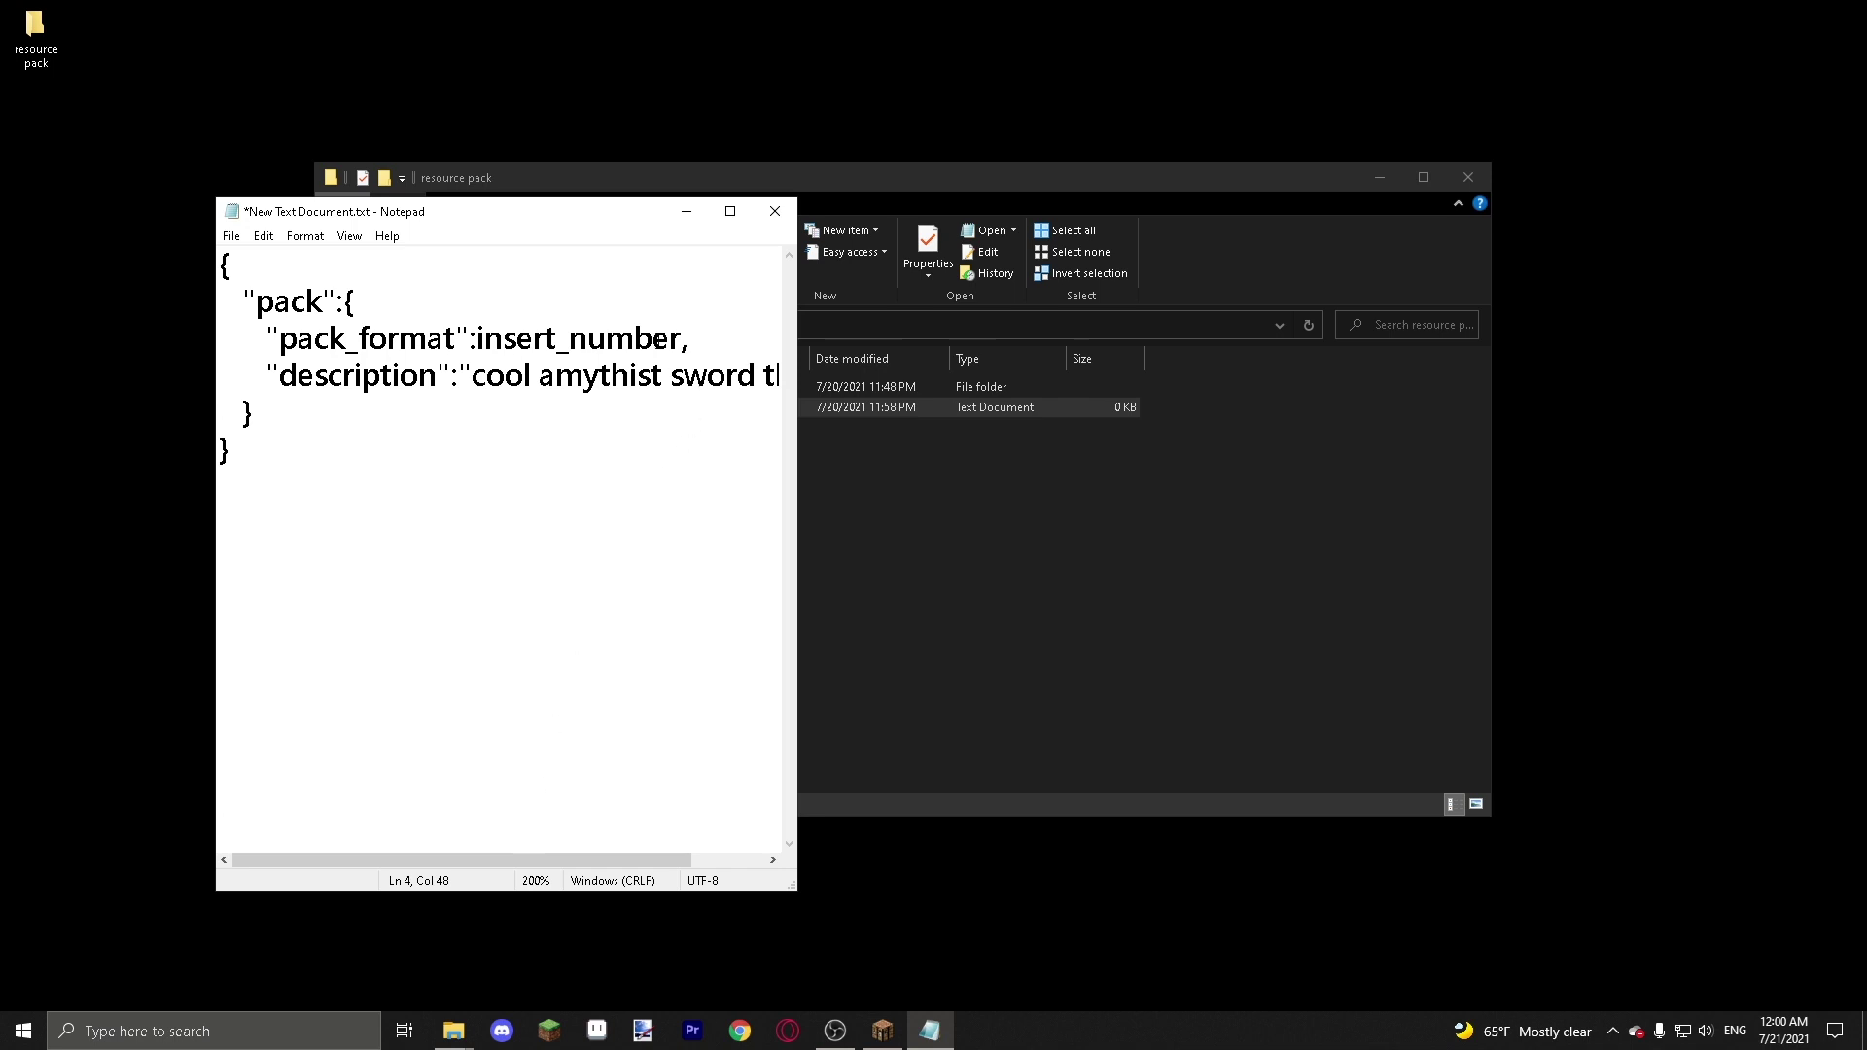
- Replace insert_number with pack_format 7, then save and close the file
{"action": "left_click", "coordinate": [686, 344]}
{"action": "key", "text": "BackSpace"}
{"action": "key", "text": "BackSpace"}
{"action": "key", "text": "BackSpace"}
{"action": "key", "text": "BackSpace"}
{"action": "key", "text": "BackSpace"}
{"action": "key", "text": "BackSpace"}
{"action": "key", "text": "BackSpace"}
{"action": "key", "text": "BackSpace"}
{"action": "key", "text": "BackSpace"}
{"action": "key", "text": "BackSpace"}
{"action": "key", "text": "BackSpace"}
{"action": "key", "text": "BackSpace"}
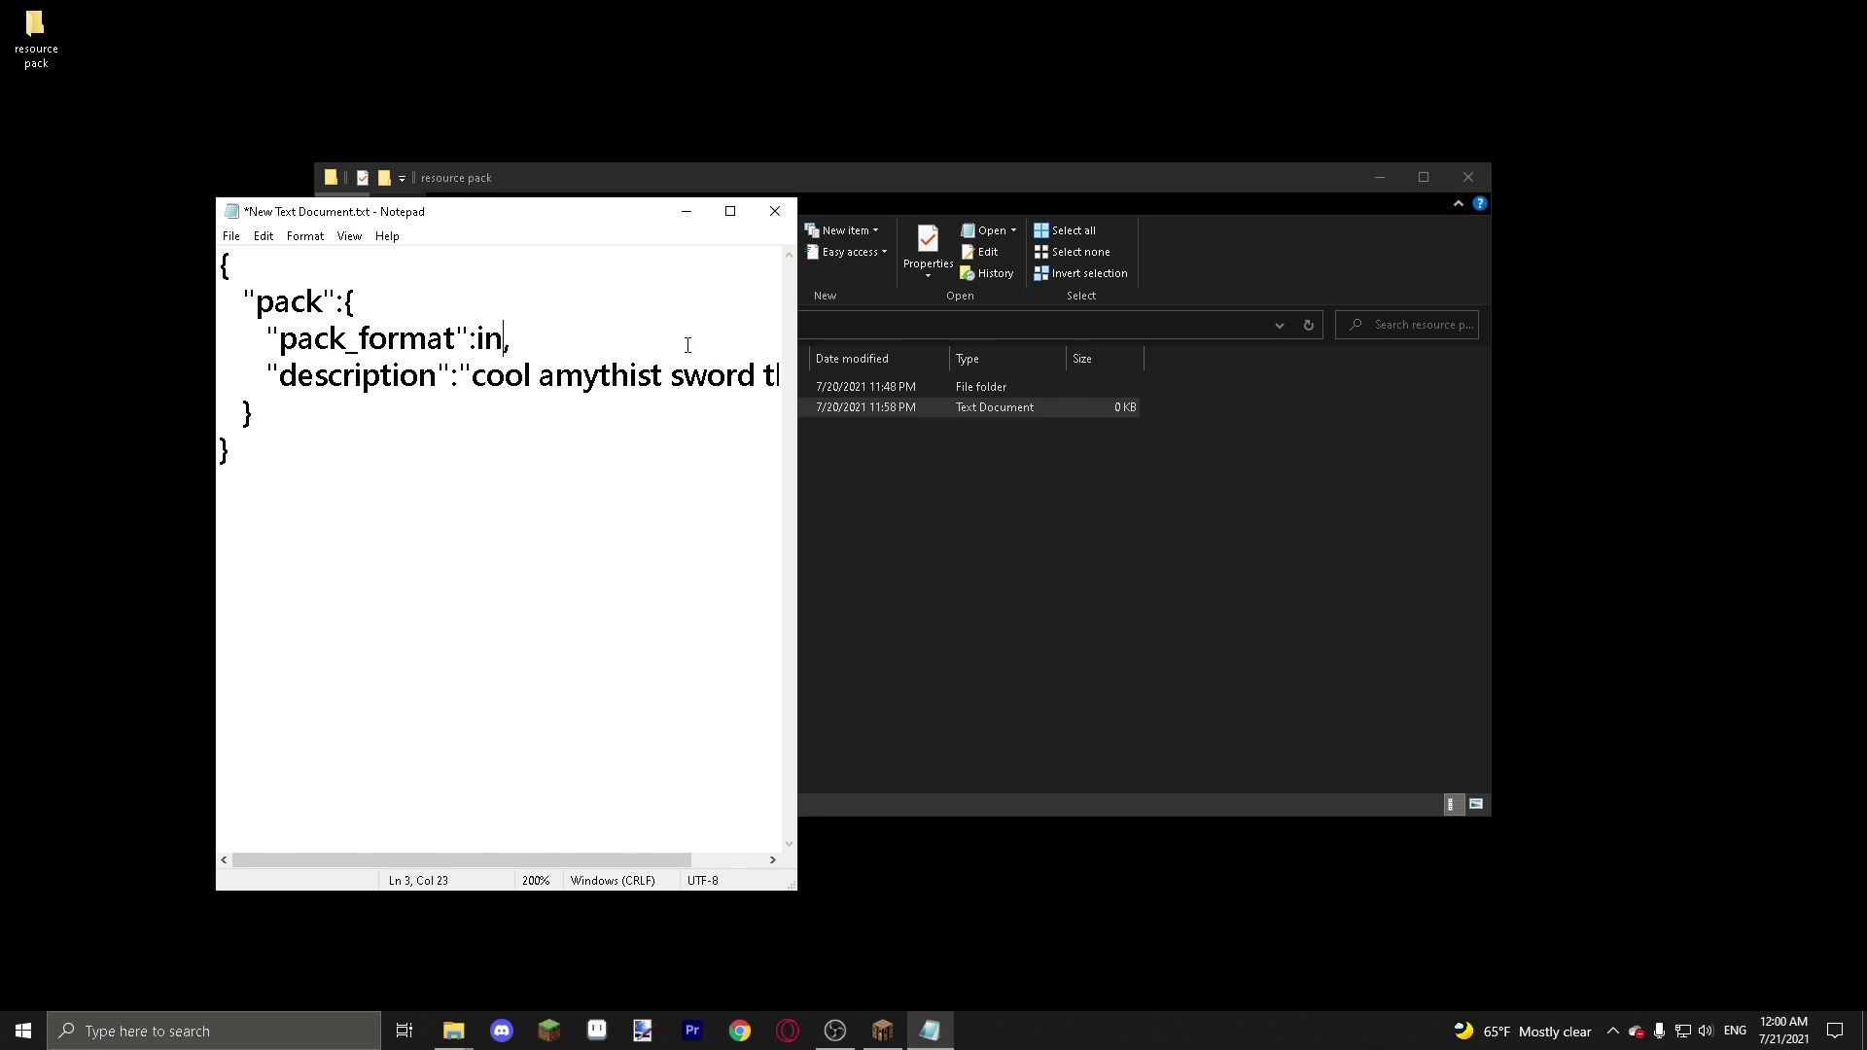
{"action": "key", "text": "BackSpace"}
{"action": "type", "text": "7"}
{"action": "key", "text": "ctrl+s"}
{"action": "left_click", "coordinate": [775, 212]}
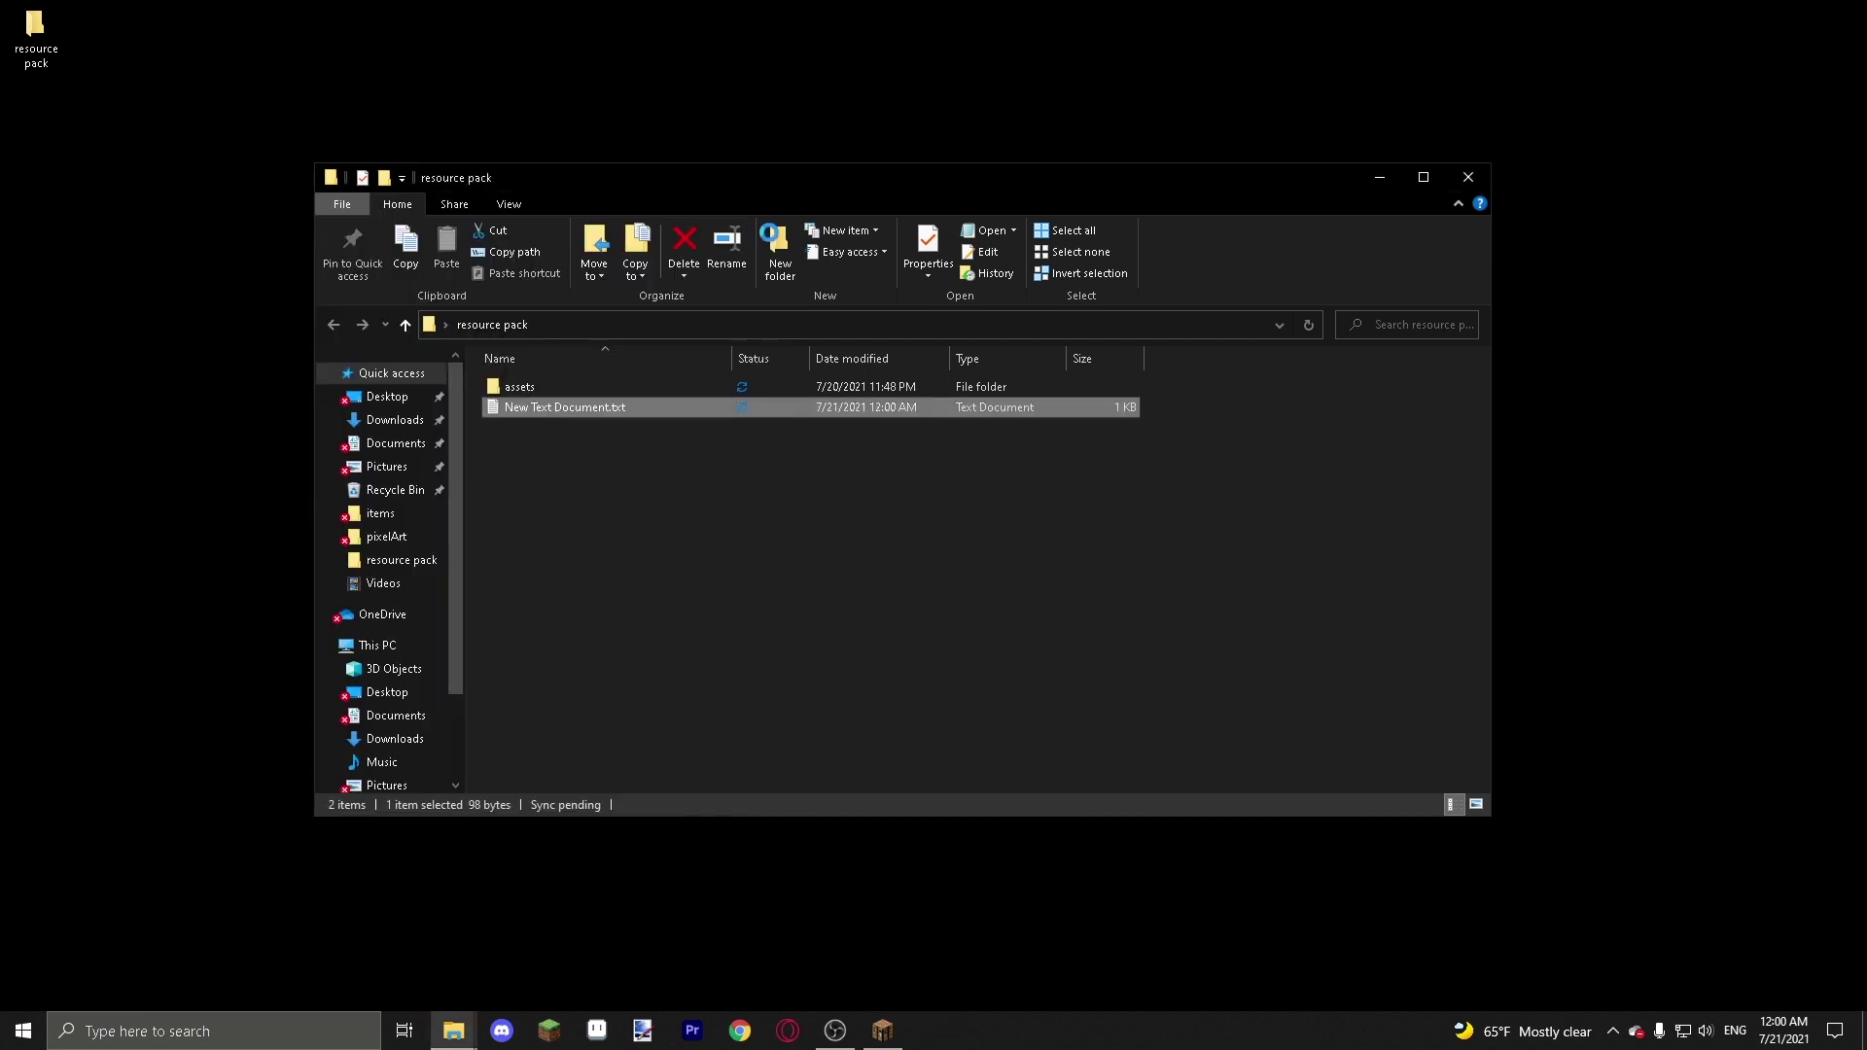
- Rename New Text Document.txt to pack.mcmeta, accepting the file extension change
{"action": "right_click", "coordinate": [686, 410]}
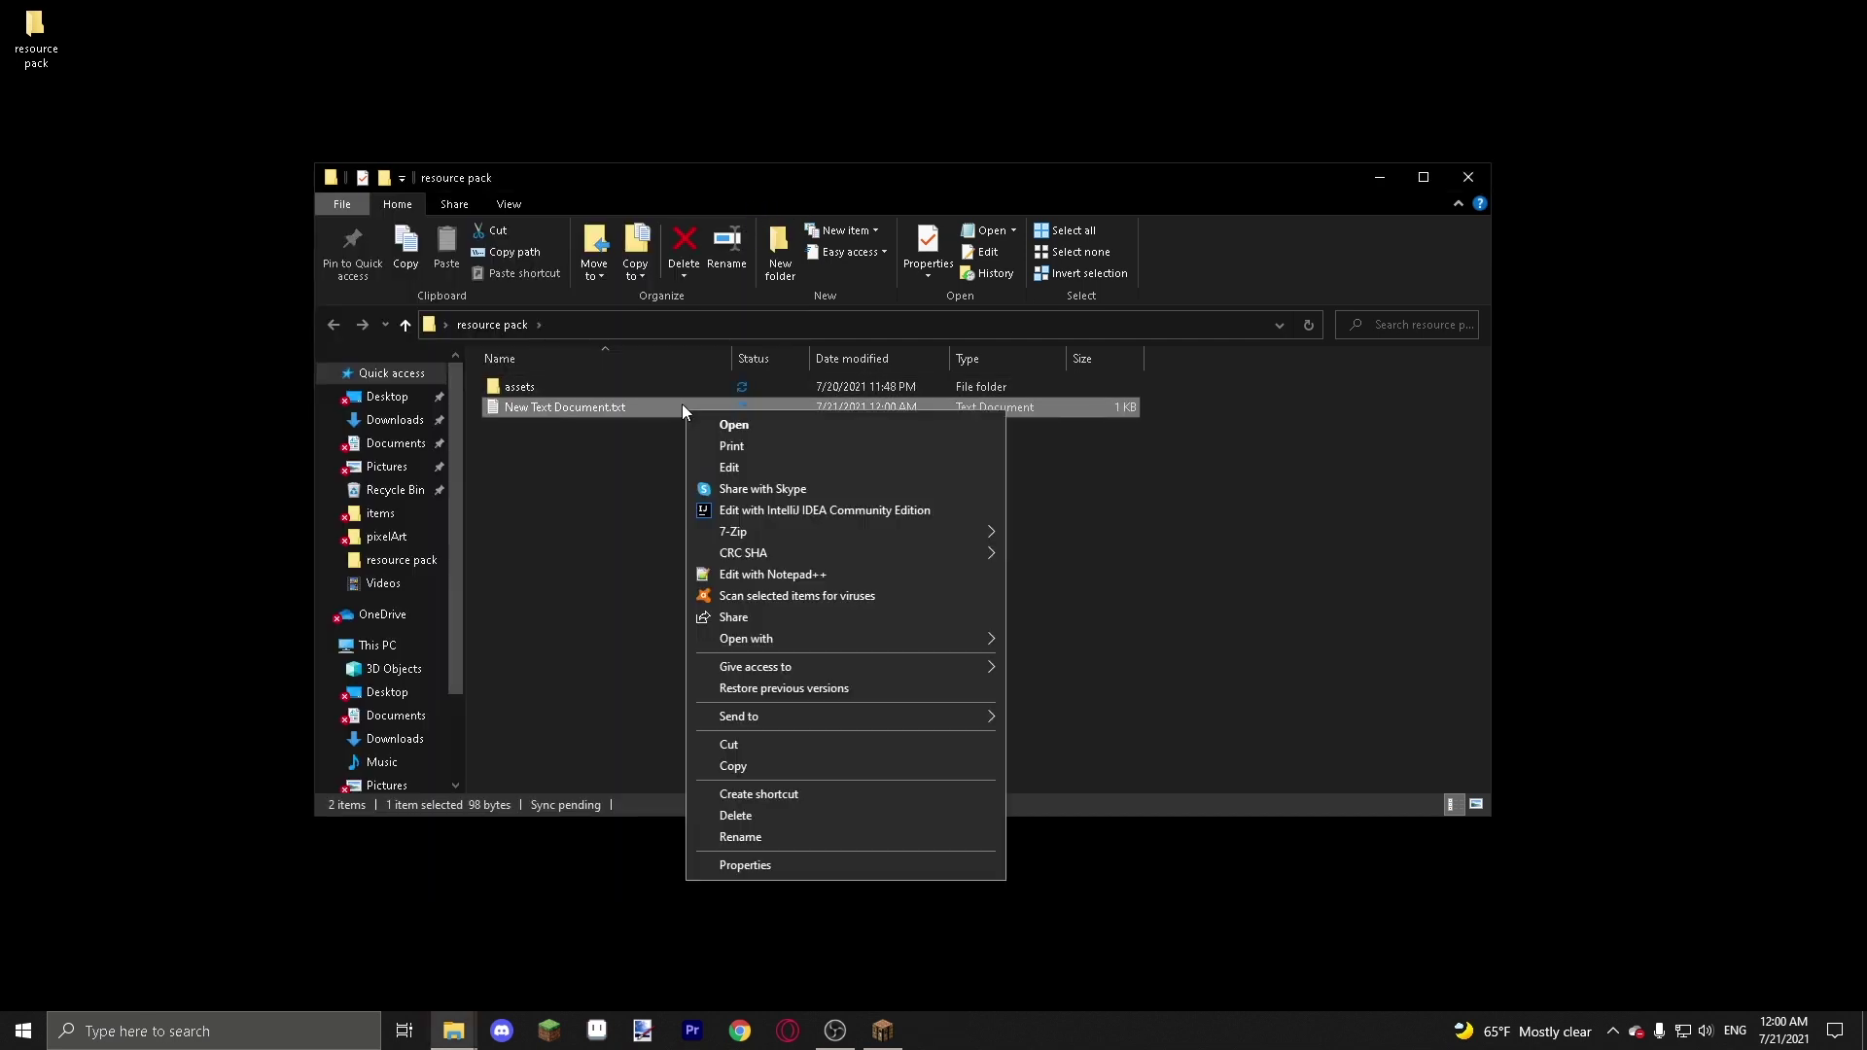
{"action": "left_click", "coordinate": [779, 837]}
{"action": "key", "text": "End"}
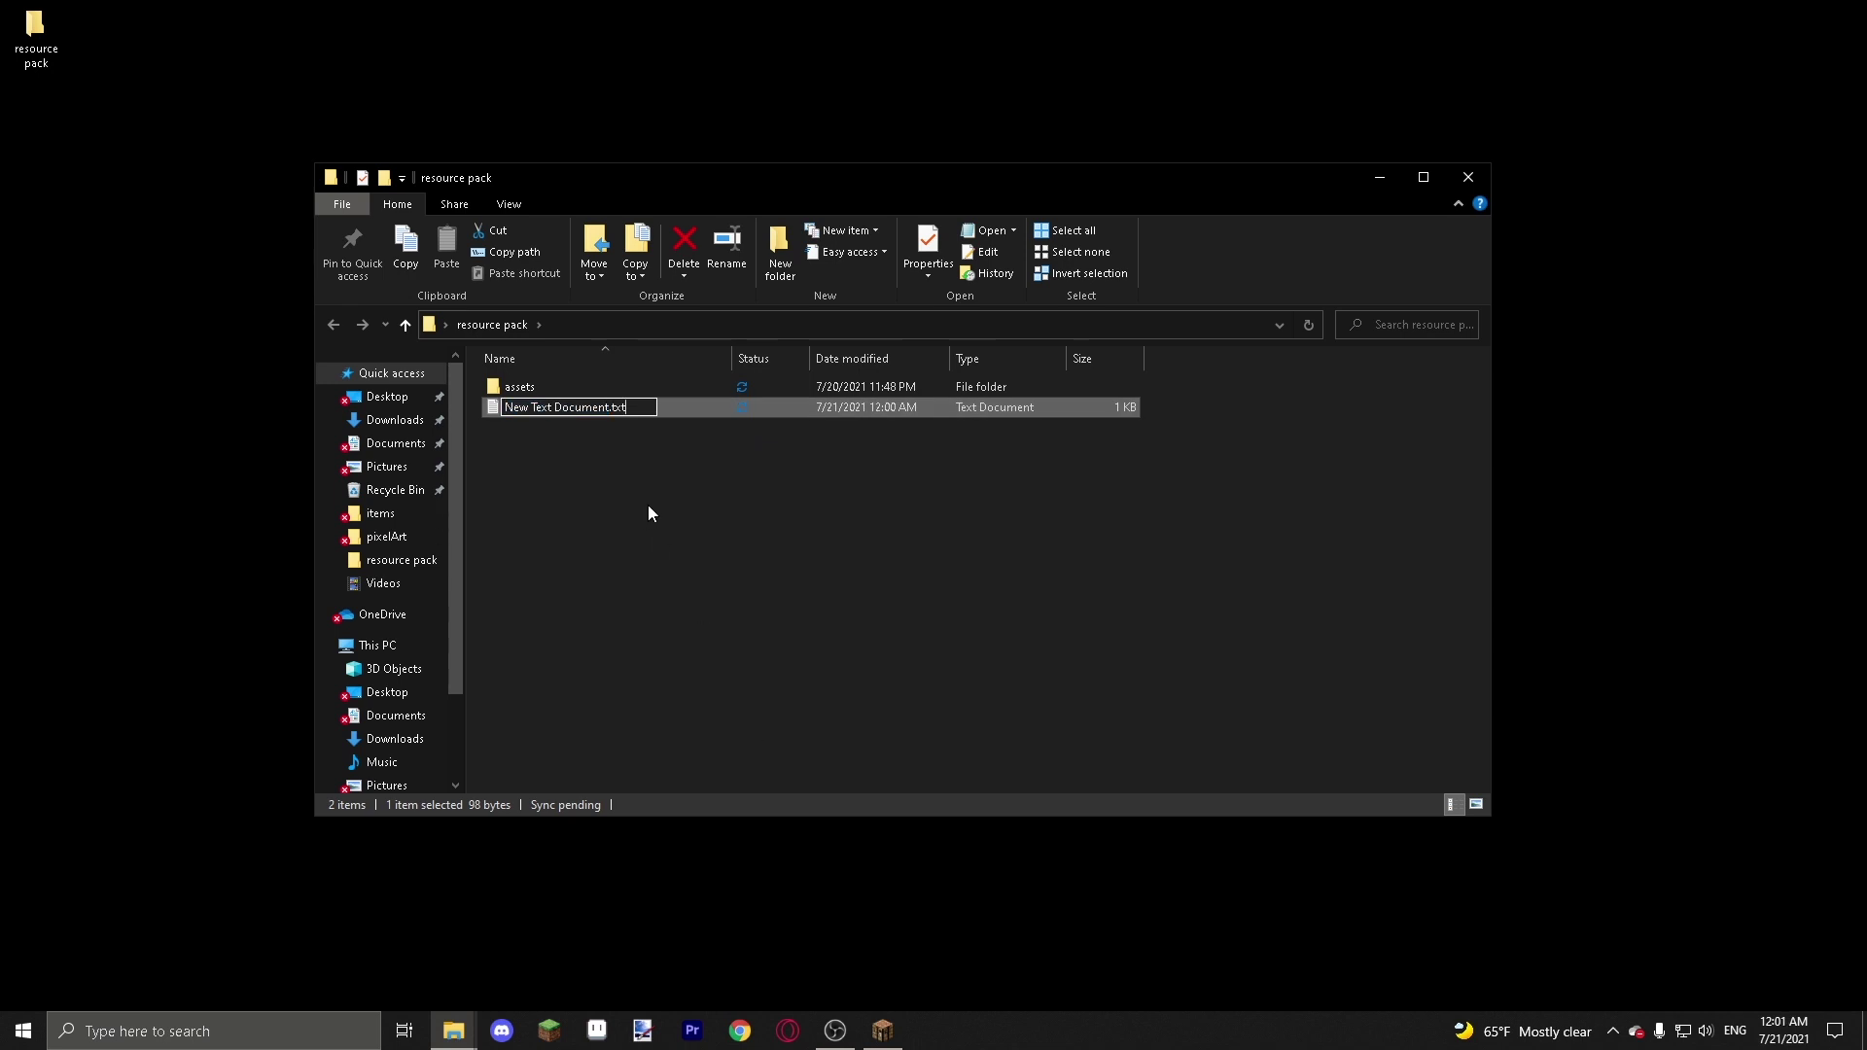
{"action": "key", "text": "ctrl+a"}
{"action": "key", "text": "BackSpace"}
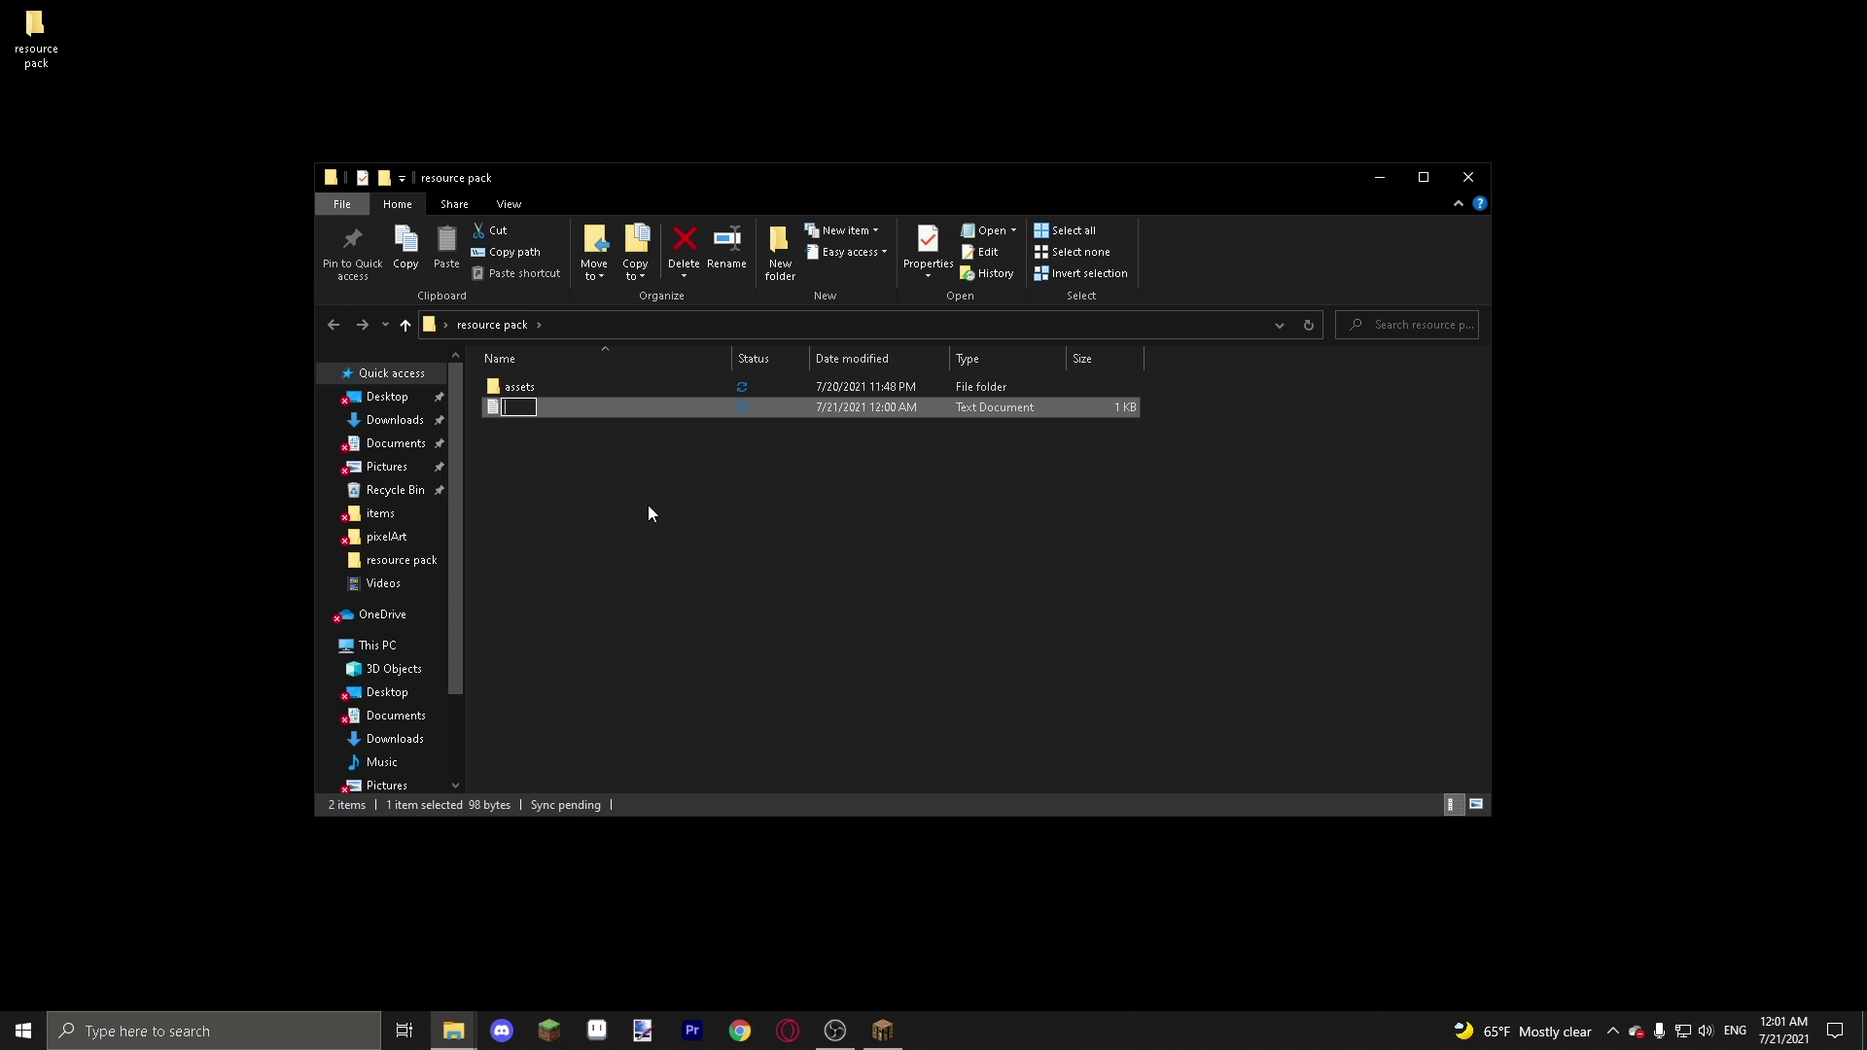
{"action": "type", "text": "pack.mcmeta"}
{"action": "key", "text": "Return"}
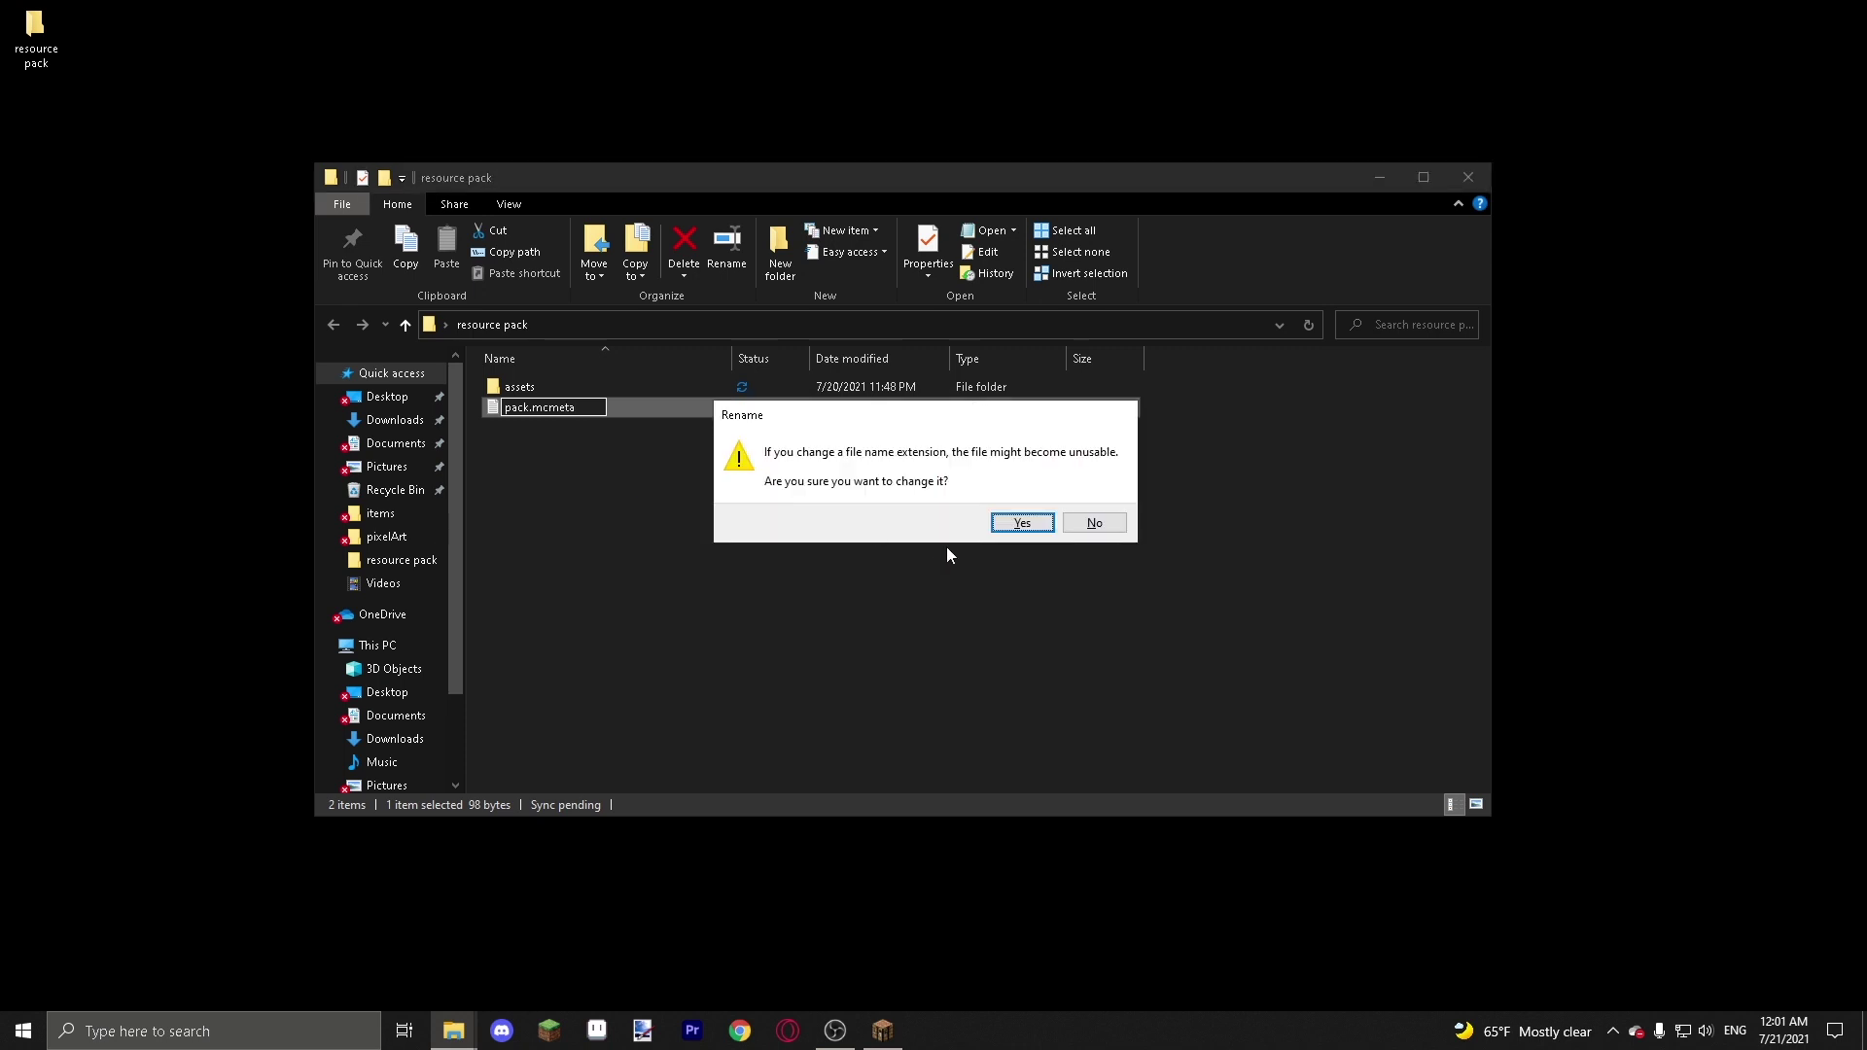
{"action": "left_click", "coordinate": [1014, 523]}
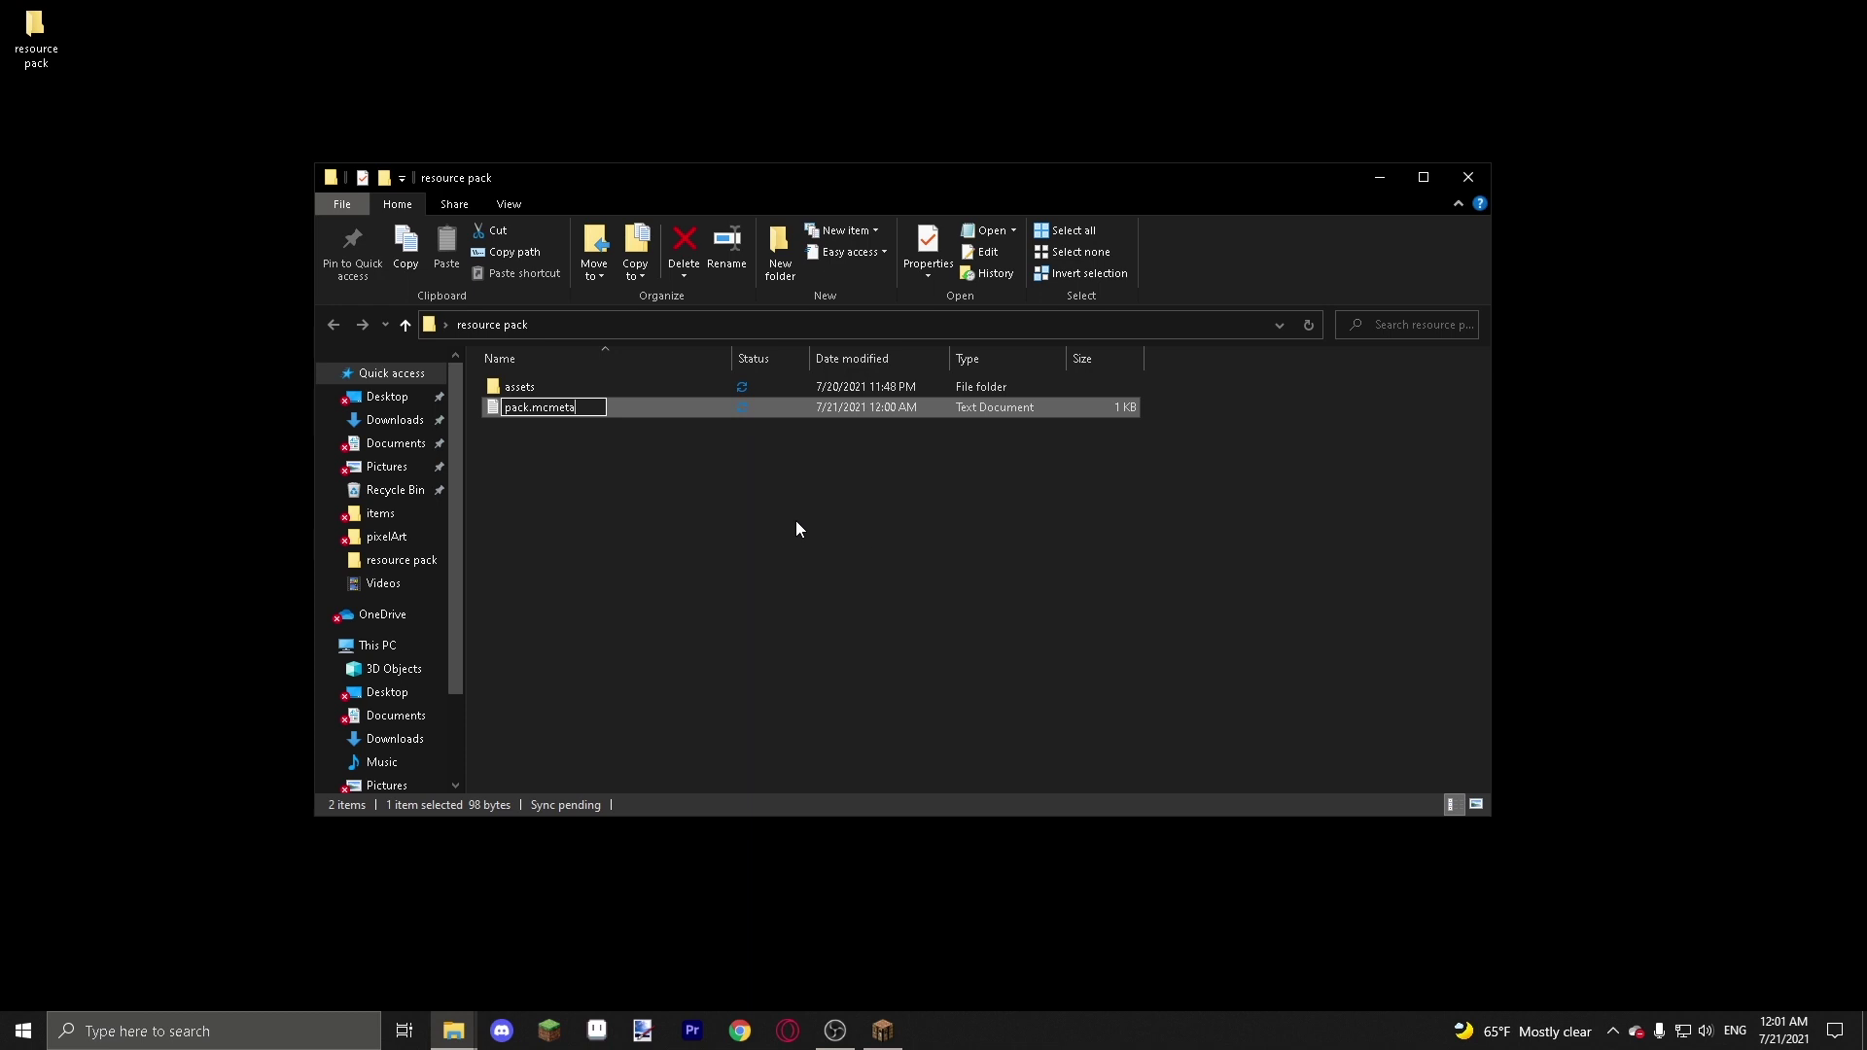
{"action": "left_click", "coordinate": [602, 451]}
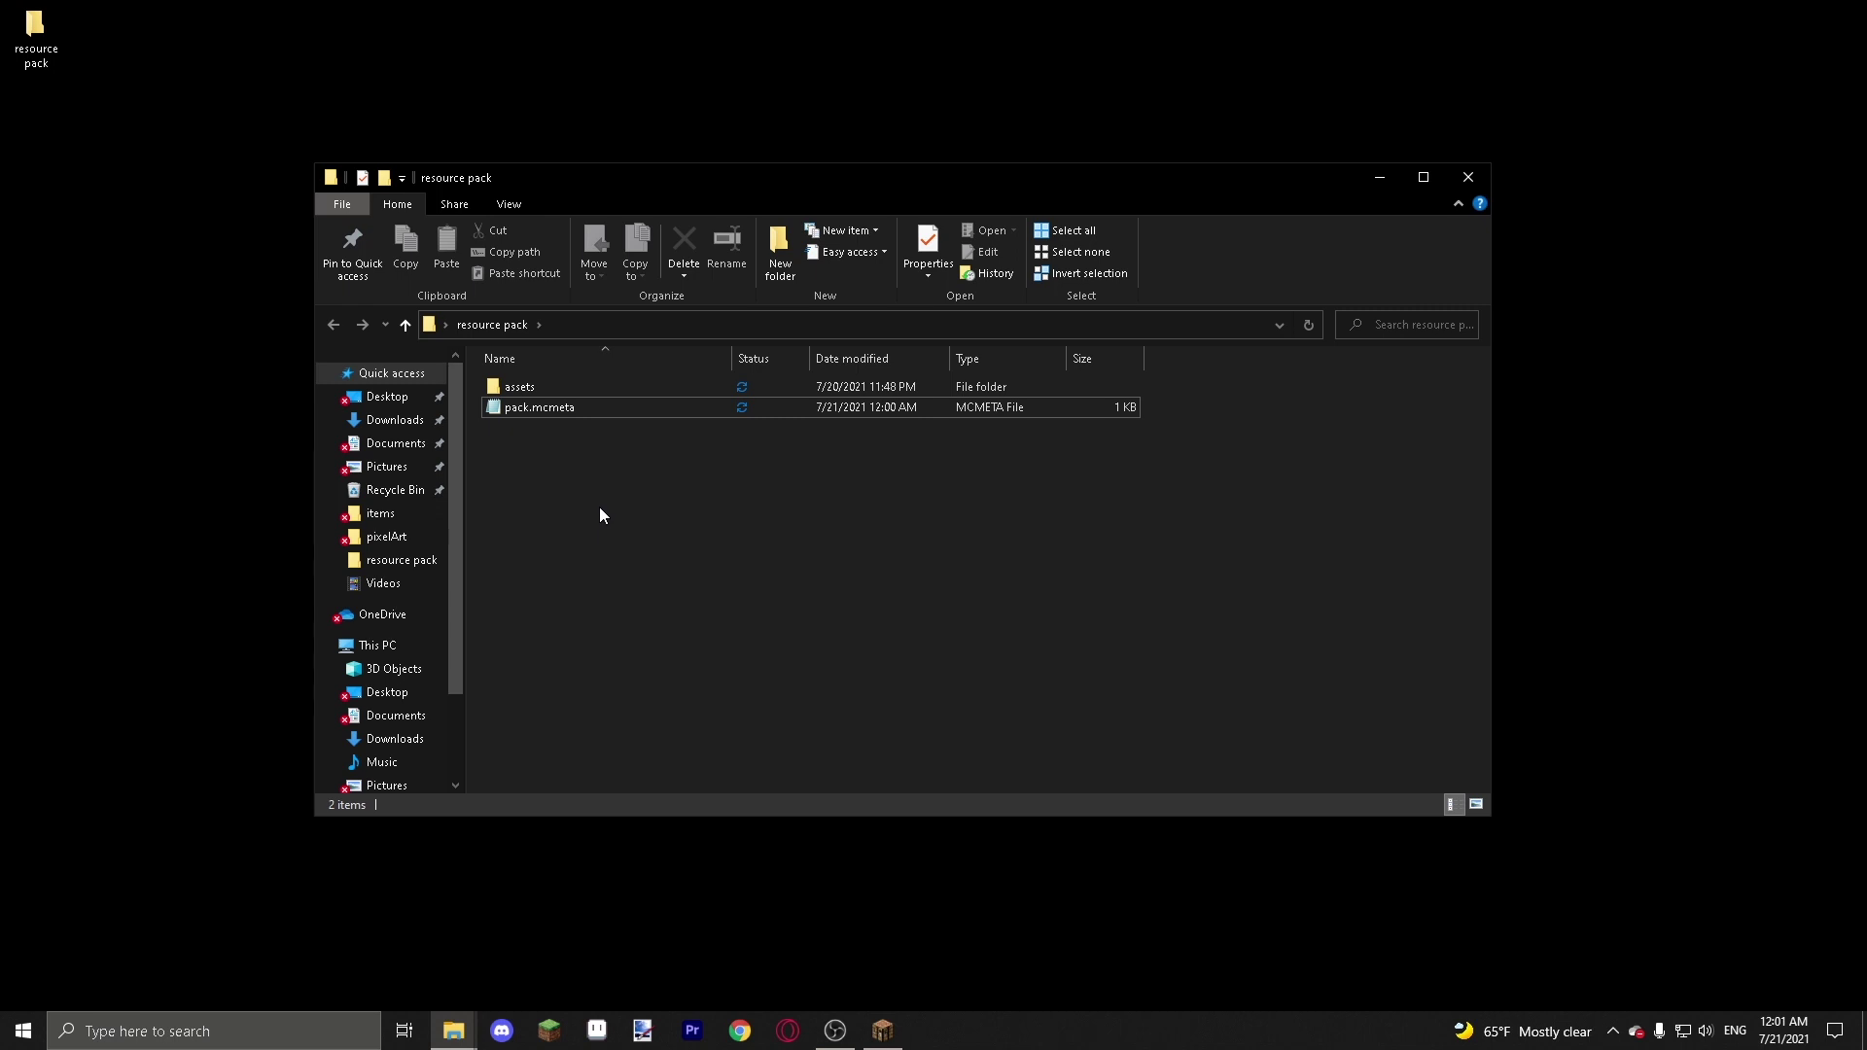
{"action": "right_click", "coordinate": [600, 507]}
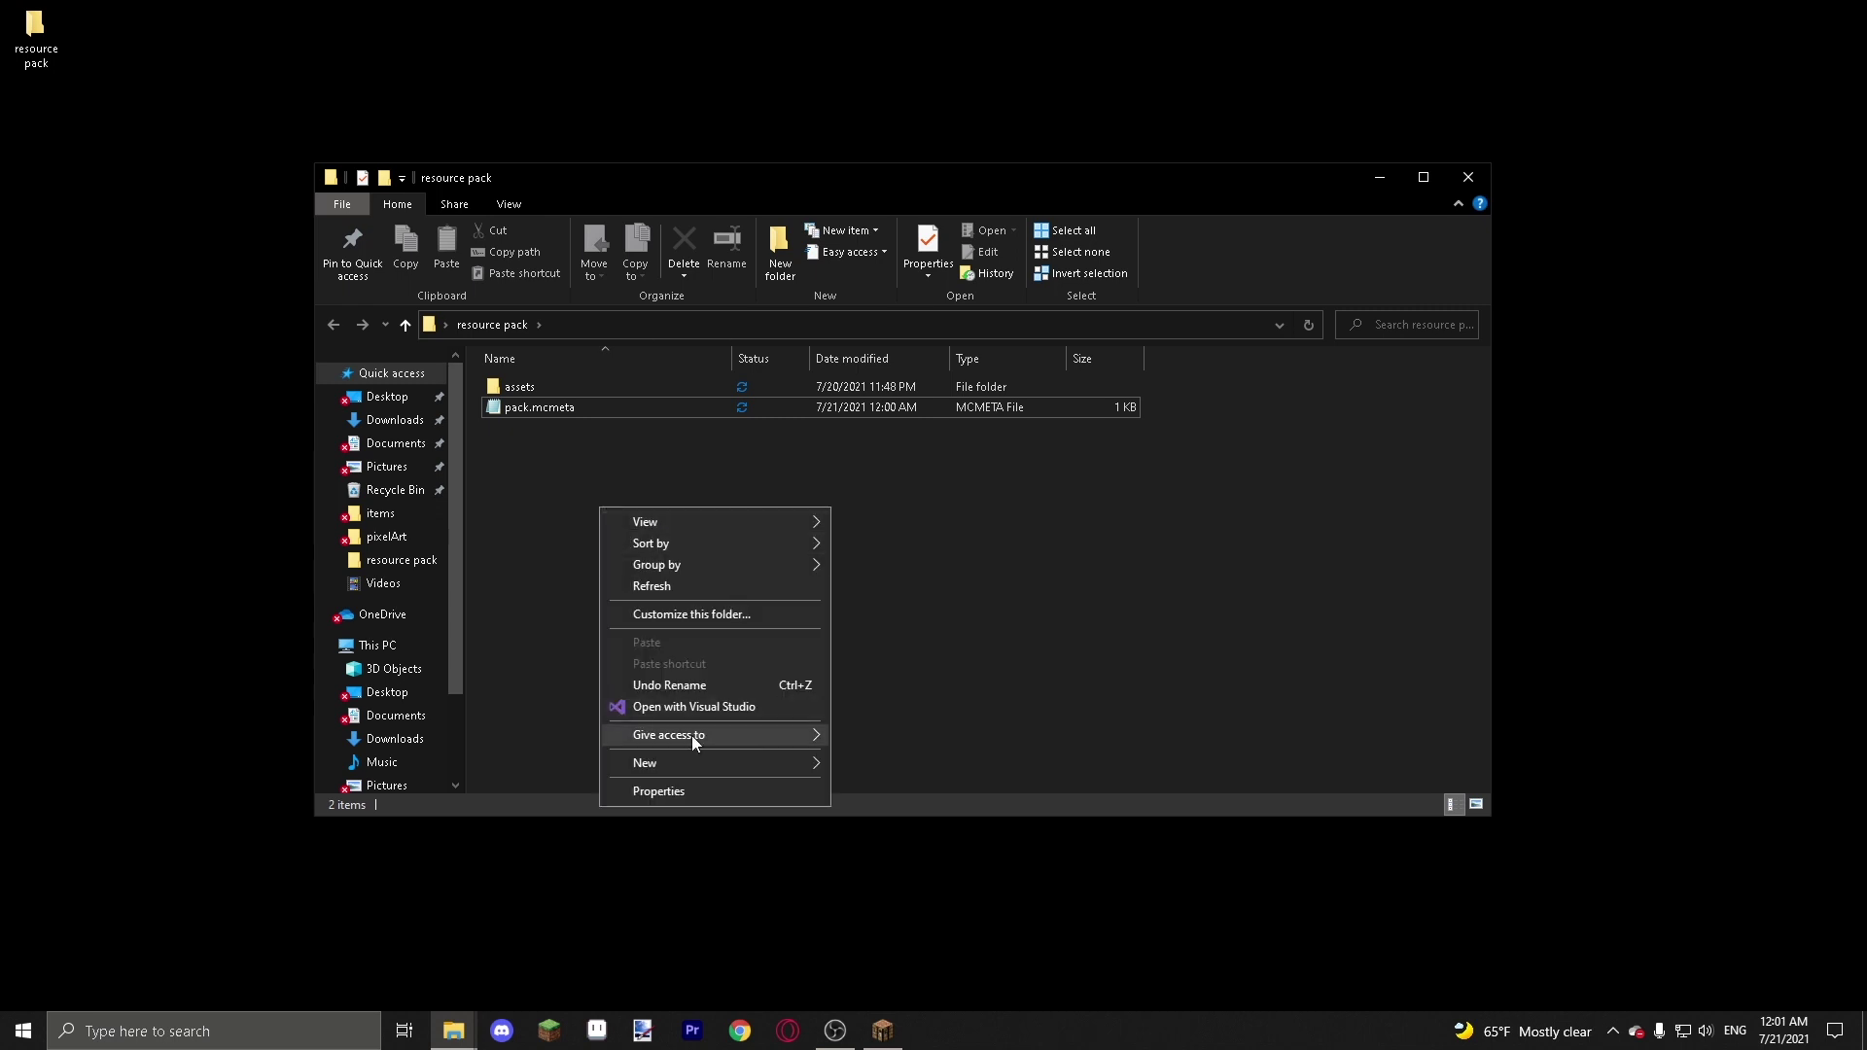
{"action": "left_click", "coordinate": [984, 484]}
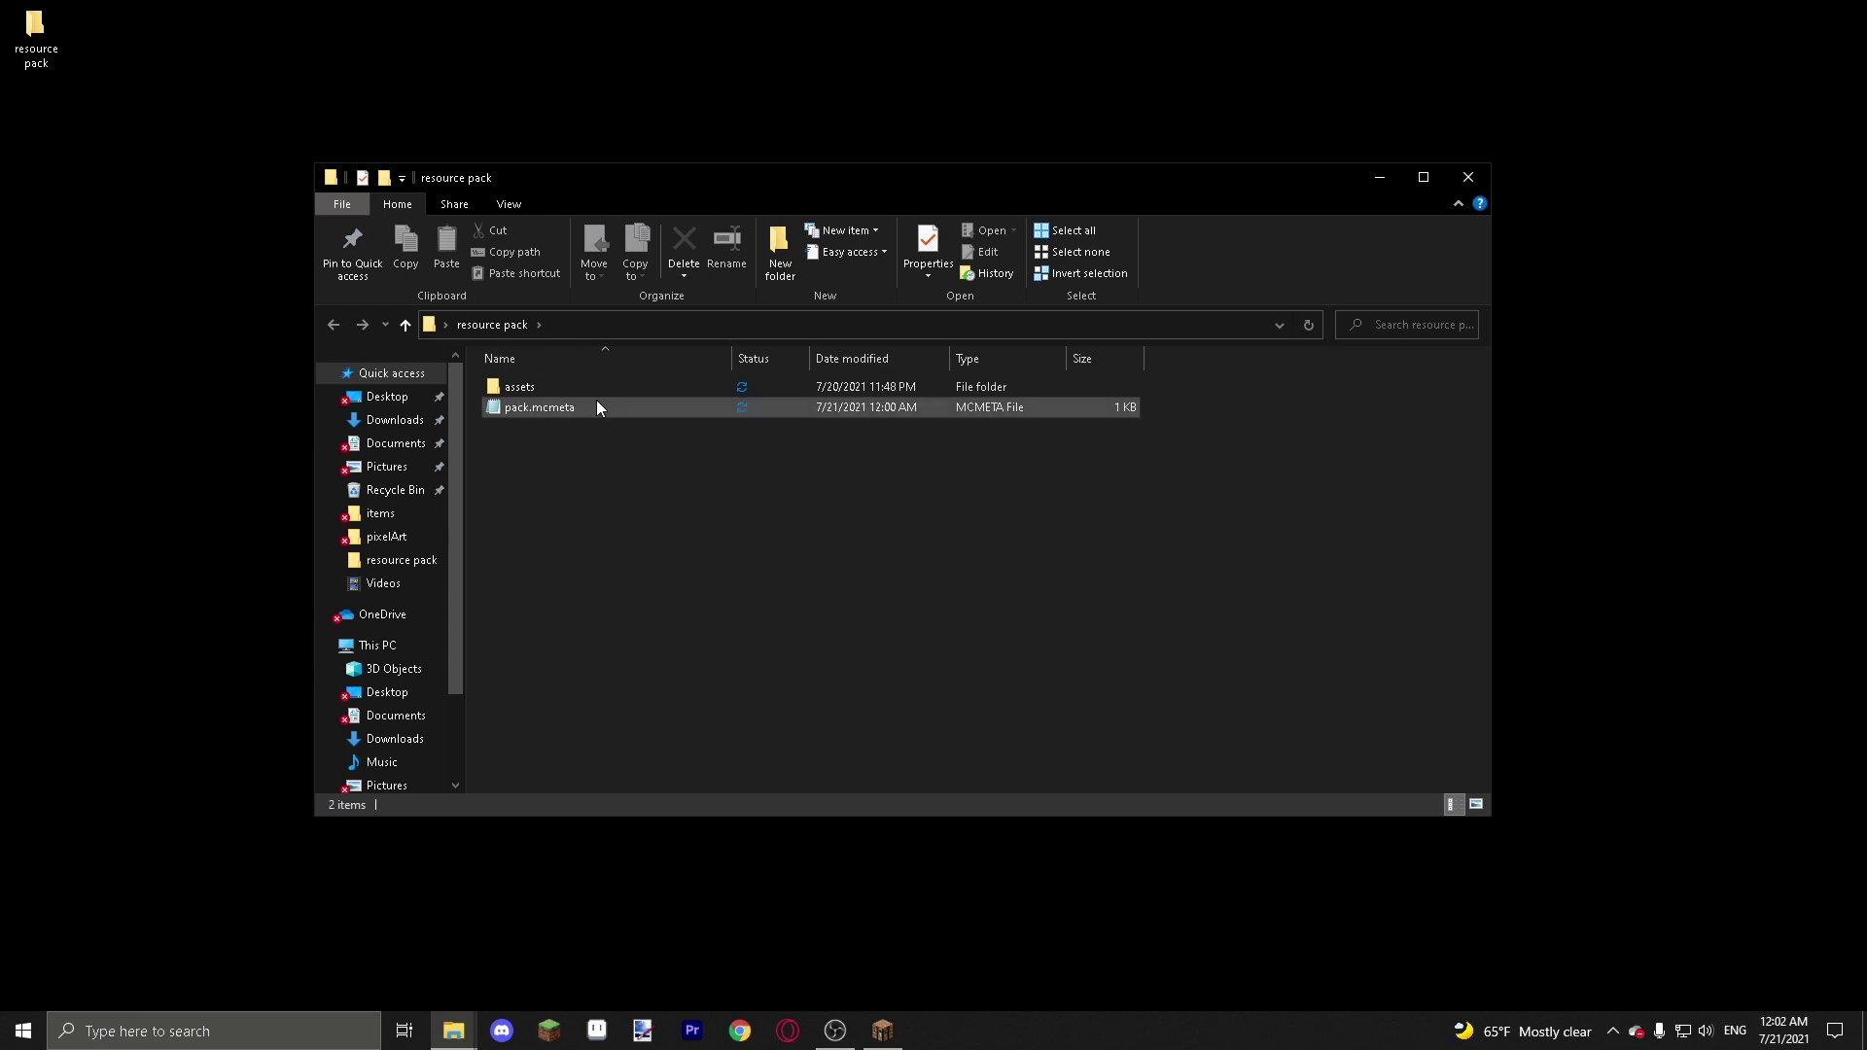
{"action": "left_click", "coordinate": [501, 321]}
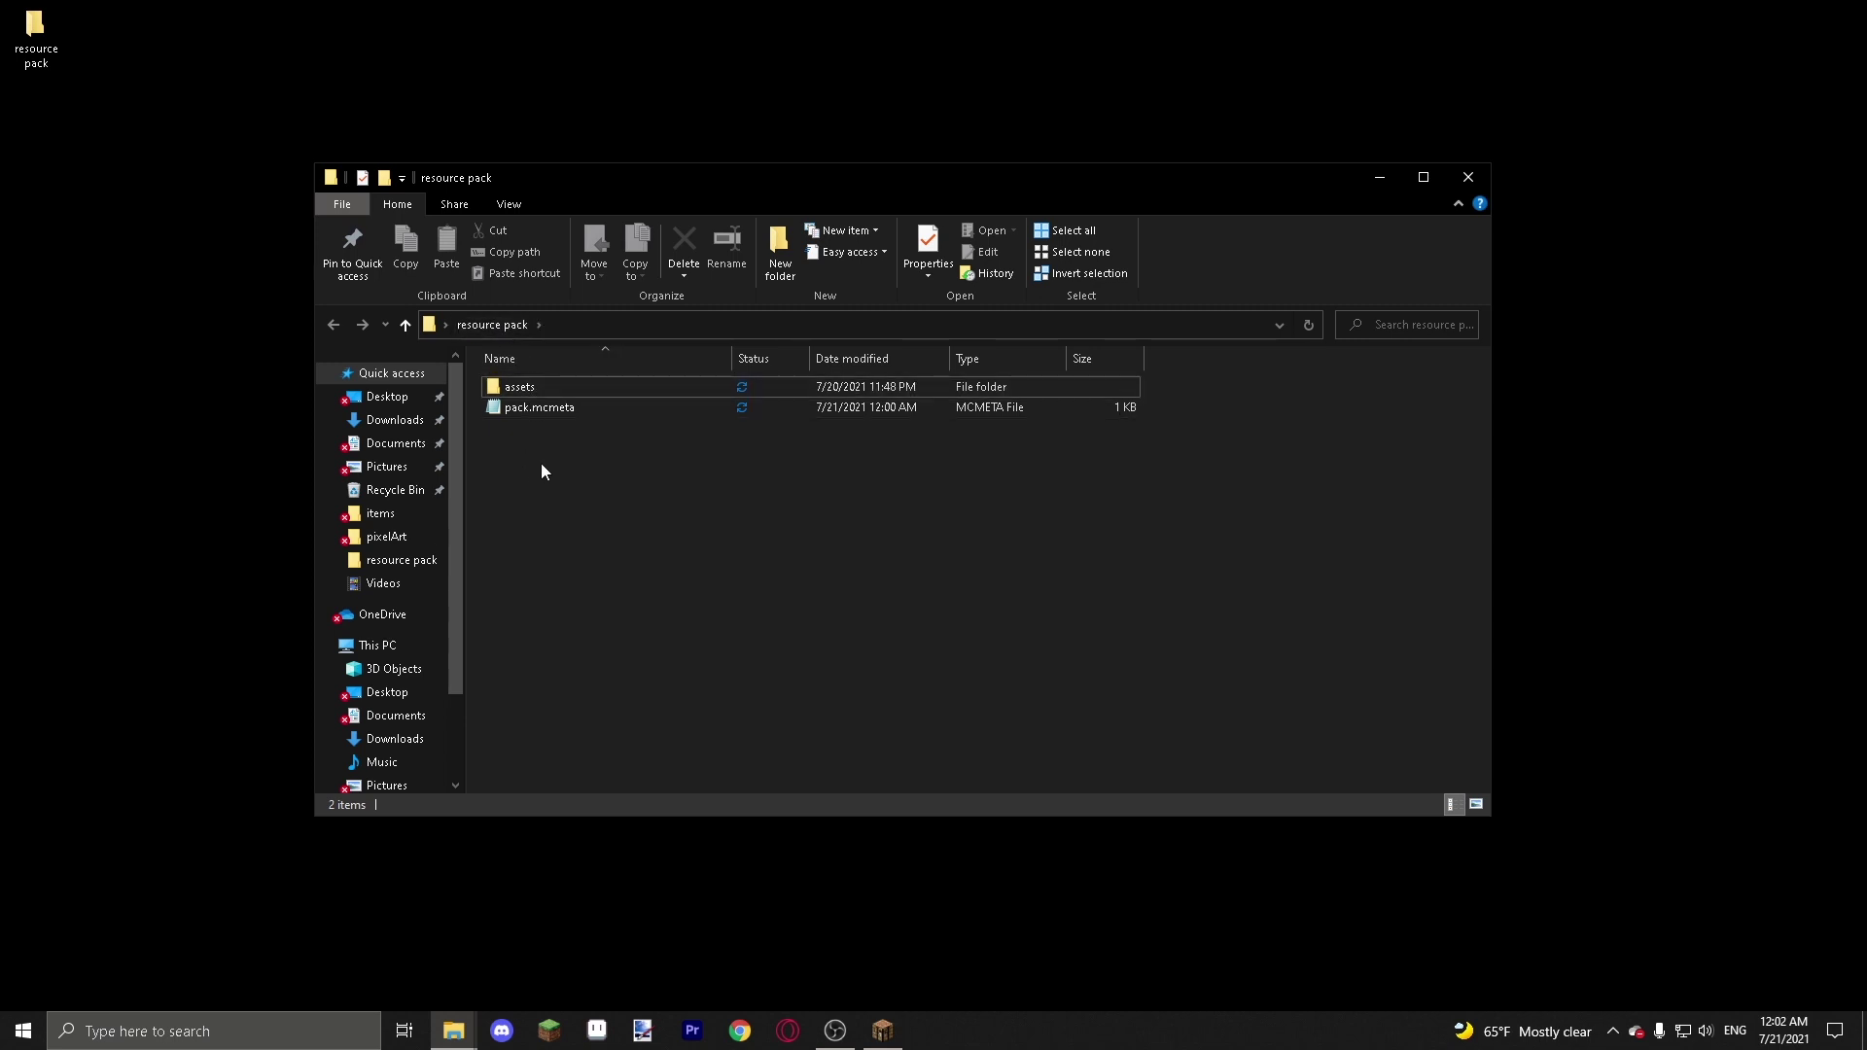
- Select assets and pack.mcmeta and send them to 7-Zip's Add to Archive
{"action": "left_click_drag", "start_coordinate": [540, 474], "coordinate": [556, 373]}
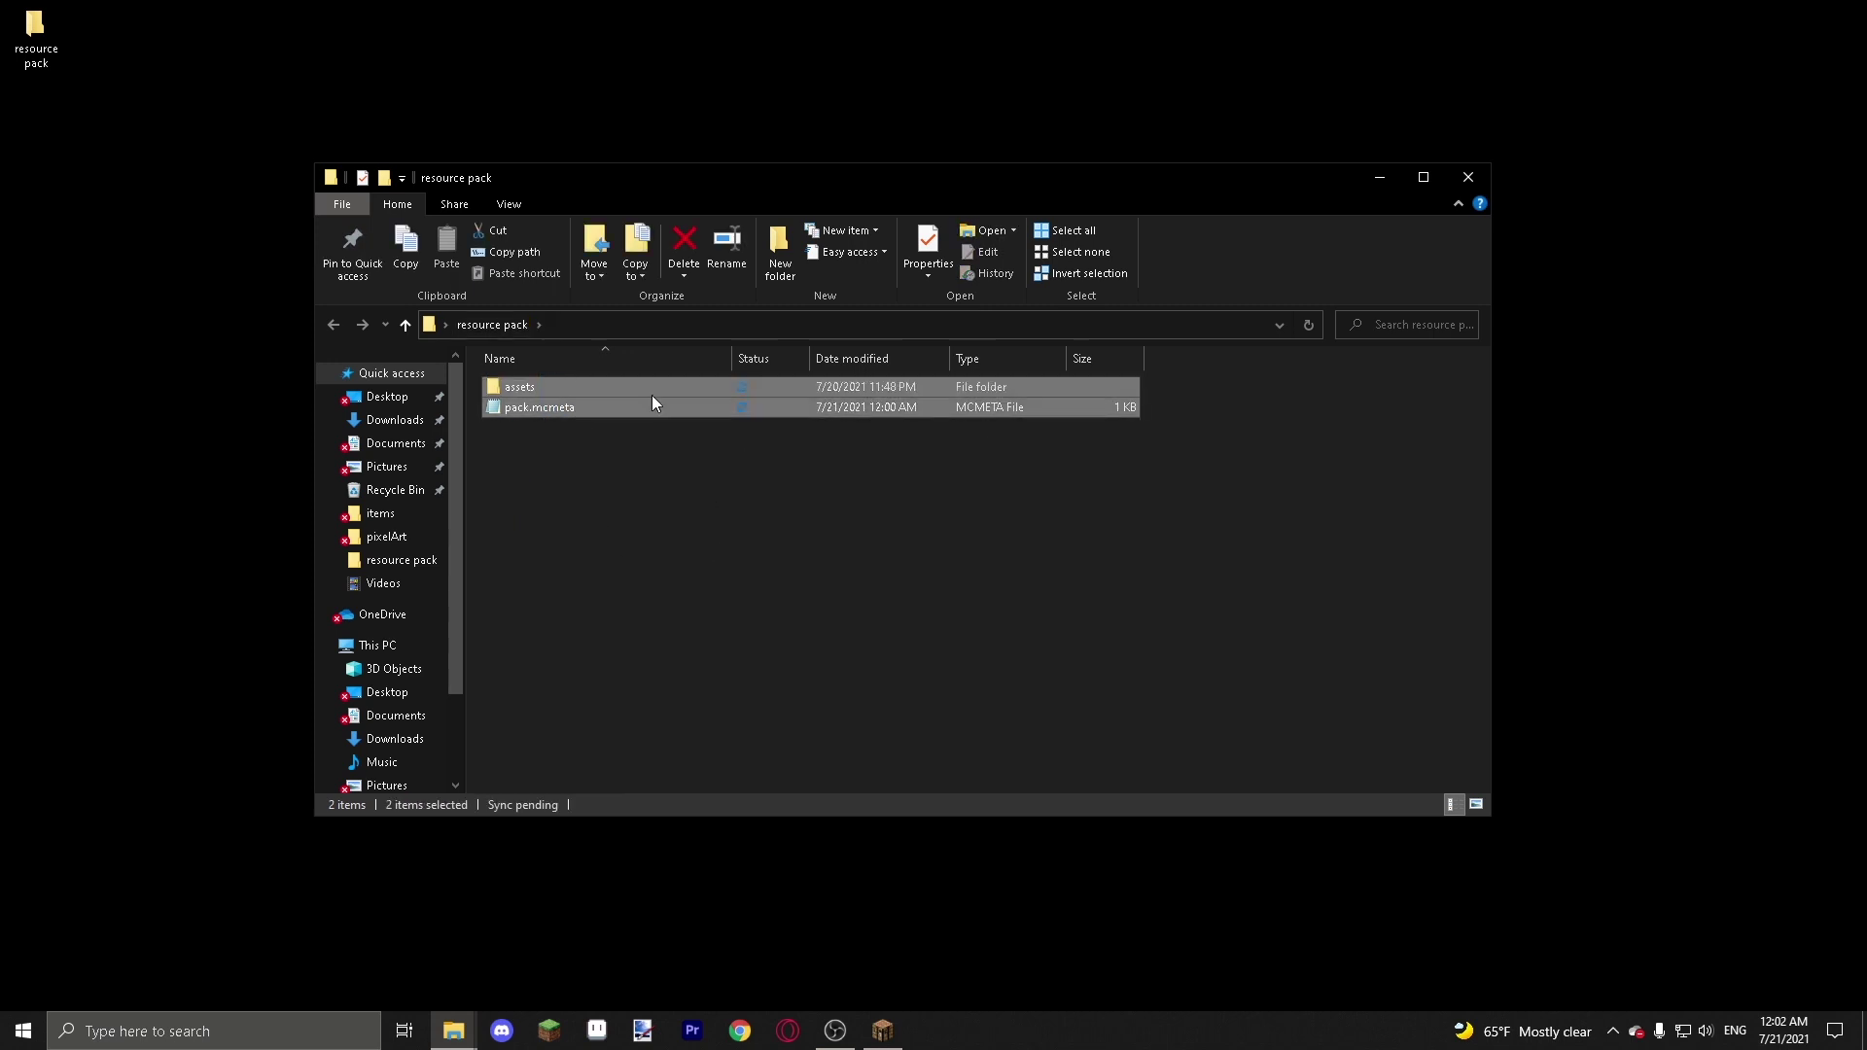
{"action": "right_click", "coordinate": [624, 387]}
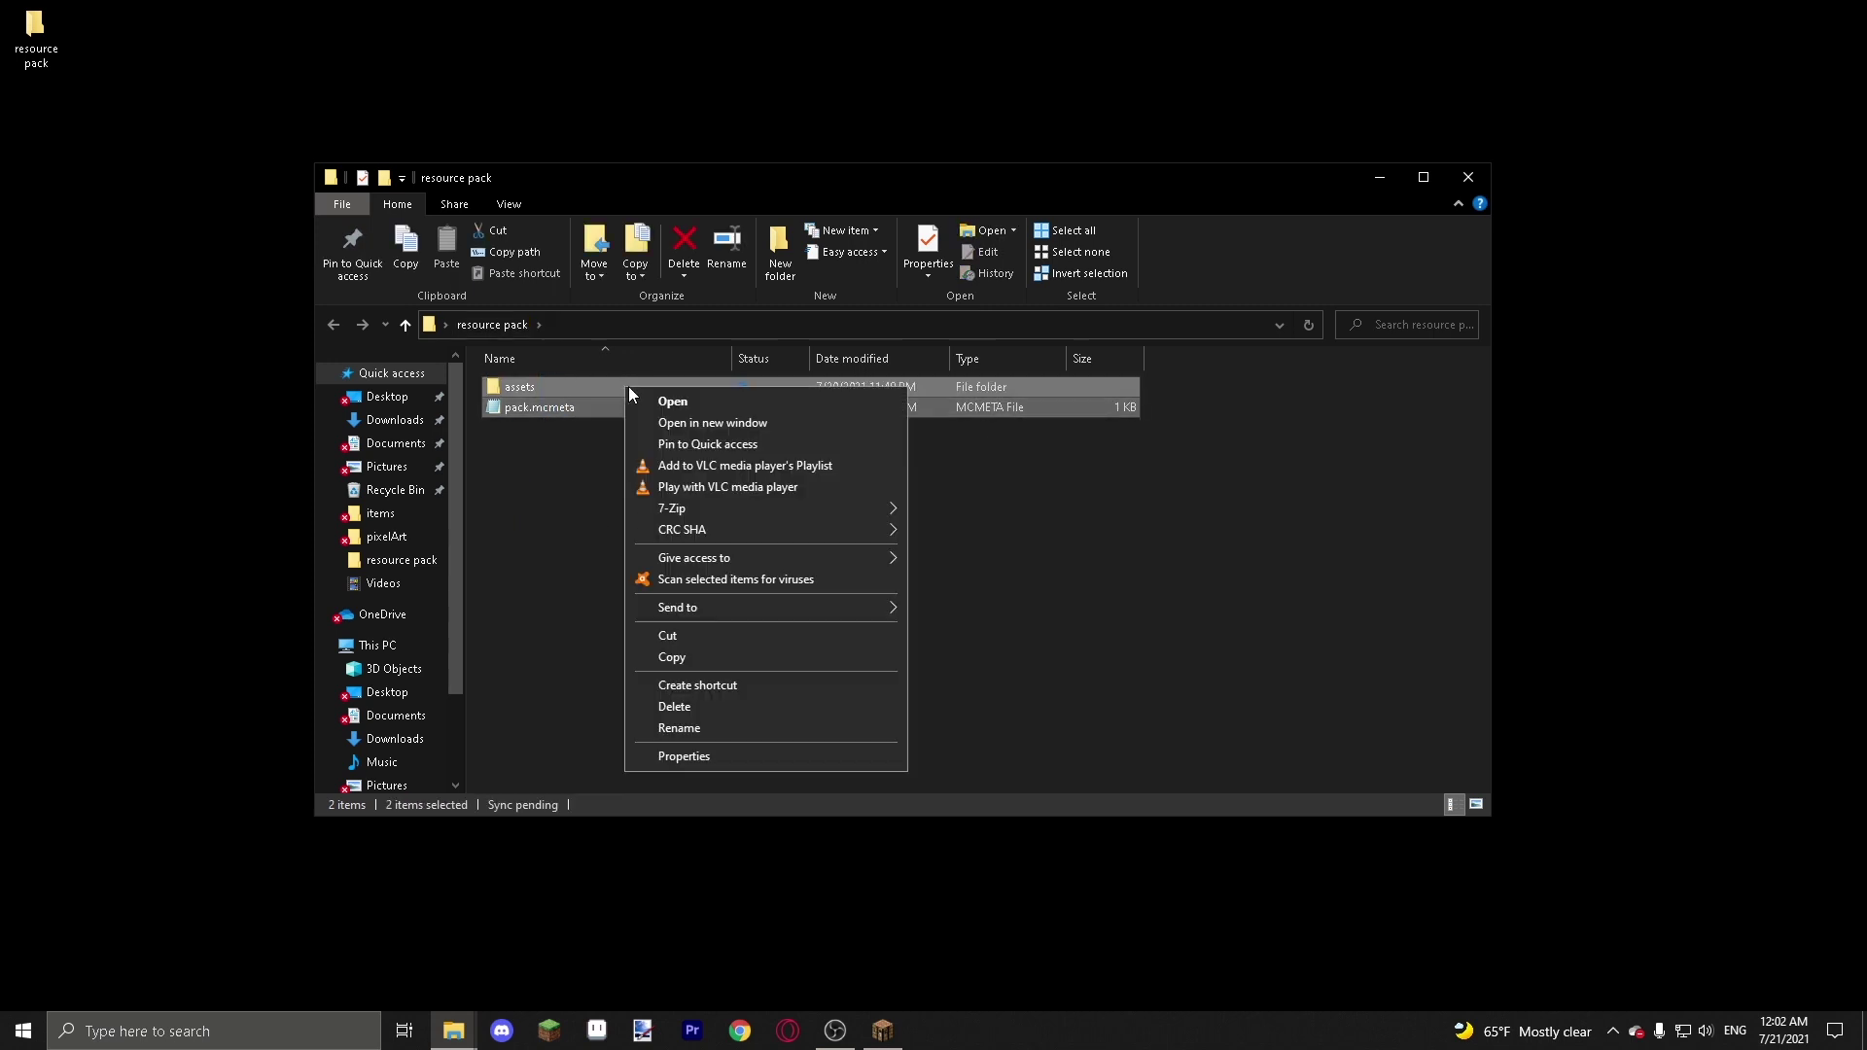
{"action": "mouse_move", "coordinate": [708, 507]}
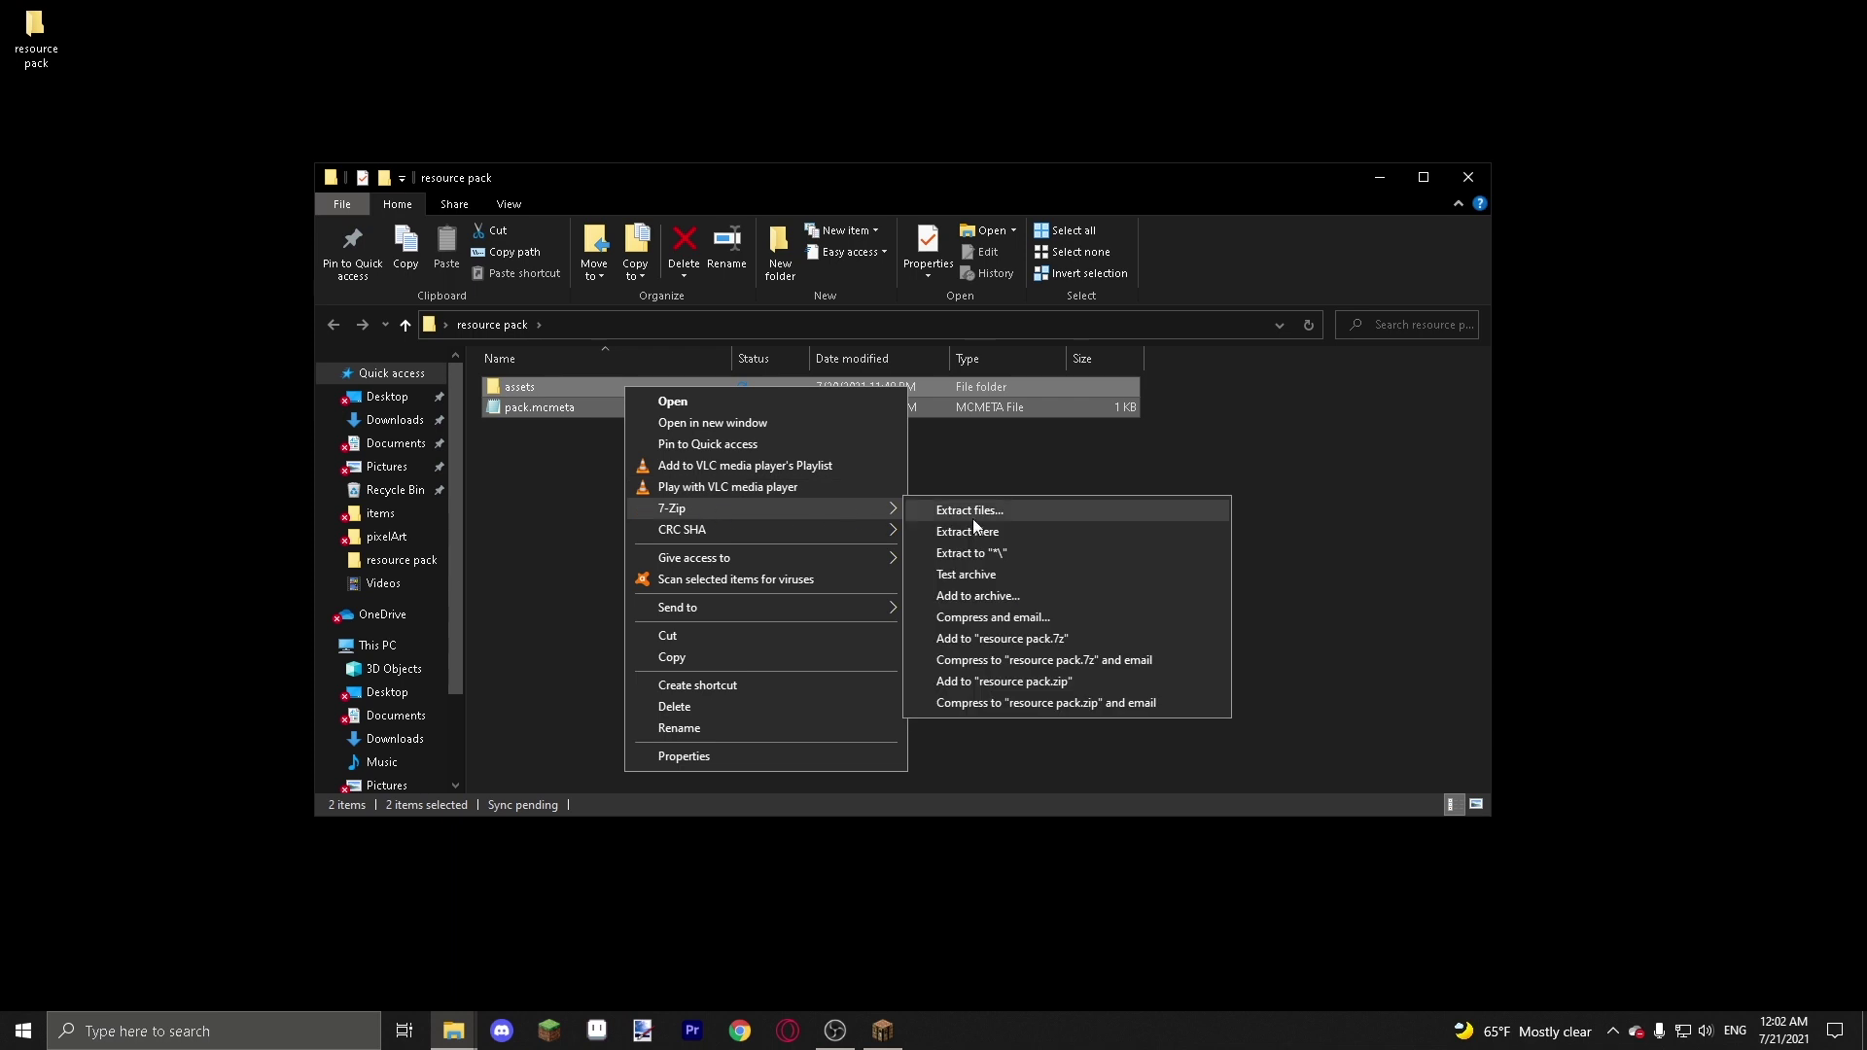
{"action": "left_click", "coordinate": [992, 595]}
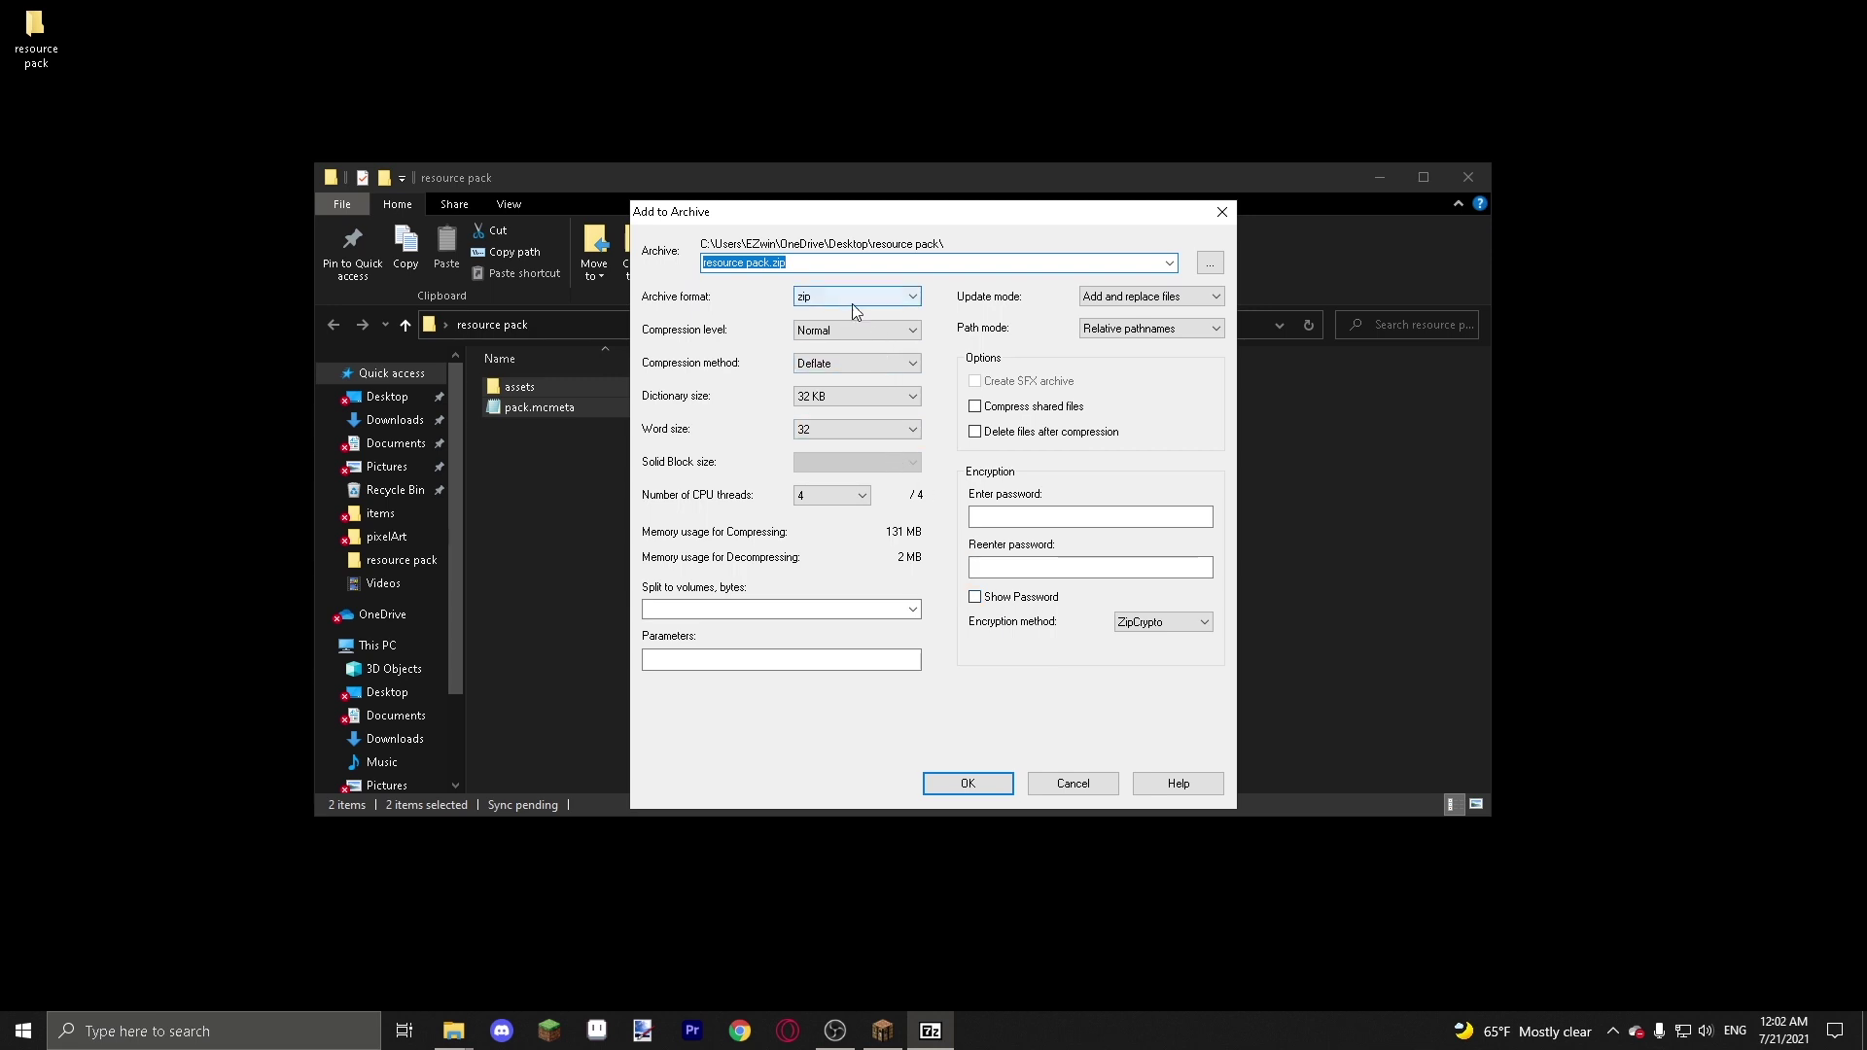
- Keep the archive format as zip and create resource pack.zip
{"action": "left_click", "coordinate": [801, 301]}
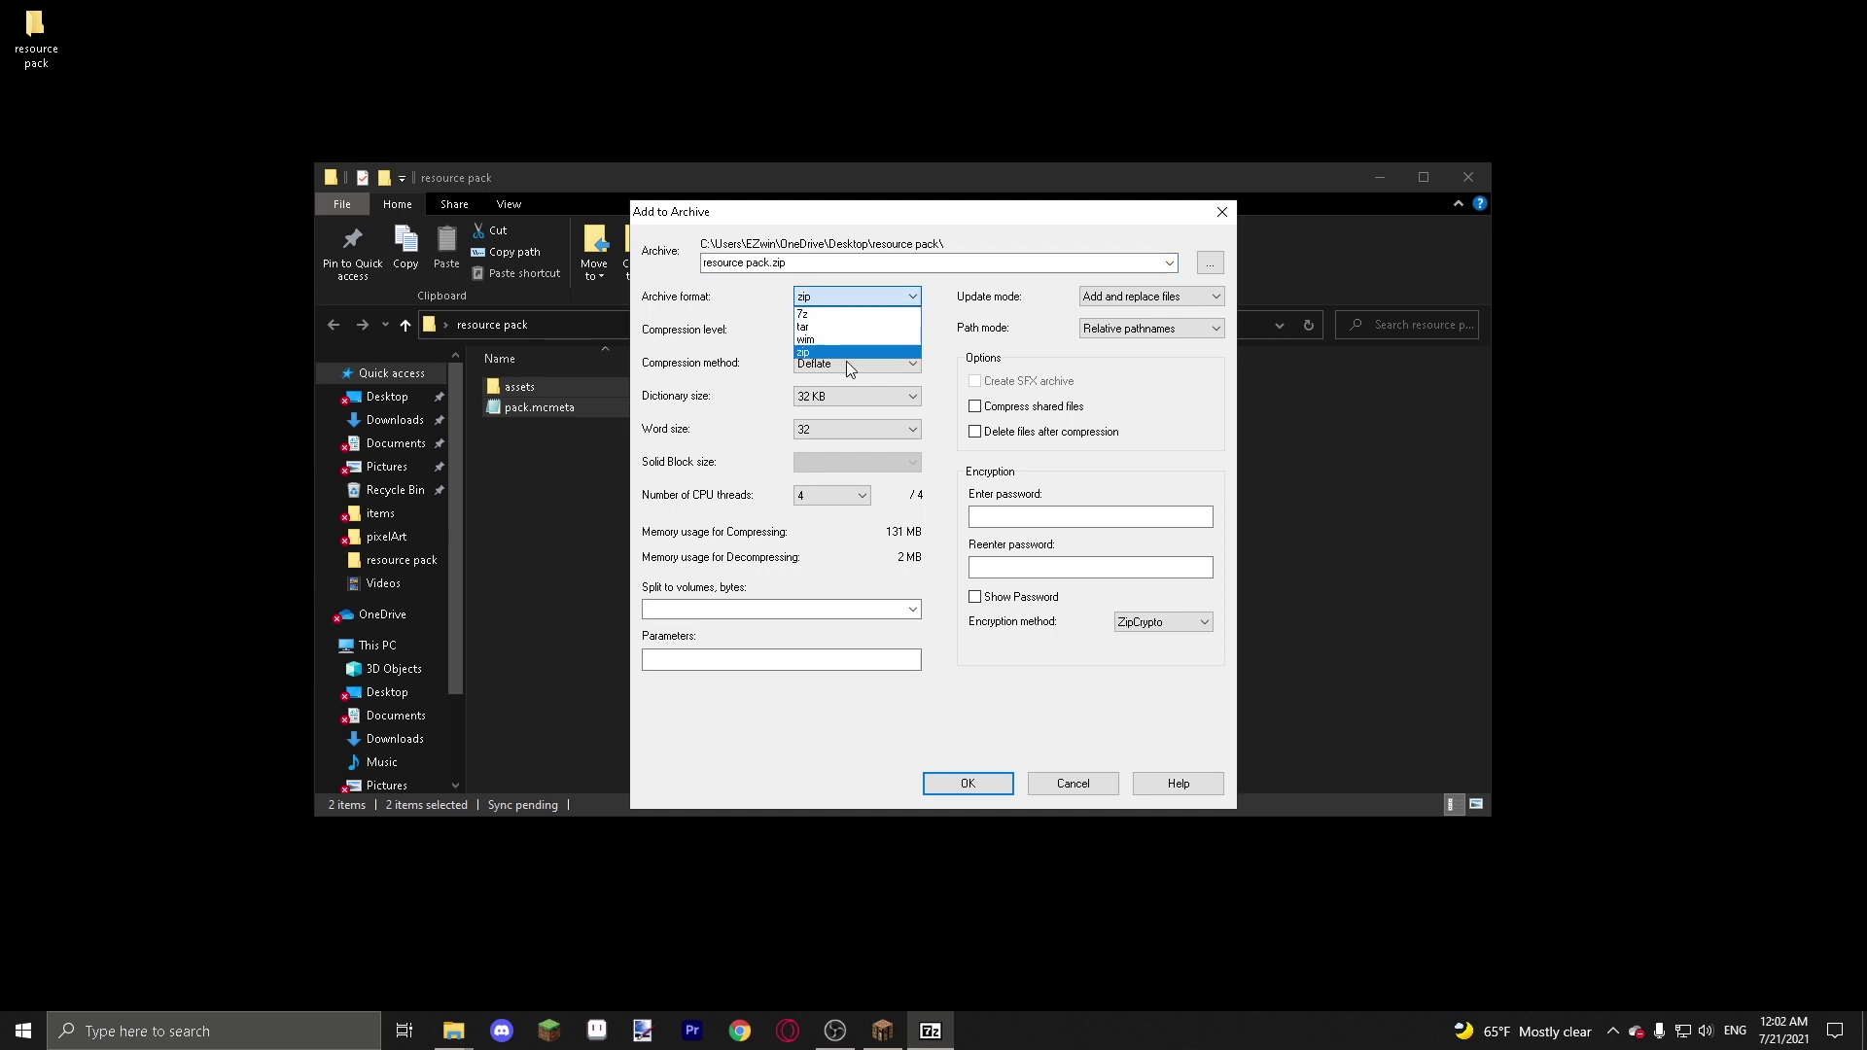
{"action": "left_click", "coordinate": [821, 314]}
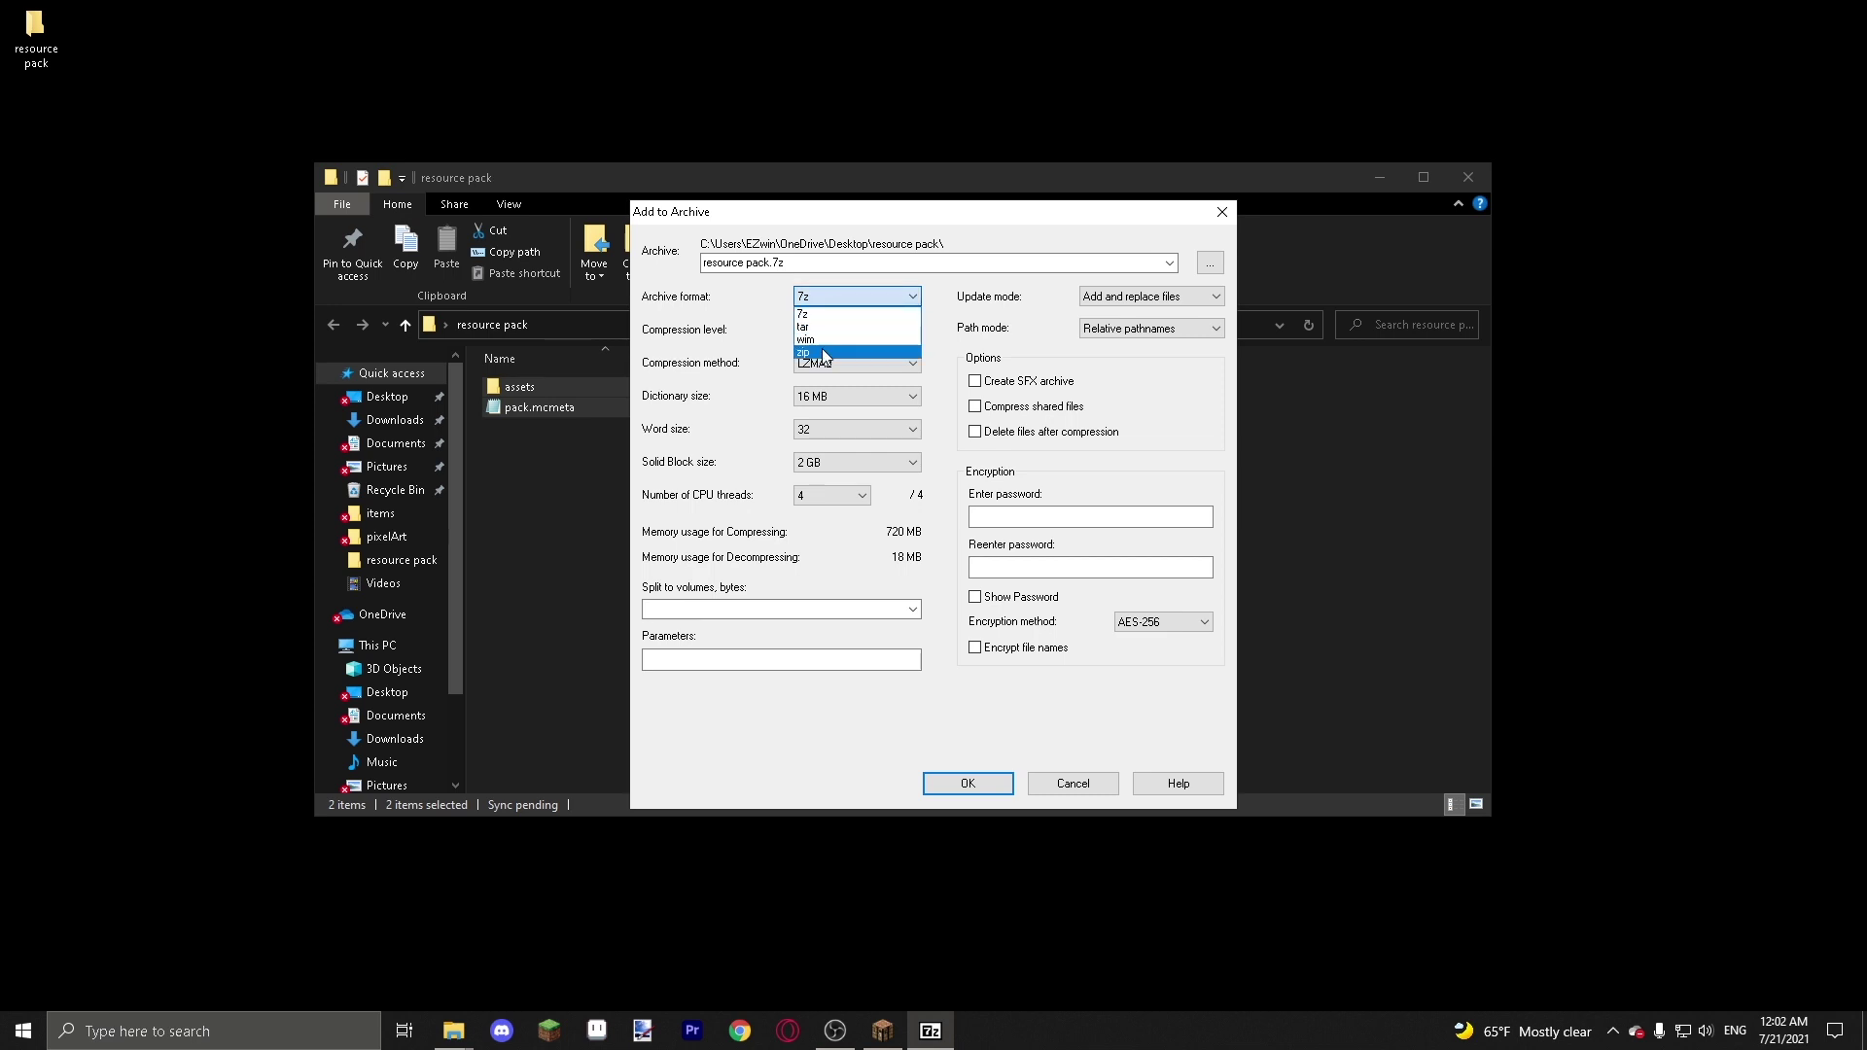
{"action": "left_click", "coordinate": [824, 353]}
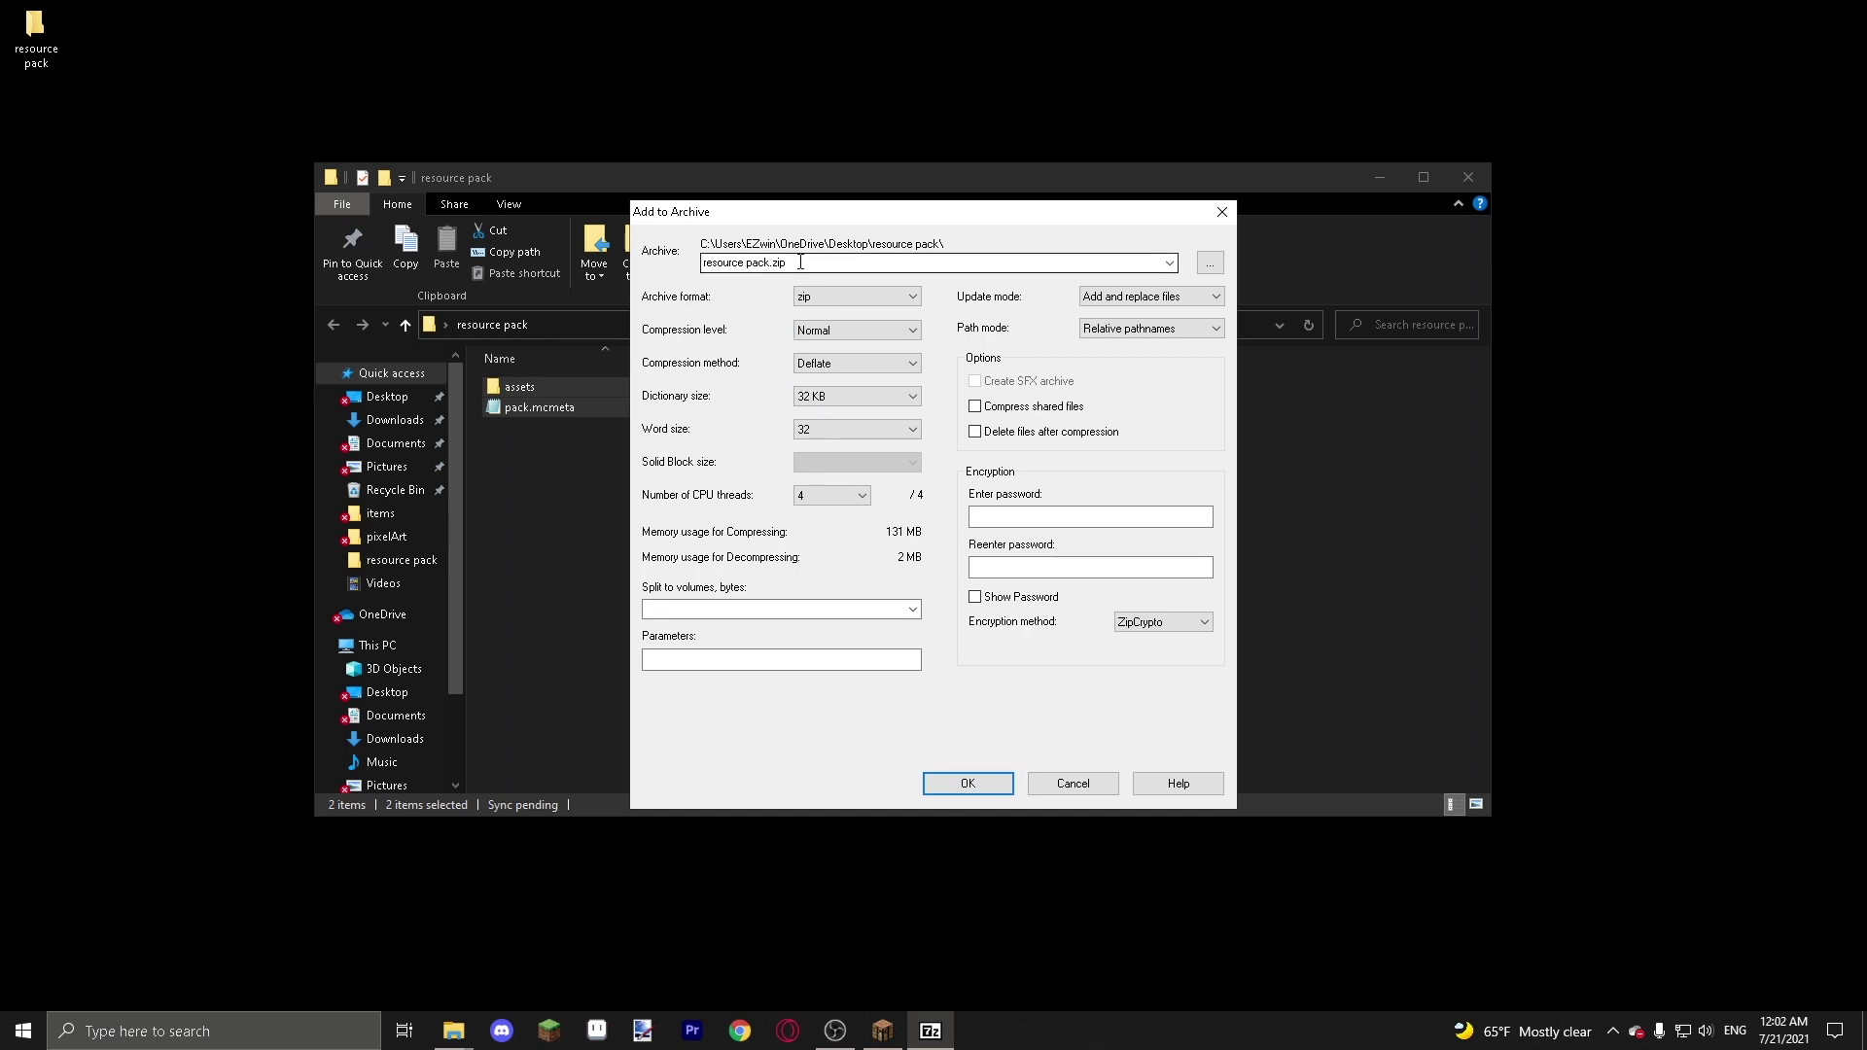
{"action": "left_click", "coordinate": [964, 786]}
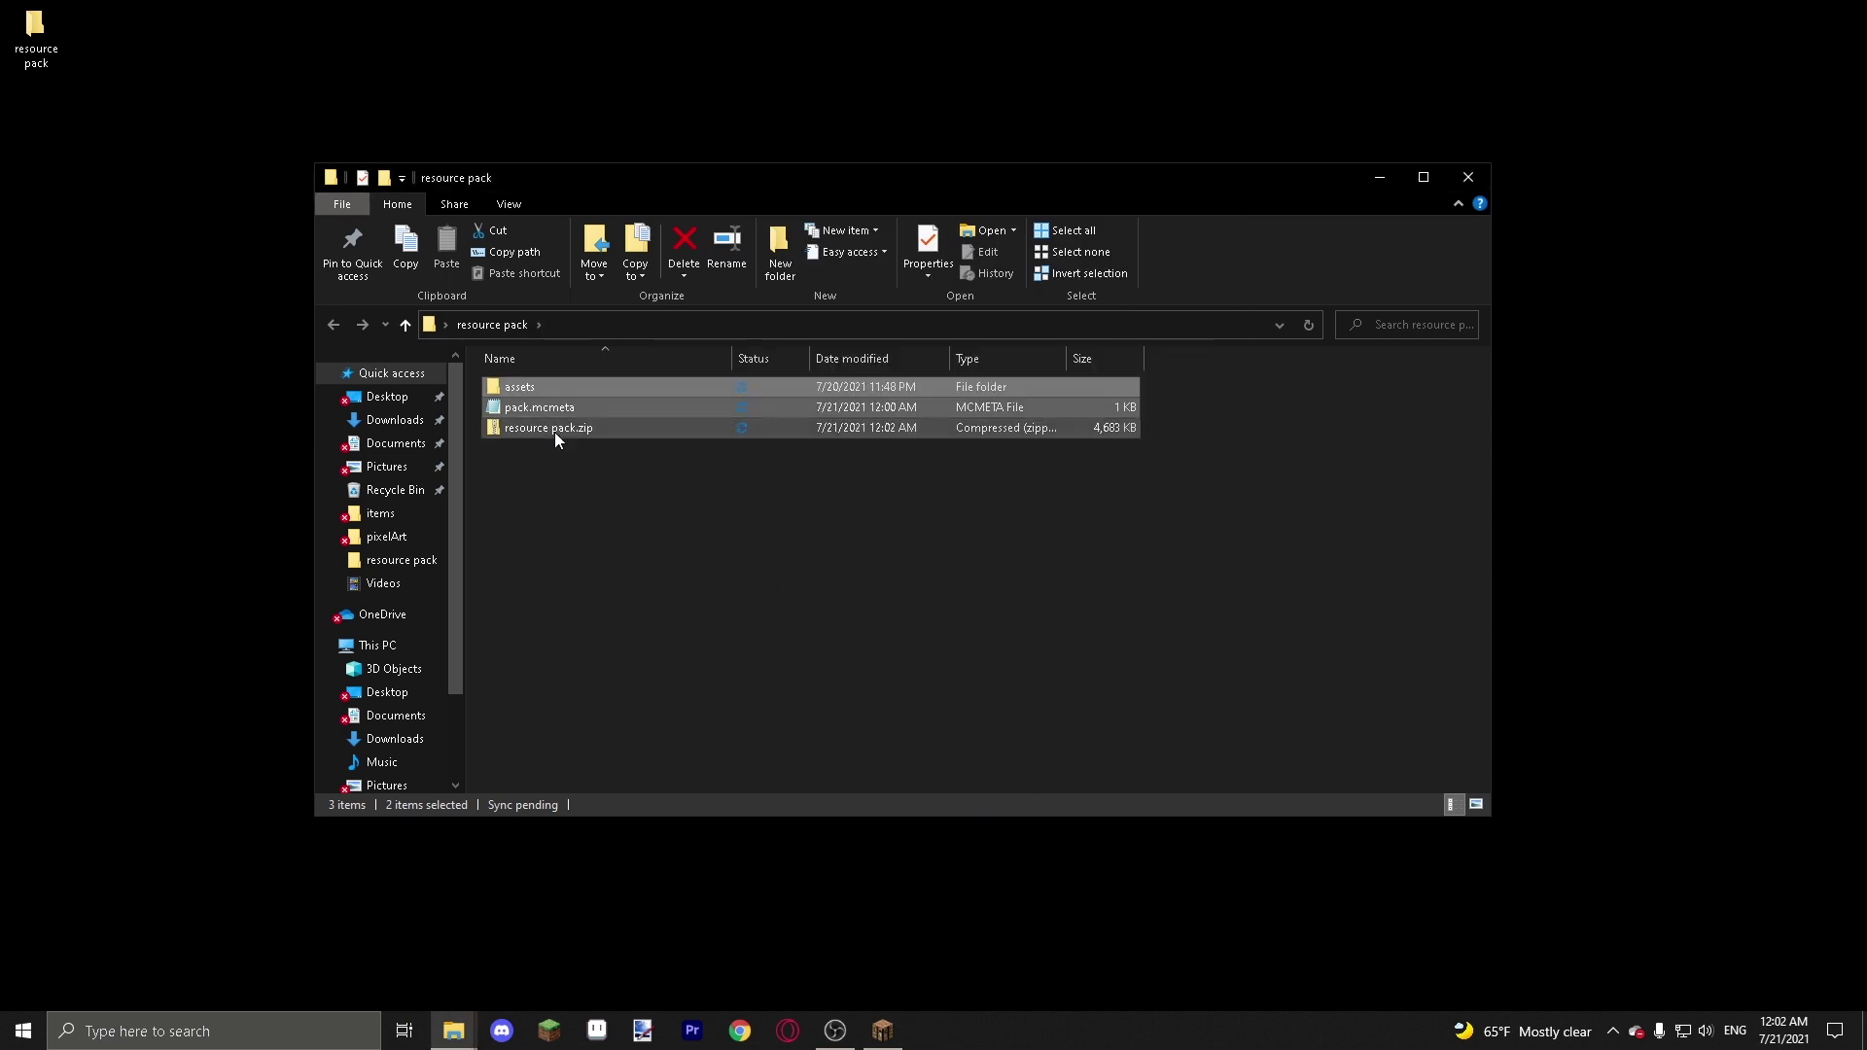
- Cut resource pack.zip and close the resource pack folder window
{"action": "left_click", "coordinate": [554, 480]}
{"action": "left_click", "coordinate": [537, 433]}
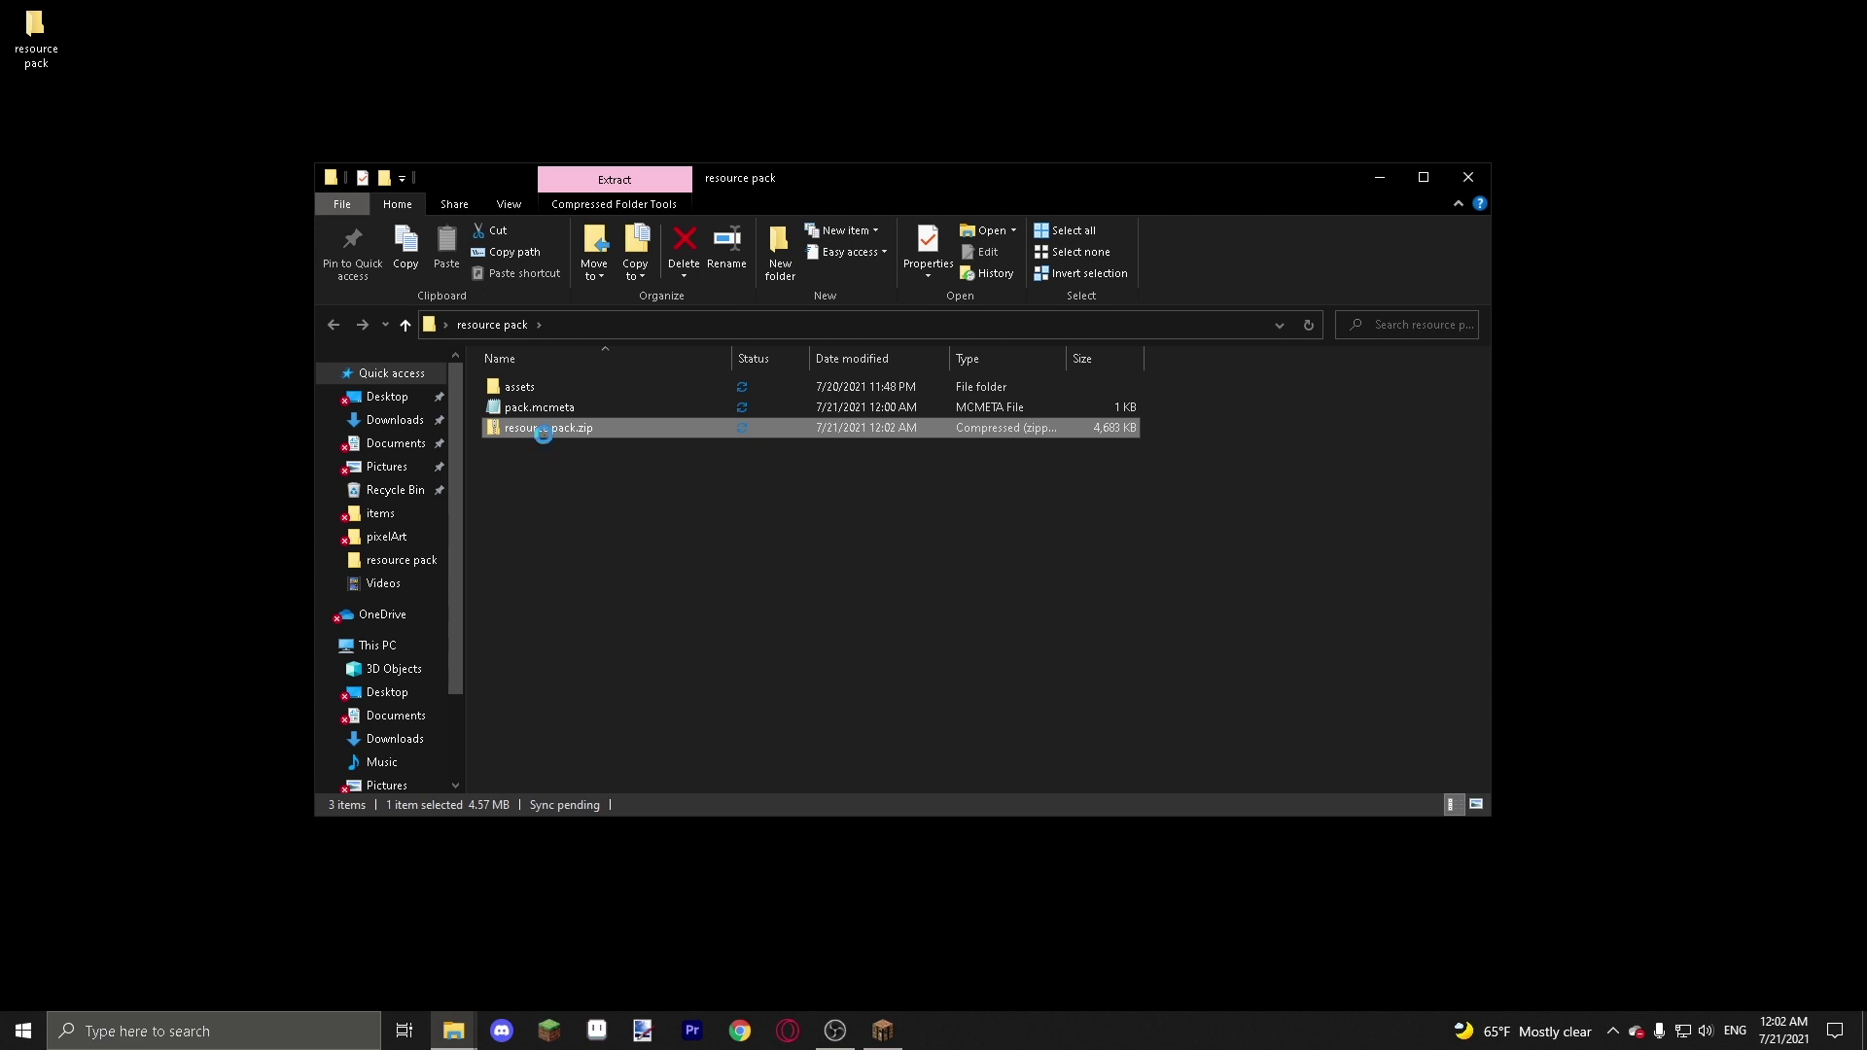
{"action": "right_click", "coordinate": [544, 442]}
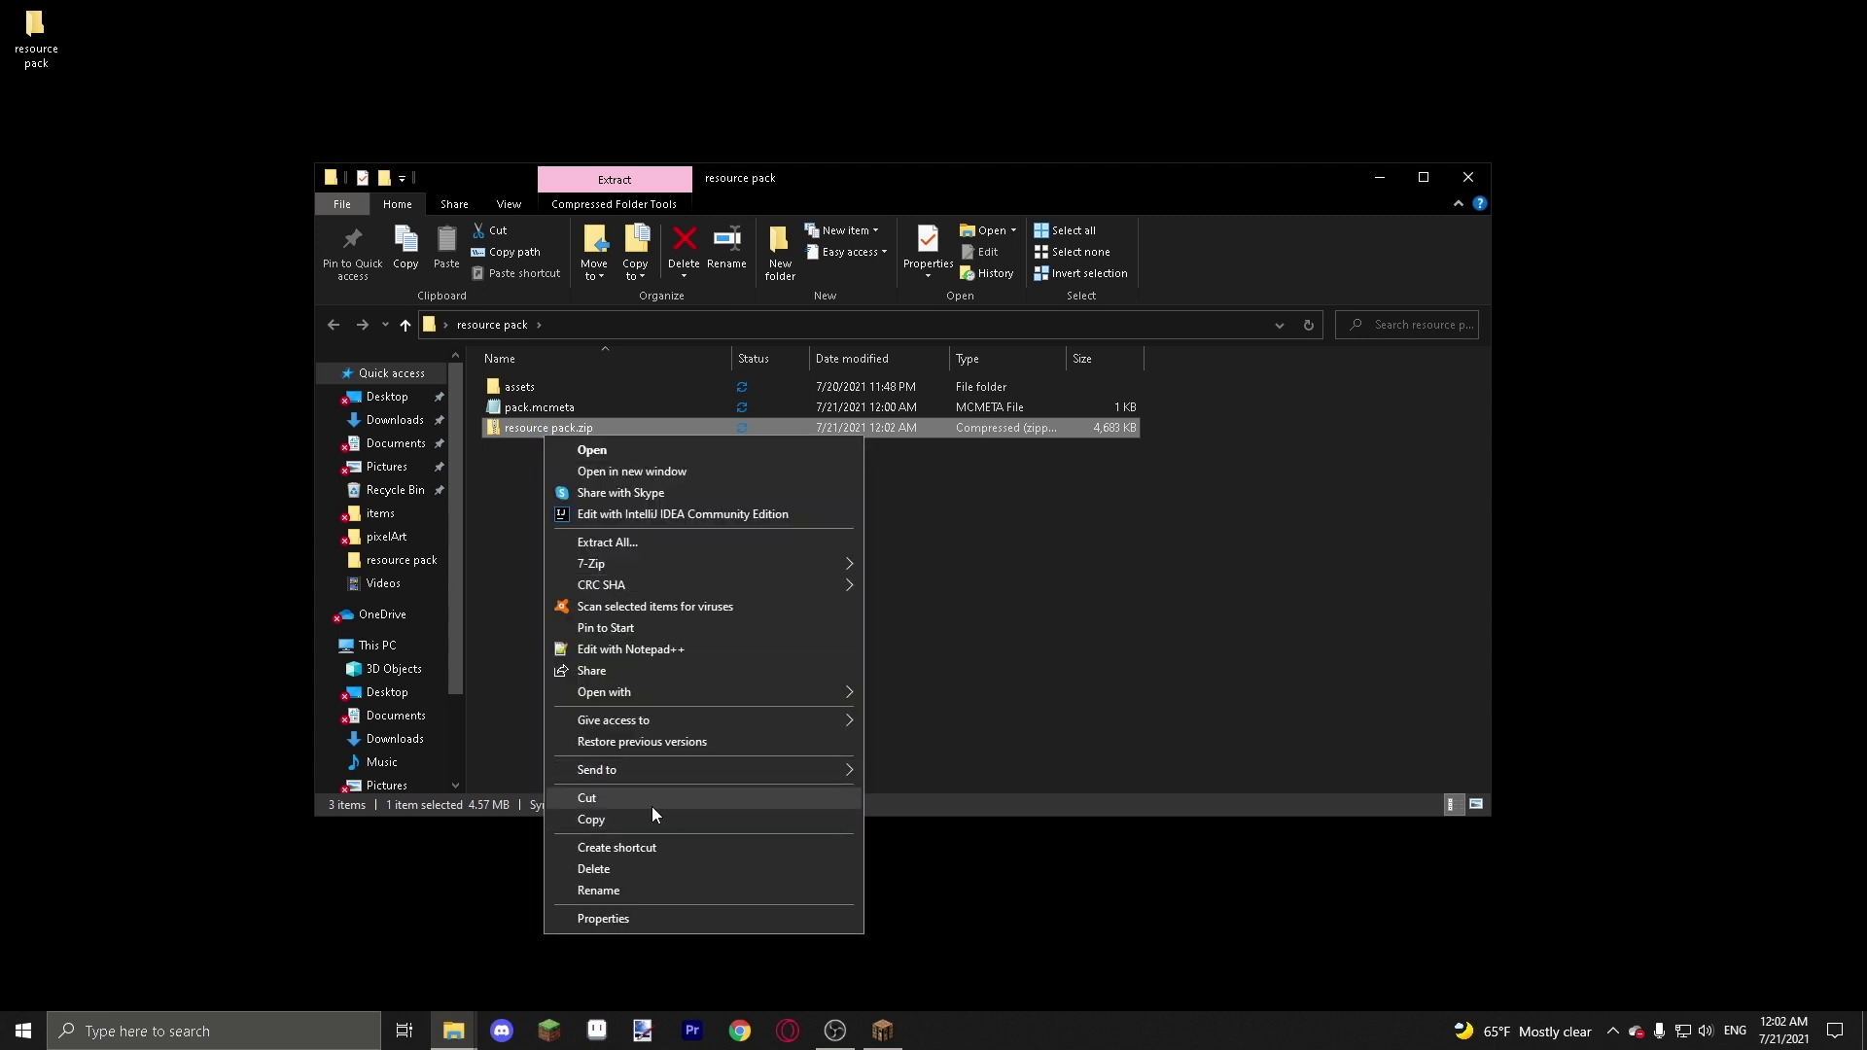
{"action": "left_click", "coordinate": [616, 793]}
{"action": "left_click", "coordinate": [824, 622]}
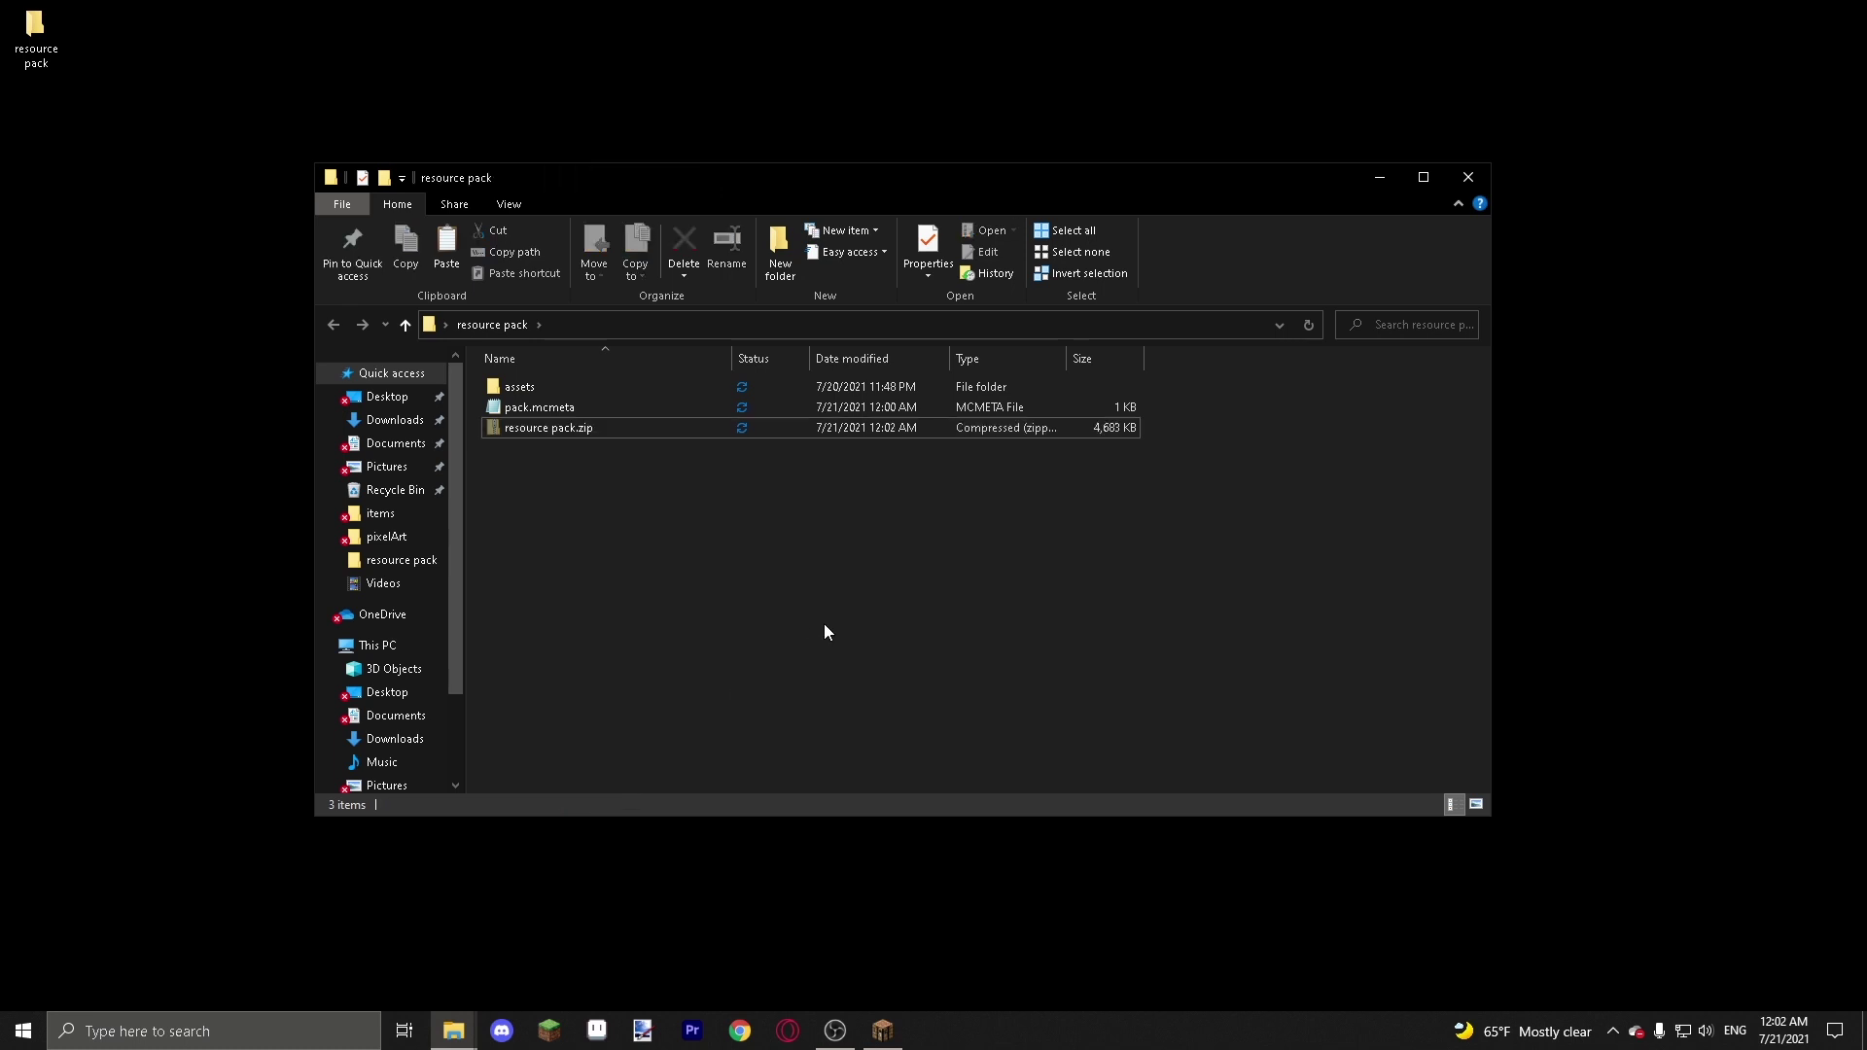
{"action": "left_click", "coordinate": [1467, 177]}
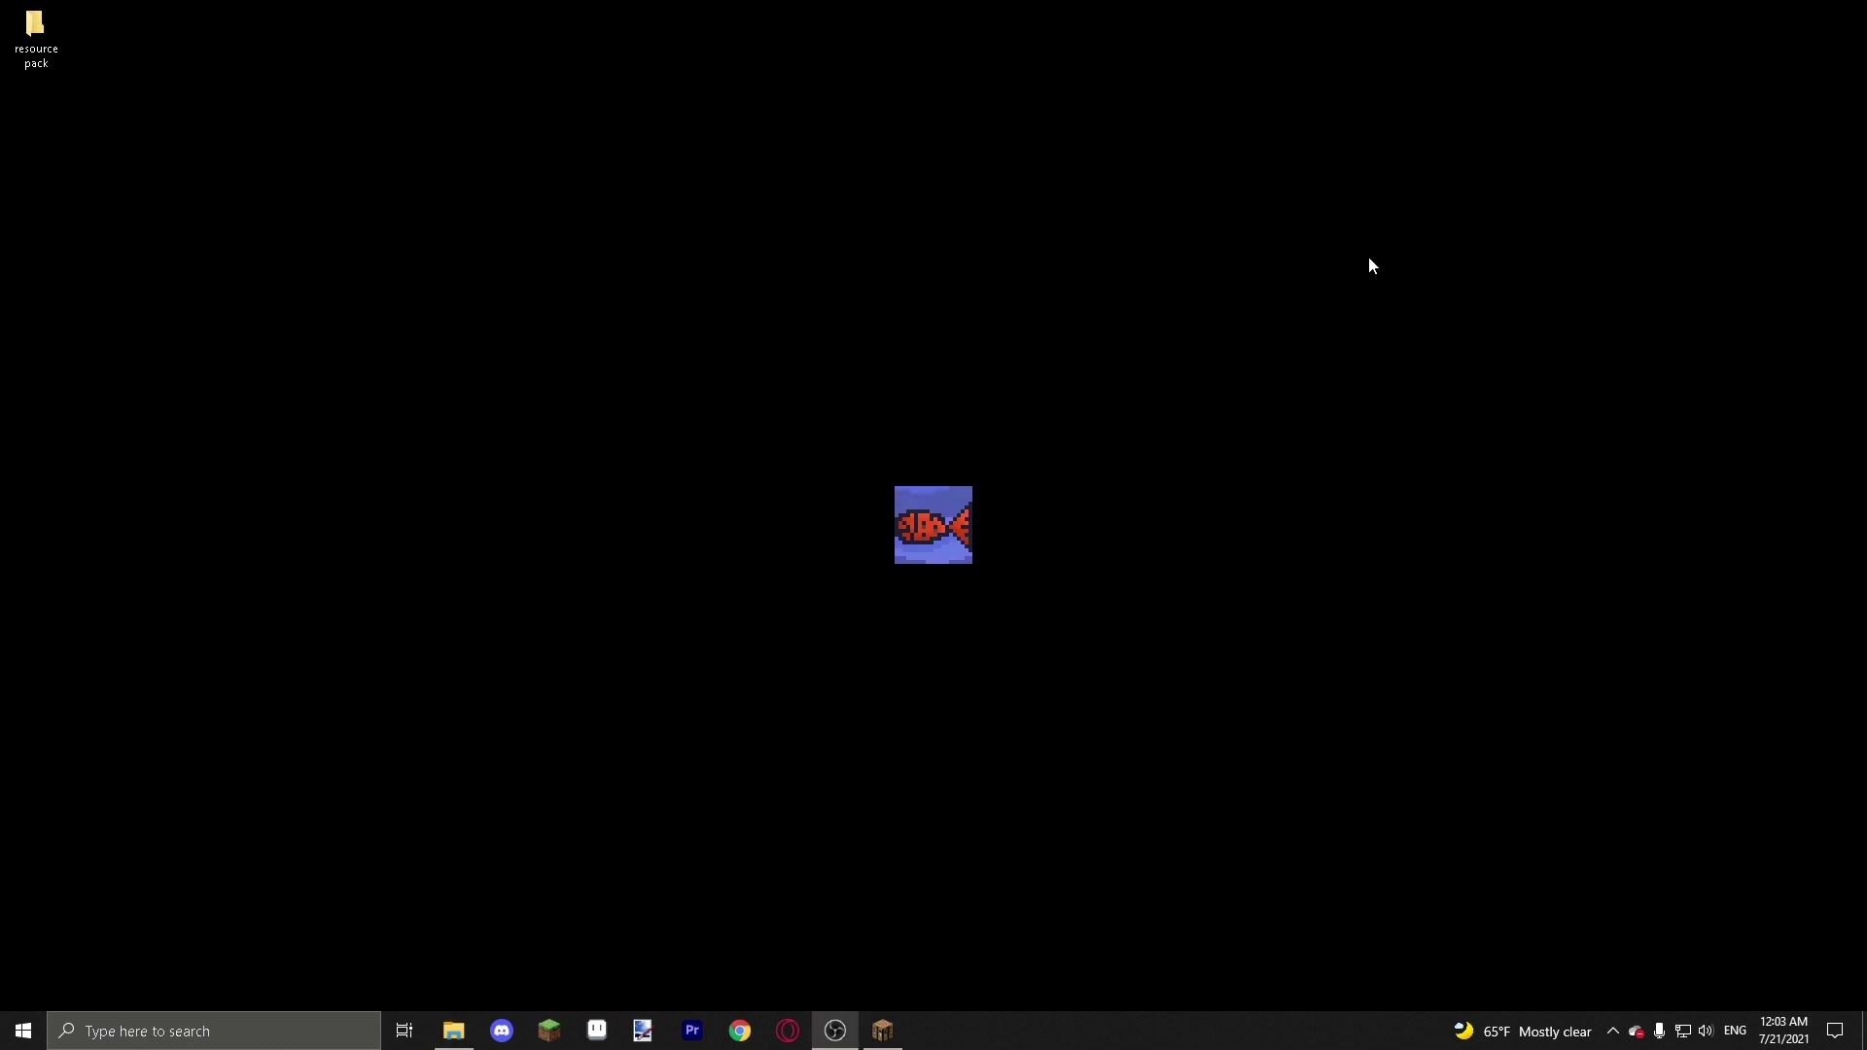
- In the other Explorer window, go to the Roaming folder via %appdata%
{"action": "left_click", "coordinate": [453, 1030]}
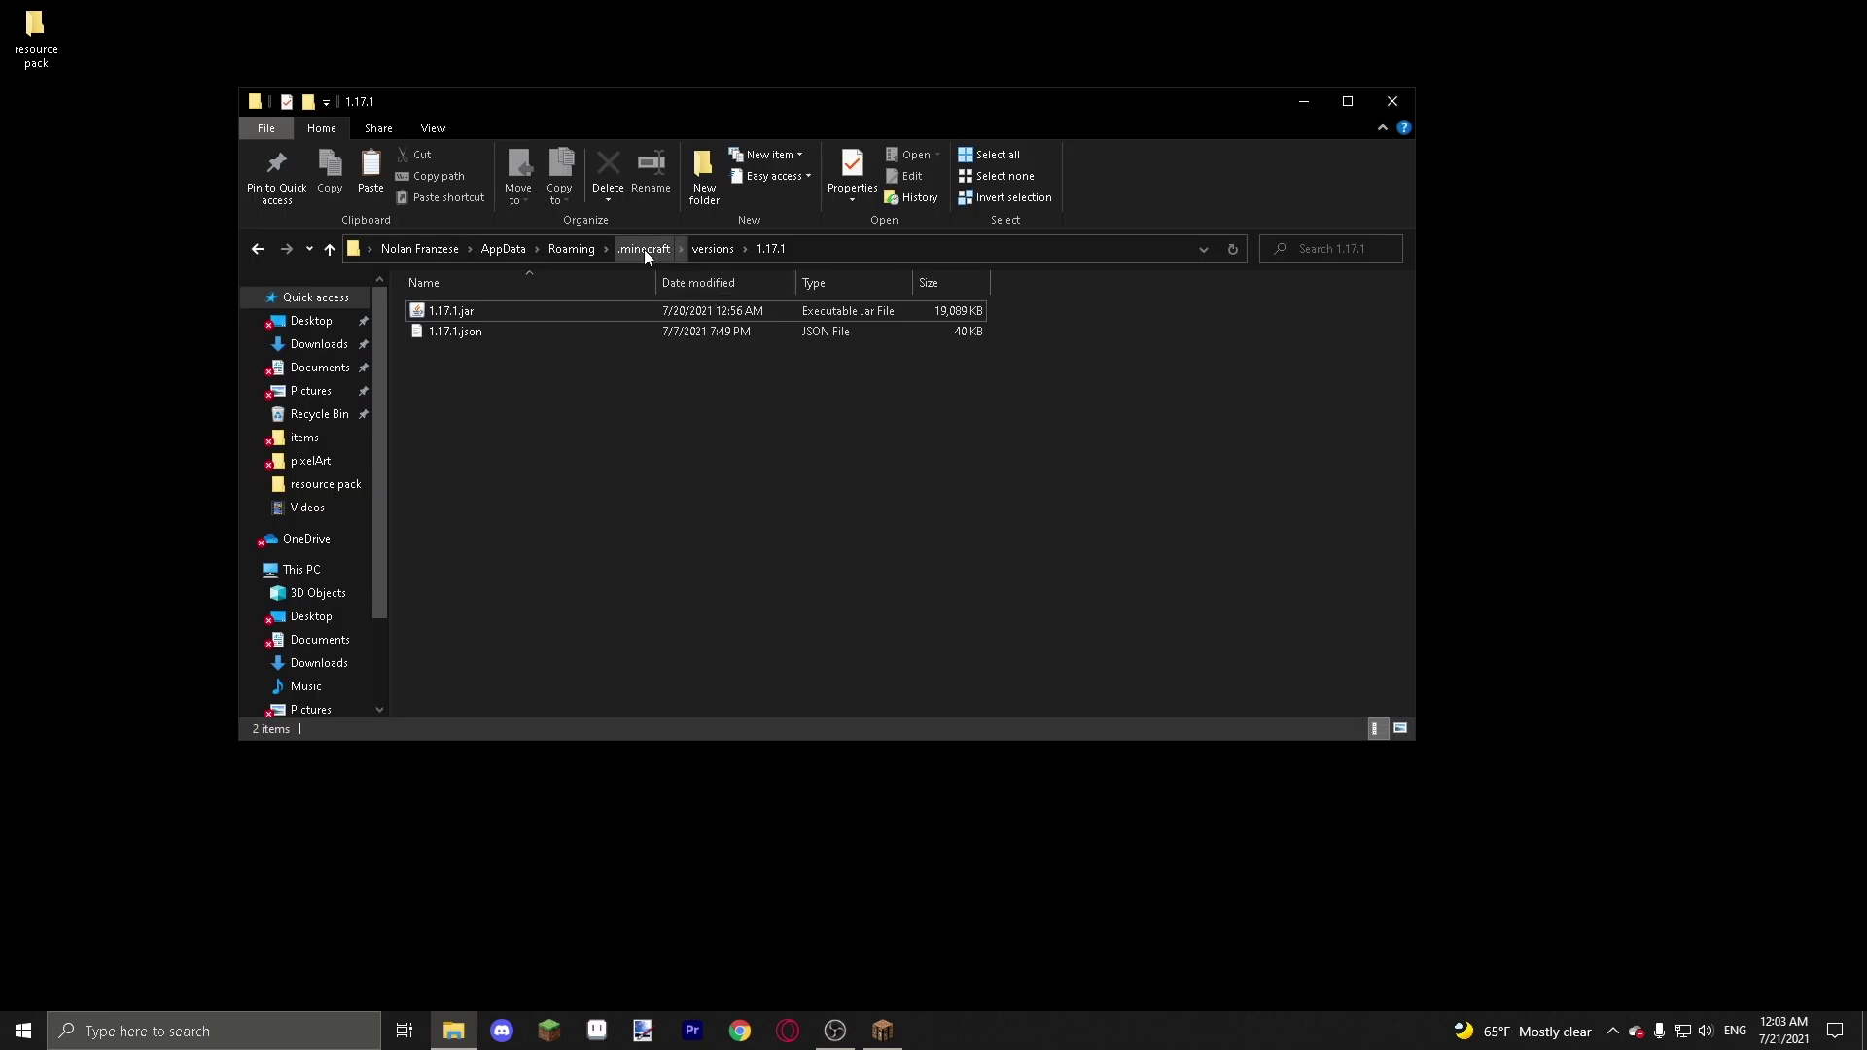
{"action": "left_click", "coordinate": [510, 249]}
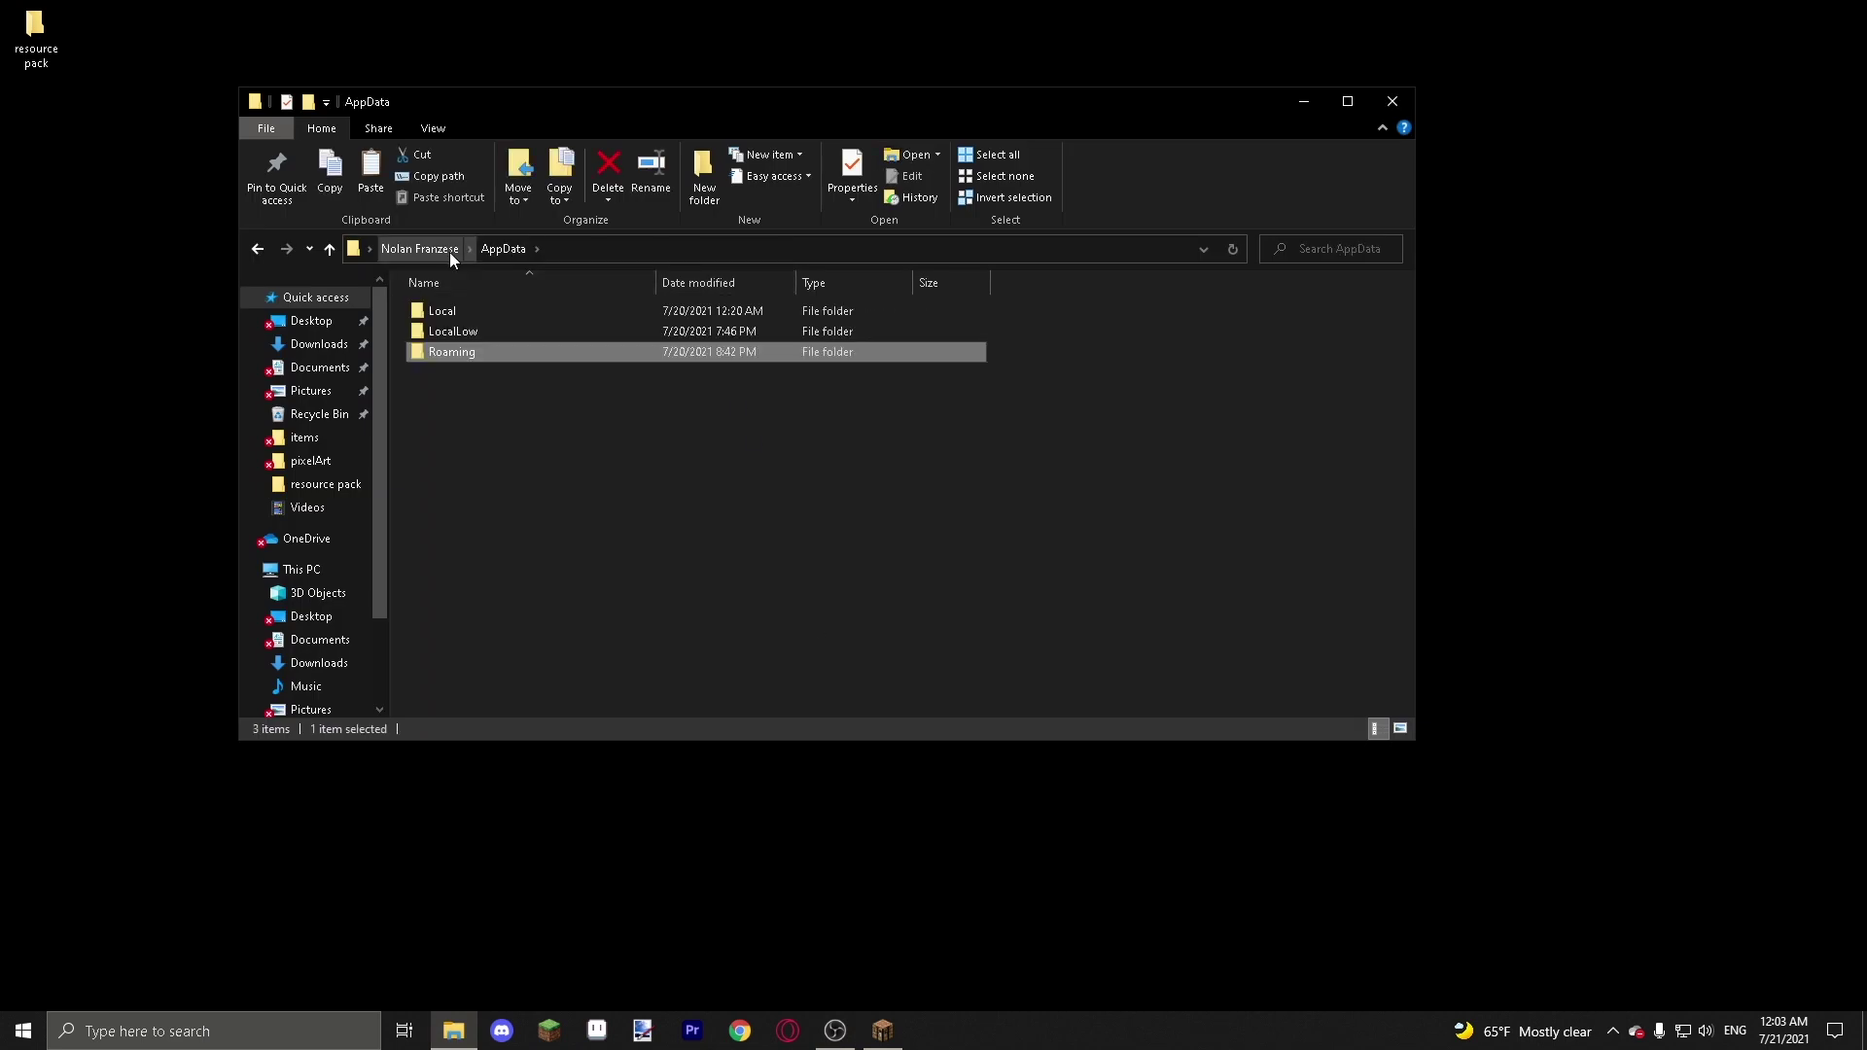
{"action": "left_click", "coordinate": [449, 250]}
{"action": "left_click", "coordinate": [498, 249]}
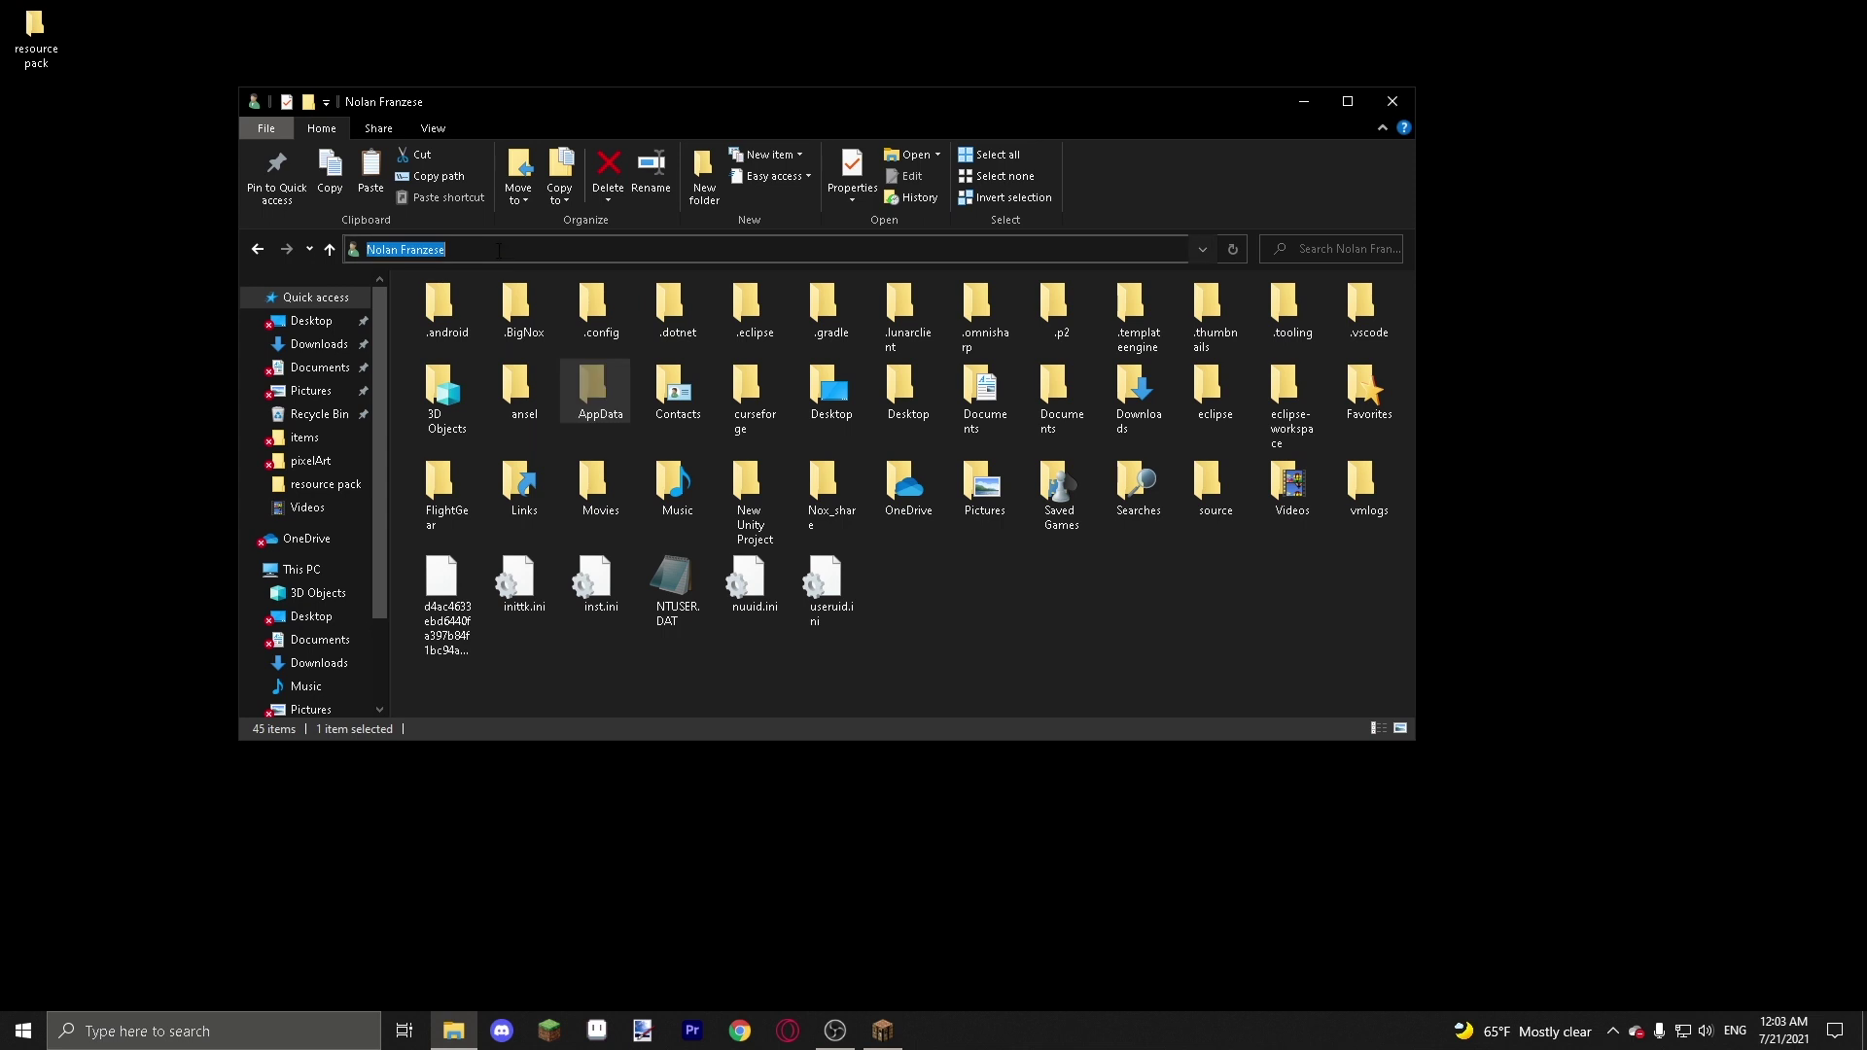
{"action": "key", "text": "BackSpace"}
{"action": "type", "text": "%app"}
{"action": "key", "text": "Down"}
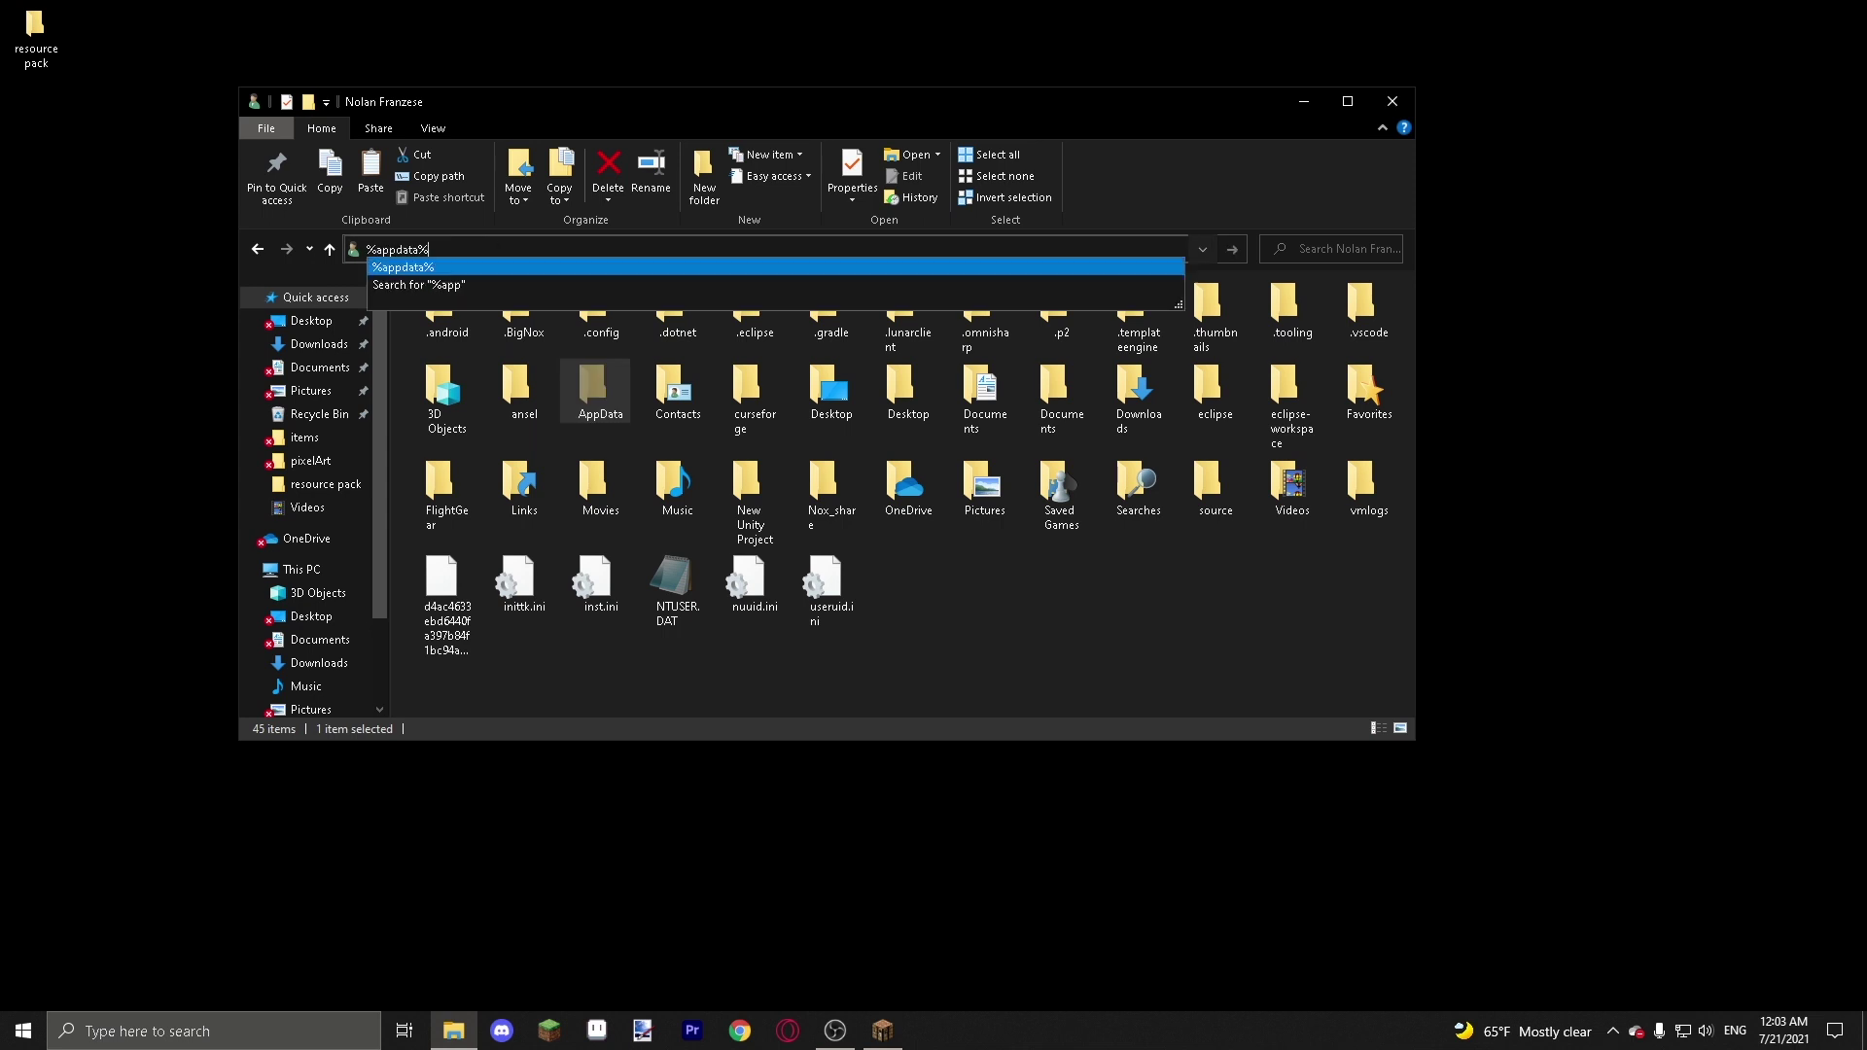
{"action": "key", "text": "Return"}
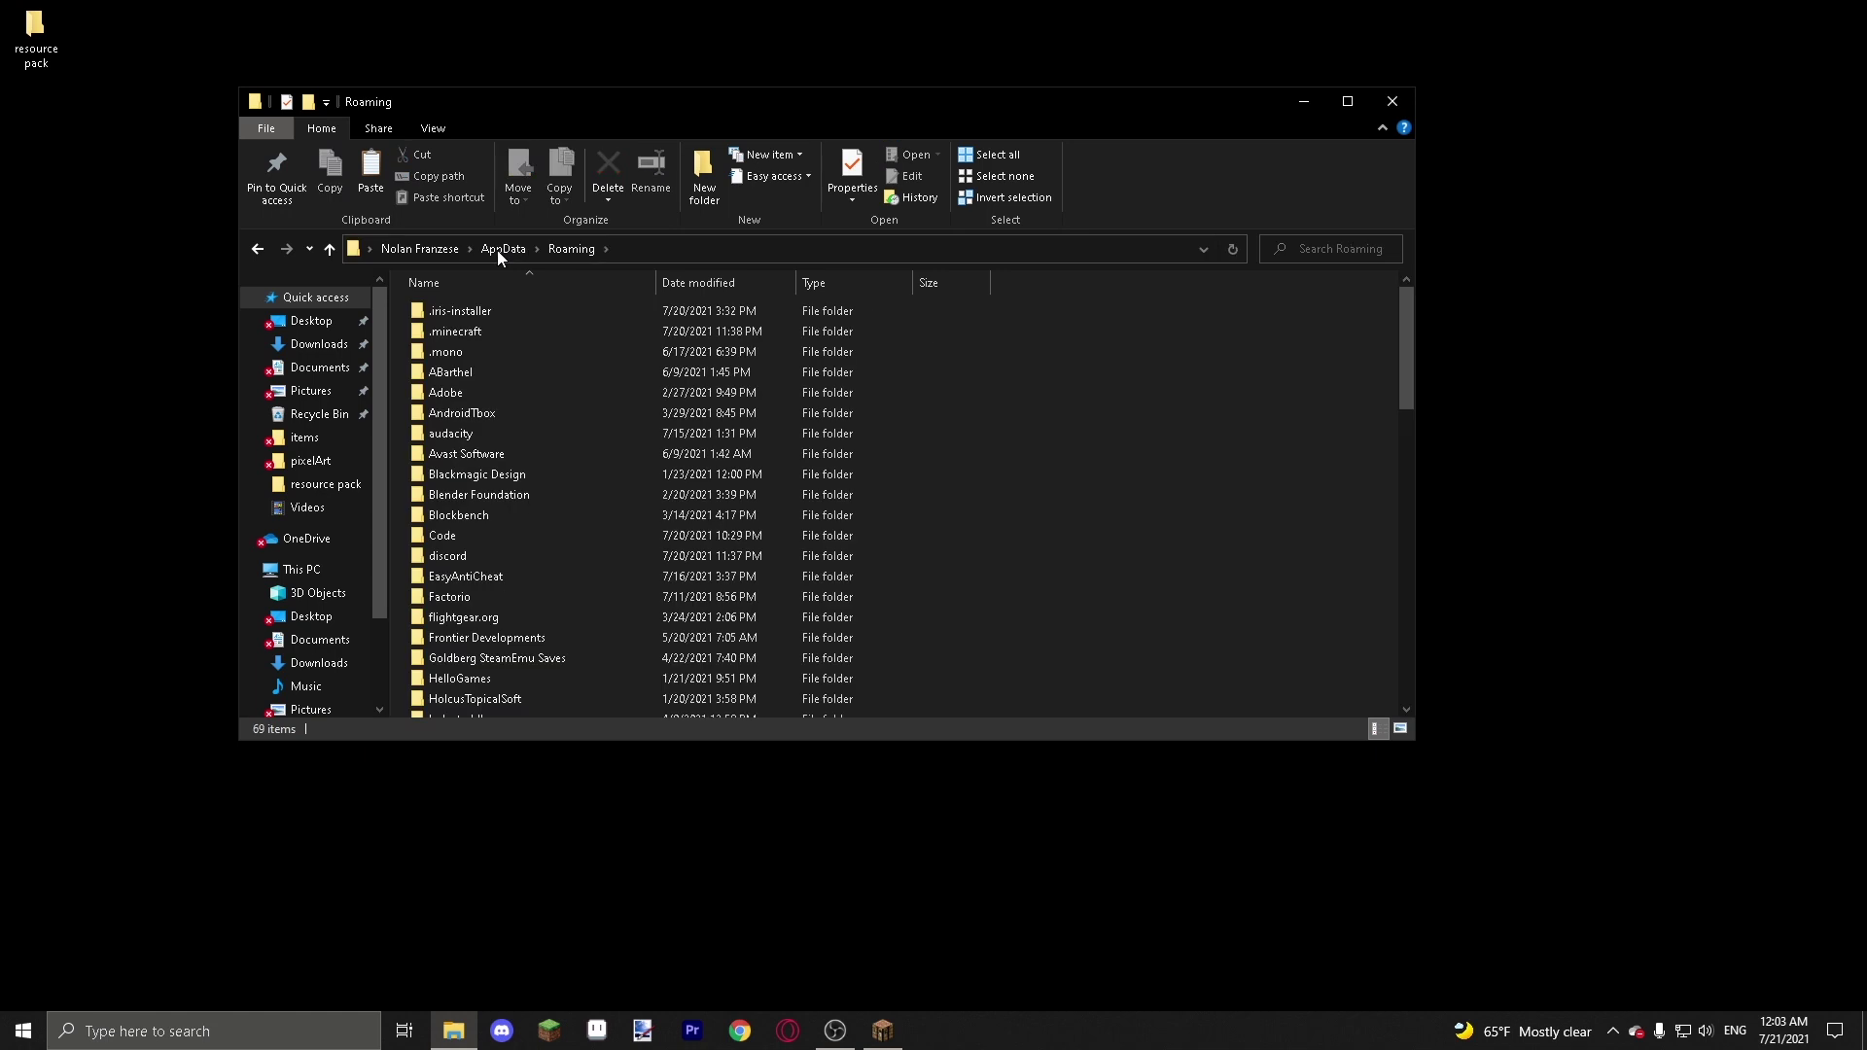
- Navigate into .minecraft and then into its resourcepacks folder
{"action": "left_click", "coordinate": [496, 332]}
{"action": "double_click", "coordinate": [496, 333]}
{"action": "scroll", "coordinate": [564, 570], "scroll_direction": "down", "scroll_amount": 5}
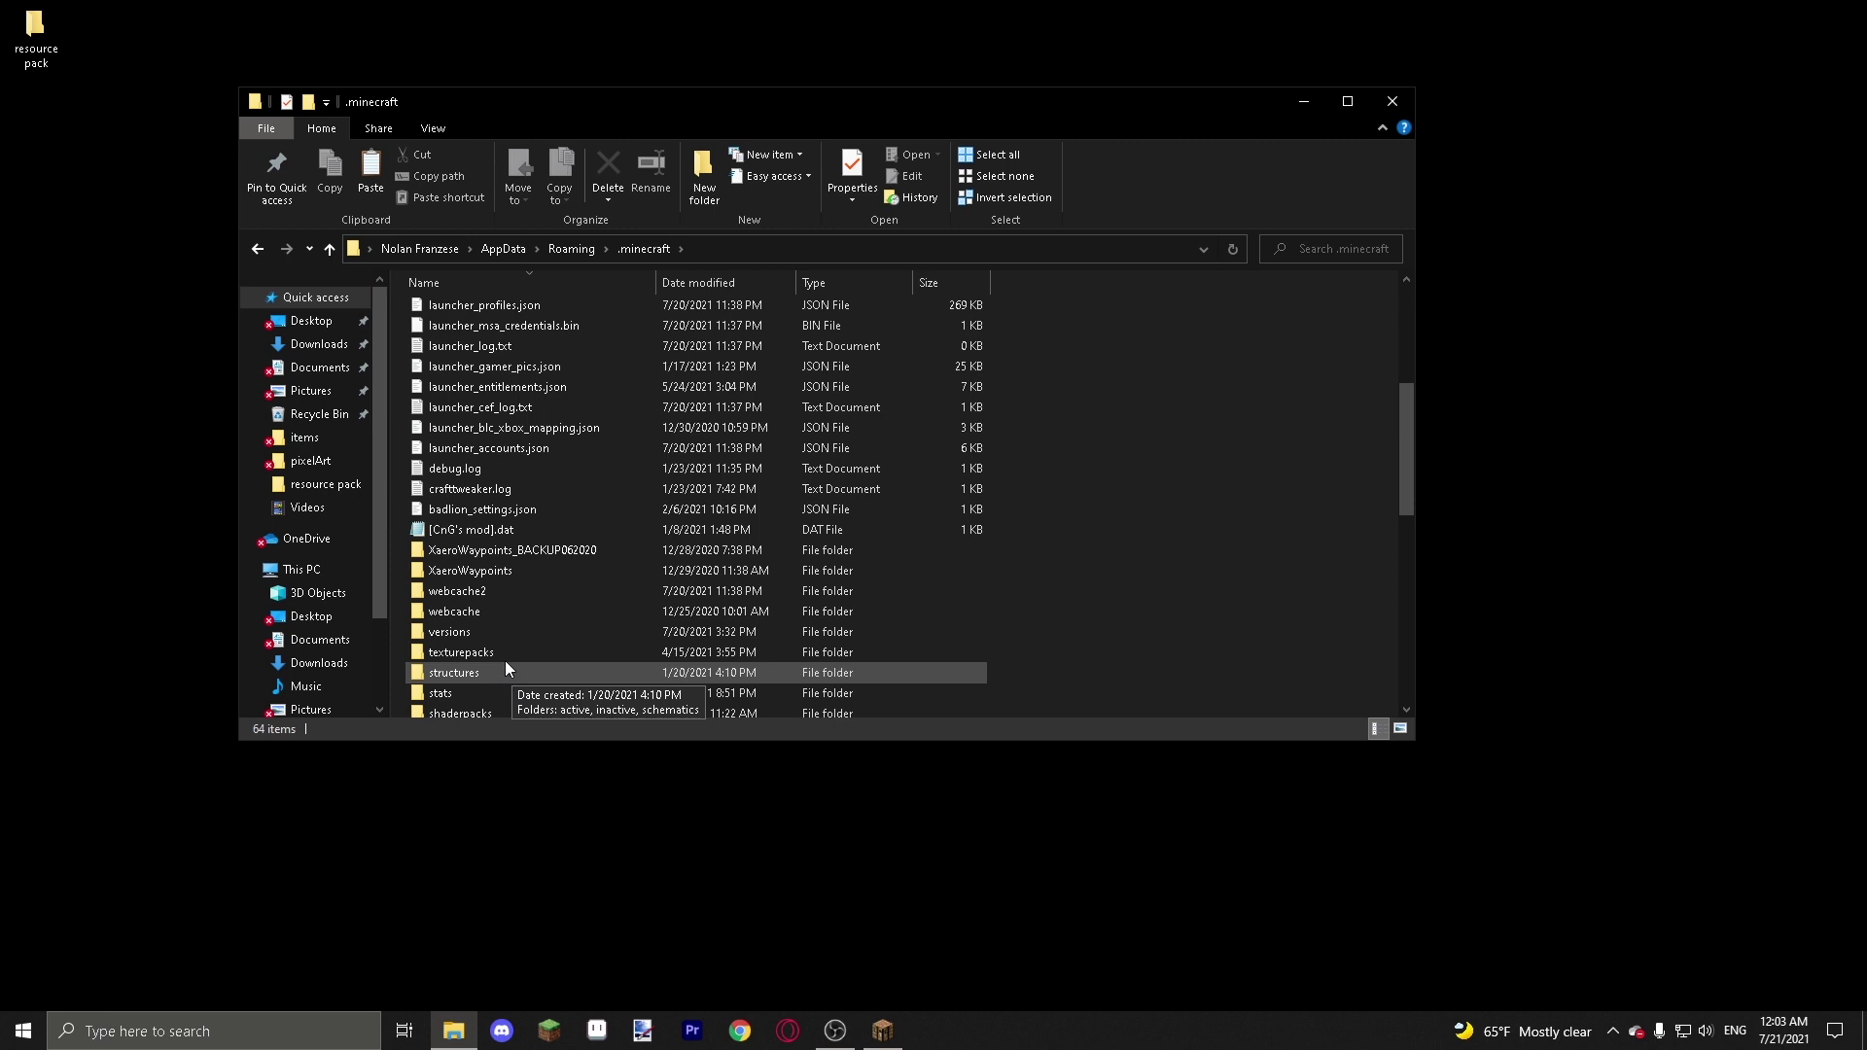
{"action": "scroll", "coordinate": [504, 632], "scroll_direction": "down", "scroll_amount": 1}
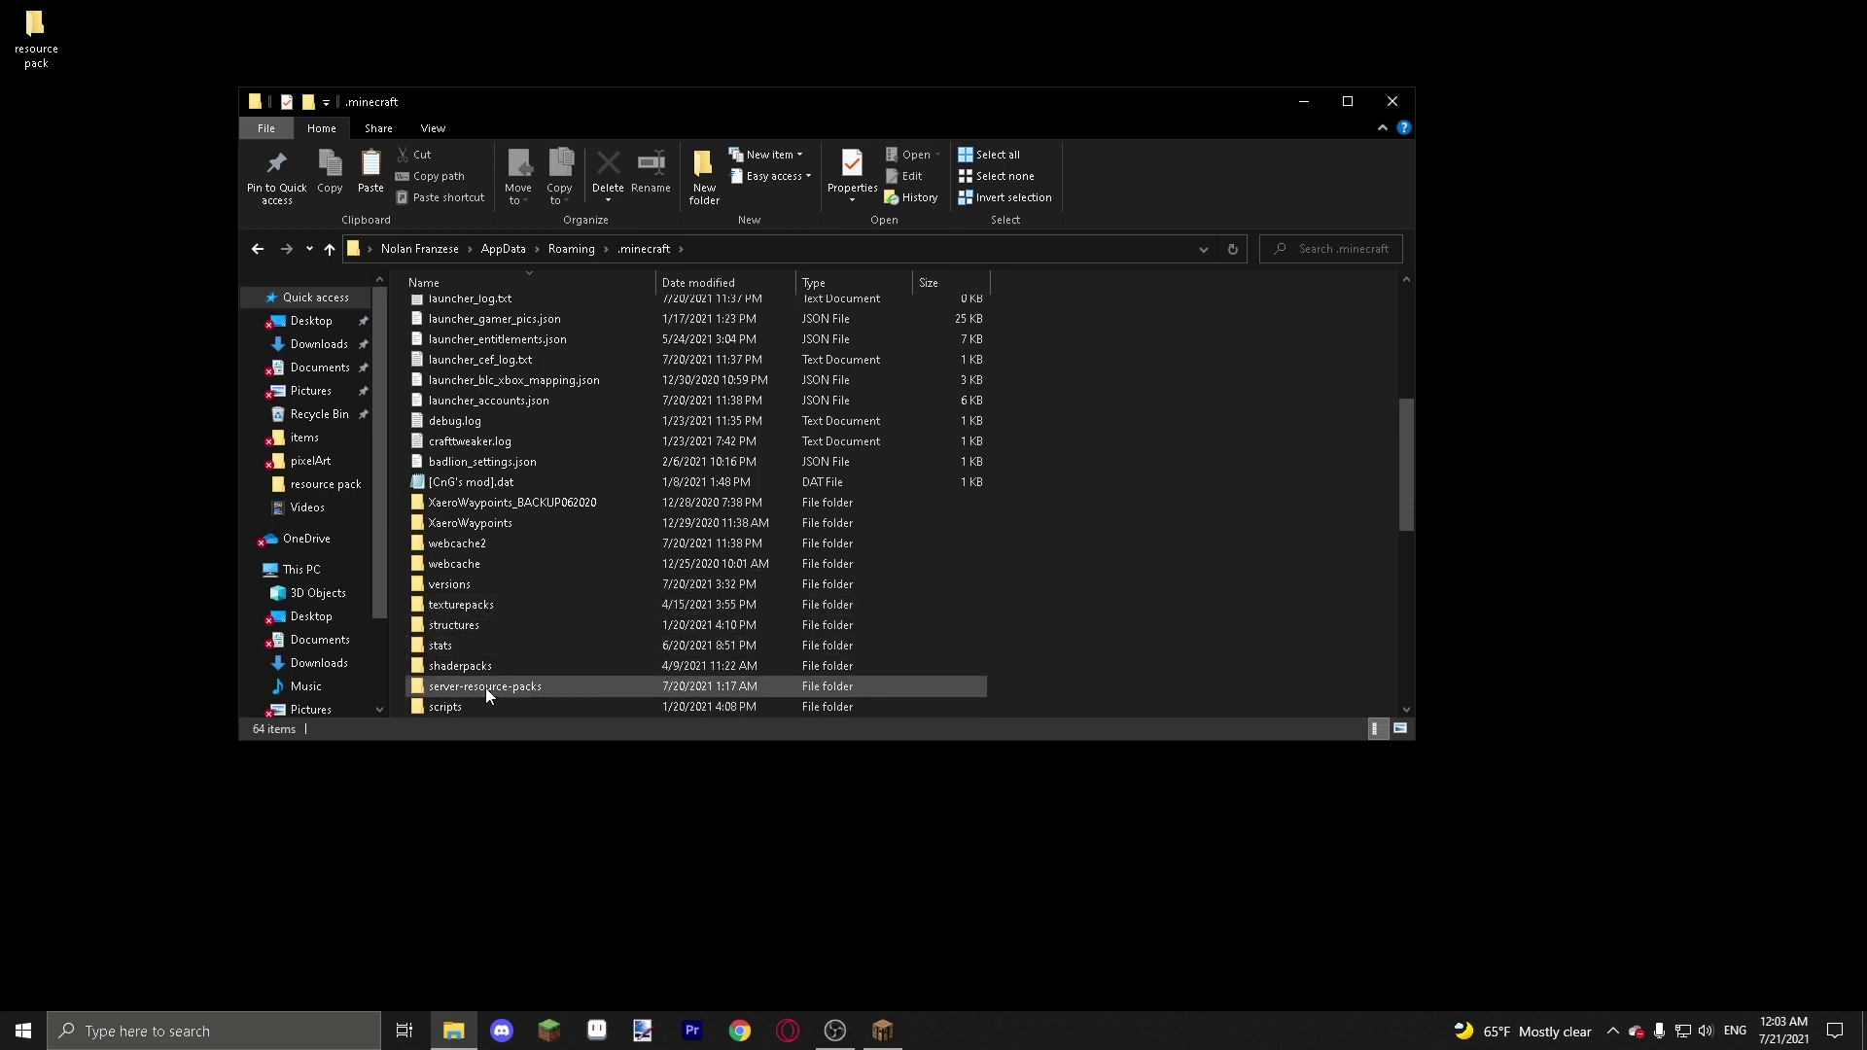
{"action": "scroll", "coordinate": [491, 661], "scroll_direction": "down", "scroll_amount": 6}
{"action": "scroll", "coordinate": [481, 416], "scroll_direction": "down", "scroll_amount": 2}
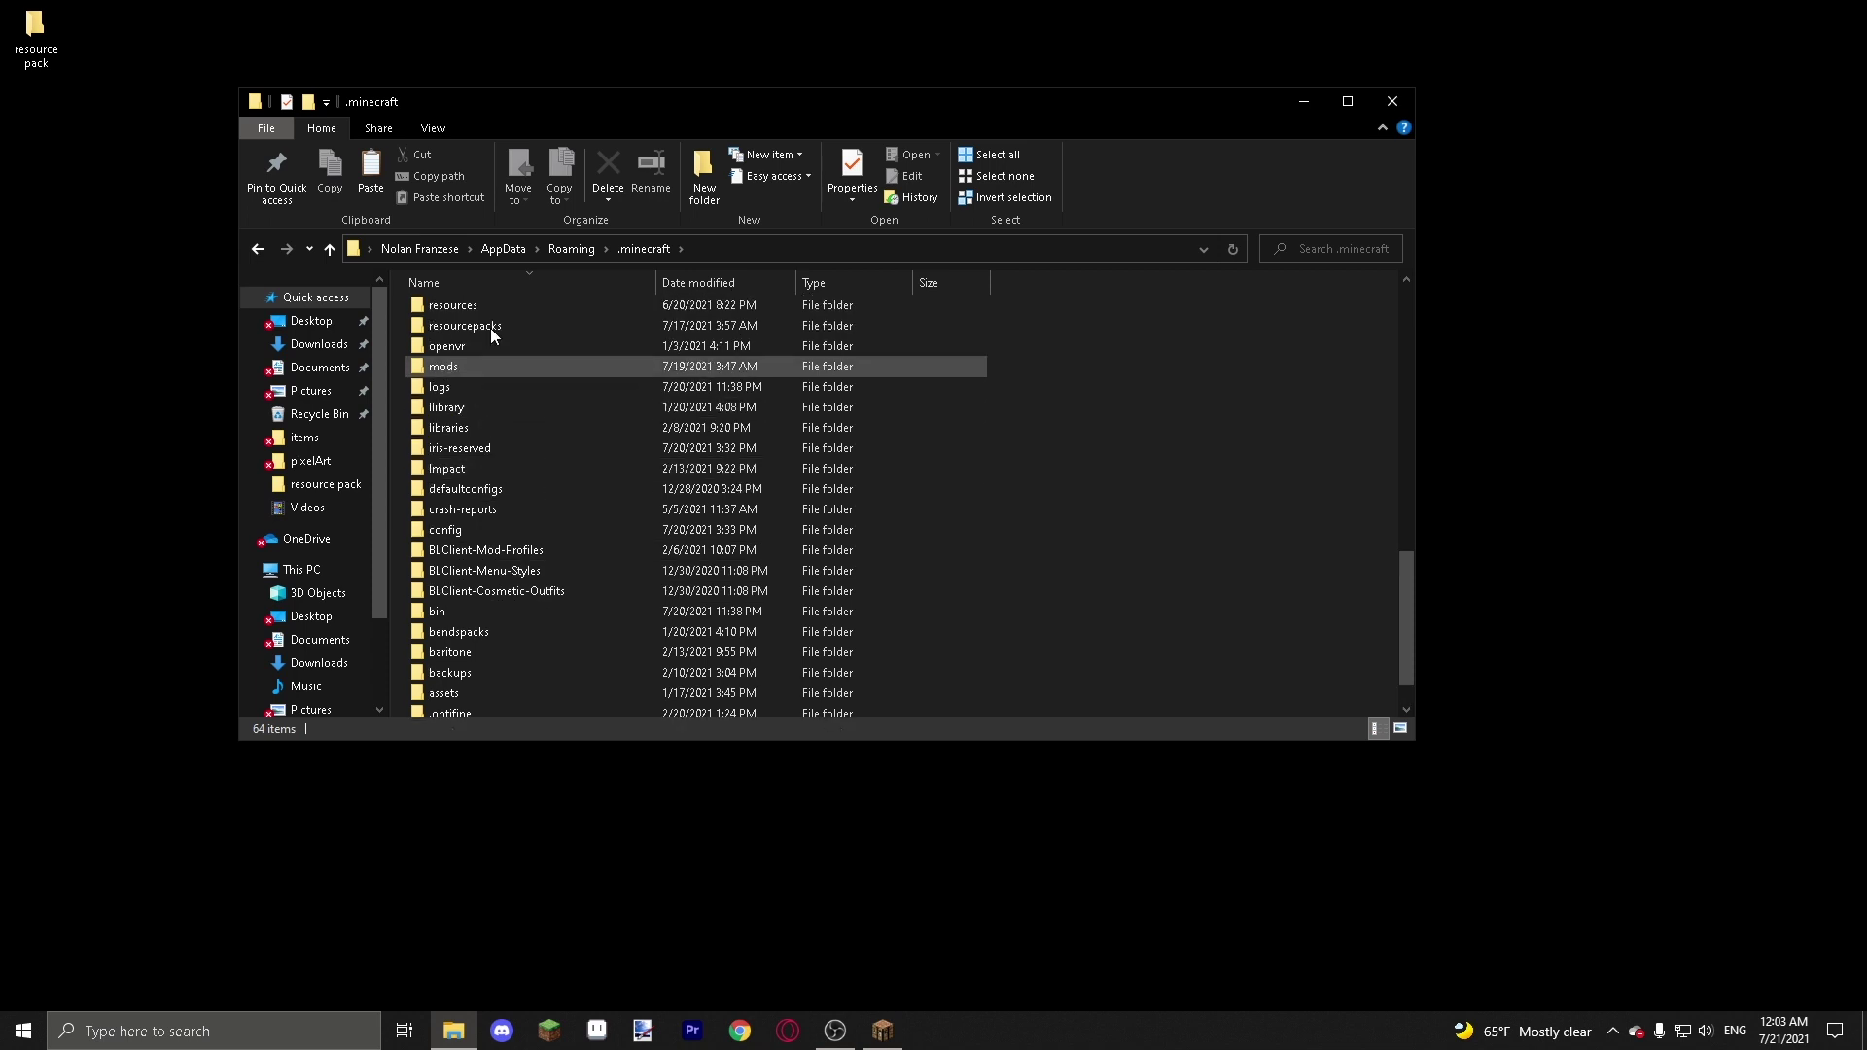
{"action": "double_click", "coordinate": [492, 307]}
{"action": "left_click", "coordinate": [624, 249]}
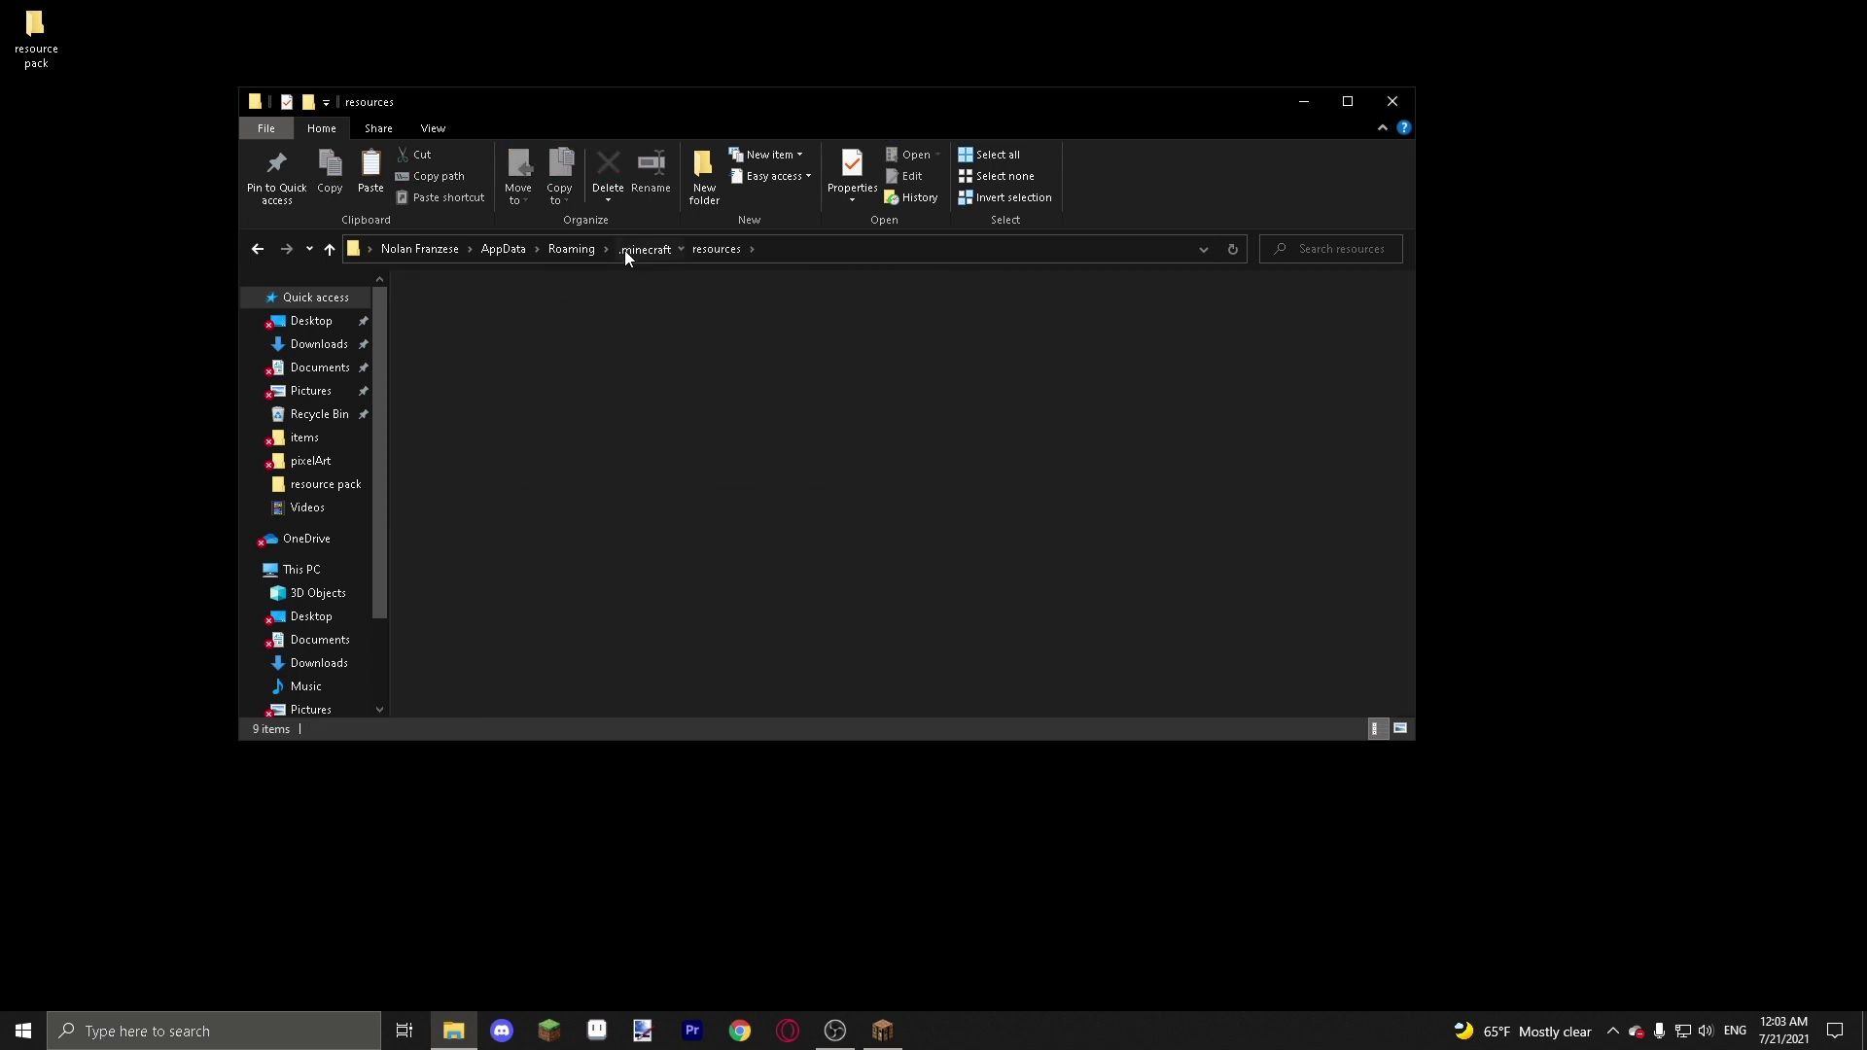
{"action": "scroll", "coordinate": [482, 703], "scroll_direction": "down", "scroll_amount": 3}
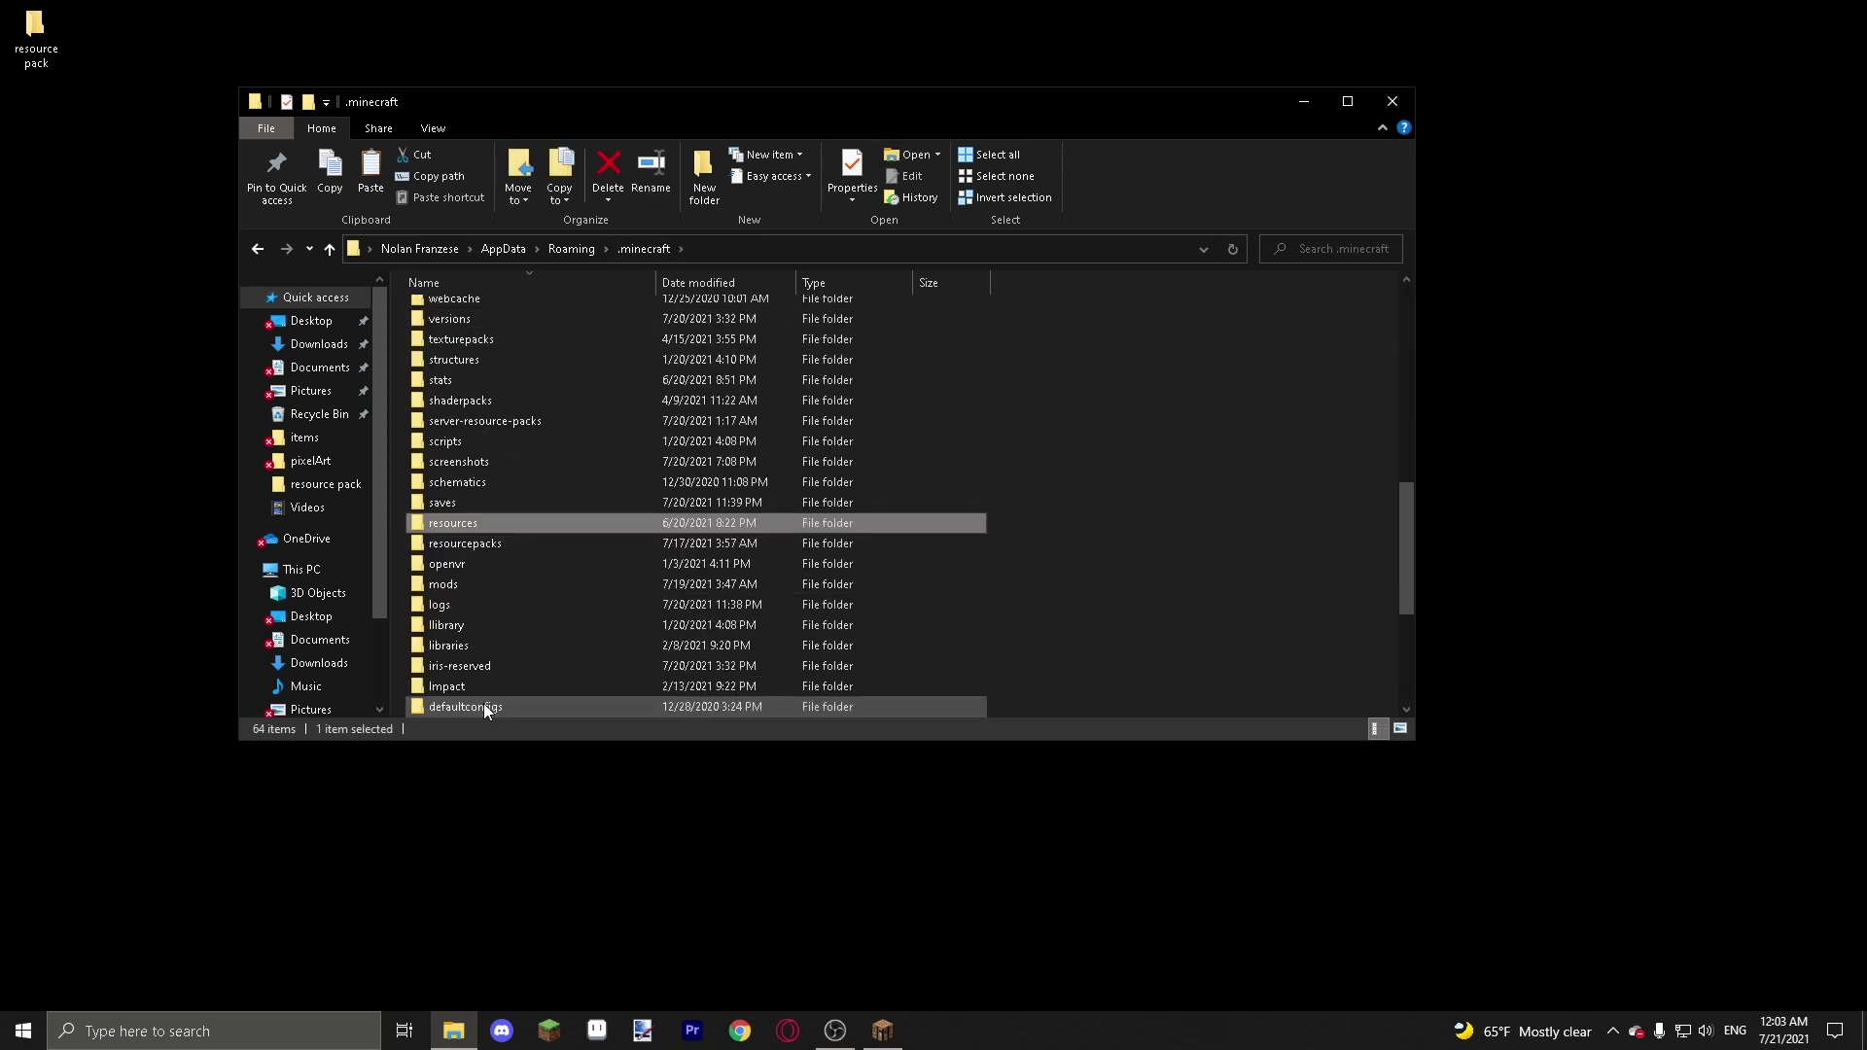
{"action": "left_click", "coordinate": [478, 544]}
{"action": "double_click", "coordinate": [478, 545]}
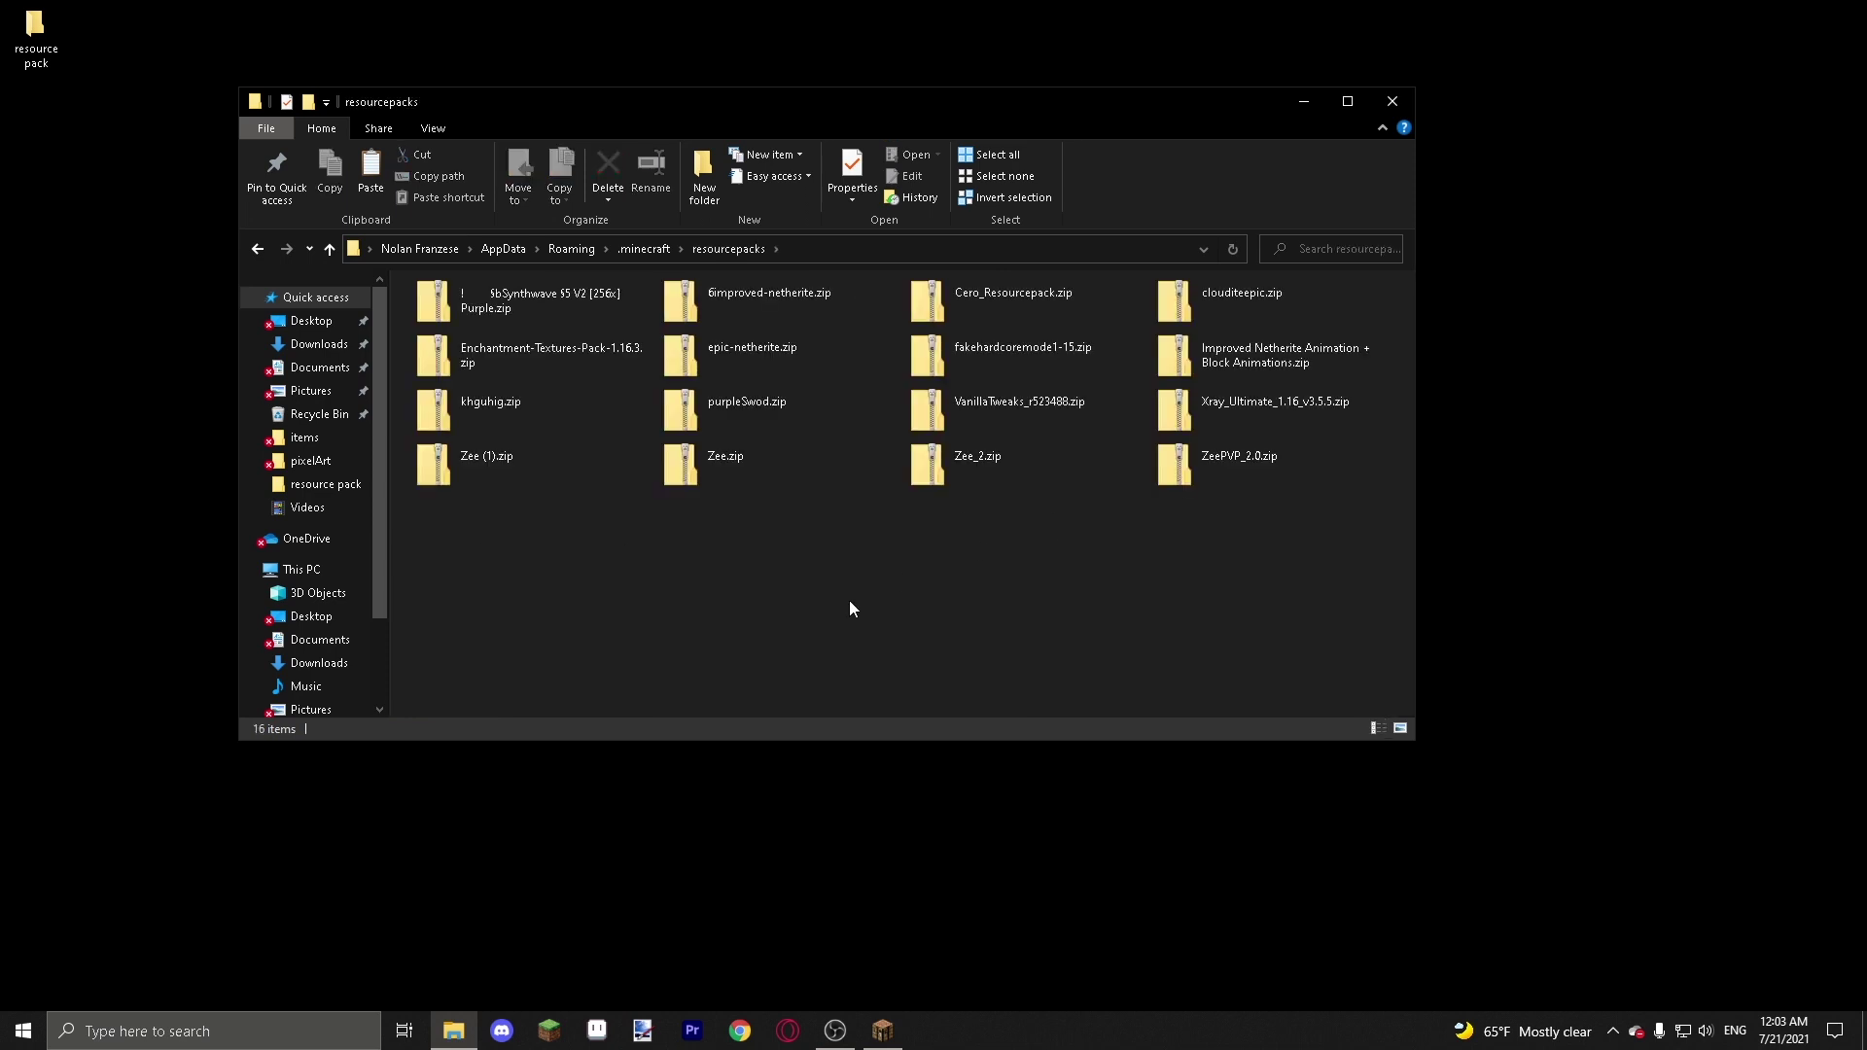
- Paste resource pack.zip into resourcepacks and close the Explorer window
{"action": "scroll", "coordinate": [850, 597], "scroll_direction": "up", "scroll_amount": 2, "text": "ctrl"}
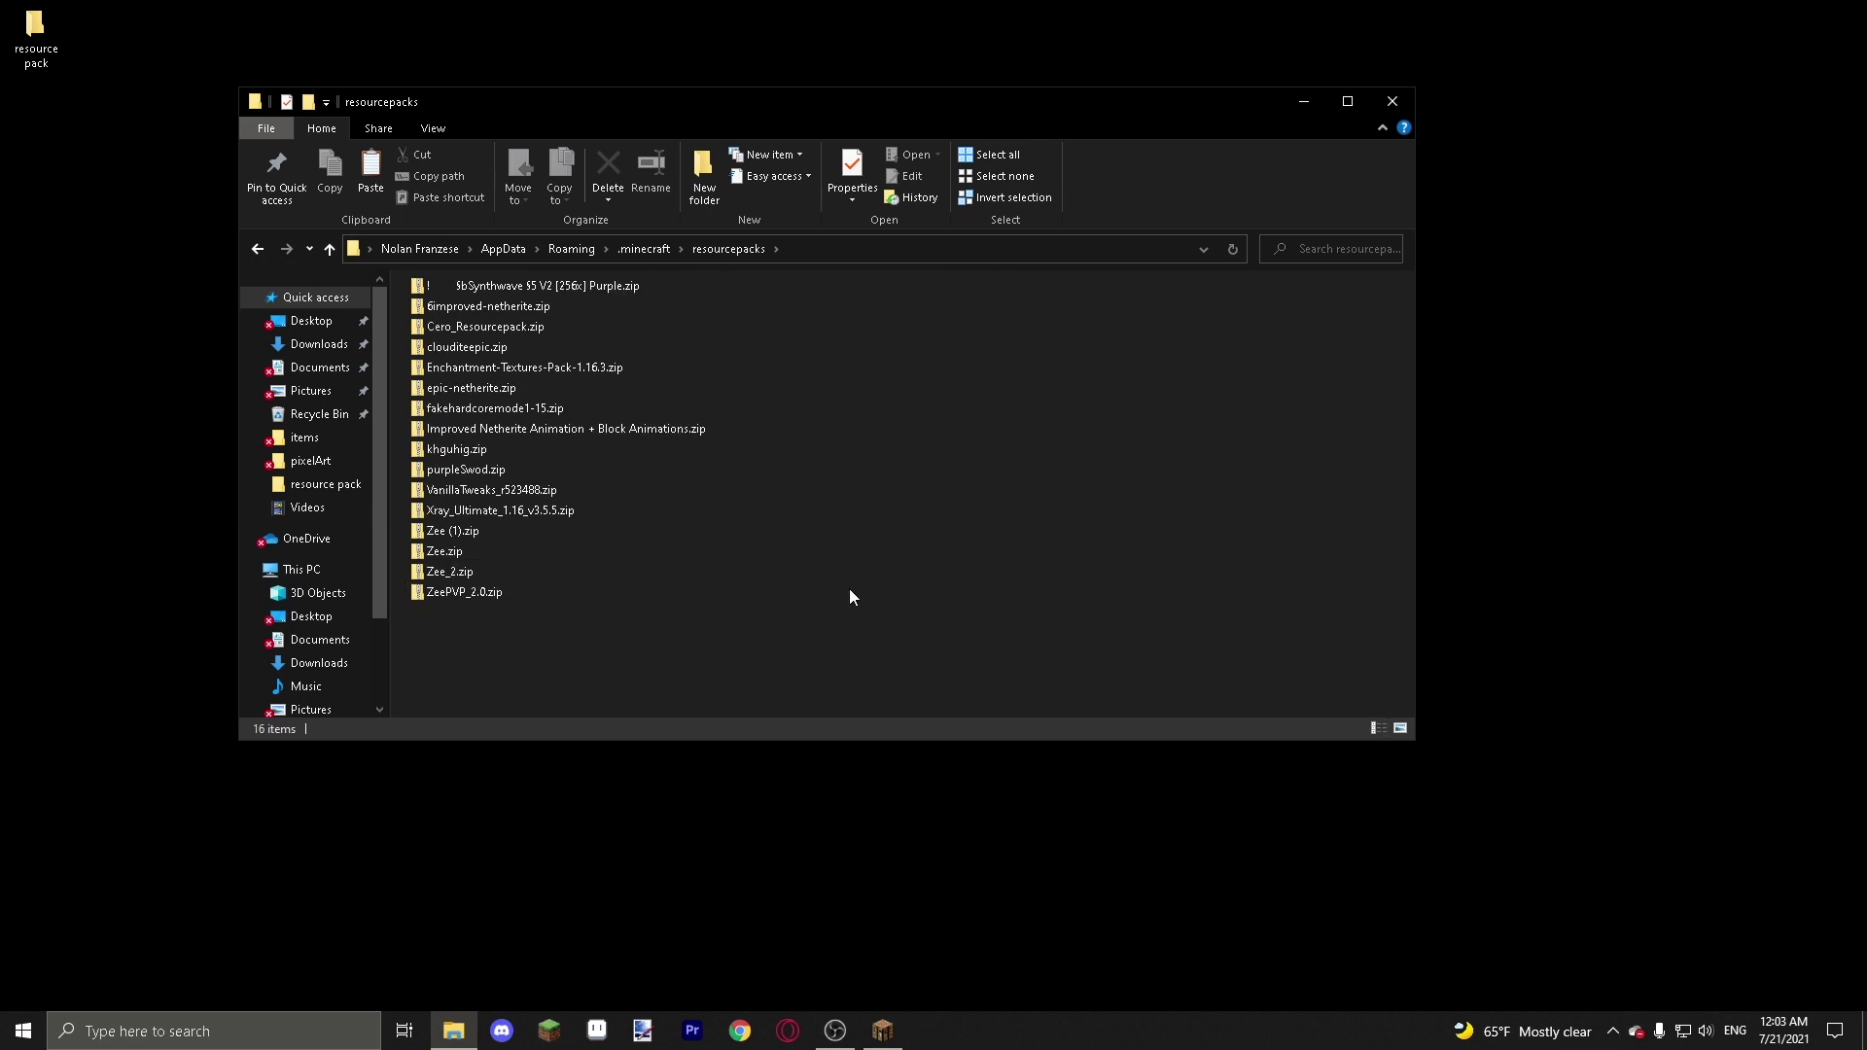
{"action": "key", "text": "ctrl+v"}
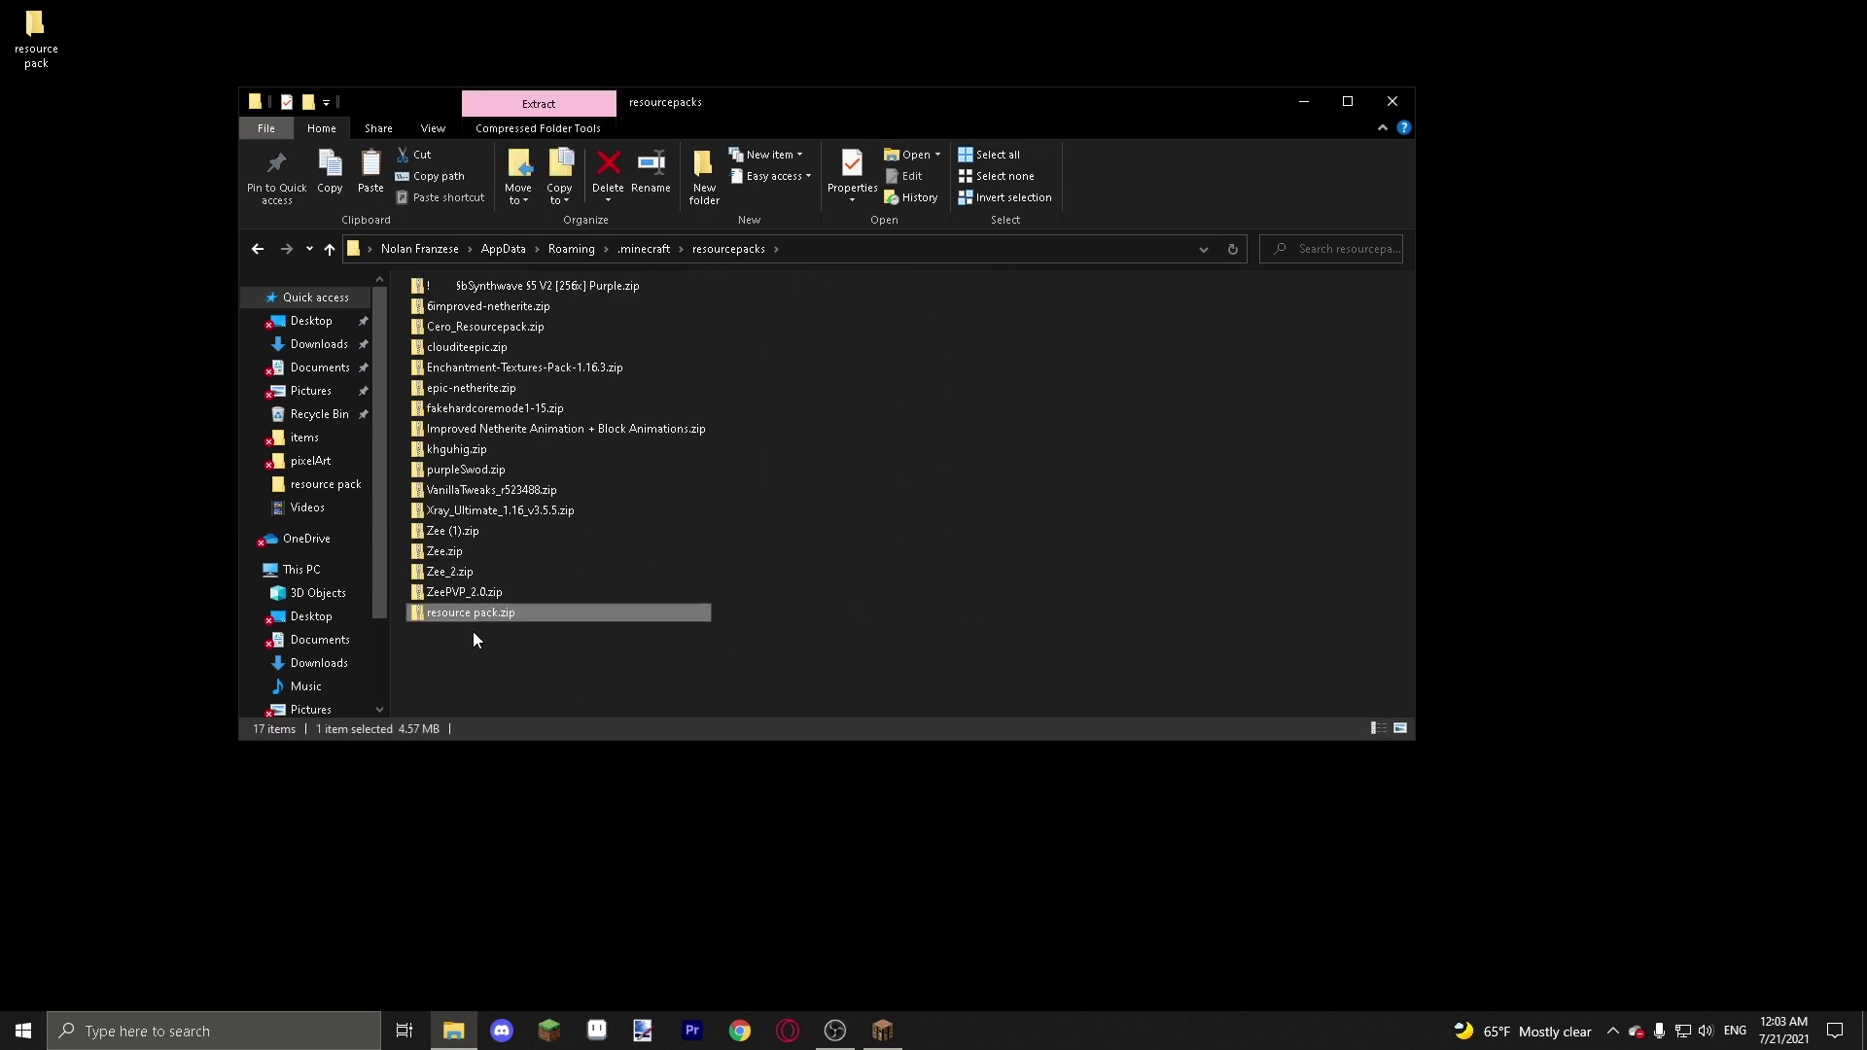
{"action": "left_click", "coordinate": [472, 634]}
{"action": "left_click", "coordinate": [1390, 101]}
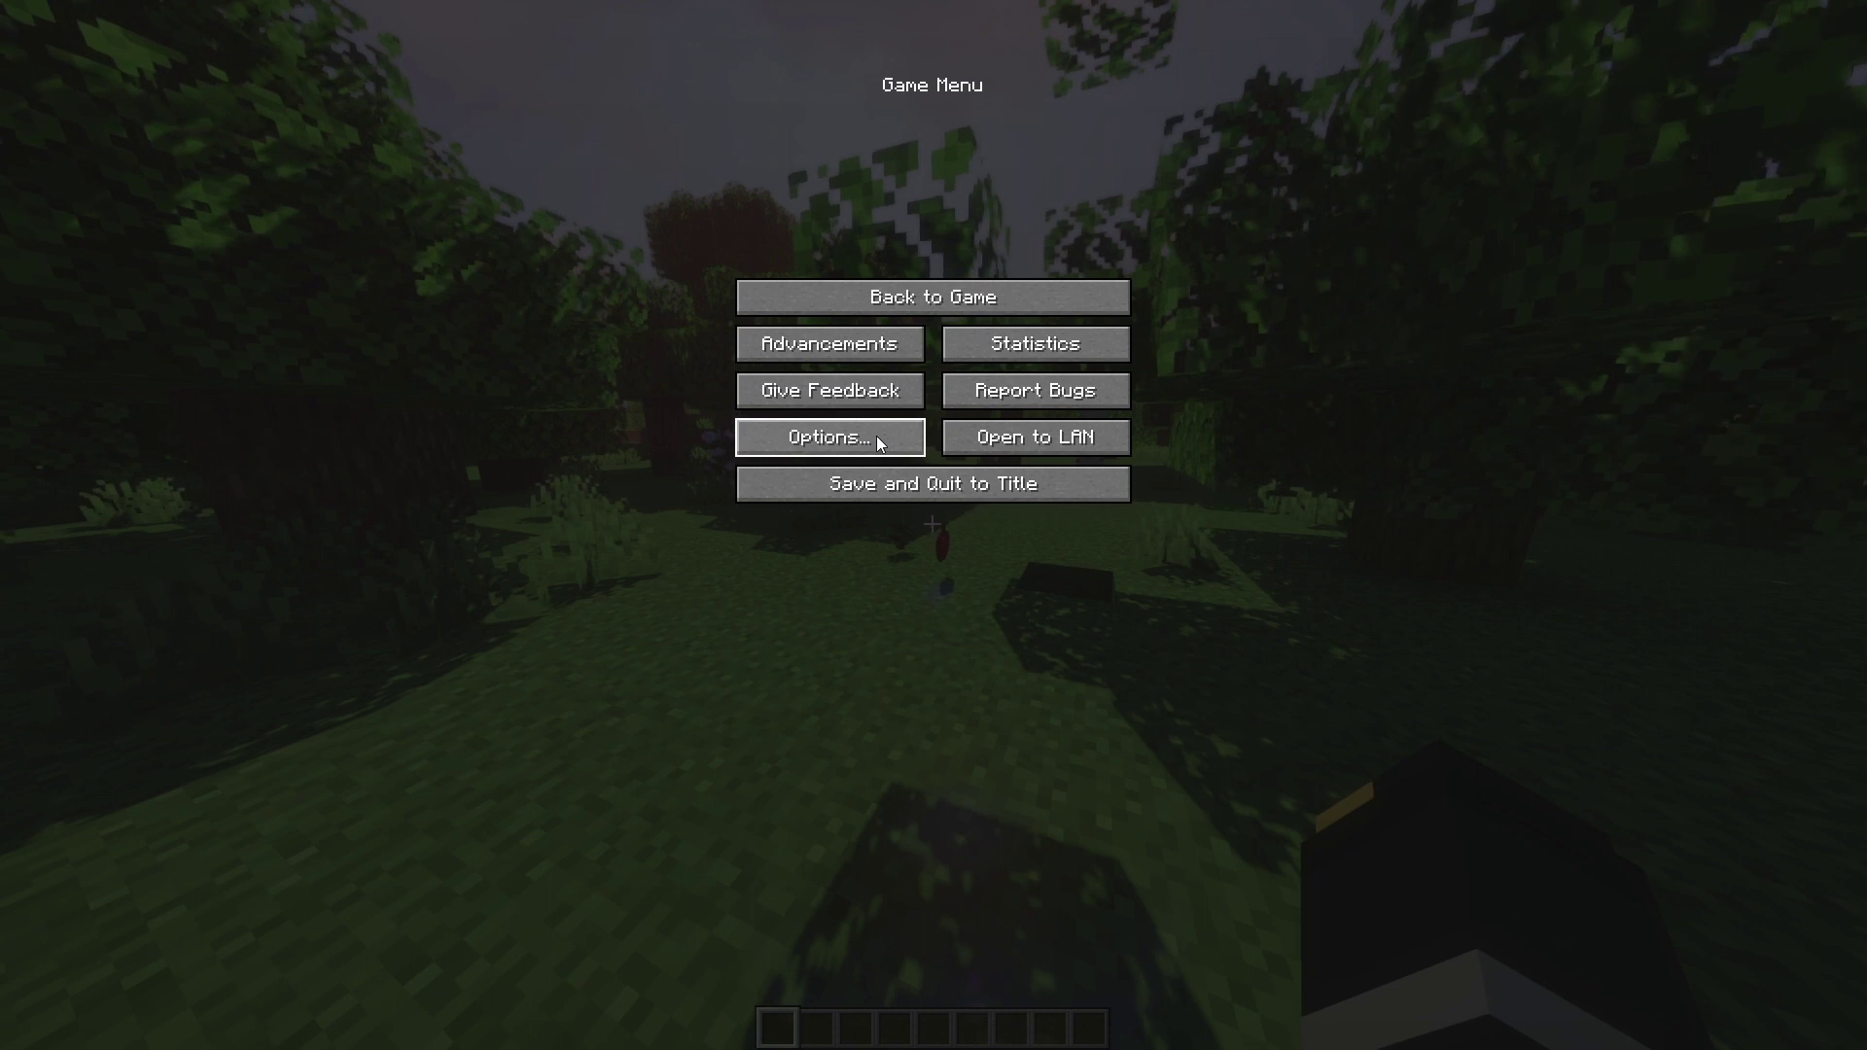
- Under Options > Resource Packs, activate resource pack.zip above Default
{"action": "left_click", "coordinate": [877, 435]}
{"action": "left_click", "coordinate": [702, 413]}
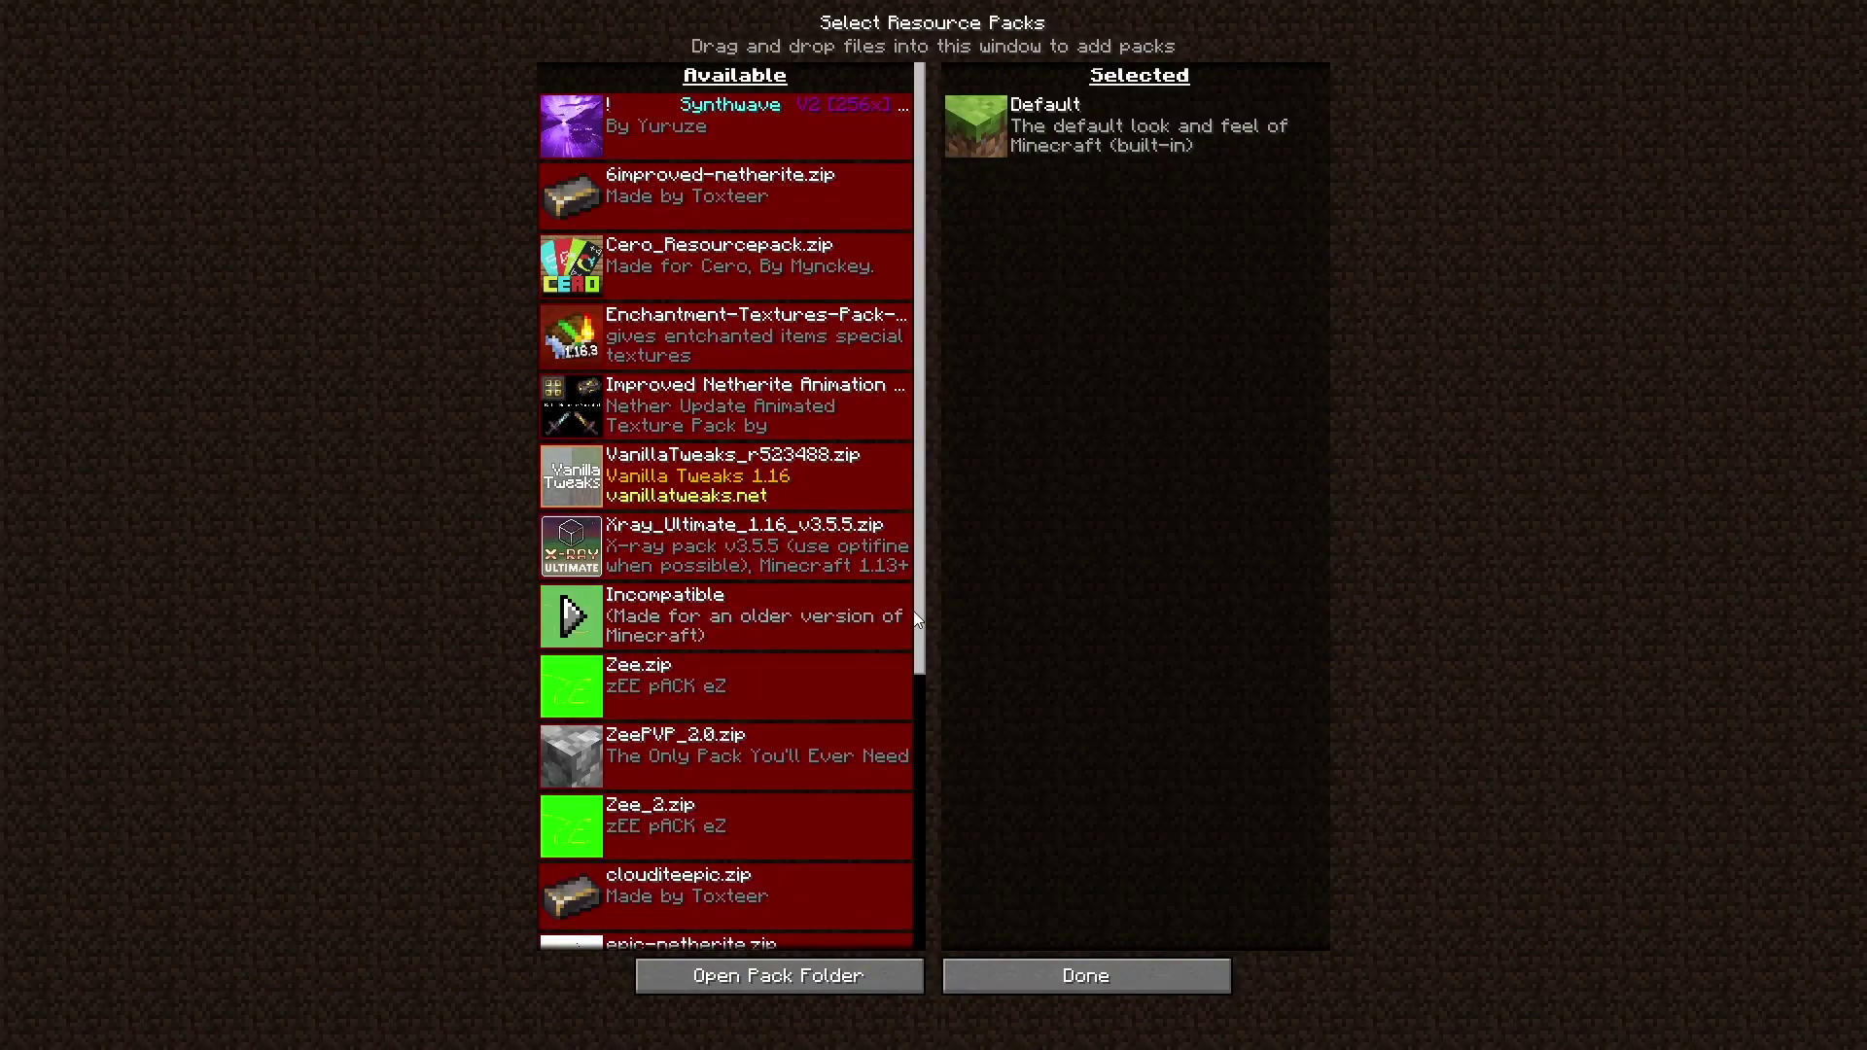
{"action": "scroll", "coordinate": [935, 875], "scroll_direction": "down", "scroll_amount": 11}
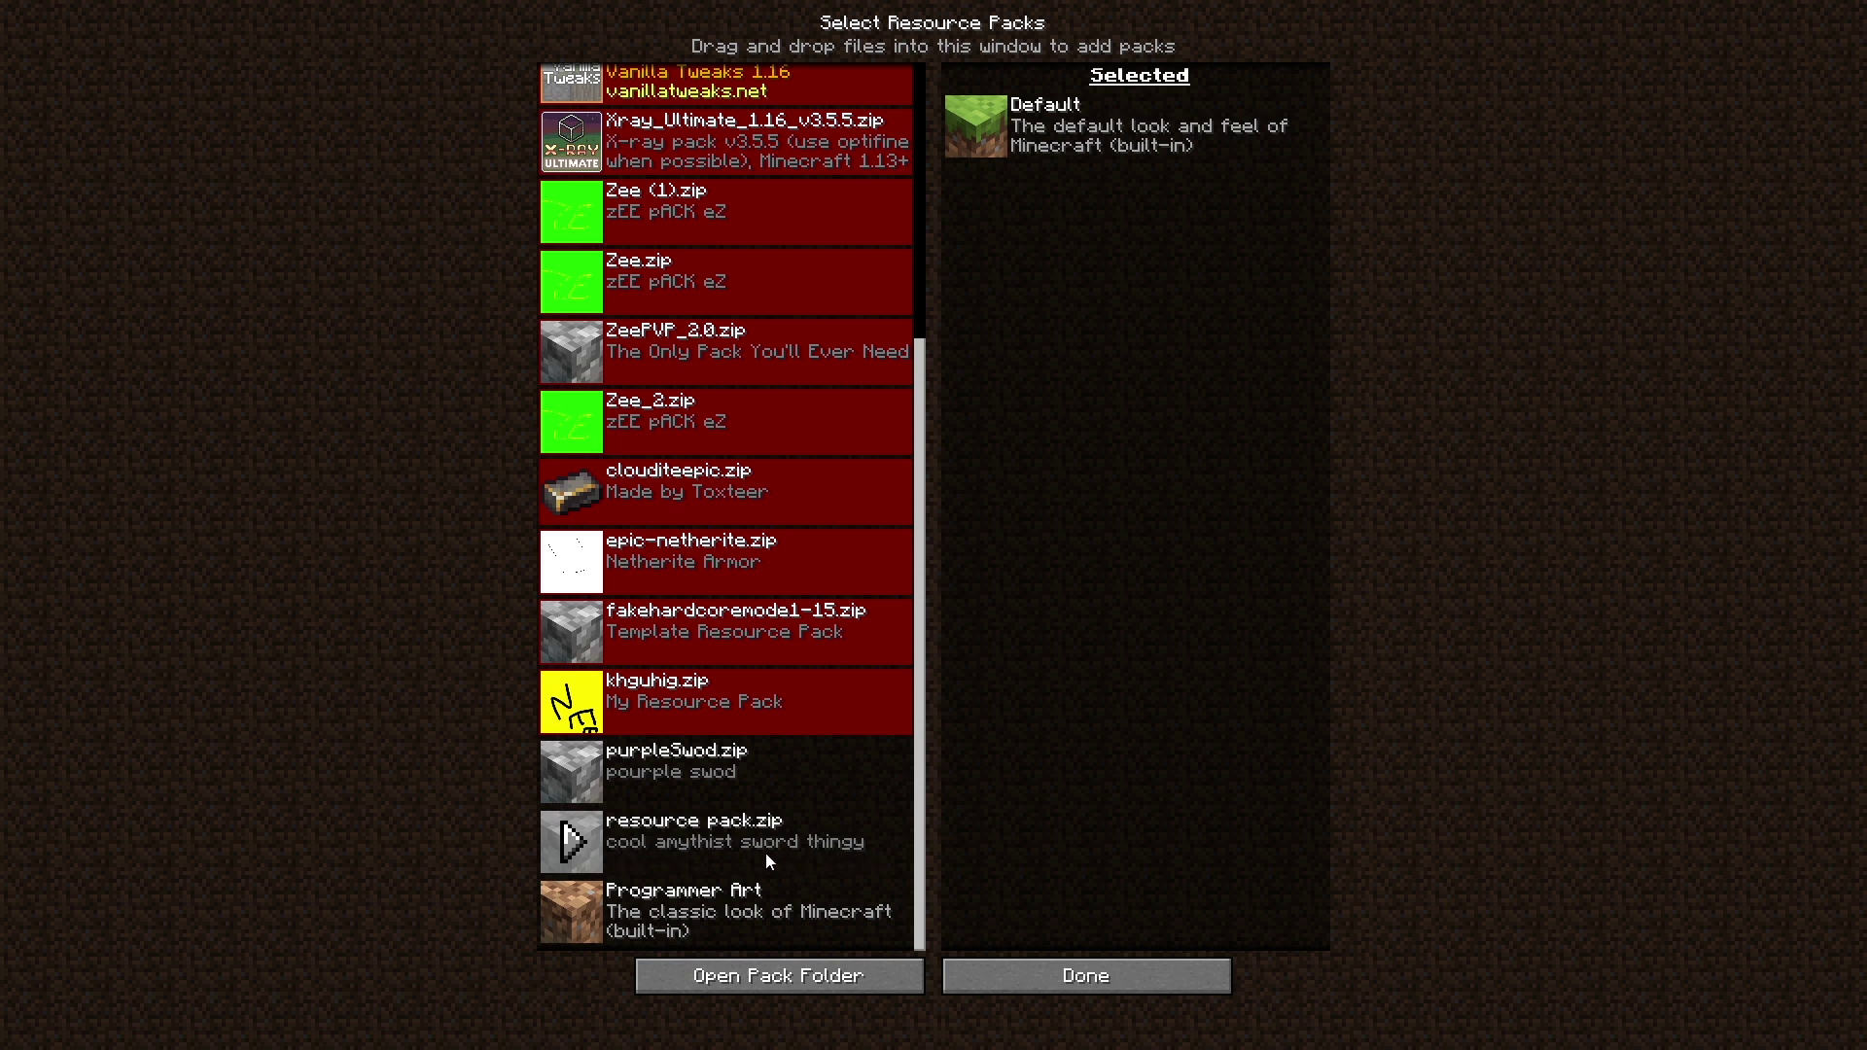
{"action": "left_click", "coordinate": [574, 853]}
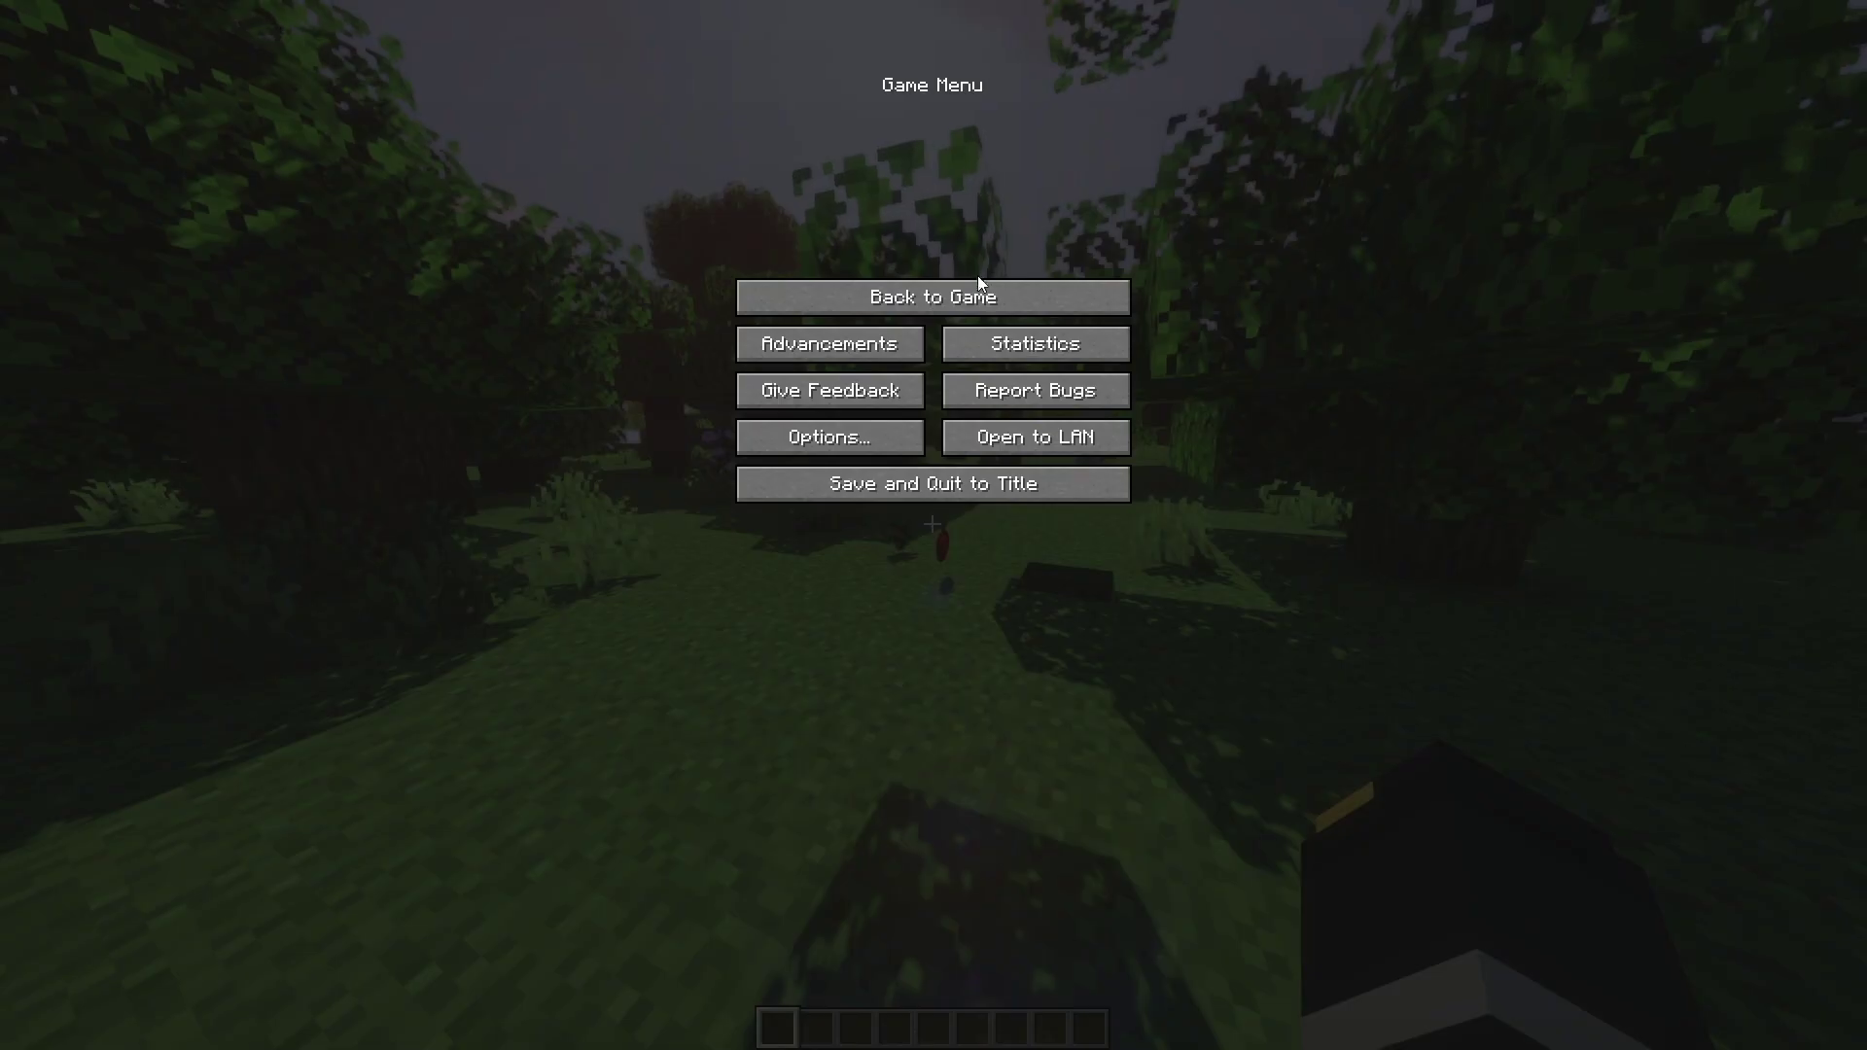
- Resume the game and search the creative inventory for 'diam'
{"action": "left_click", "coordinate": [977, 284]}
{"action": "key", "text": "w"}
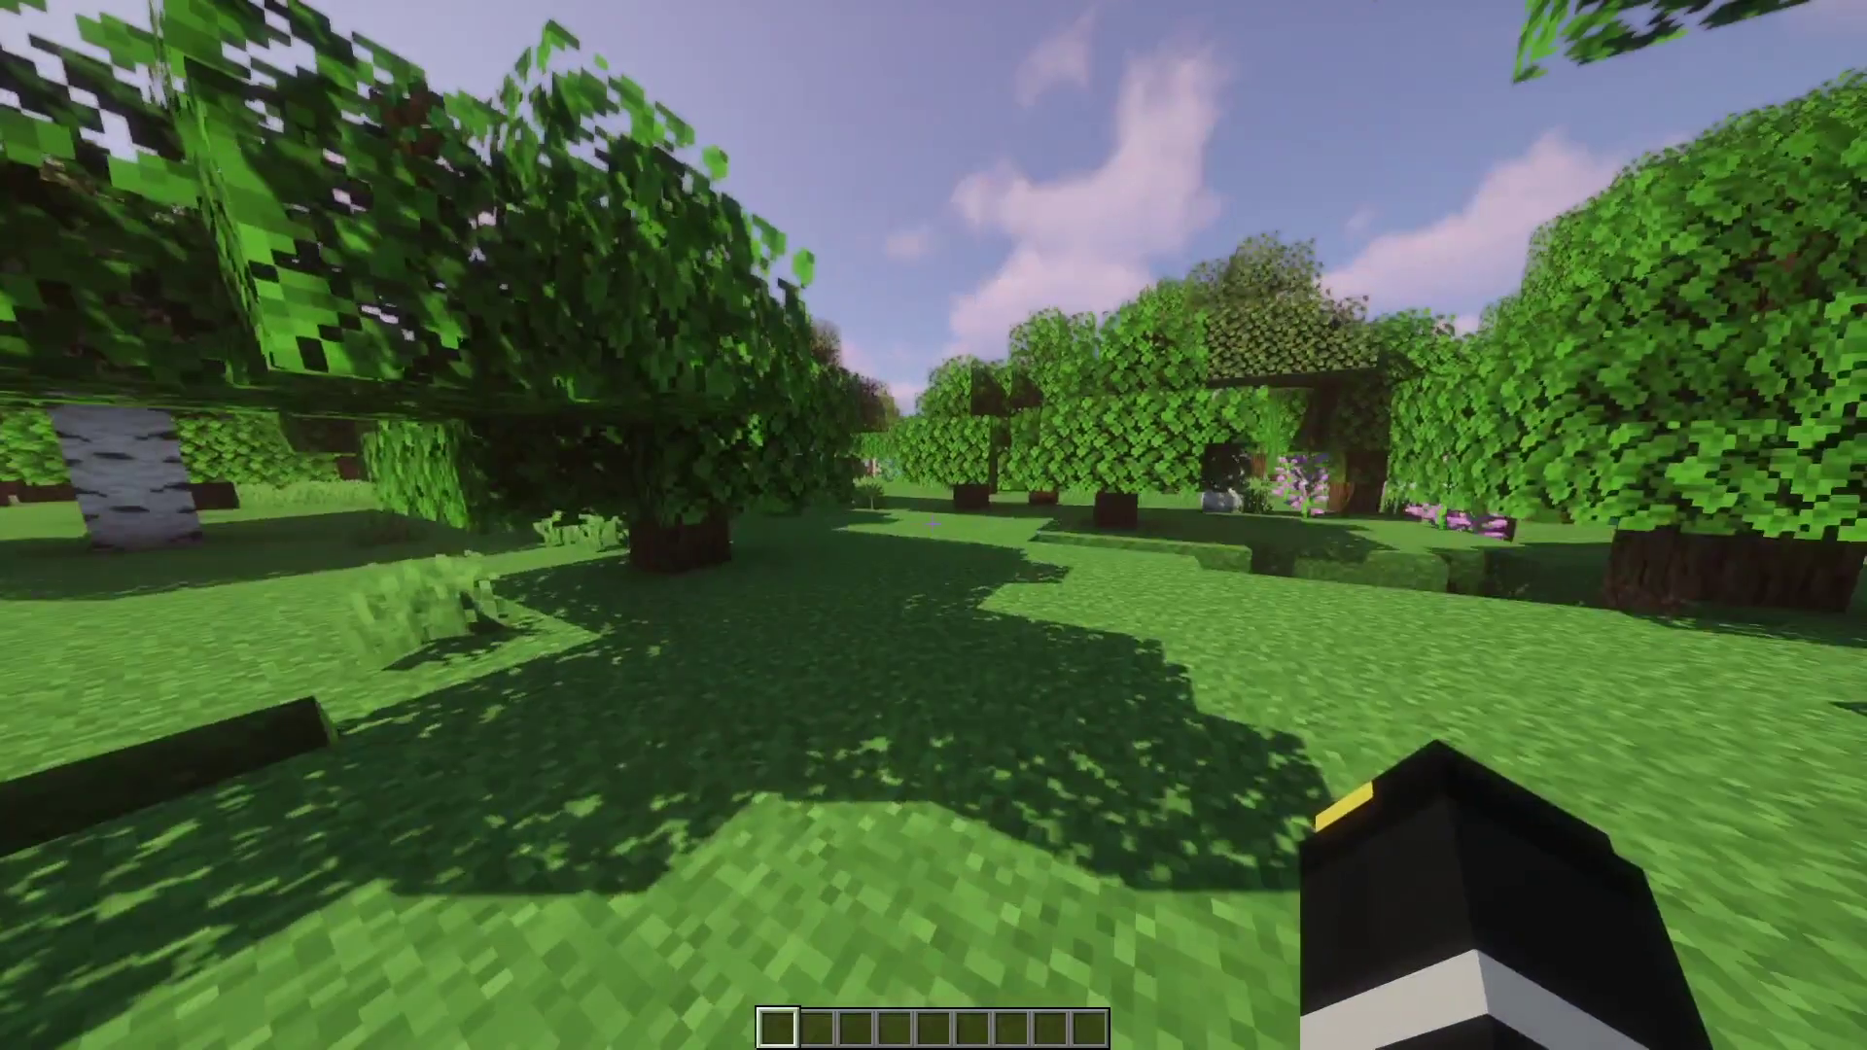
{"action": "key", "text": "e"}
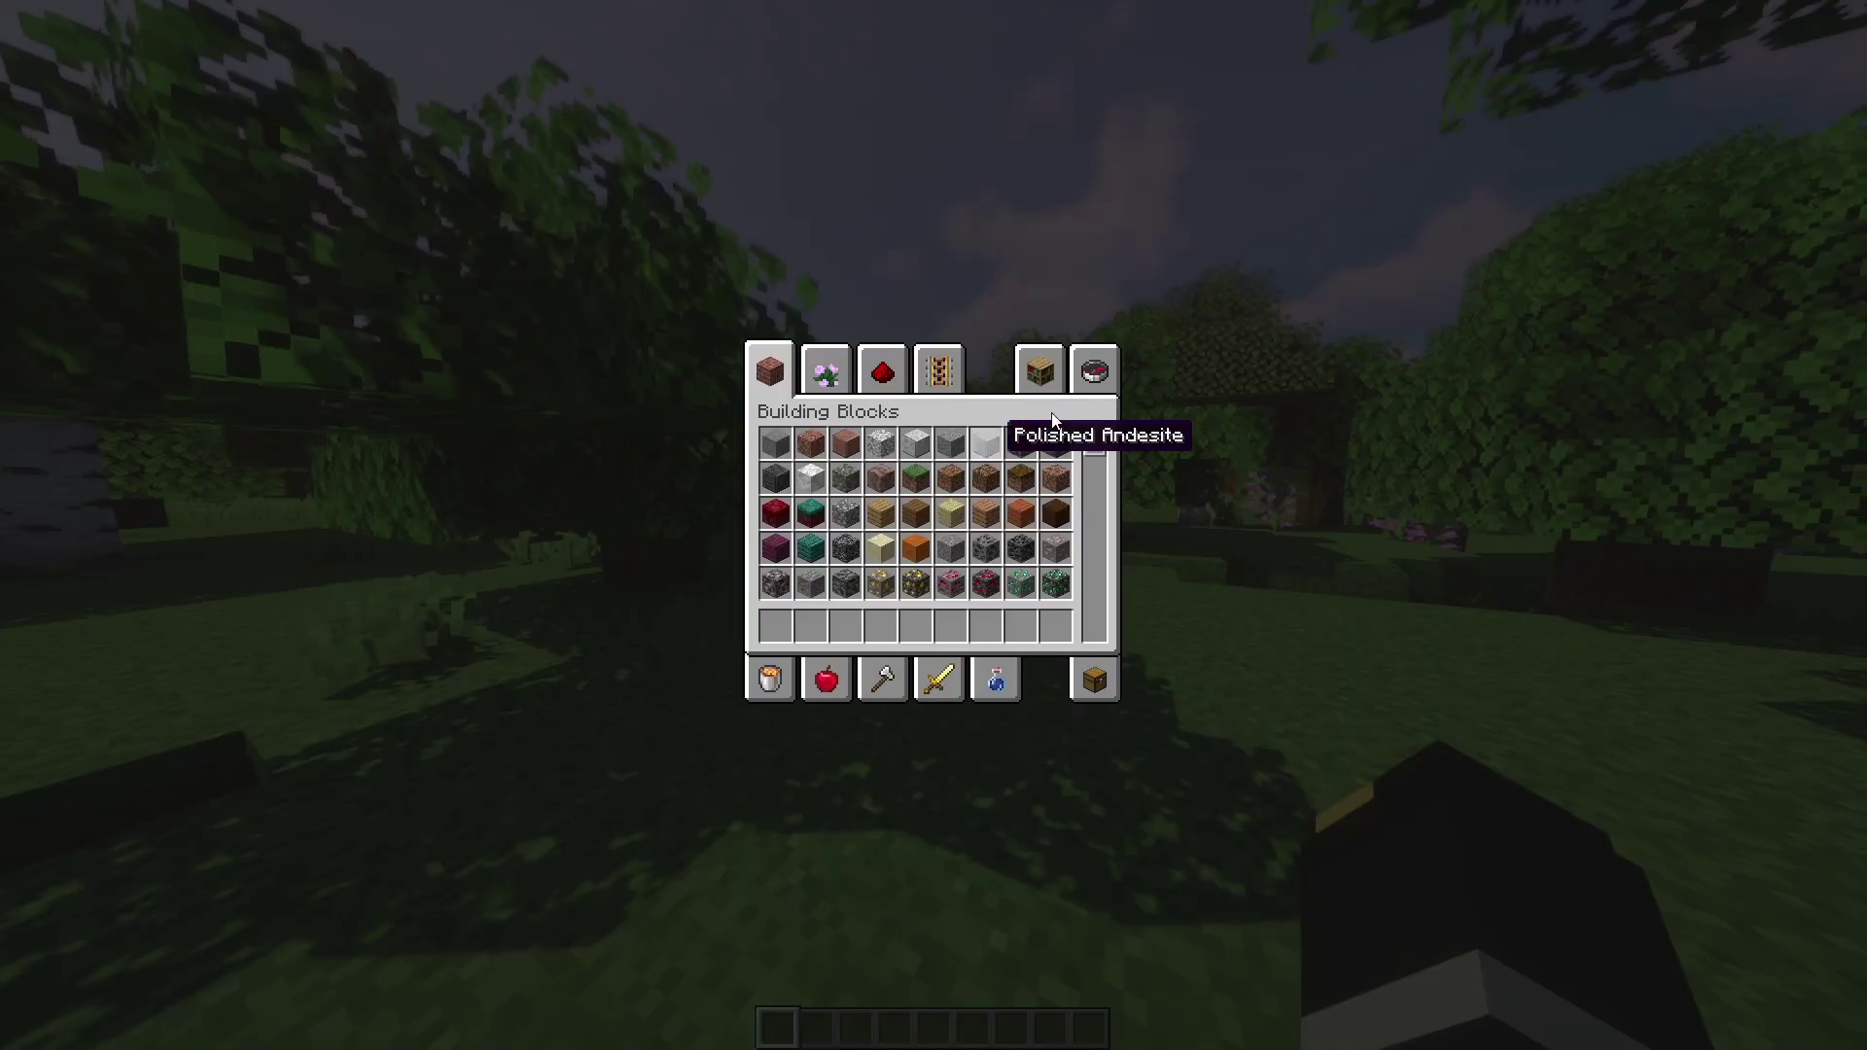
{"action": "left_click", "coordinate": [1093, 377]}
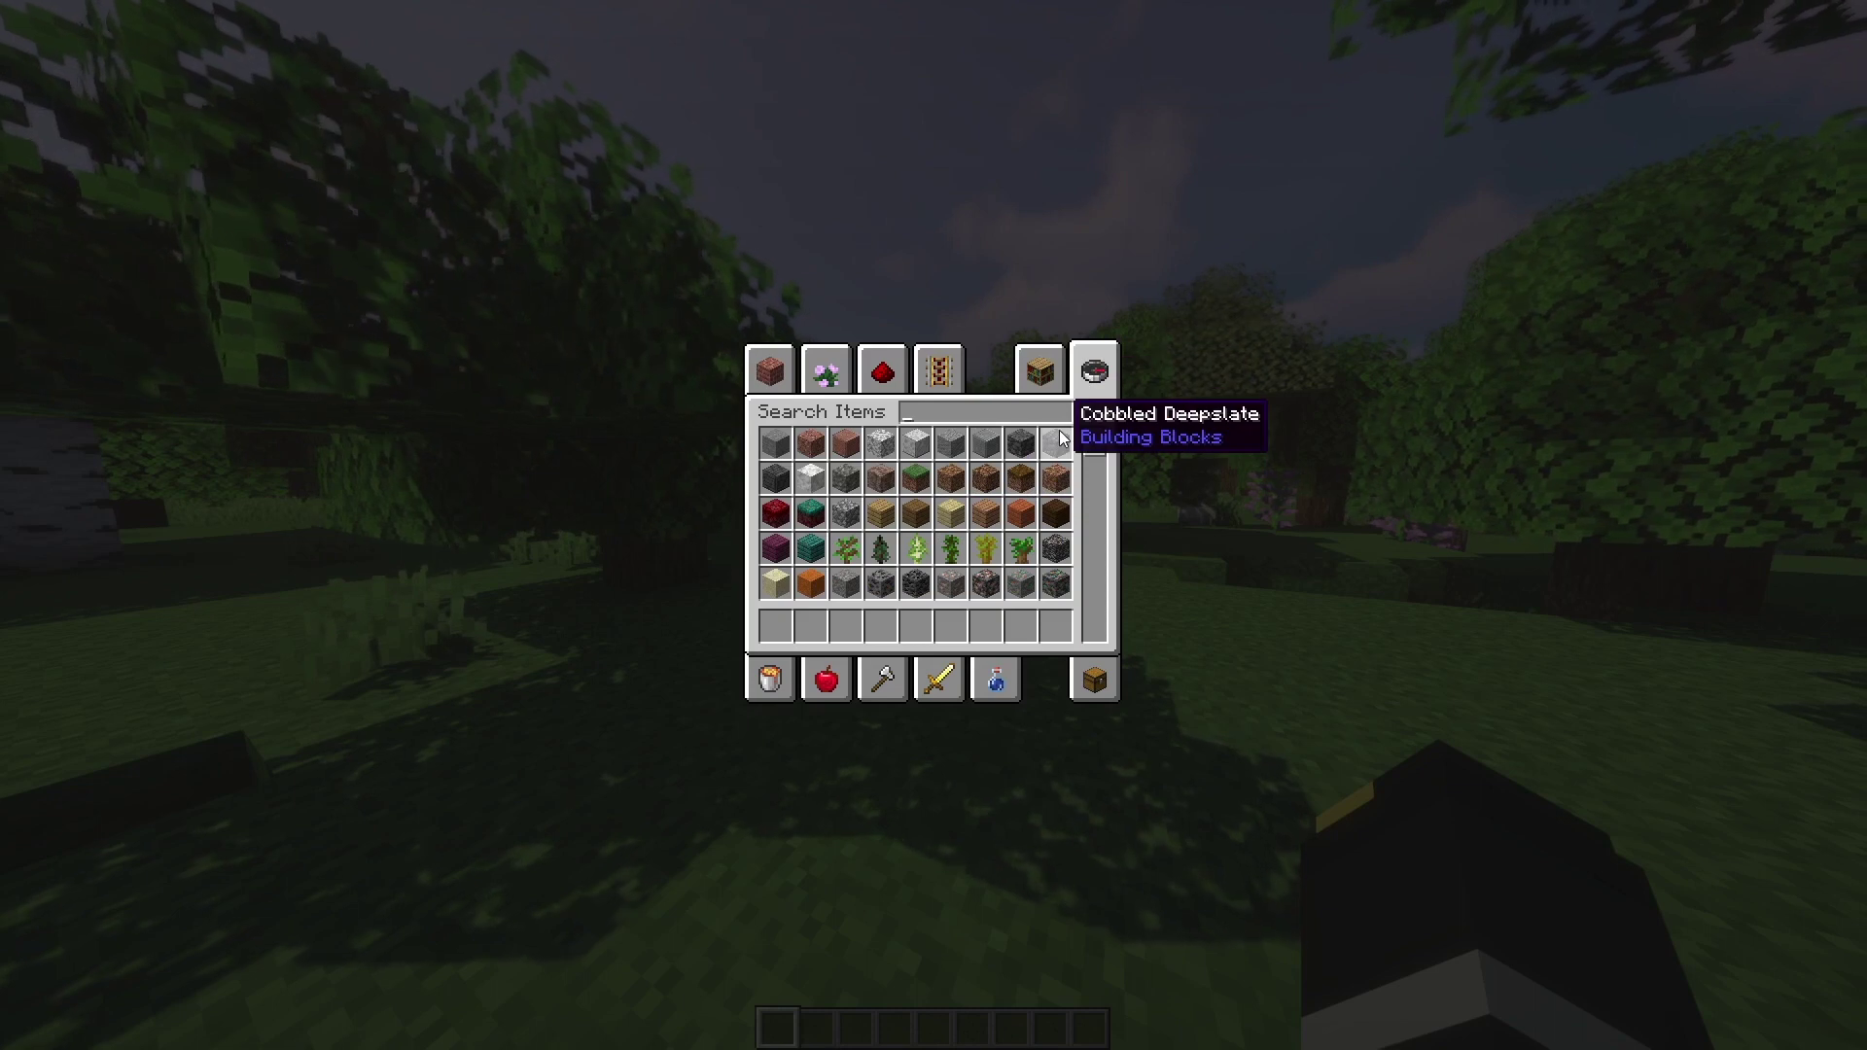
{"action": "type", "text": "diam"}
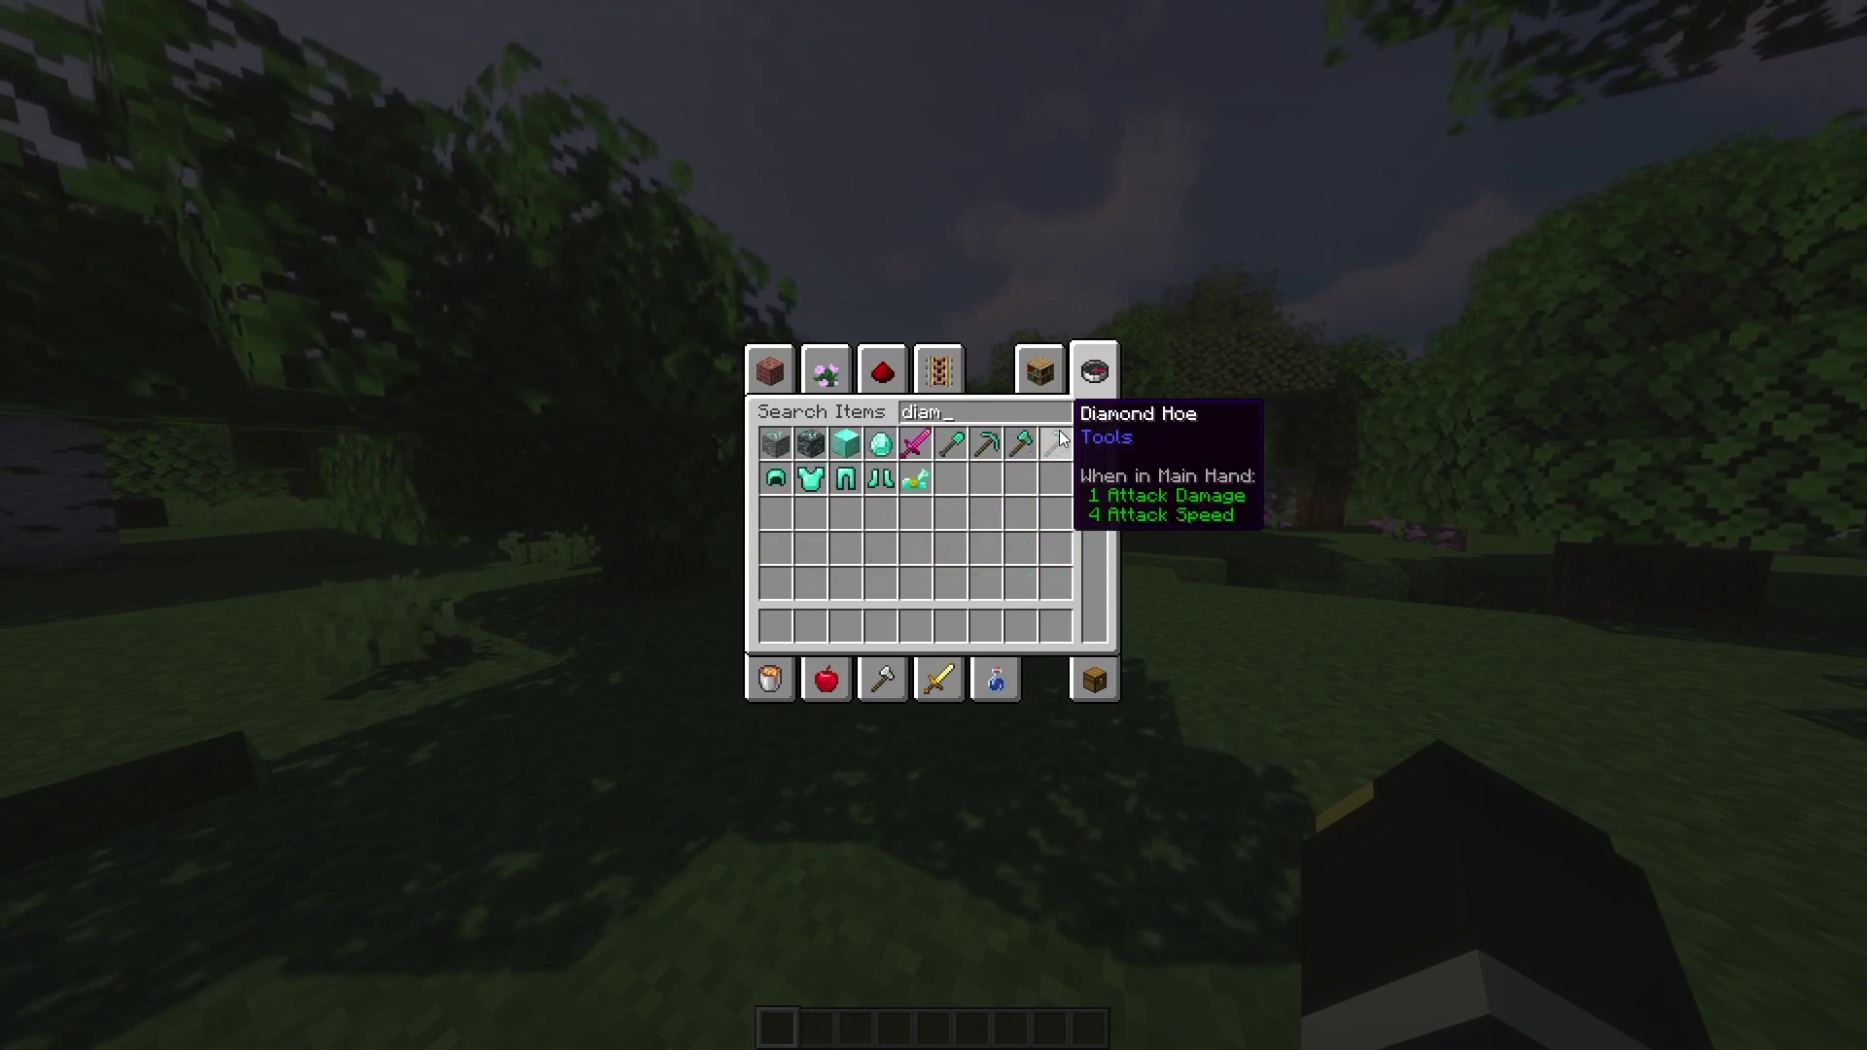
{"action": "key", "text": "ctrl+a"}
- Put the Diamond Sword in hotbar slot 1 and view the player from the front
{"action": "left_click", "coordinate": [914, 444]}
{"action": "left_click", "coordinate": [774, 625]}
{"action": "key", "text": "Escape"}
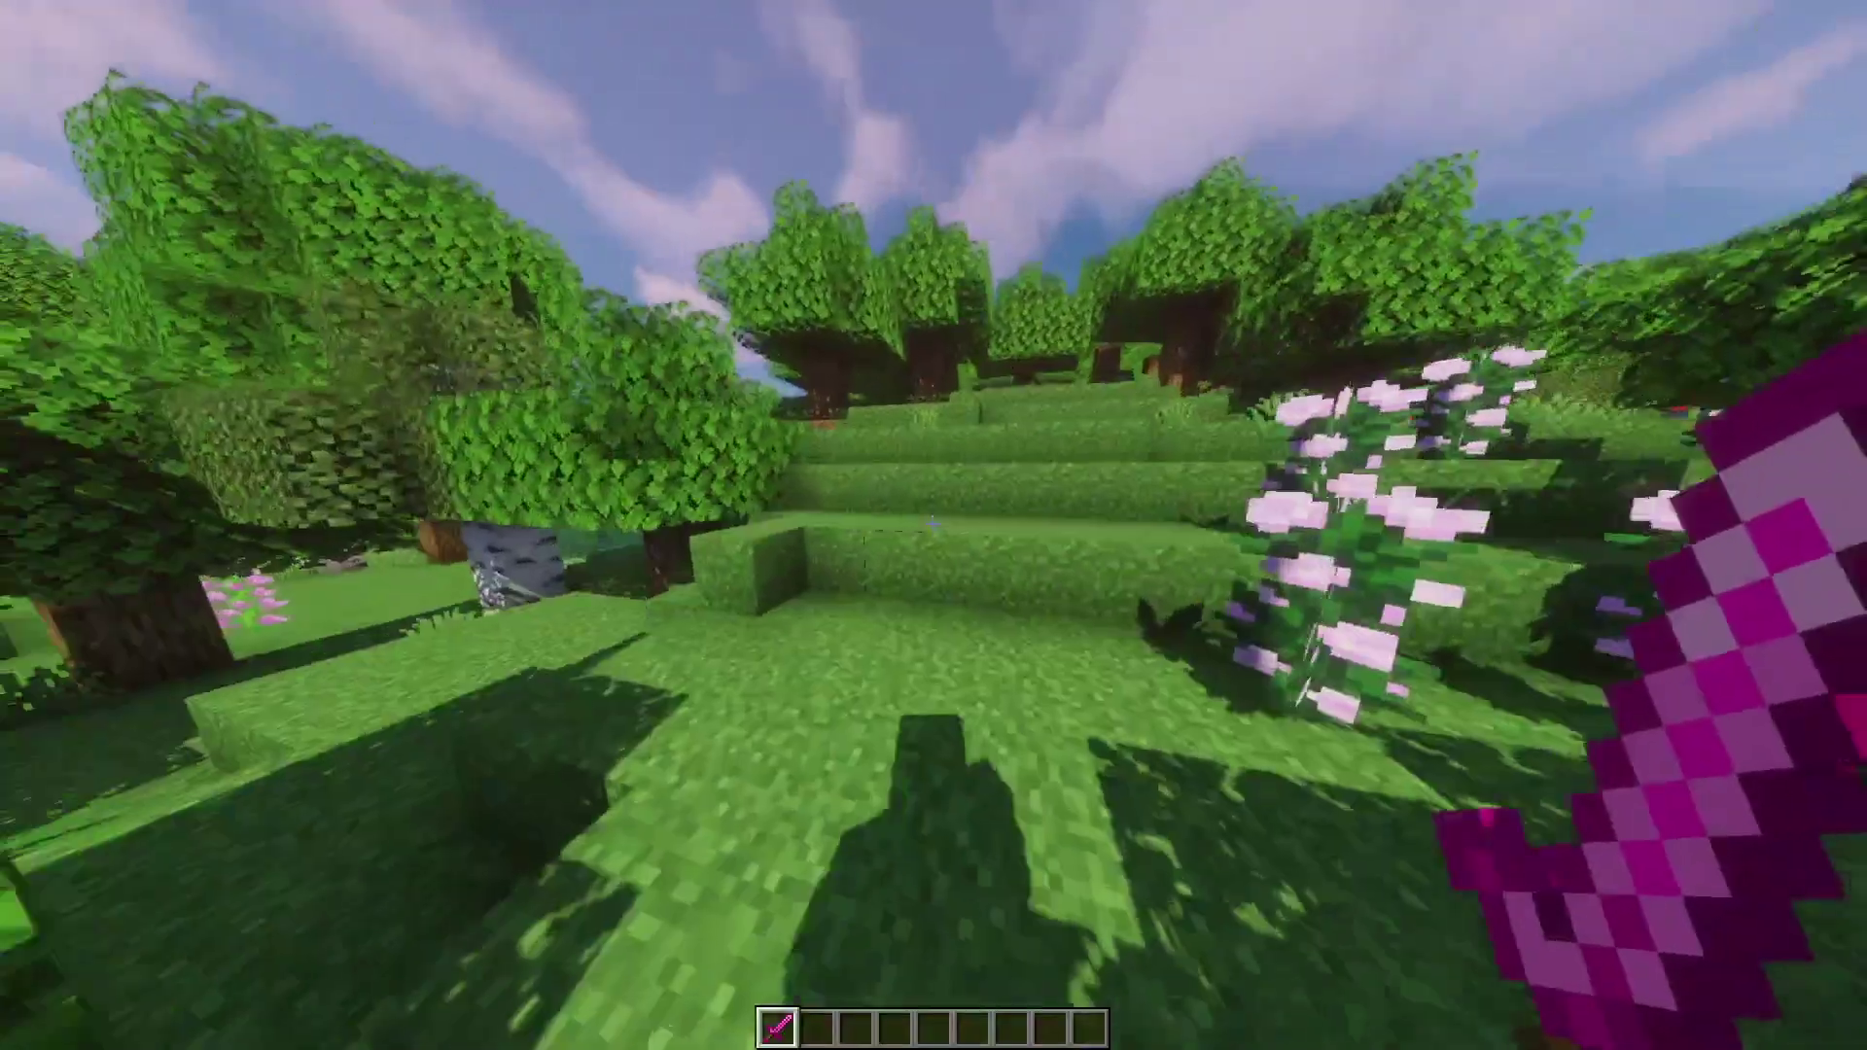
{"action": "key", "text": "F5"}
{"action": "key", "text": "F5"}
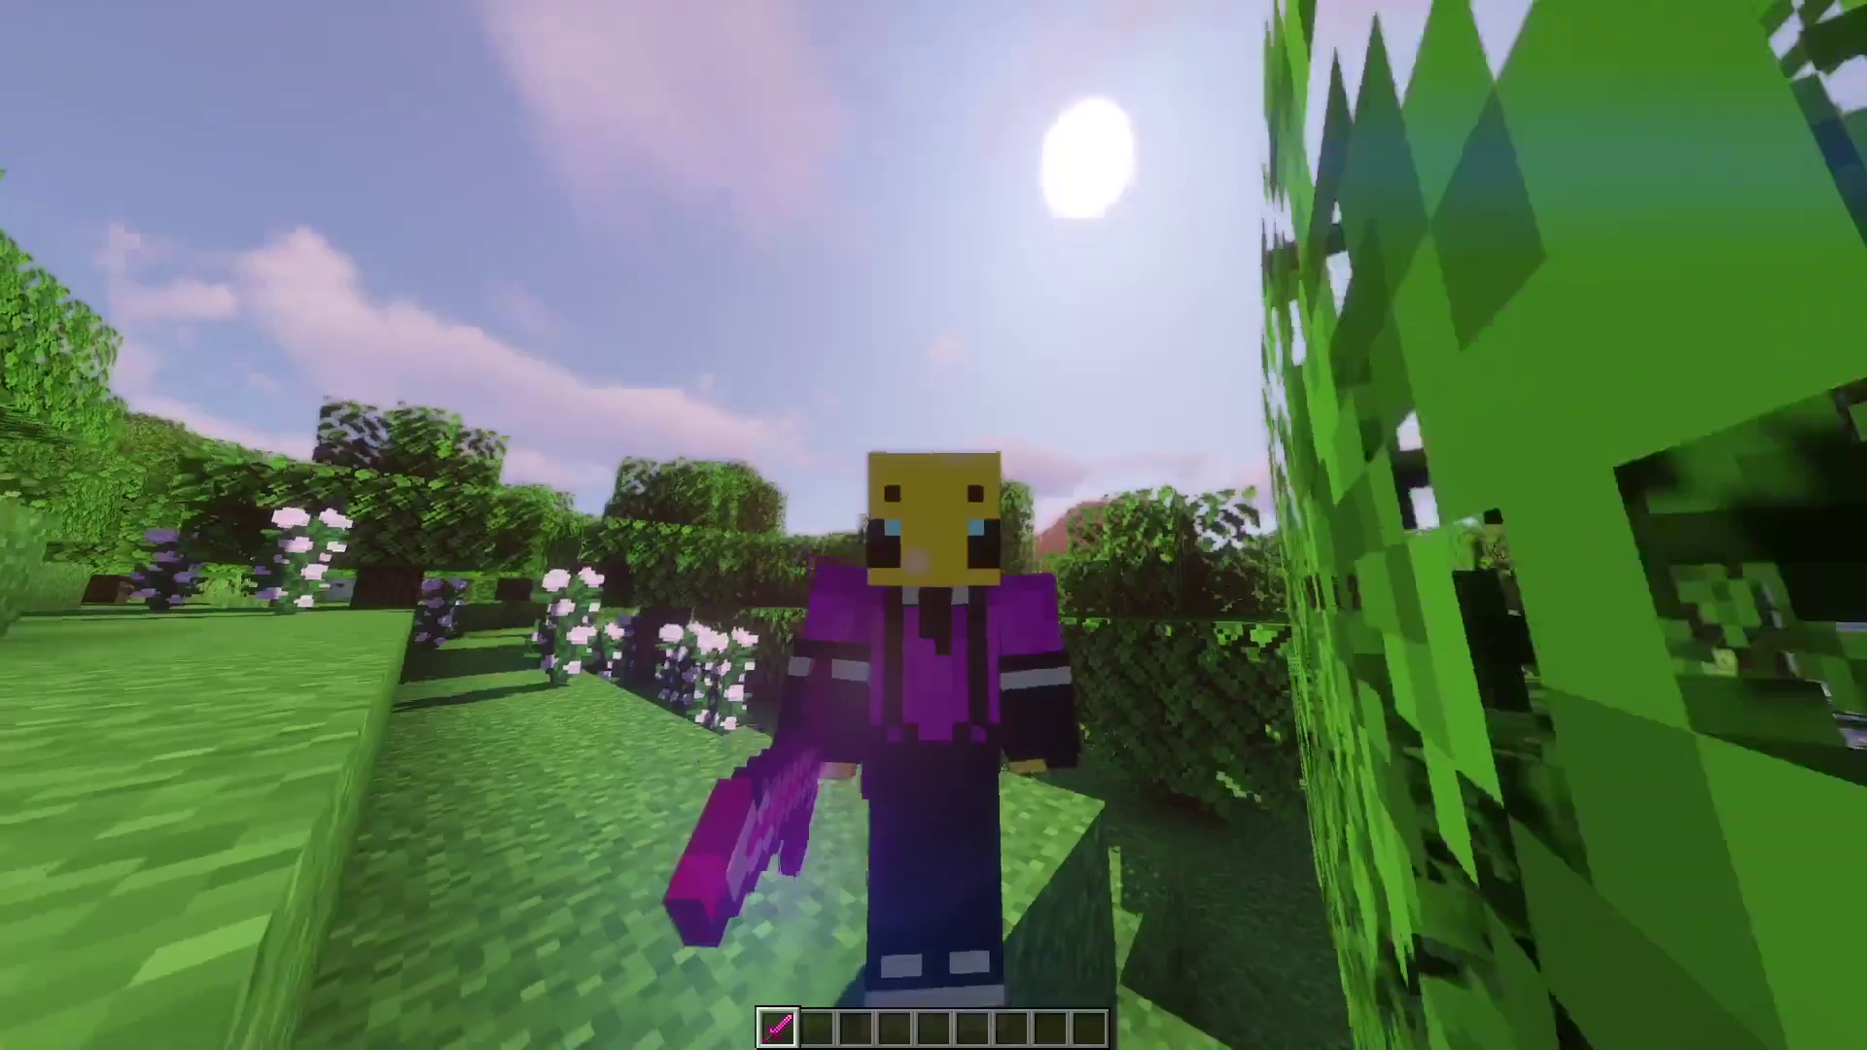